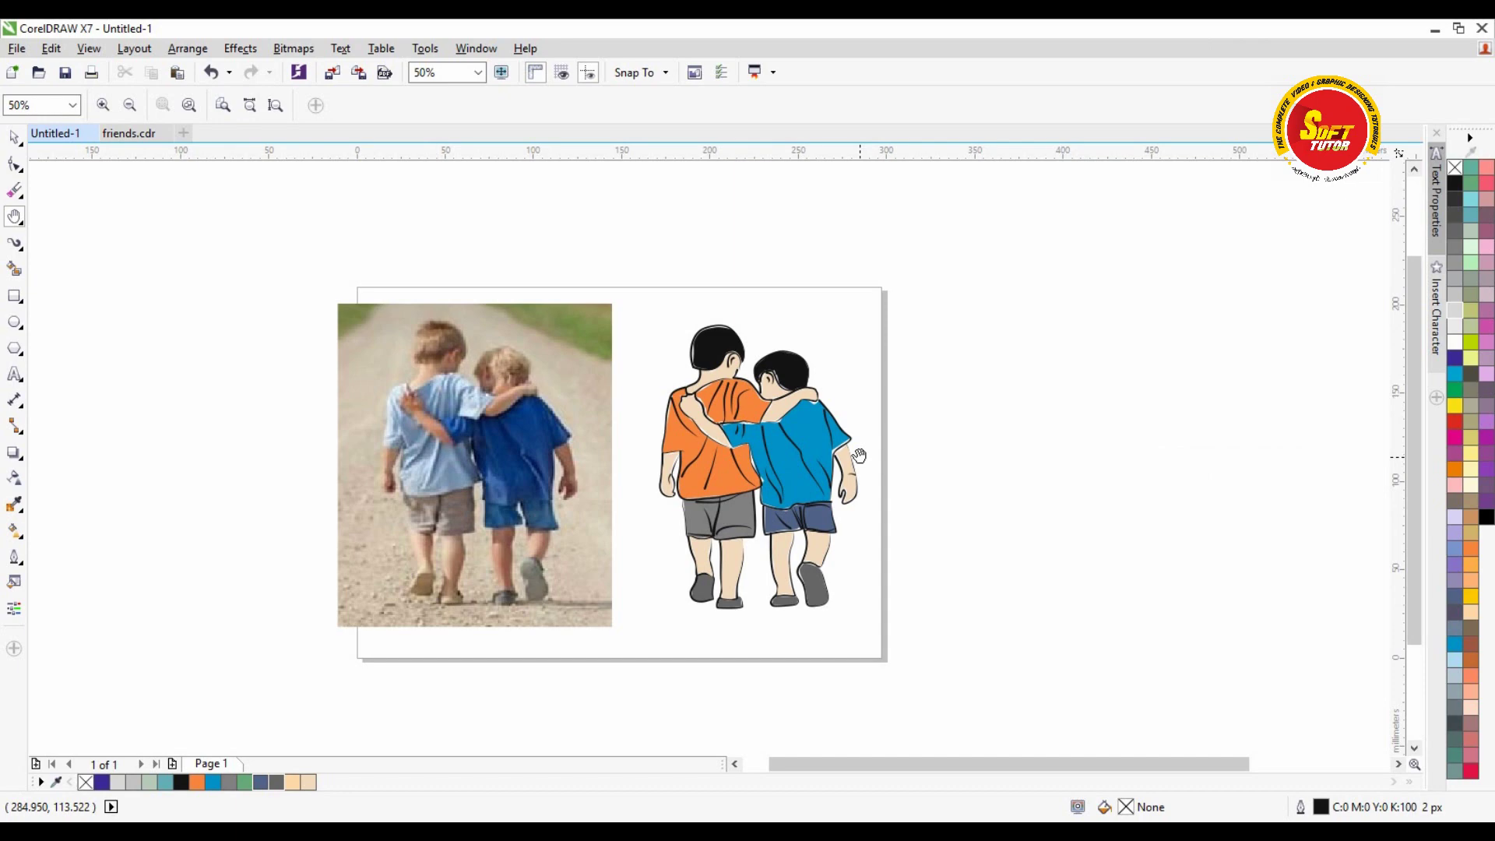
pyautogui.moveTo(857, 525); pyautogui.dragTo(876, 474)
pyautogui.moveTo(859, 408); pyautogui.dragTo(873, 442)
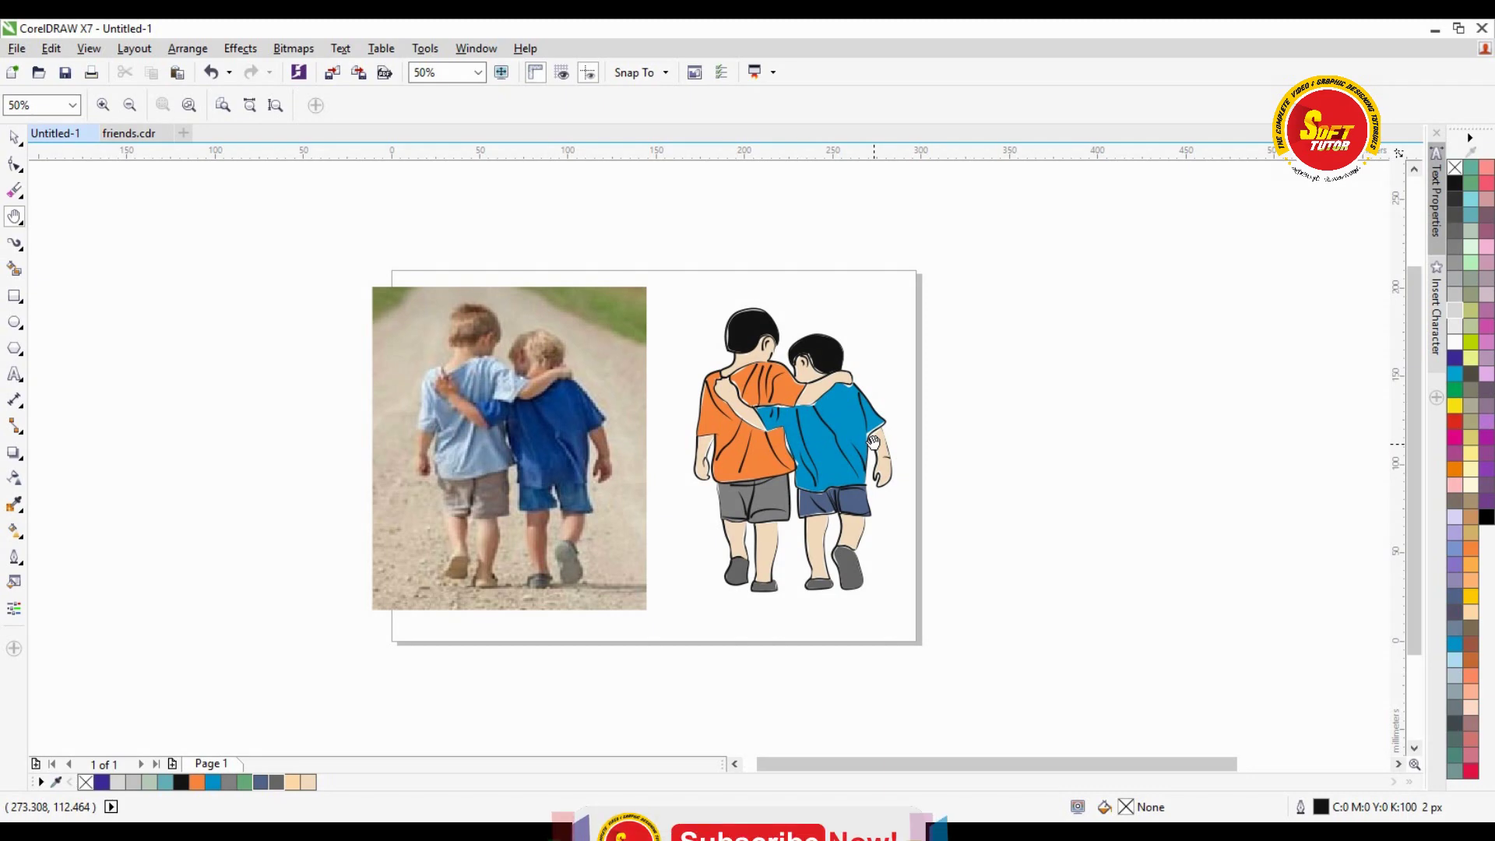
pyautogui.moveTo(822, 481); pyautogui.dragTo(813, 444)
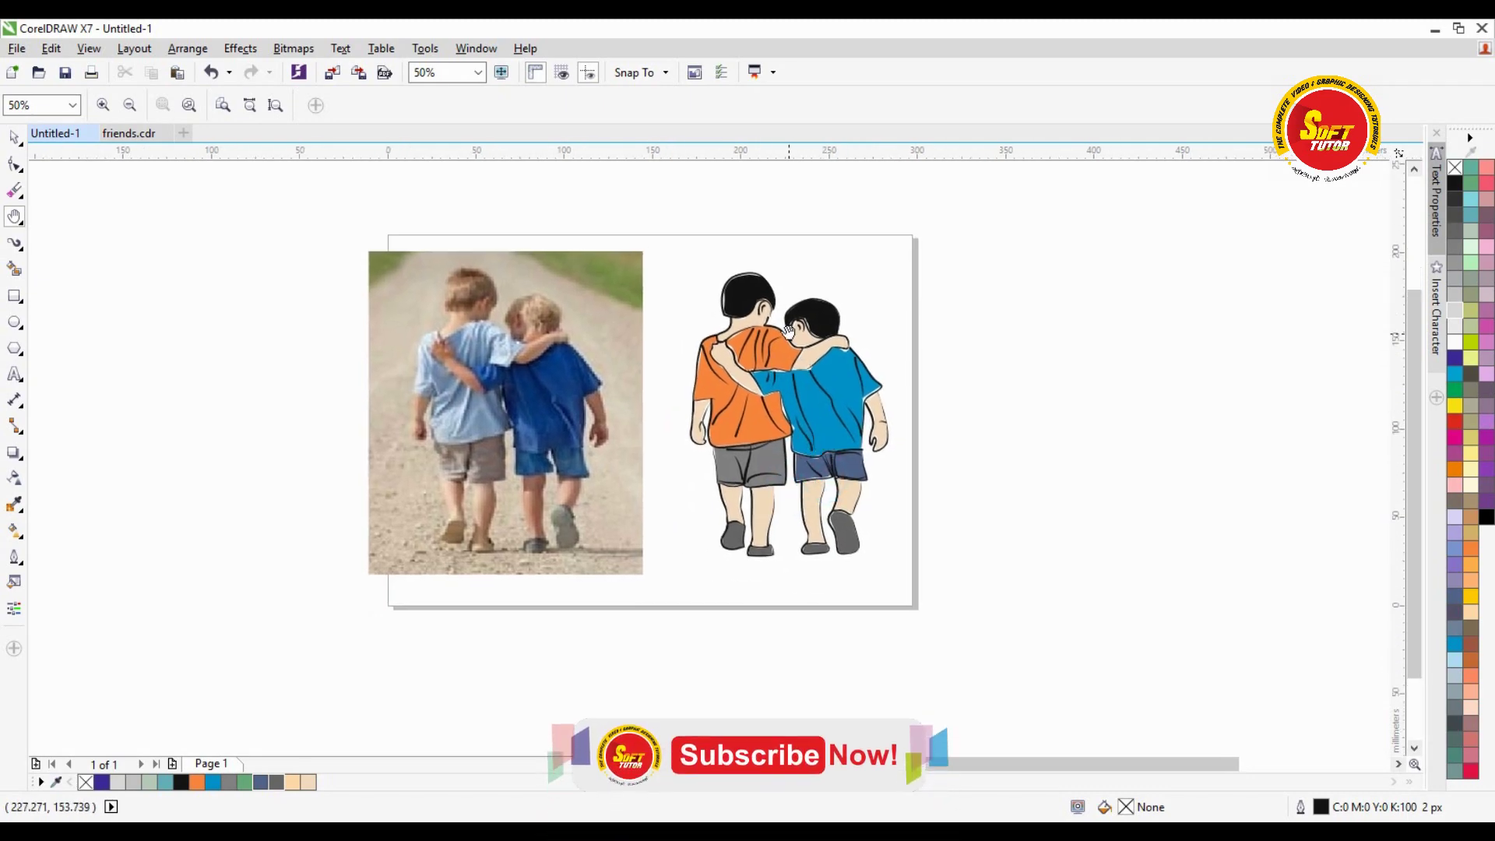
pyautogui.moveTo(790, 333); pyautogui.dragTo(815, 394)
# Step: Move the reference photo off the page to its left and select the vector drawing of the two boys
pyautogui.press('space')
pyautogui.click(1041, 377)
pyautogui.click(589, 387)
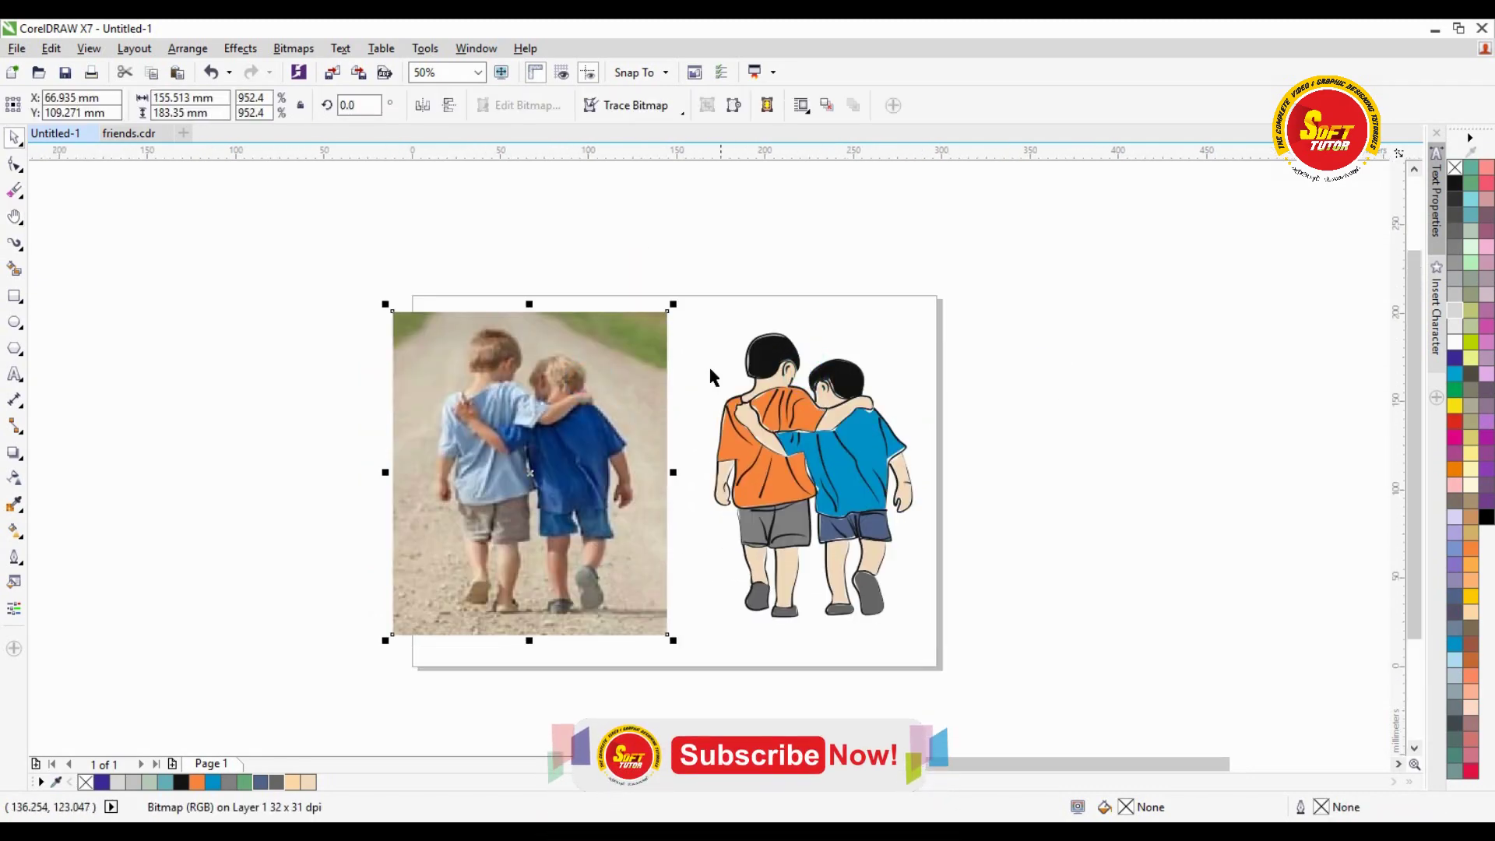
pyautogui.scroll(-2, 708, 365)
pyautogui.moveTo(335, 379); pyautogui.dragTo(209, 395)
pyautogui.click(627, 246)
pyautogui.scroll(1, 709, 372)
pyautogui.moveTo(1005, 655); pyautogui.dragTo(925, 601)
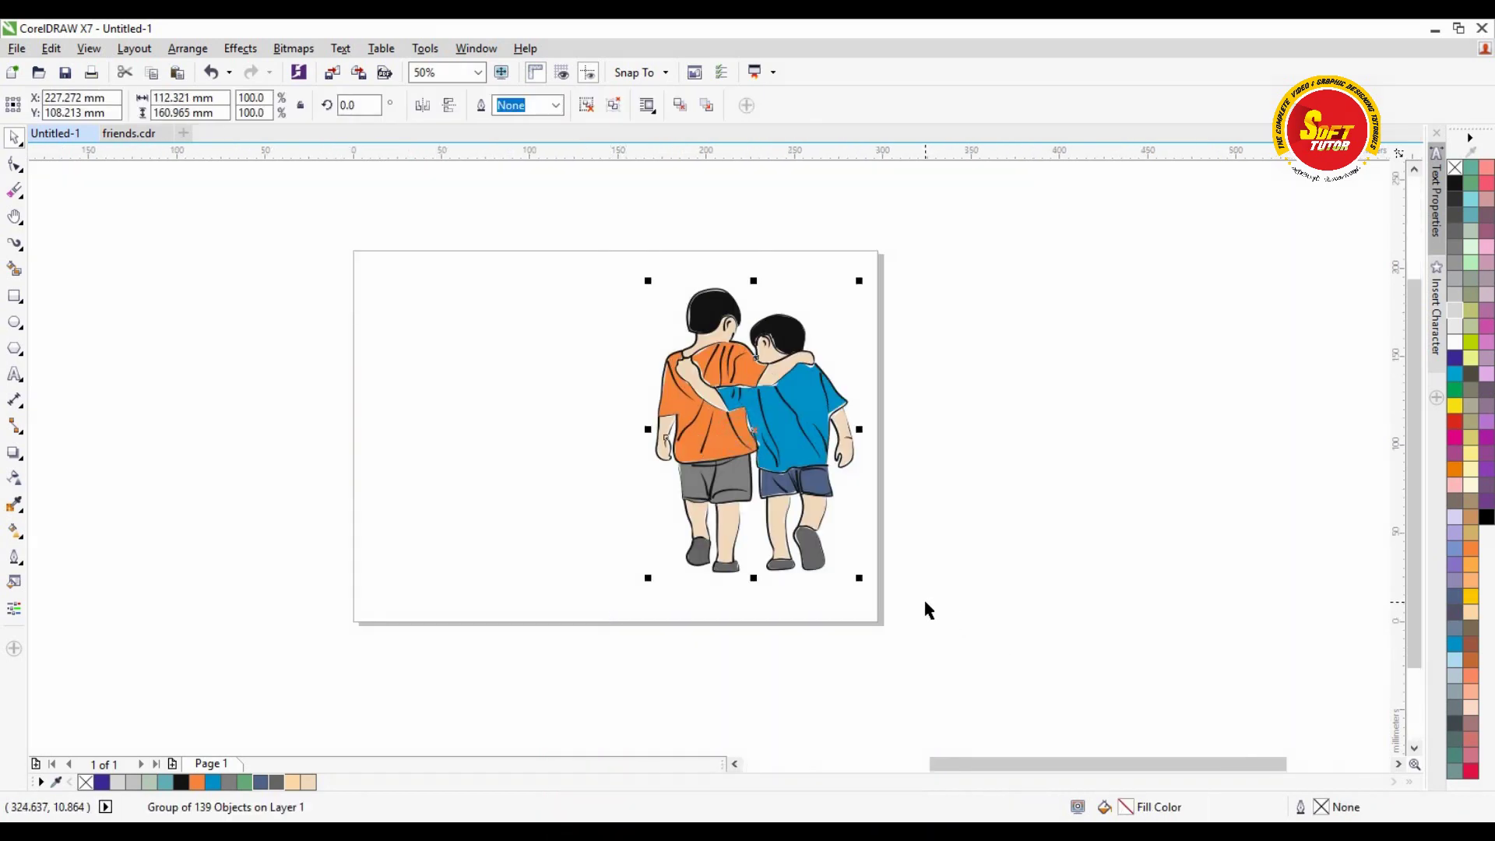
# Step: Duplicate the grouped drawing of the boys and place the copy off the page, to its right
pyautogui.hotkey('ctrl', 'd')
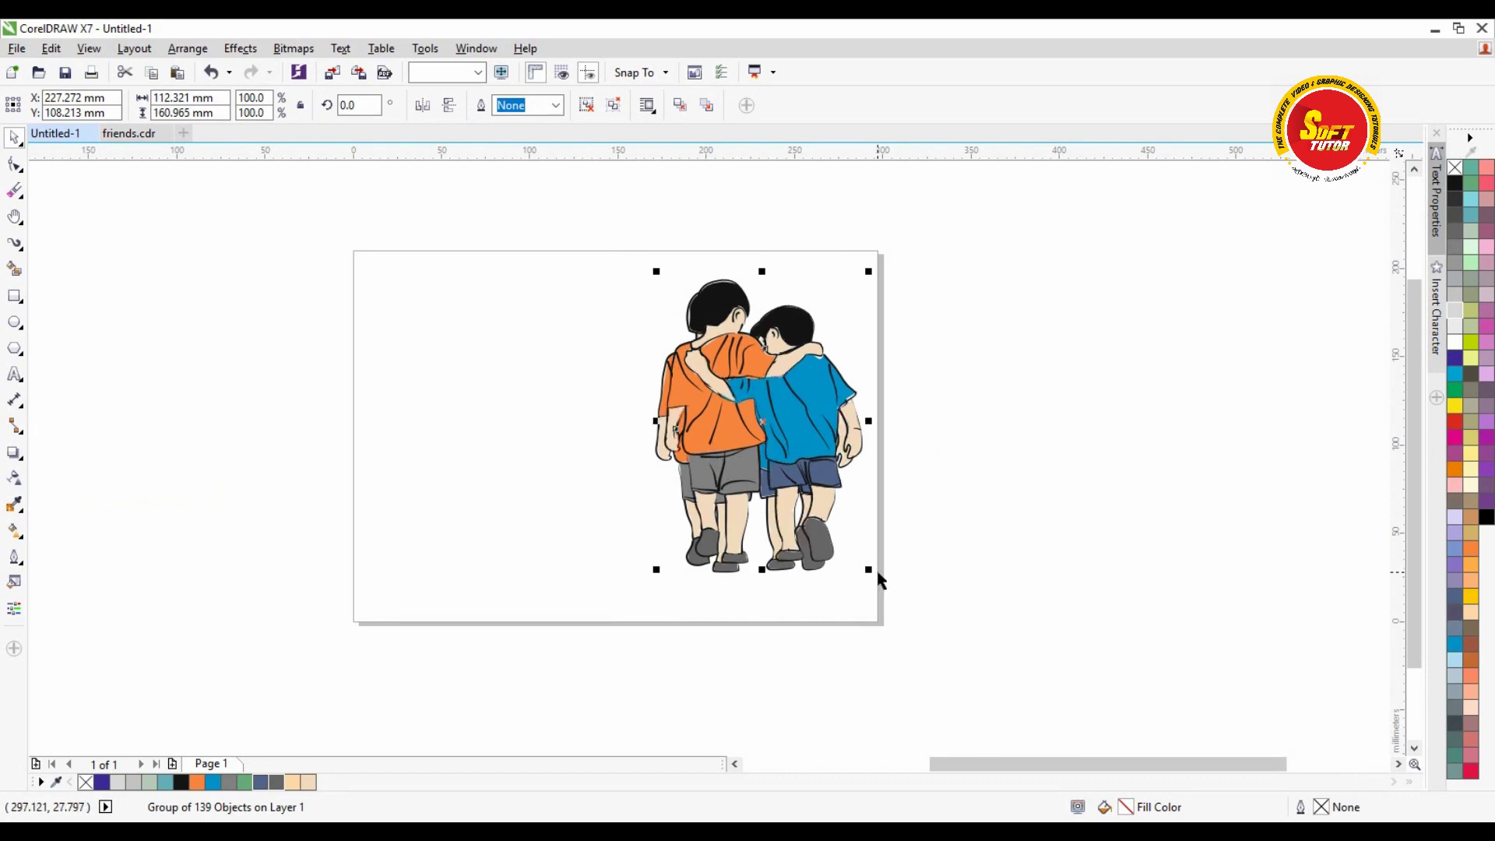
pyautogui.moveTo(792, 398); pyautogui.dragTo(1179, 506)
pyautogui.moveTo(1085, 489); pyautogui.dragTo(1174, 499)
pyautogui.scroll(-1, 987, 411)
pyautogui.click(1031, 395)
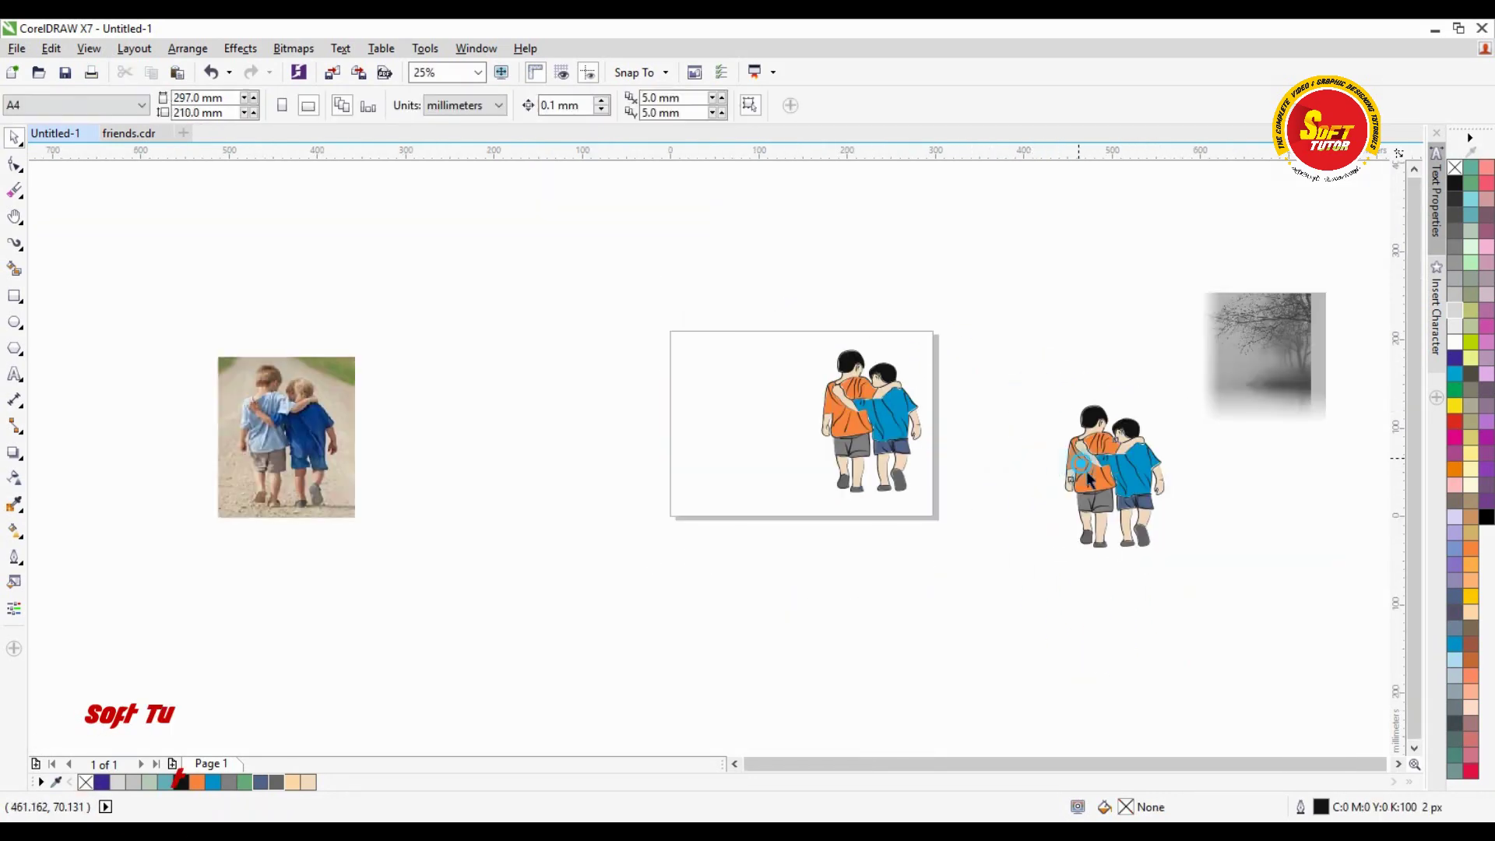
pyautogui.moveTo(1095, 453); pyautogui.dragTo(1125, 507)
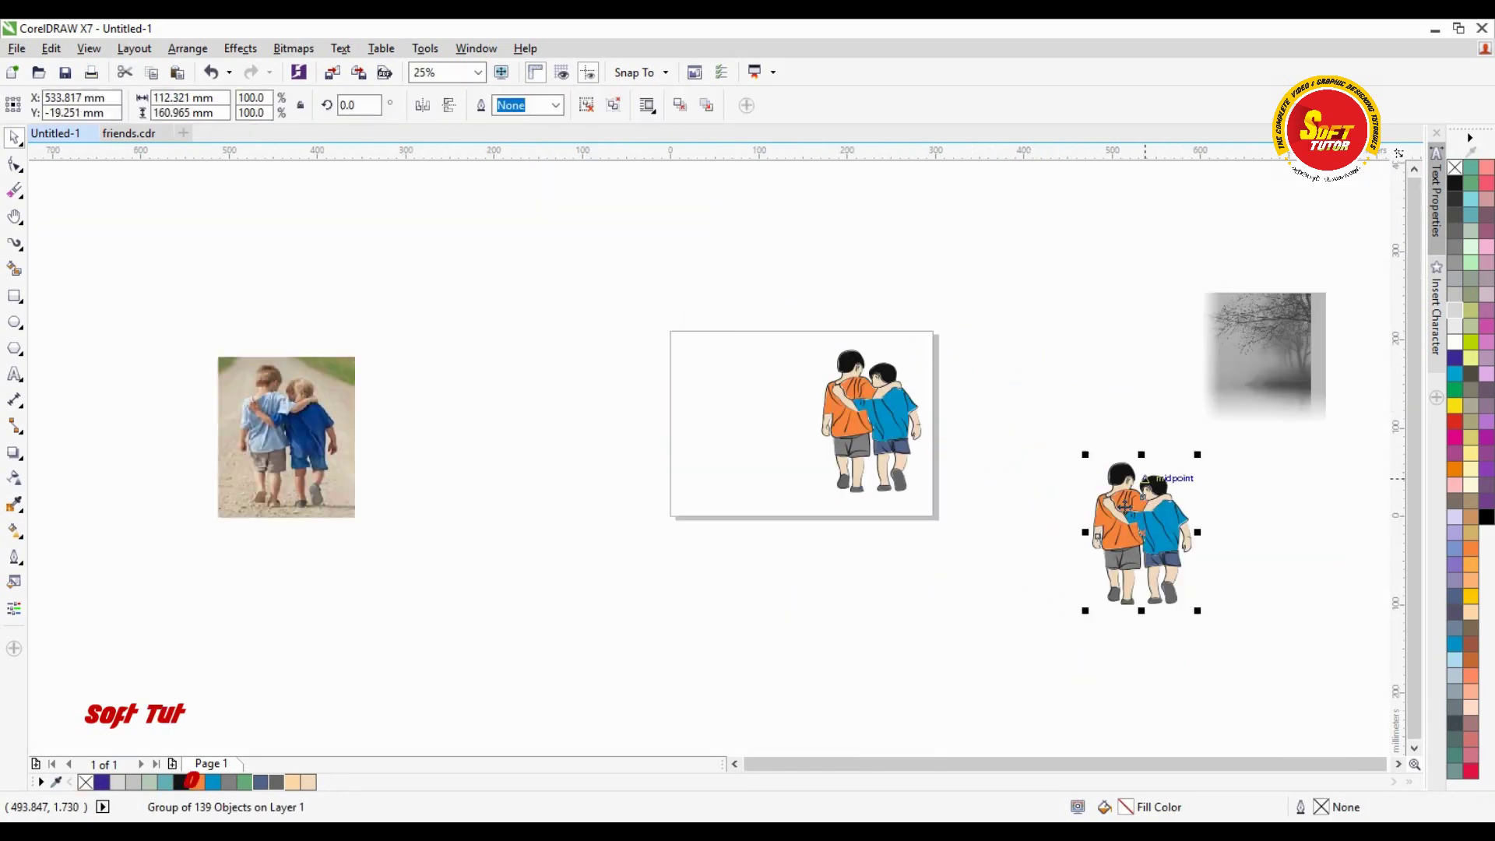
# Step: Ungroup the drawing on the page and fill the smaller boy's blue shirt with light grey
pyautogui.click(998, 422)
pyautogui.scroll(1, 854, 412)
pyautogui.click(865, 400)
pyautogui.scroll(1, 978, 390)
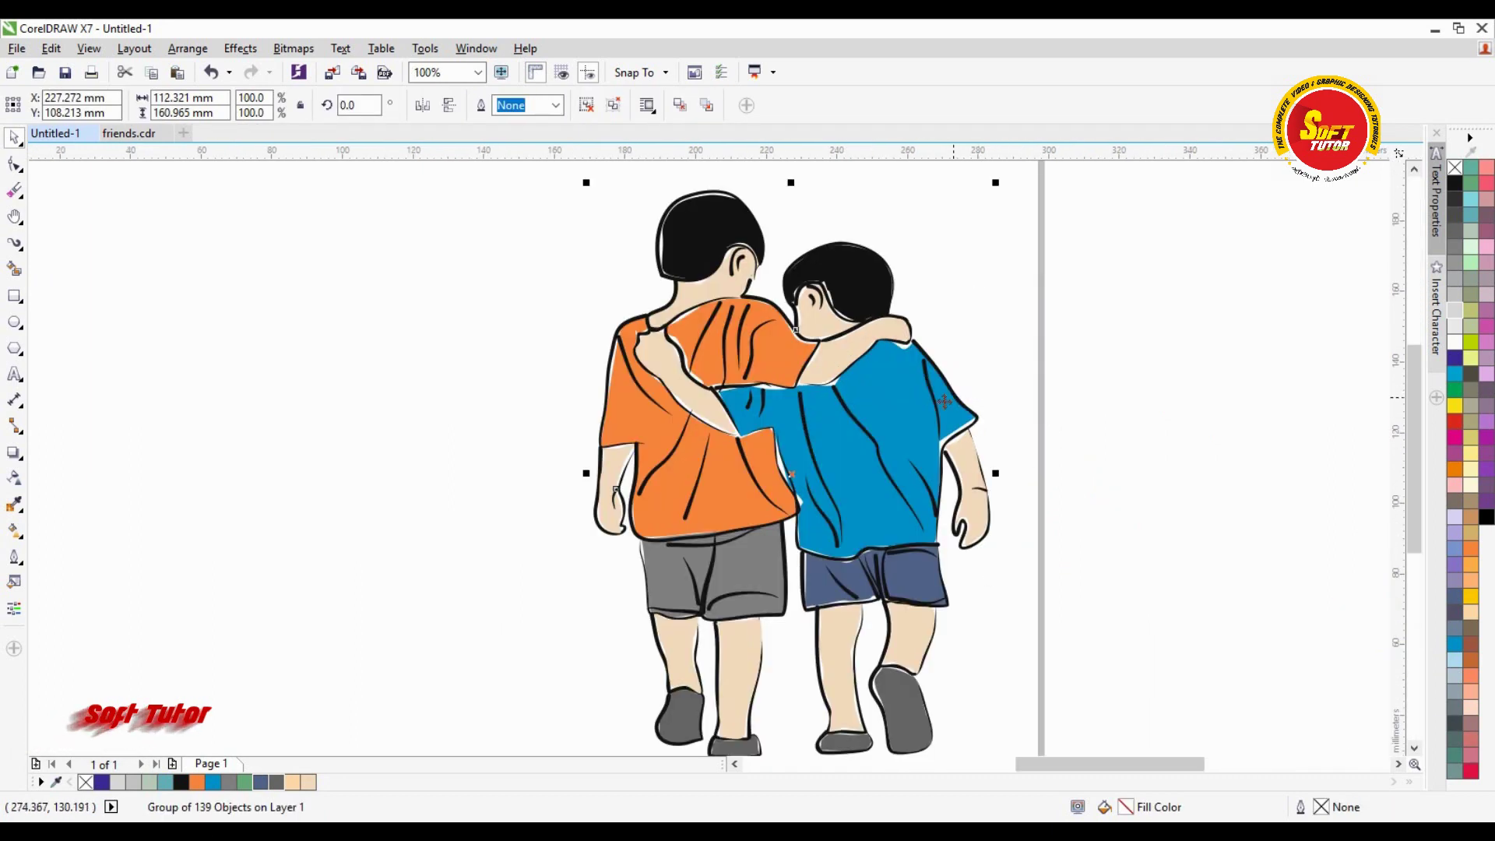
pyautogui.click(1154, 403)
pyautogui.click(899, 397)
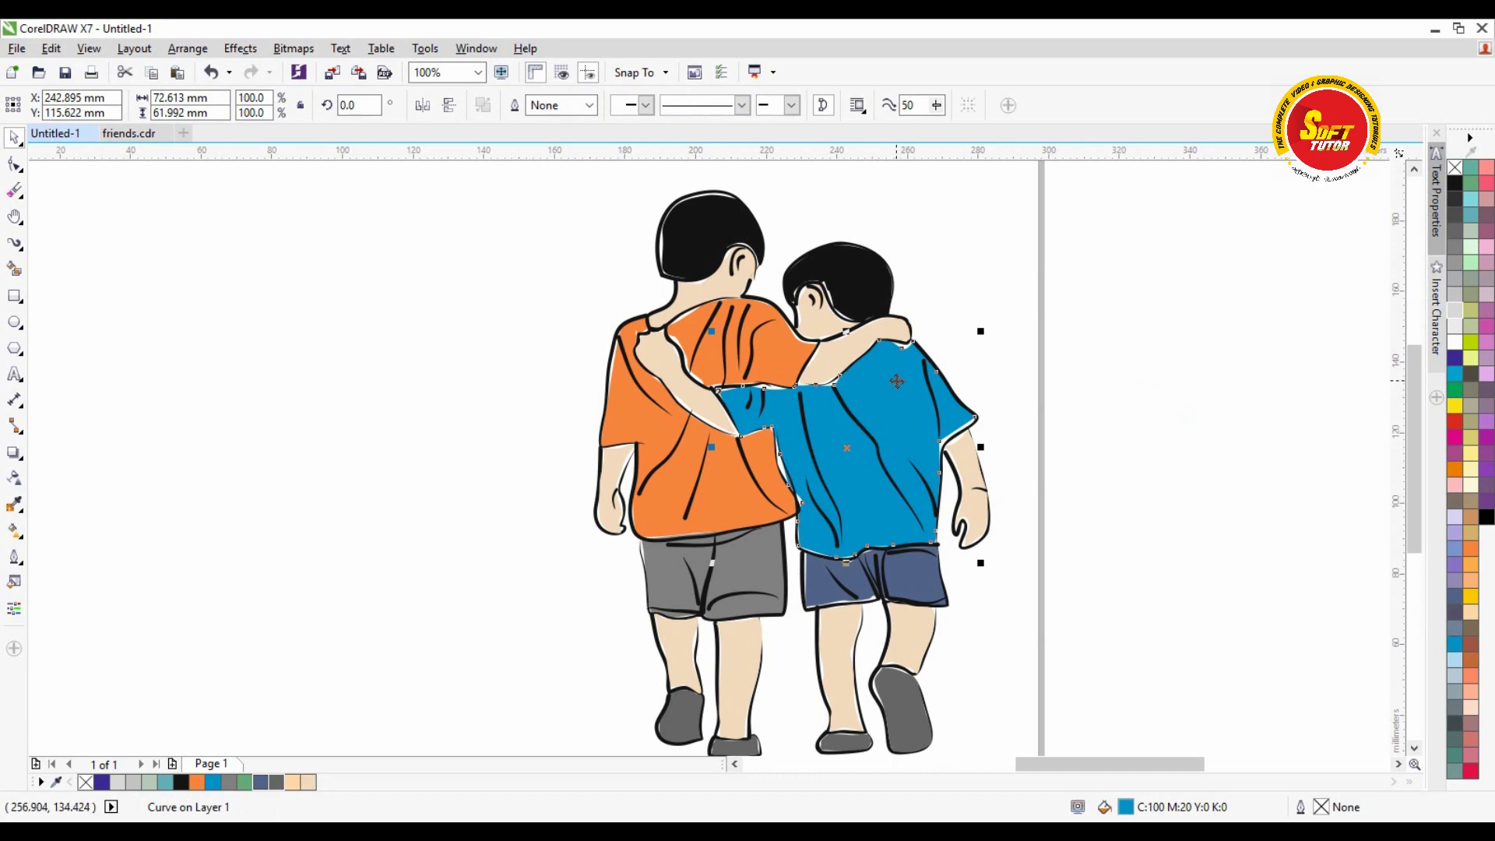
pyautogui.moveTo(897, 381); pyautogui.dragTo(1069, 409)
pyautogui.hotkey('ctrl', 'z')
pyautogui.click(1110, 394)
pyautogui.click(887, 376)
pyautogui.click(1458, 324)
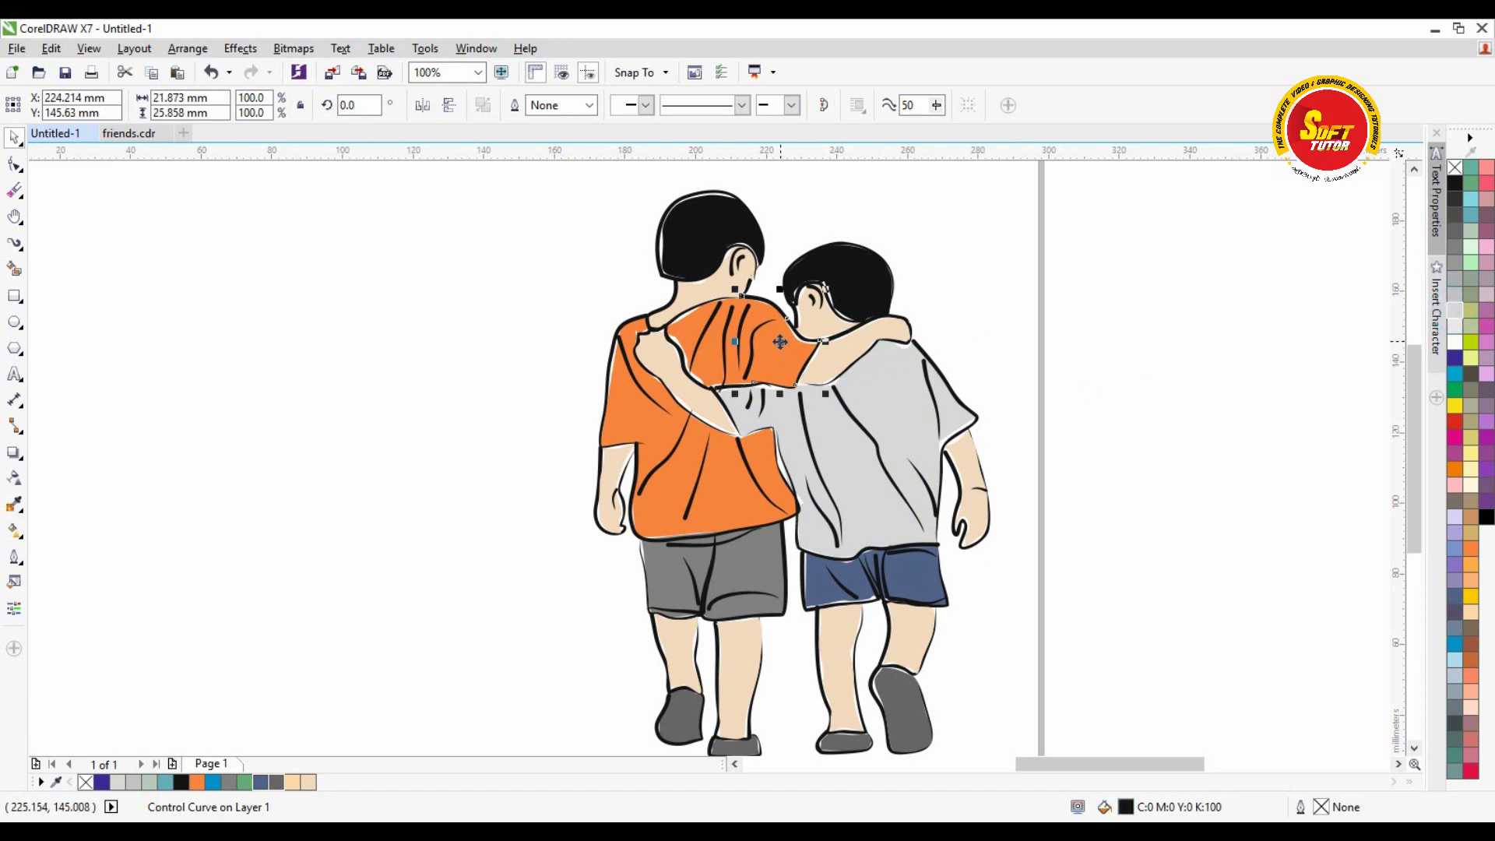
# Step: Fill both orange pieces of the taller boy's shirt with the same light grey
pyautogui.click(704, 355)
pyautogui.moveTo(708, 357); pyautogui.dragTo(880, 354)
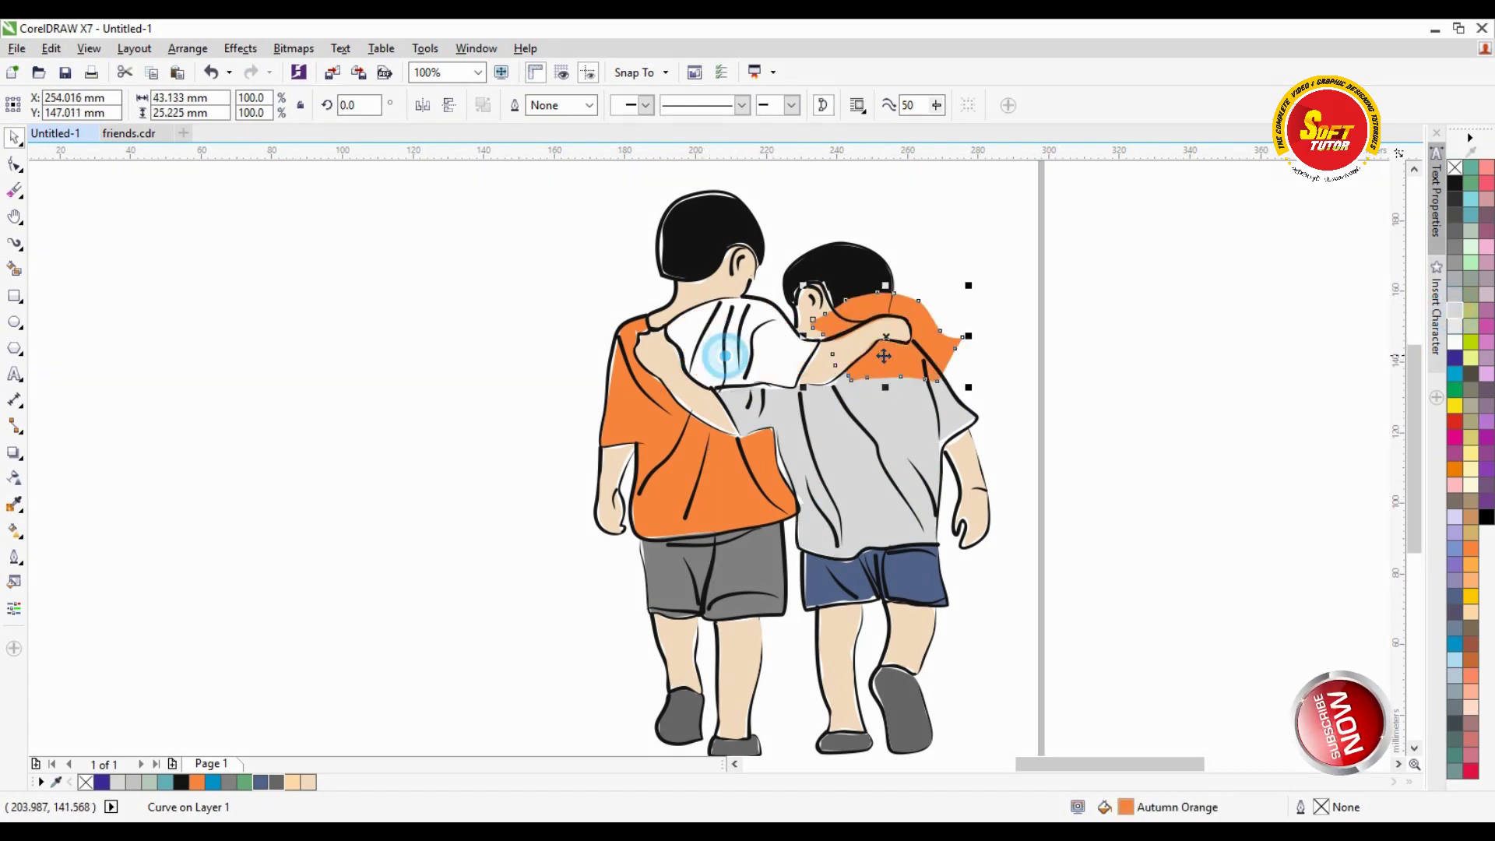
pyautogui.hotkey('ctrl', 'z')
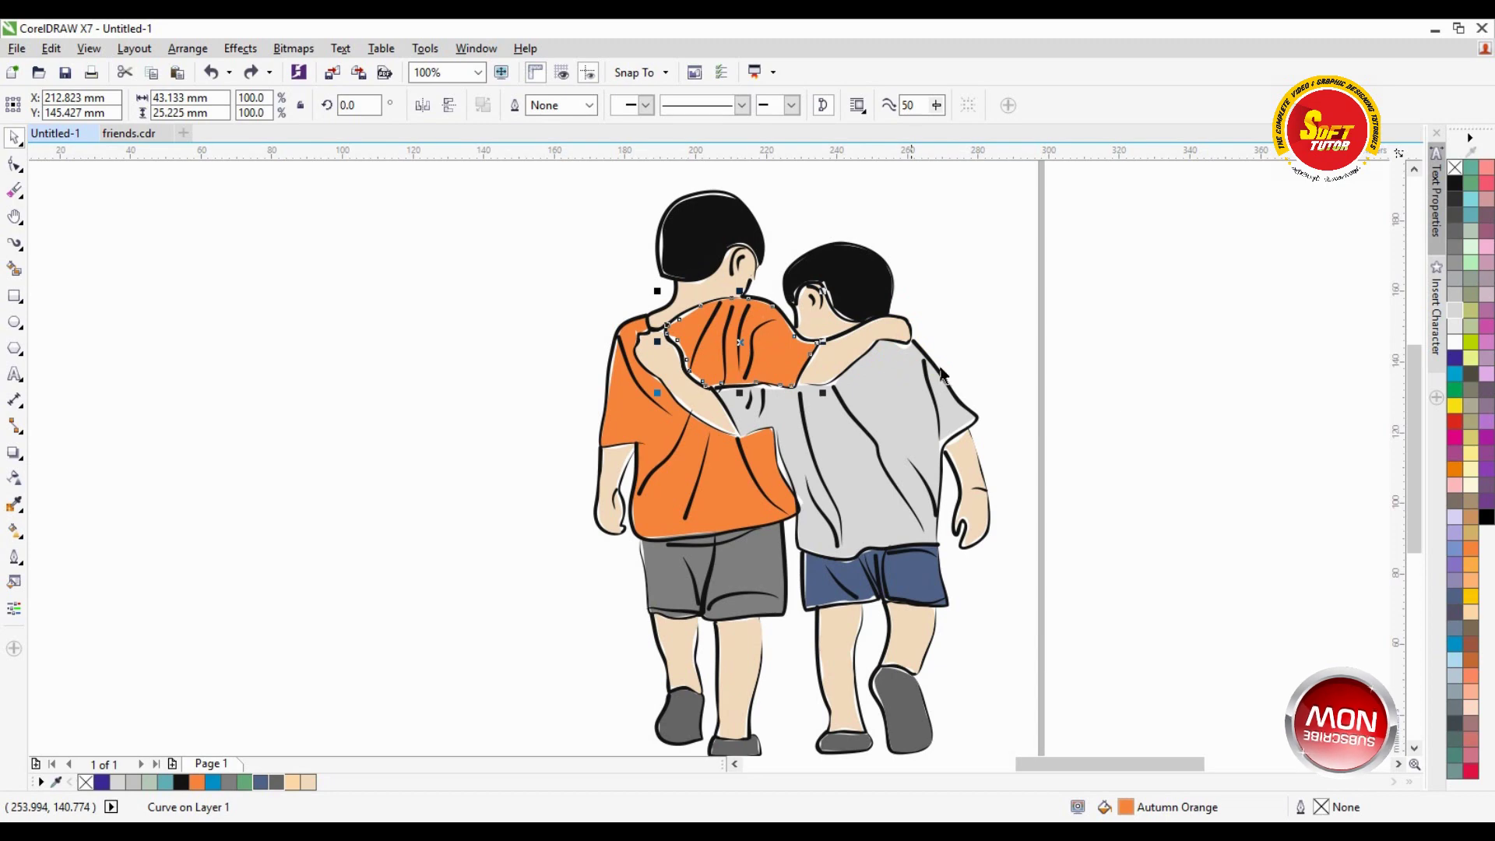
pyautogui.click(1457, 324)
pyautogui.click(674, 440)
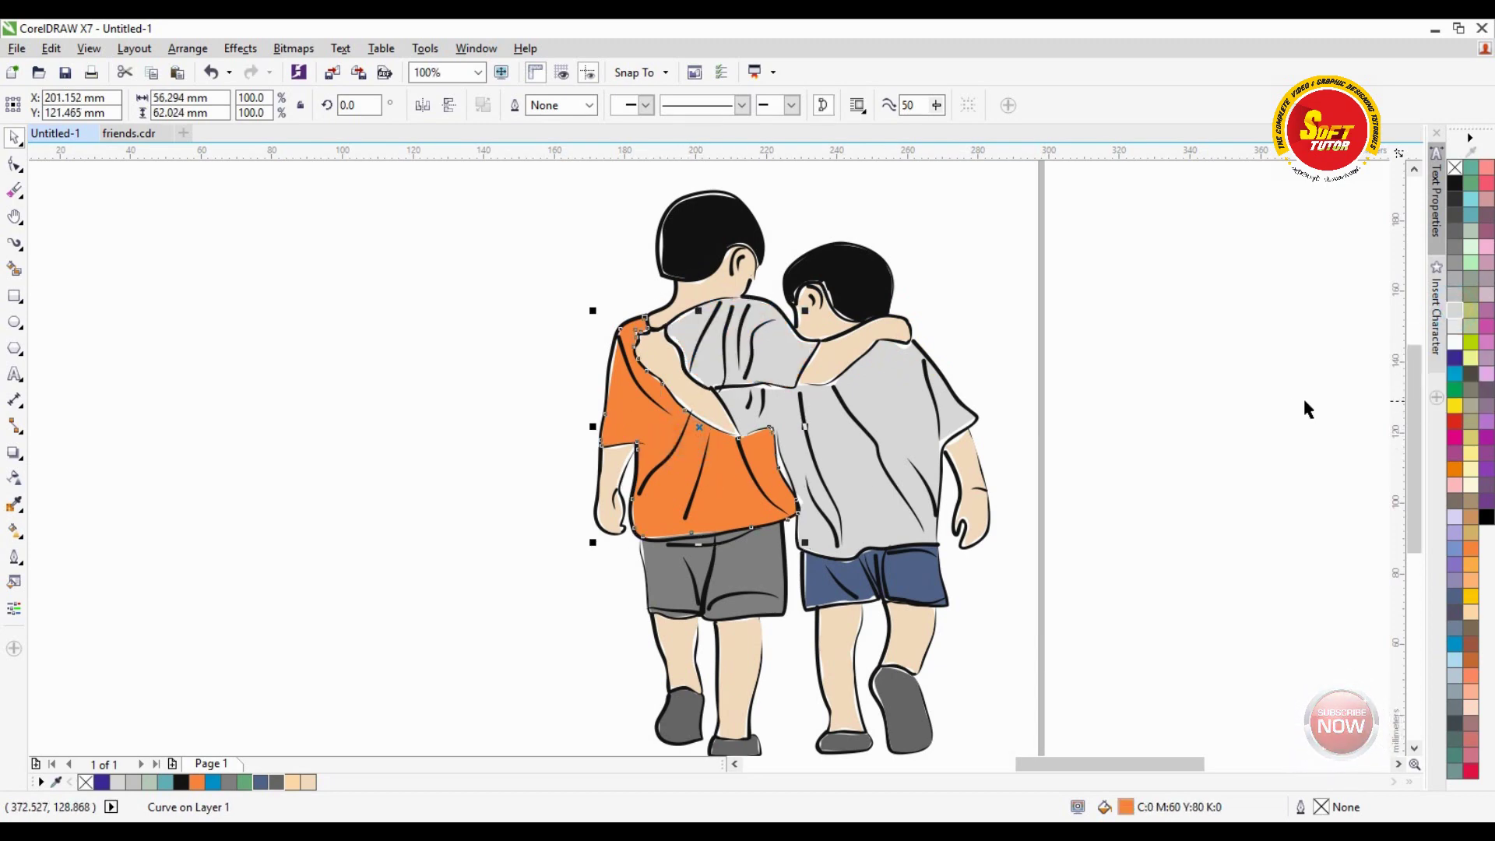
pyautogui.click(1454, 313)
# Step: Group all parts of the recoloured drawing and ungroup them again
pyautogui.click(1152, 400)
pyautogui.scroll(-1, 973, 440)
pyautogui.moveTo(627, 248); pyautogui.dragTo(1028, 645)
pyautogui.hotkey('ctrl', 'g')
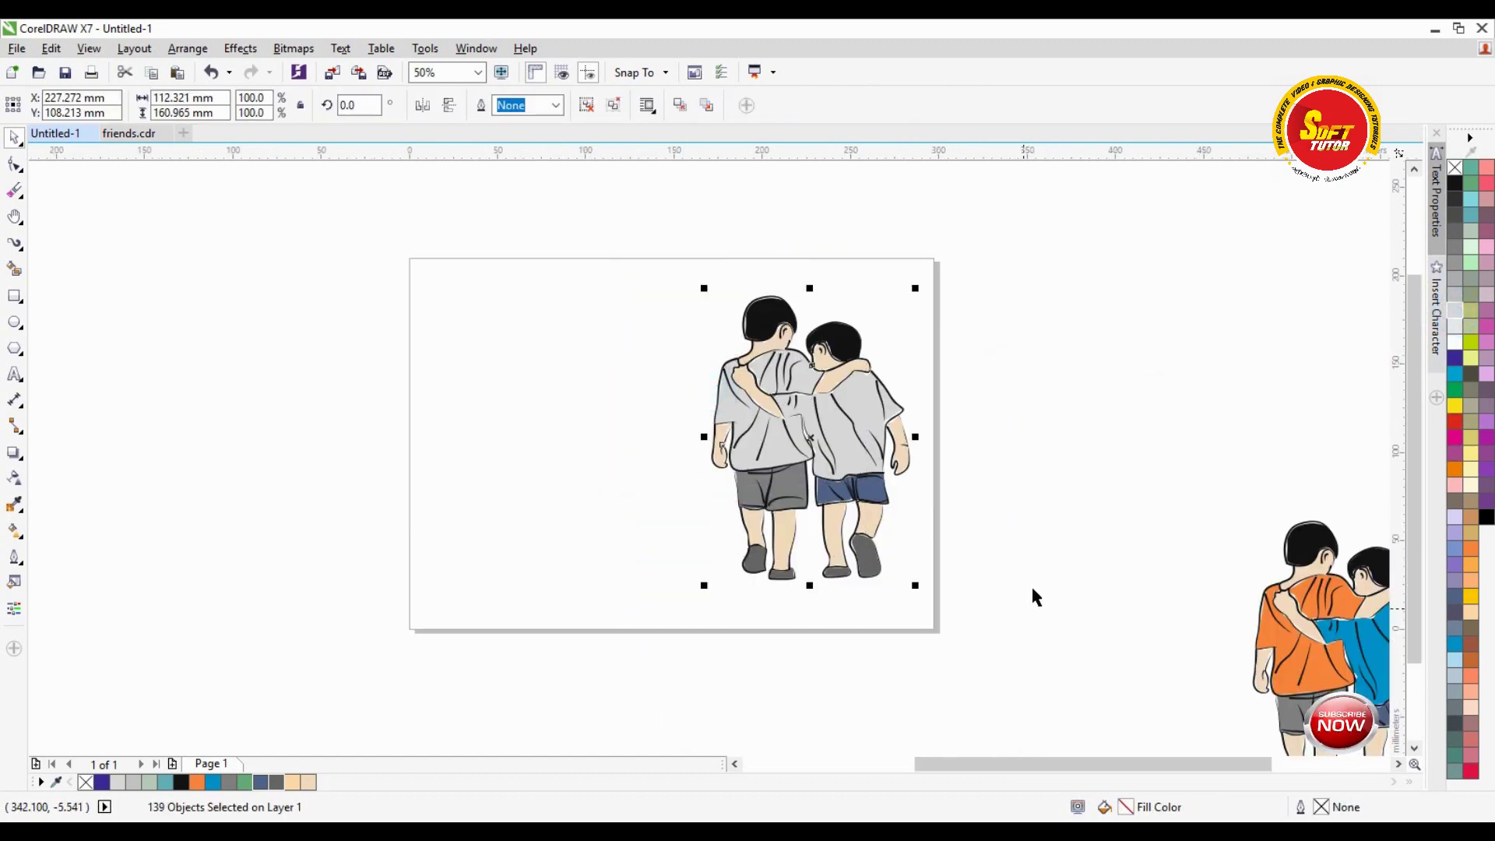
pyautogui.scroll(1, 877, 515)
pyautogui.keyDown('ctrl'); pyautogui.click(871, 477); pyautogui.keyUp('ctrl')
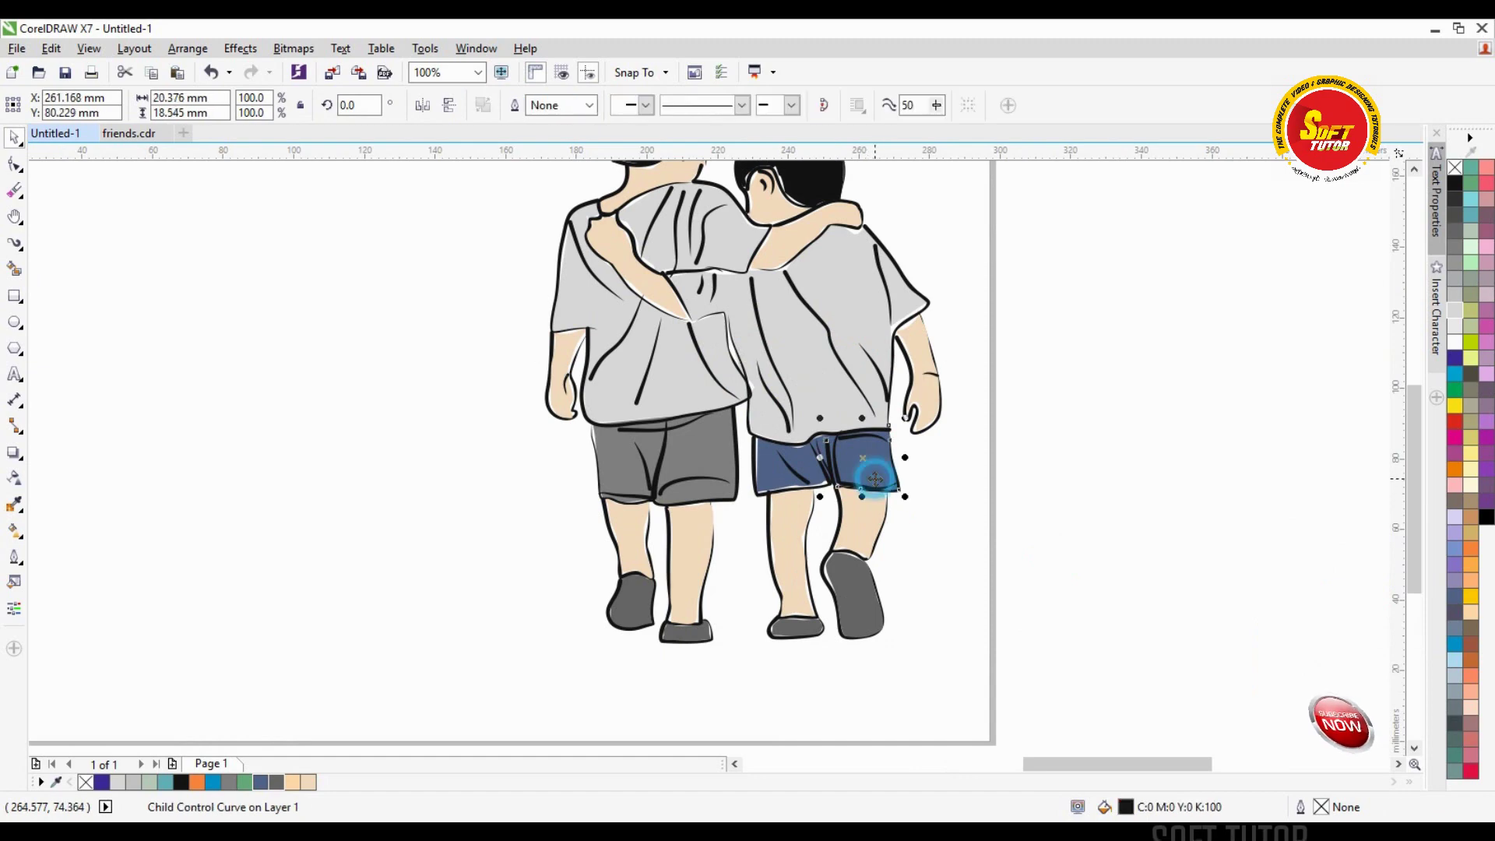
pyautogui.click(1064, 474)
pyautogui.hotkey('ctrl', 'u')
pyautogui.click(1144, 451)
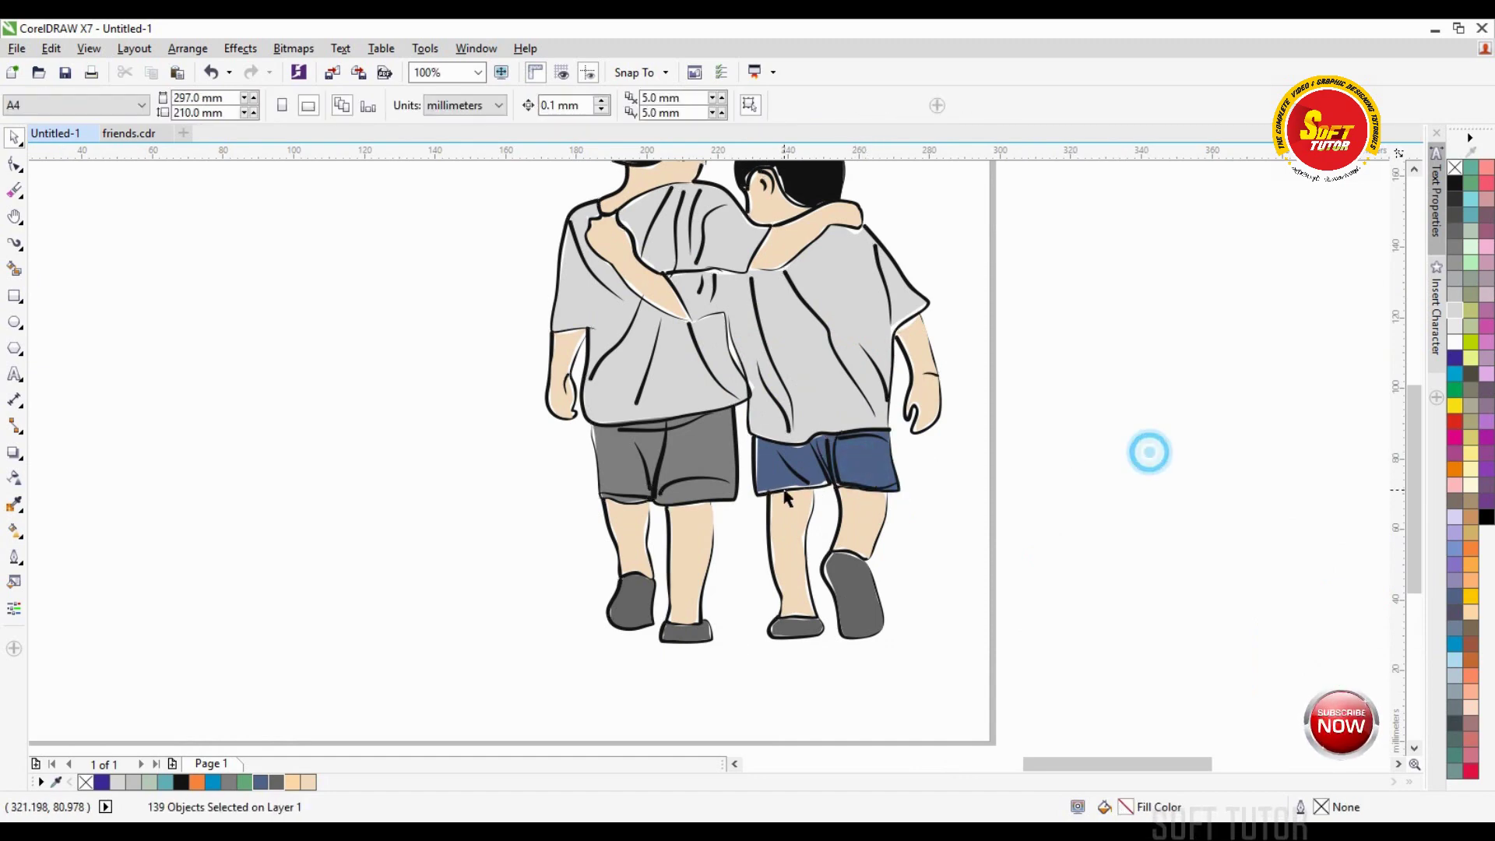
# Step: Fill the smaller boy's blue shorts with 70% Black
pyautogui.scroll(2, 779, 461)
pyautogui.click(765, 464)
pyautogui.moveTo(765, 463); pyautogui.dragTo(760, 492)
pyautogui.hotkey('ctrl', 'z')
pyautogui.click(952, 436)
pyautogui.click(860, 385)
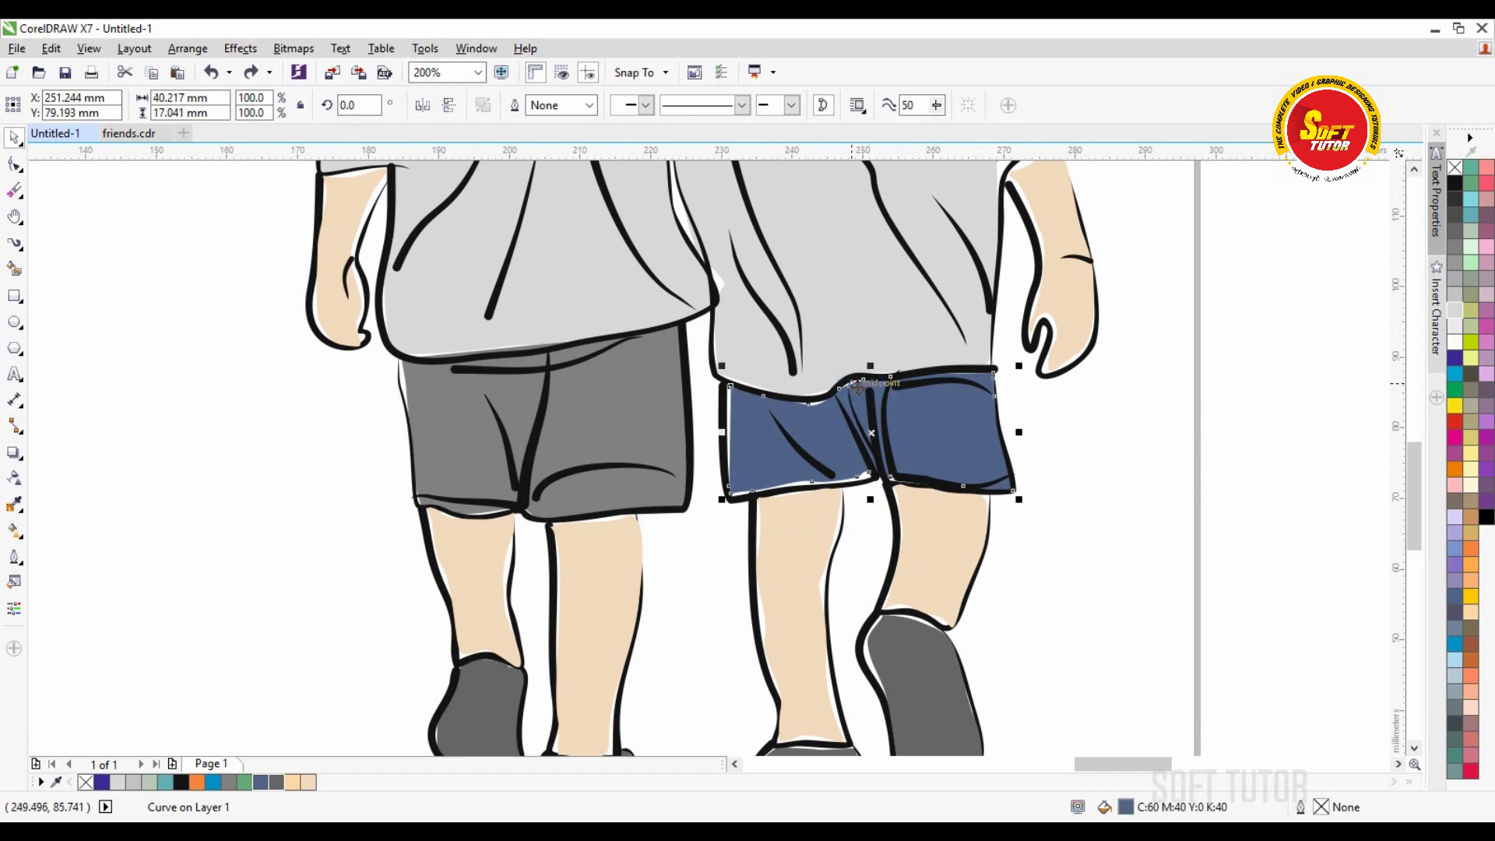
pyautogui.click(275, 782)
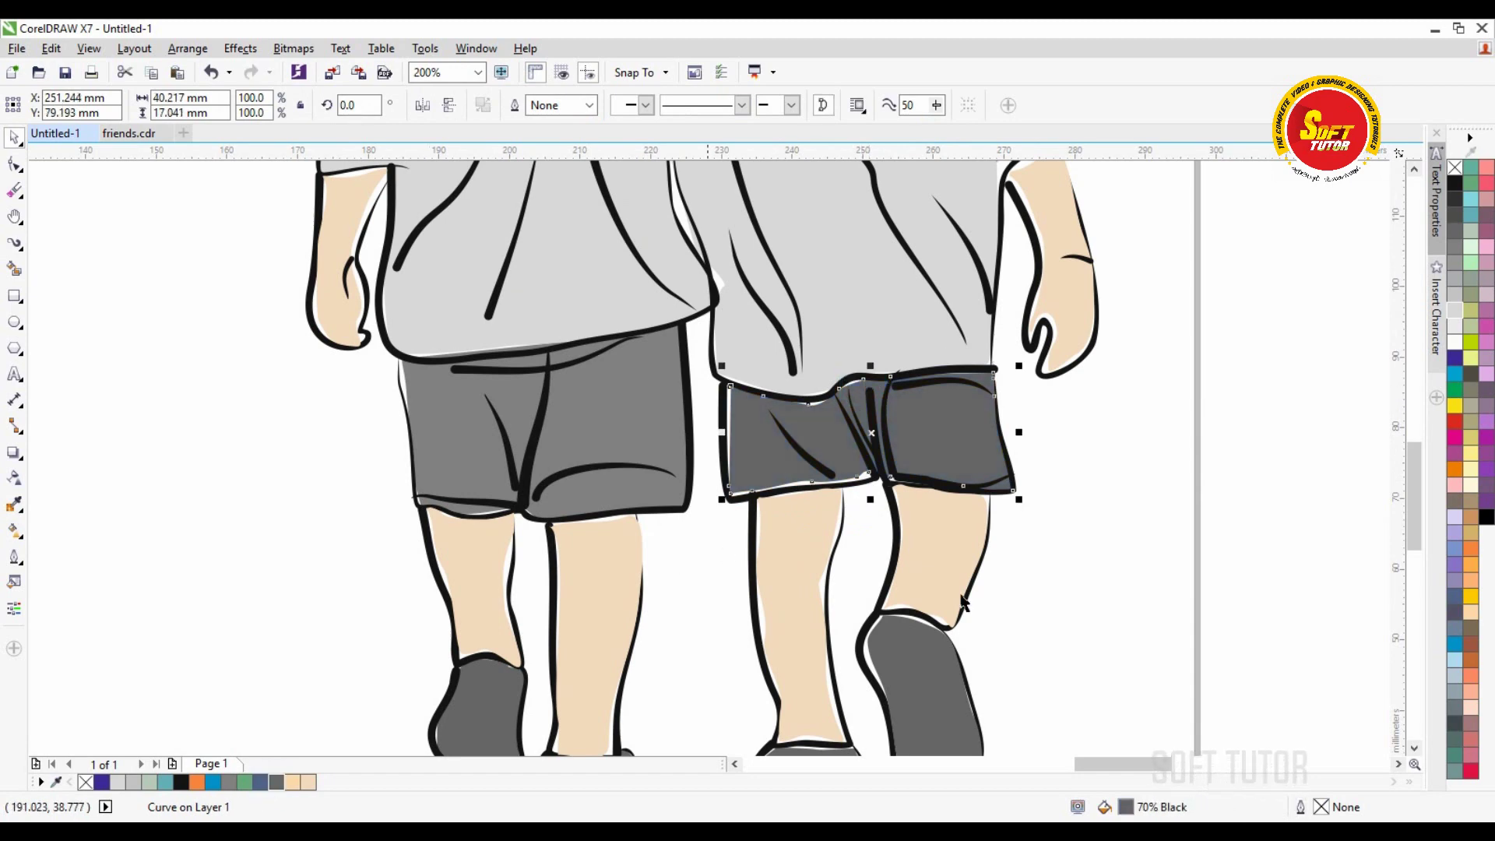
# Step: Select all parts of the grey-clothed drawing on the page and group them
pyautogui.scroll(-1, 765, 493)
pyautogui.click(1074, 483)
pyautogui.scroll(-1, 1016, 506)
pyautogui.click(1101, 461)
pyautogui.moveTo(1067, 281); pyautogui.dragTo(493, 667)
pyautogui.hotkey('ctrl', 'g')
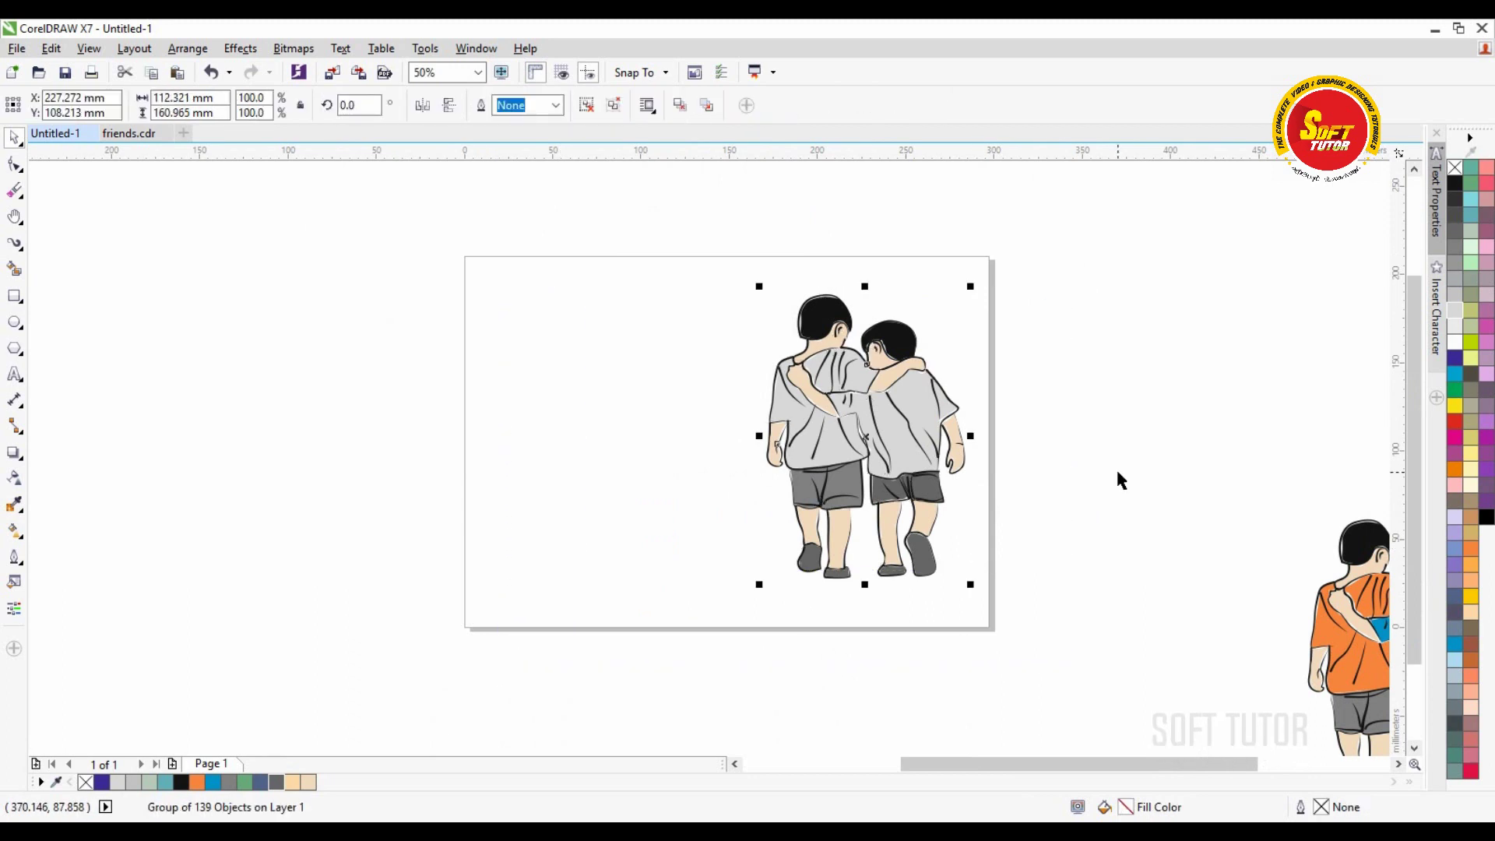
# Step: Switch the page to portrait and place the drawing centred in its lower half, scaled down to about 92.5%
pyautogui.click(1116, 473)
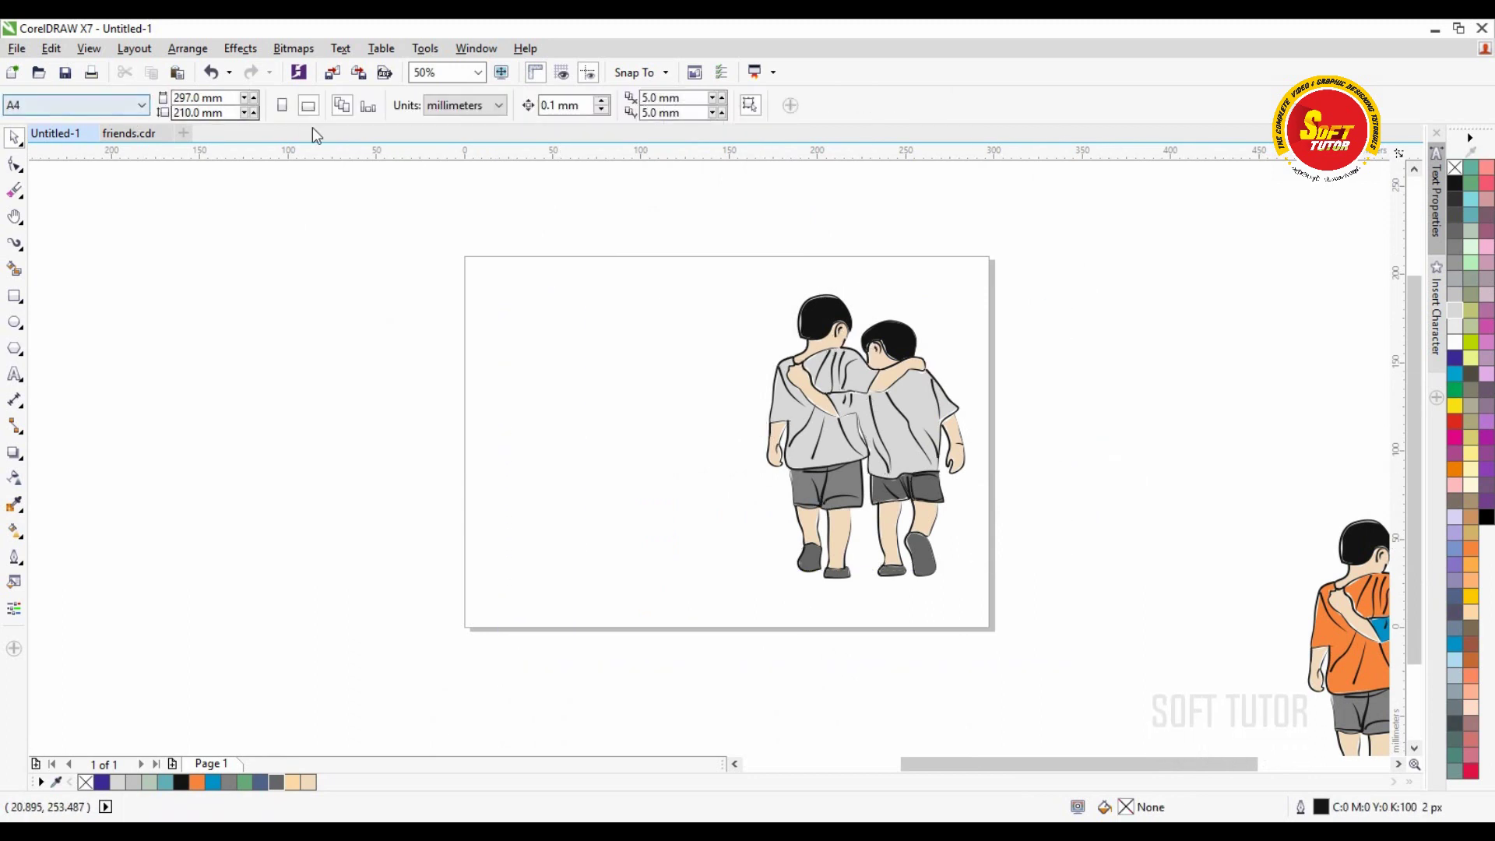
pyautogui.click(288, 108)
pyautogui.click(843, 437)
pyautogui.moveTo(868, 404); pyautogui.dragTo(740, 477)
pyautogui.moveTo(838, 355); pyautogui.dragTo(824, 378)
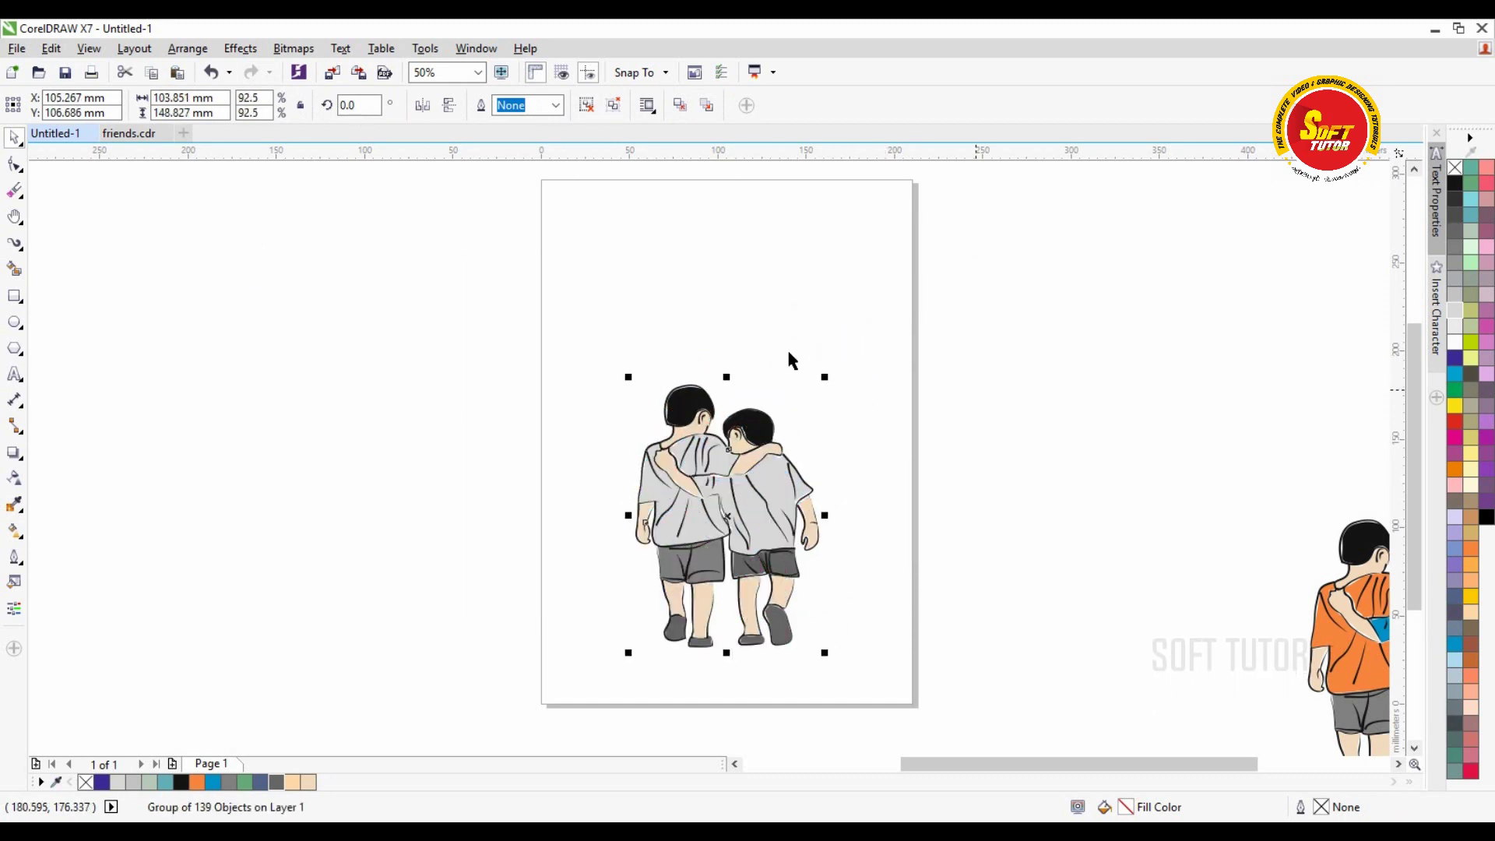
# Step: Add a page-sized rectangle behind the drawing and select it together with the boys
pyautogui.doubleClick(22, 299)
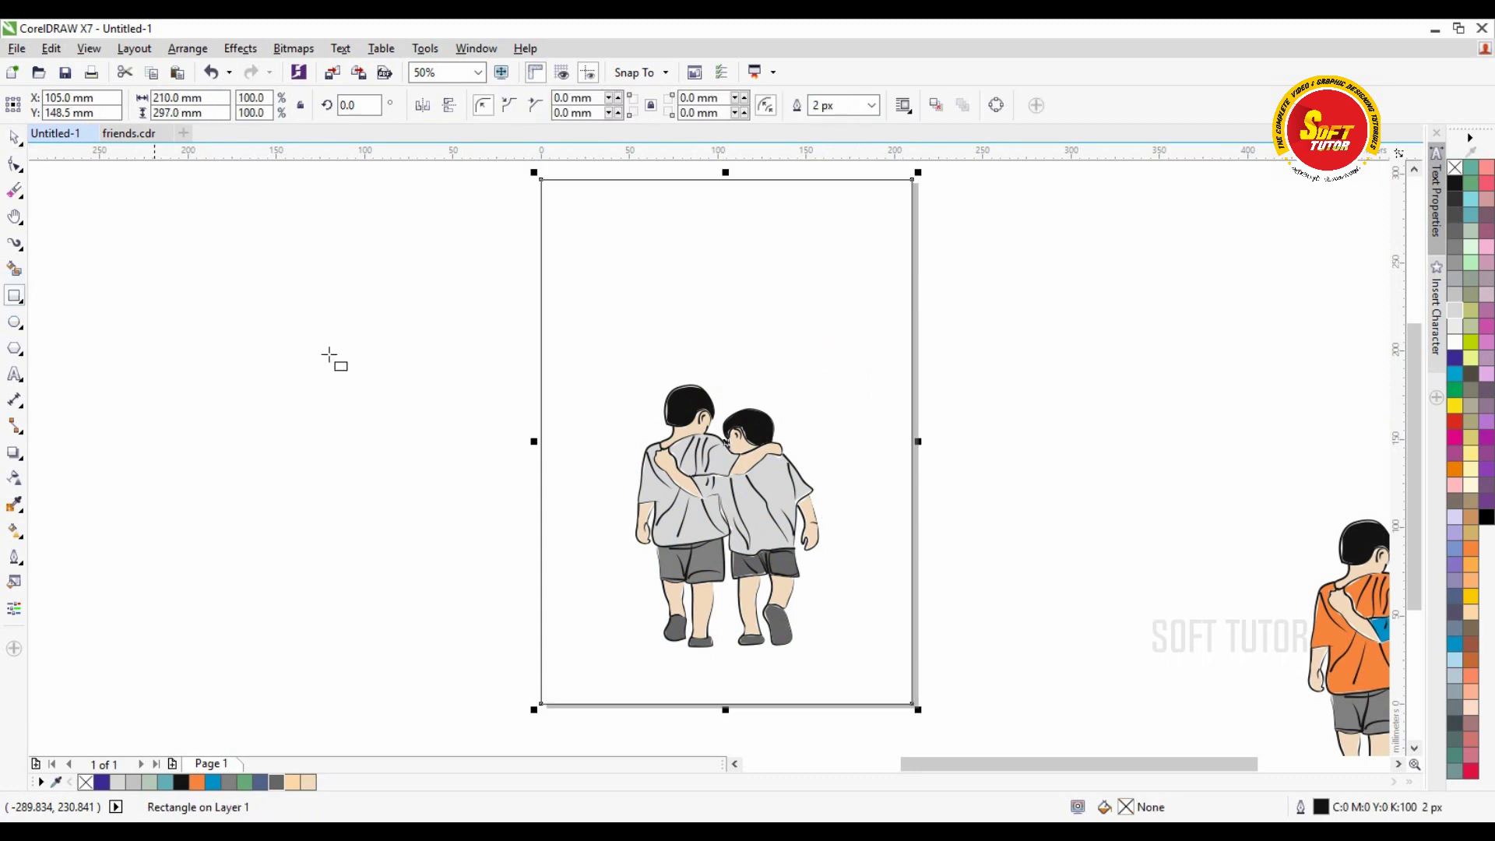
pyautogui.click(458, 356)
pyautogui.click(685, 253)
pyautogui.click(767, 478)
pyautogui.keyDown('shift'); pyautogui.click(786, 321); pyautogui.keyUp('shift')
pyautogui.click(1084, 367)
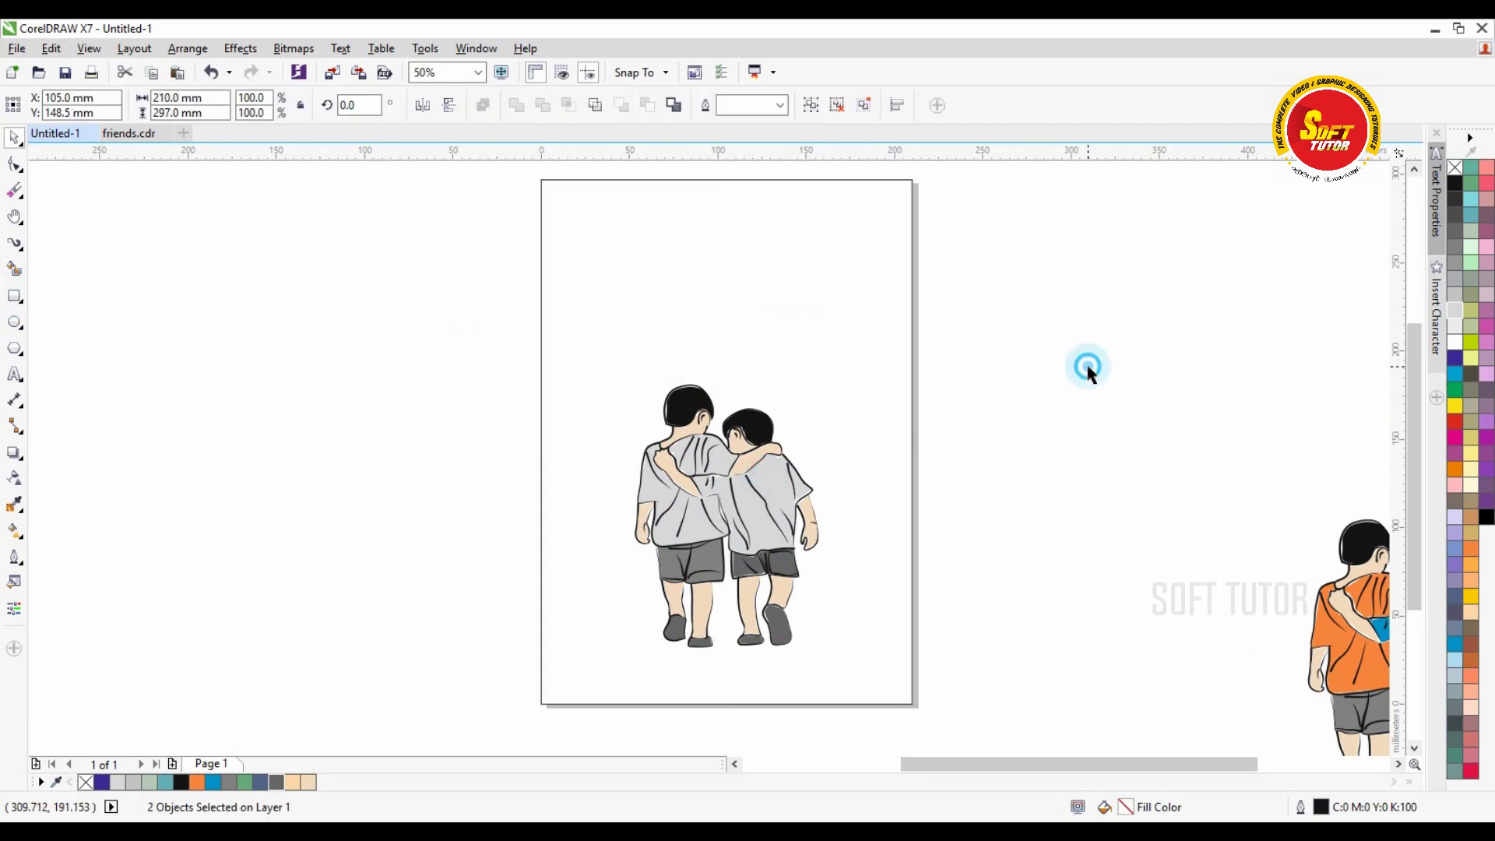
pyautogui.press('h')
pyautogui.moveTo(1079, 357); pyautogui.dragTo(854, 376)
pyautogui.moveTo(667, 353); pyautogui.dragTo(667, 364)
pyautogui.press('space')
pyautogui.click(1094, 352)
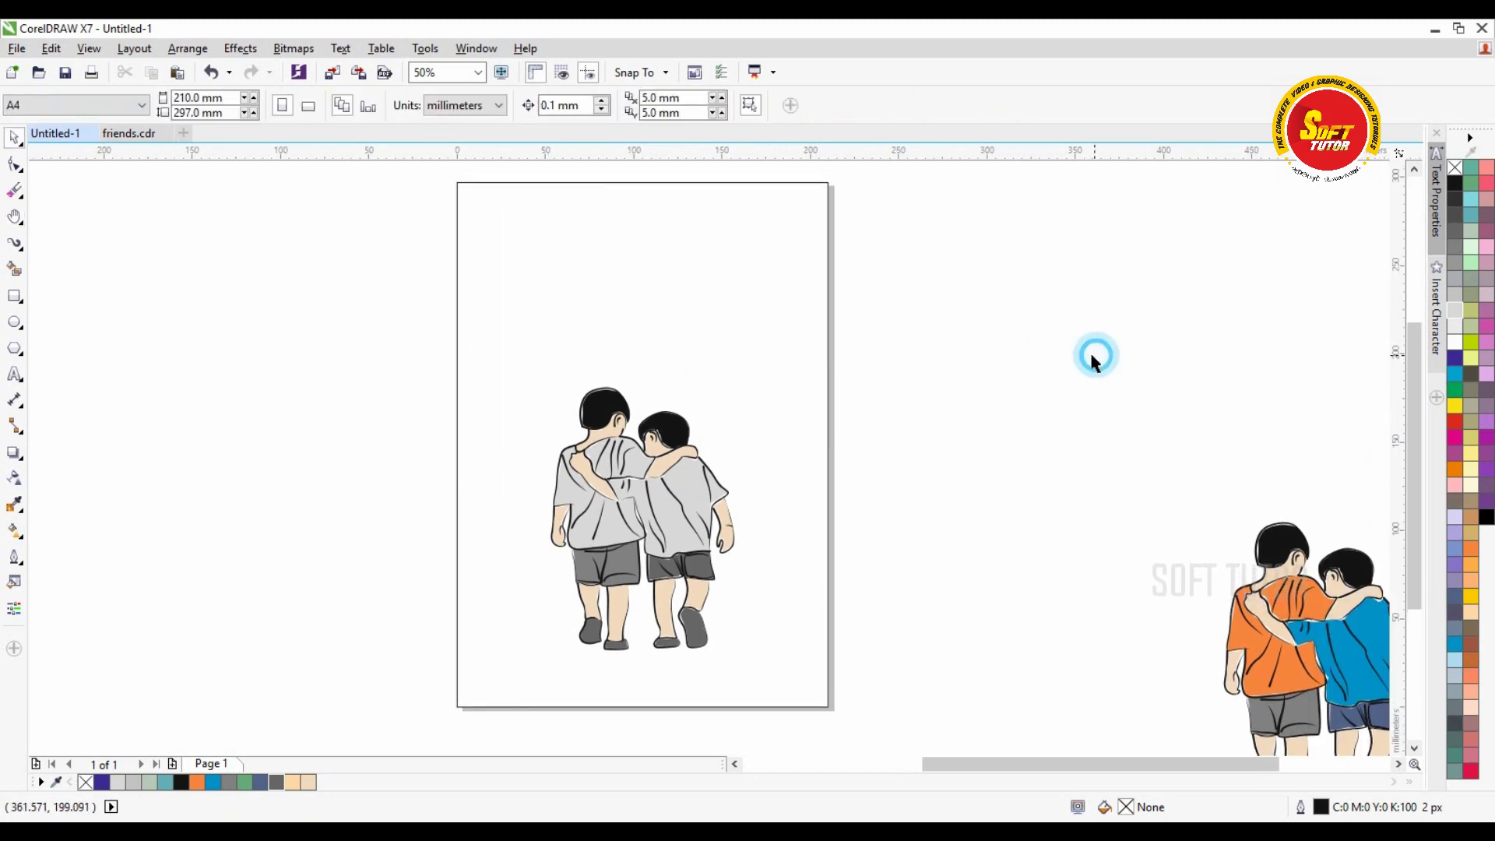
# Step: Move the misty tree picture closer to the page, on its right side
pyautogui.press('F3')
pyautogui.moveTo(1136, 350); pyautogui.dragTo(863, 328)
pyautogui.scroll(1, 852, 319)
pyautogui.moveTo(1010, 527); pyautogui.dragTo(1113, 628)
pyautogui.moveTo(1050, 488); pyautogui.dragTo(1034, 508)
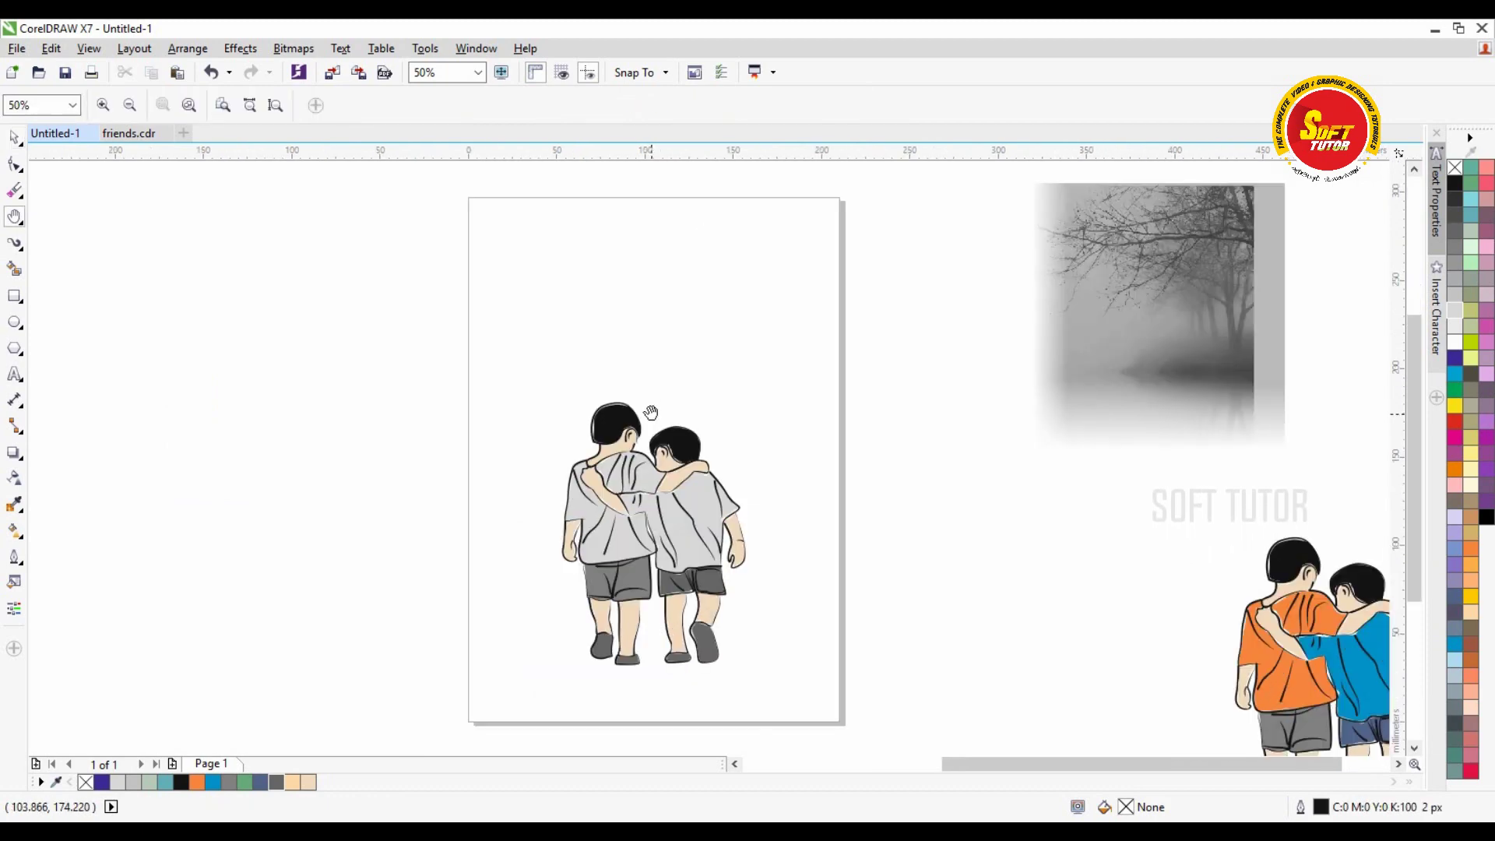
pyautogui.moveTo(679, 478); pyautogui.dragTo(673, 458)
pyautogui.moveTo(689, 276); pyautogui.dragTo(698, 286)
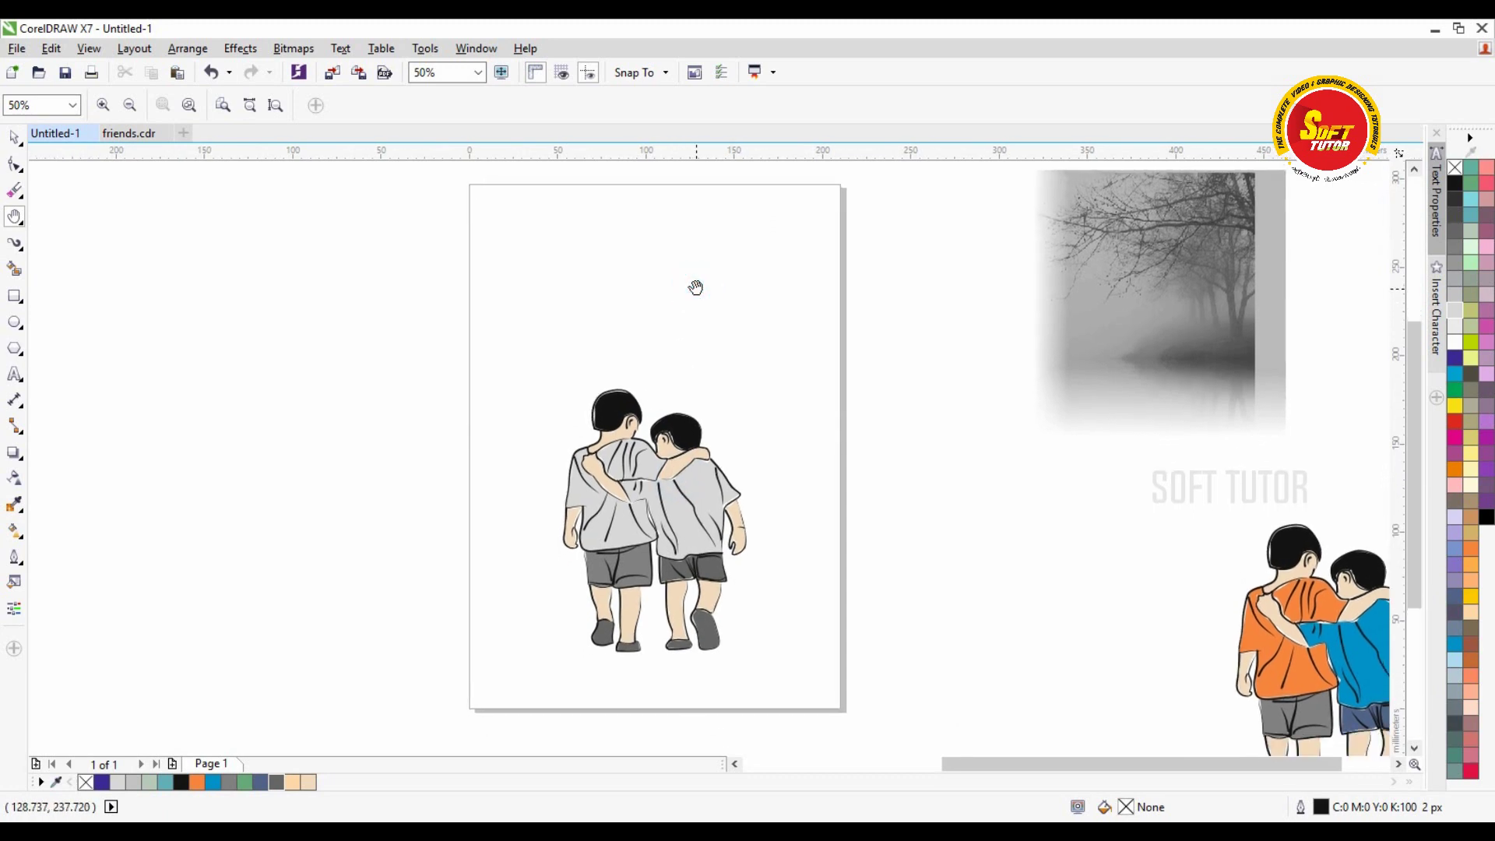
pyautogui.press('space')
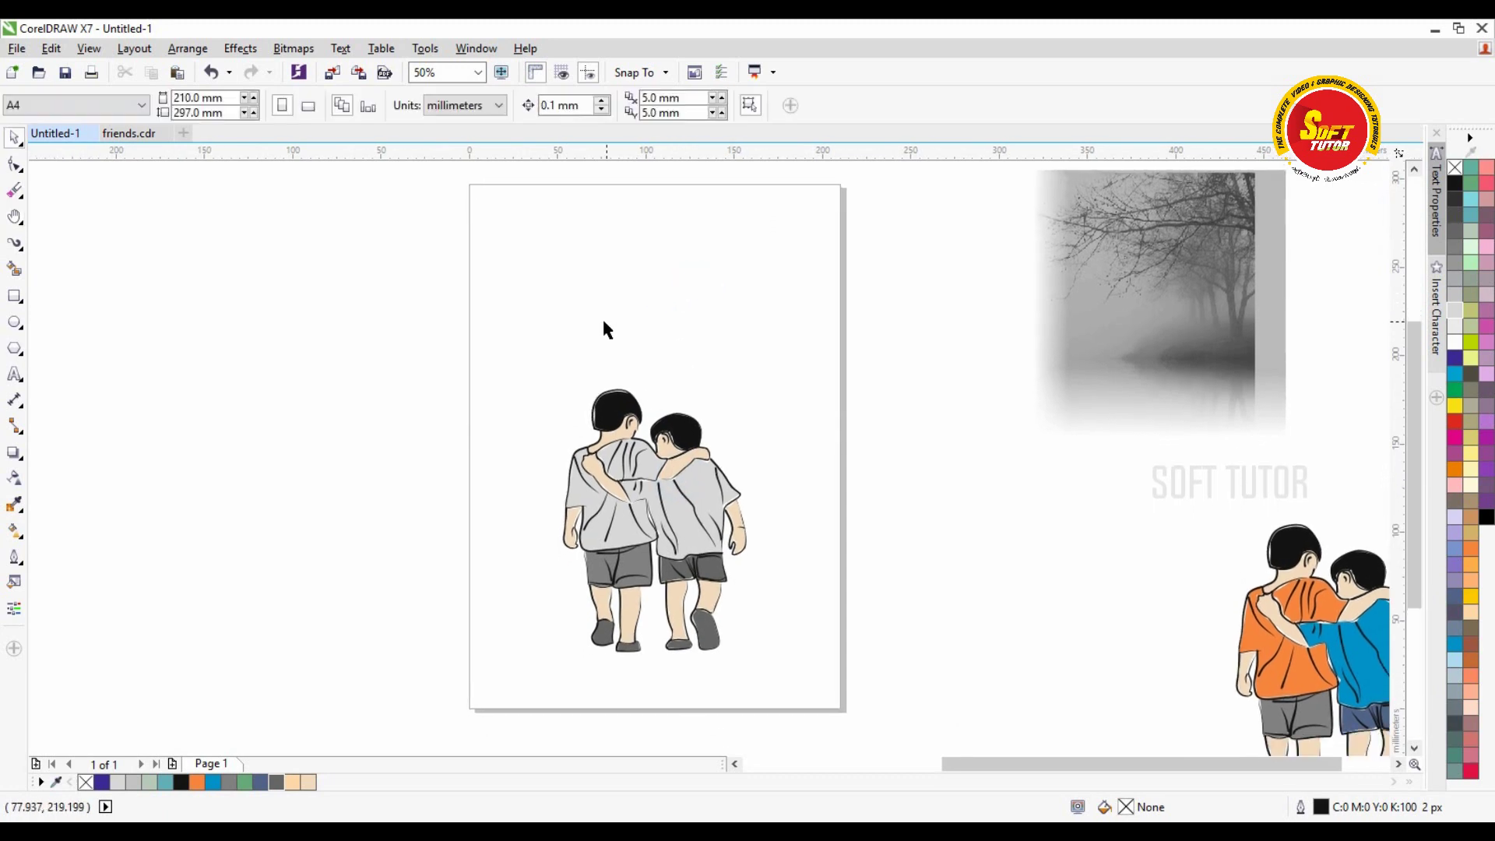
# Step: Create a 210 x 297 mm rectangle that covers the whole page behind the drawing
pyautogui.doubleClick(14, 296)
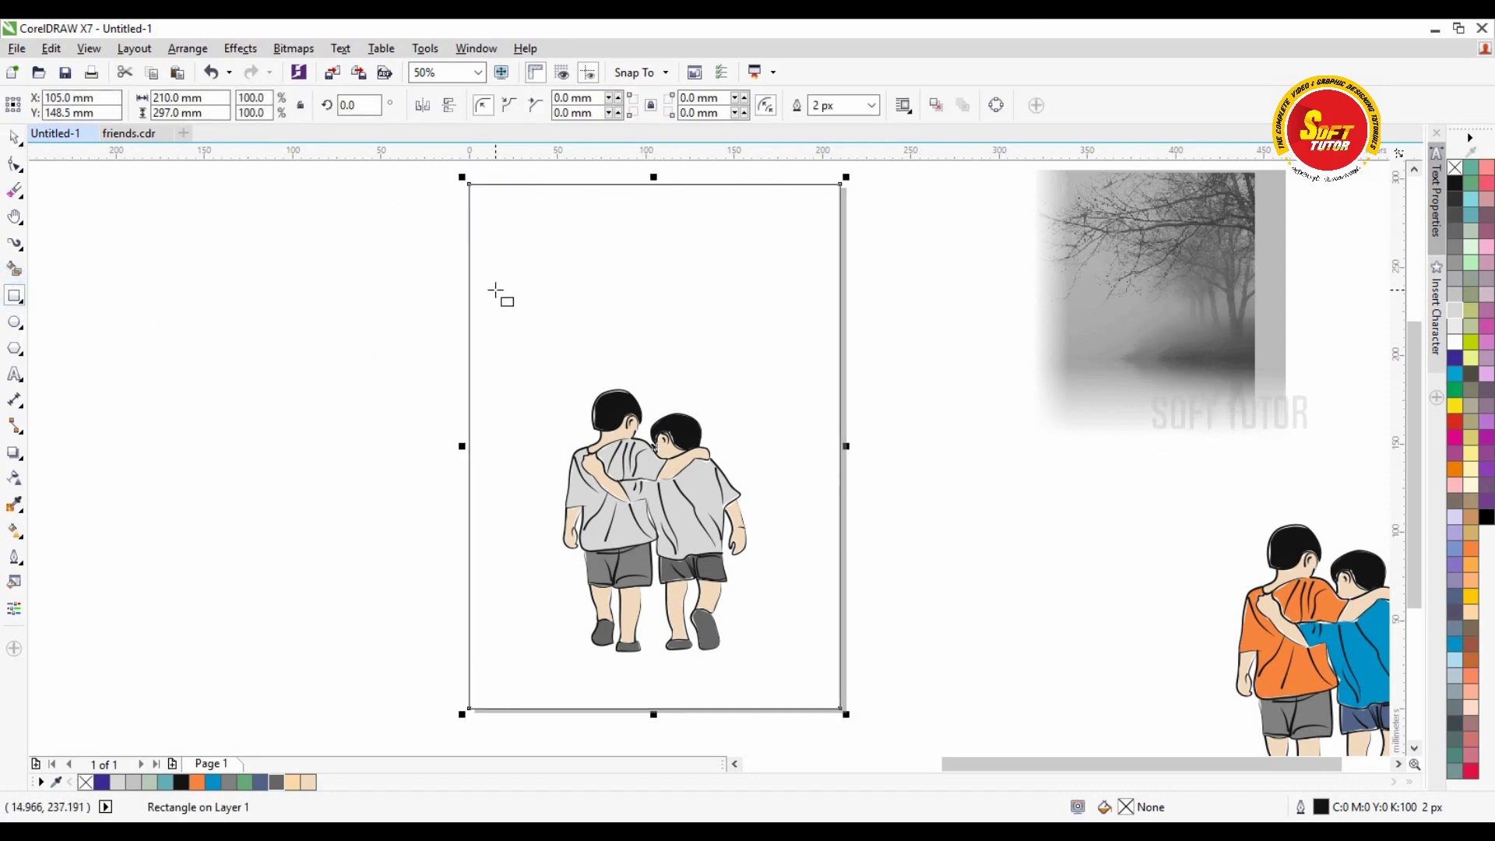
pyautogui.click(335, 298)
pyautogui.moveTo(540, 254); pyautogui.dragTo(784, 301)
pyautogui.hotkey('ctrl', 'z')
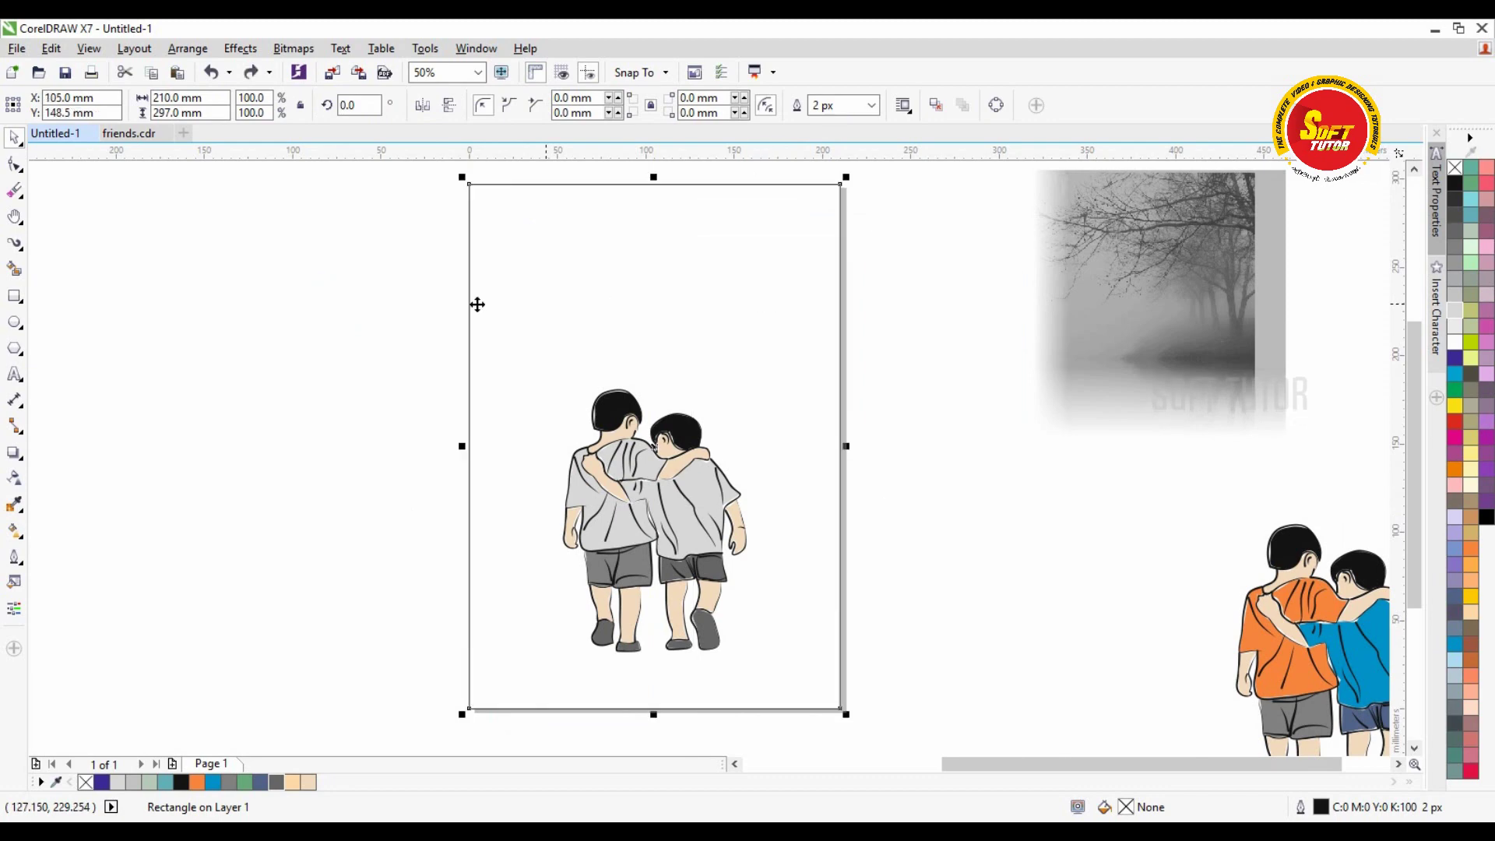
pyautogui.click(238, 308)
# Step: Place the misty tree picture inside the page-sized rectangle as a PowerClip
pyautogui.click(1171, 224)
pyautogui.moveTo(1122, 318); pyautogui.dragTo(1072, 329)
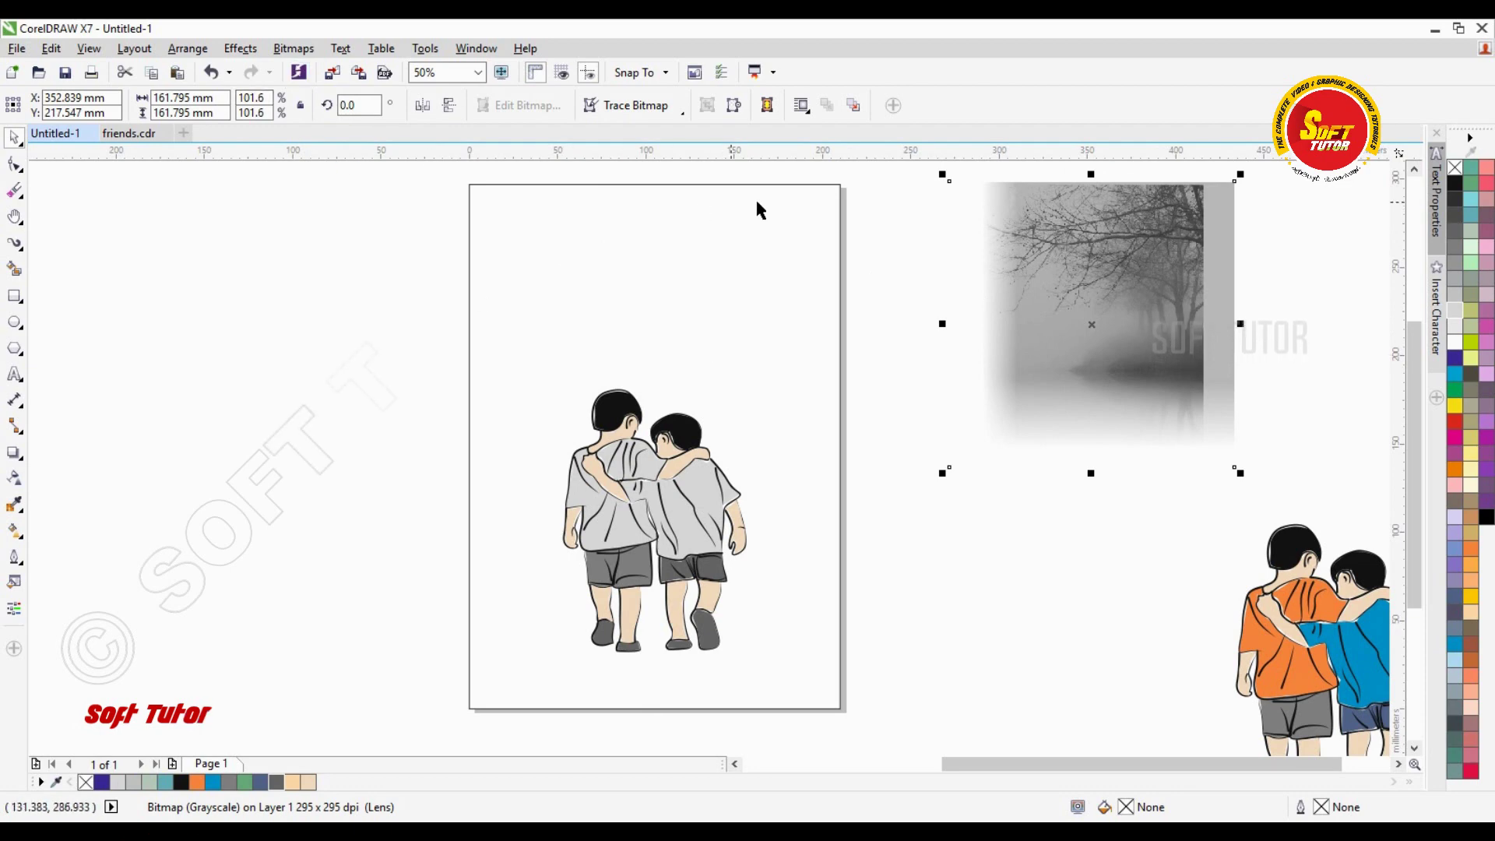
pyautogui.click(241, 50)
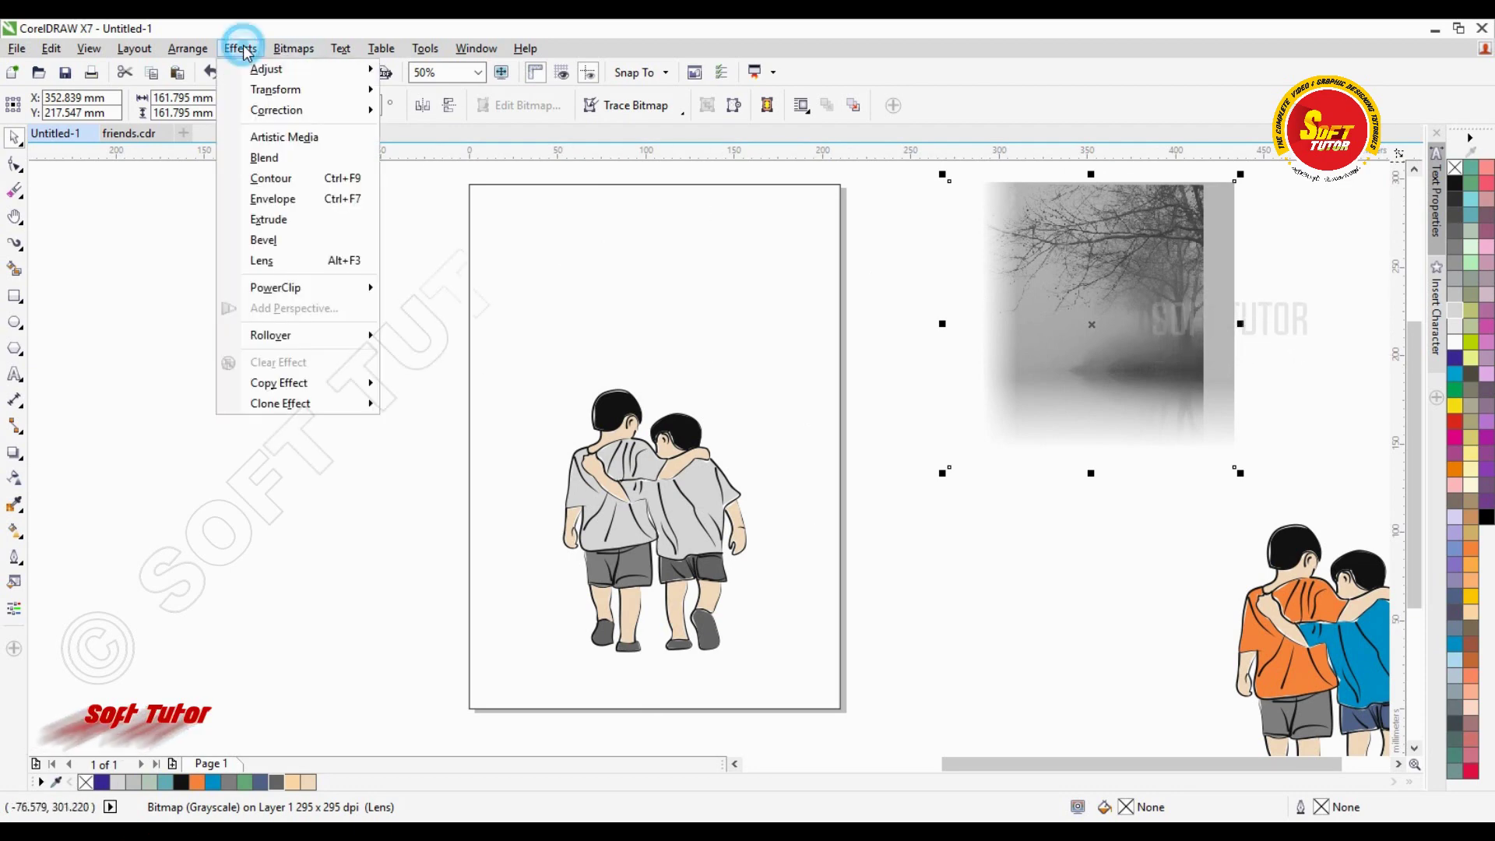
pyautogui.moveTo(276, 288)
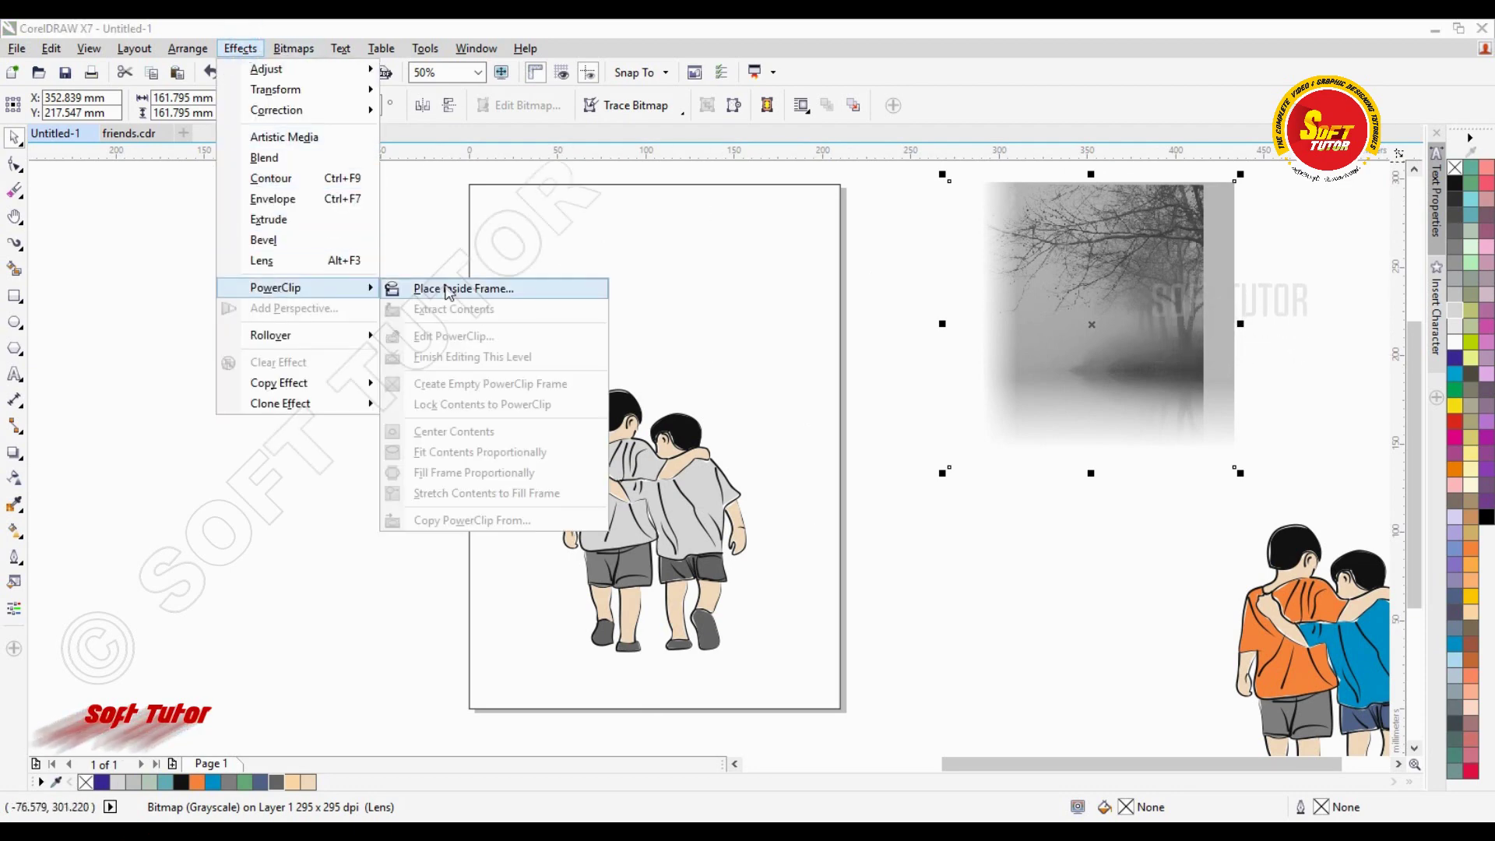
pyautogui.click(445, 287)
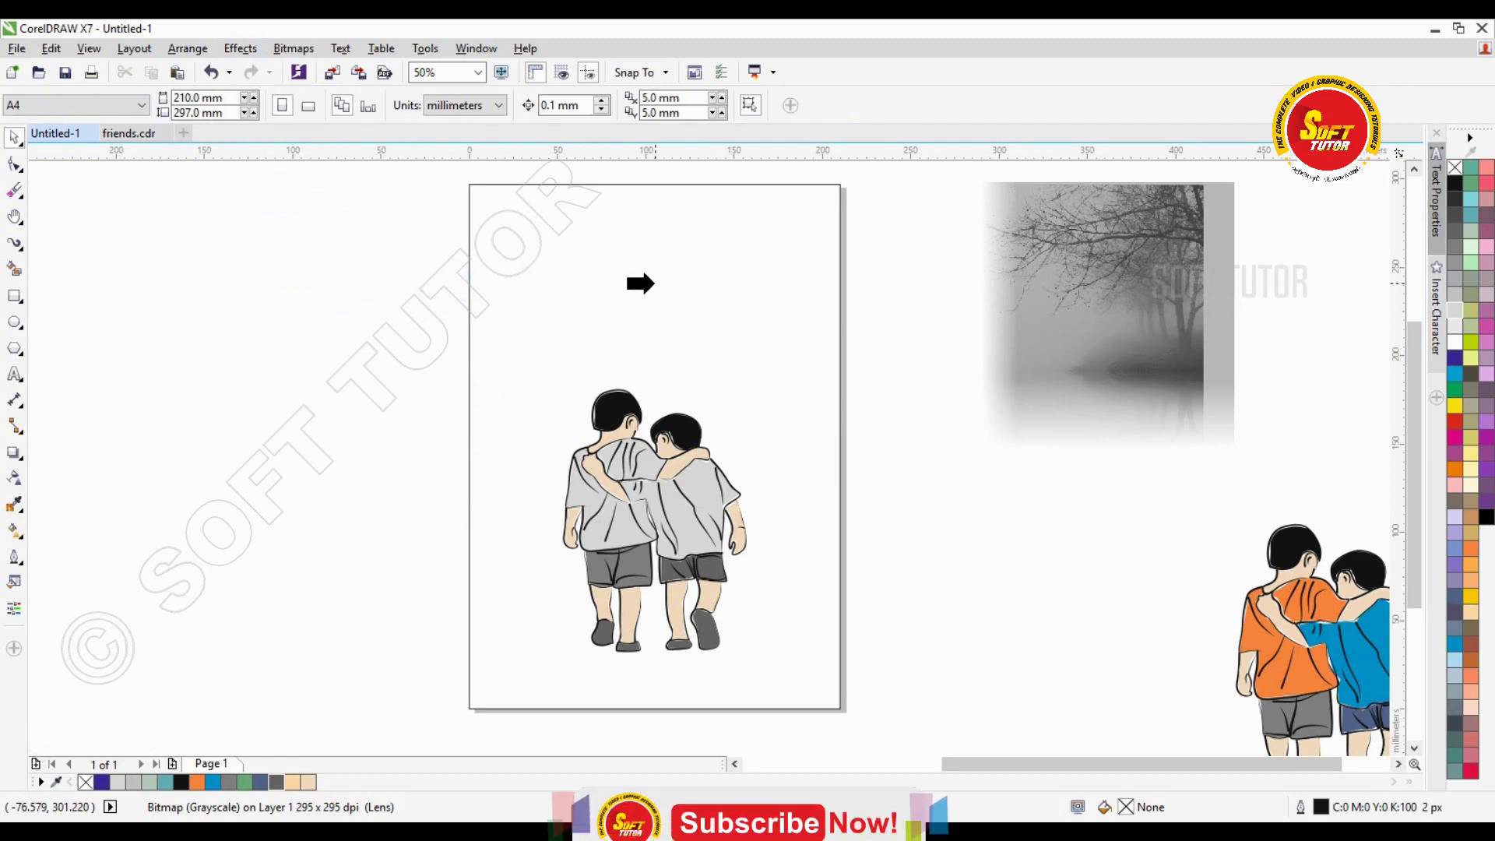
pyautogui.click(733, 227)
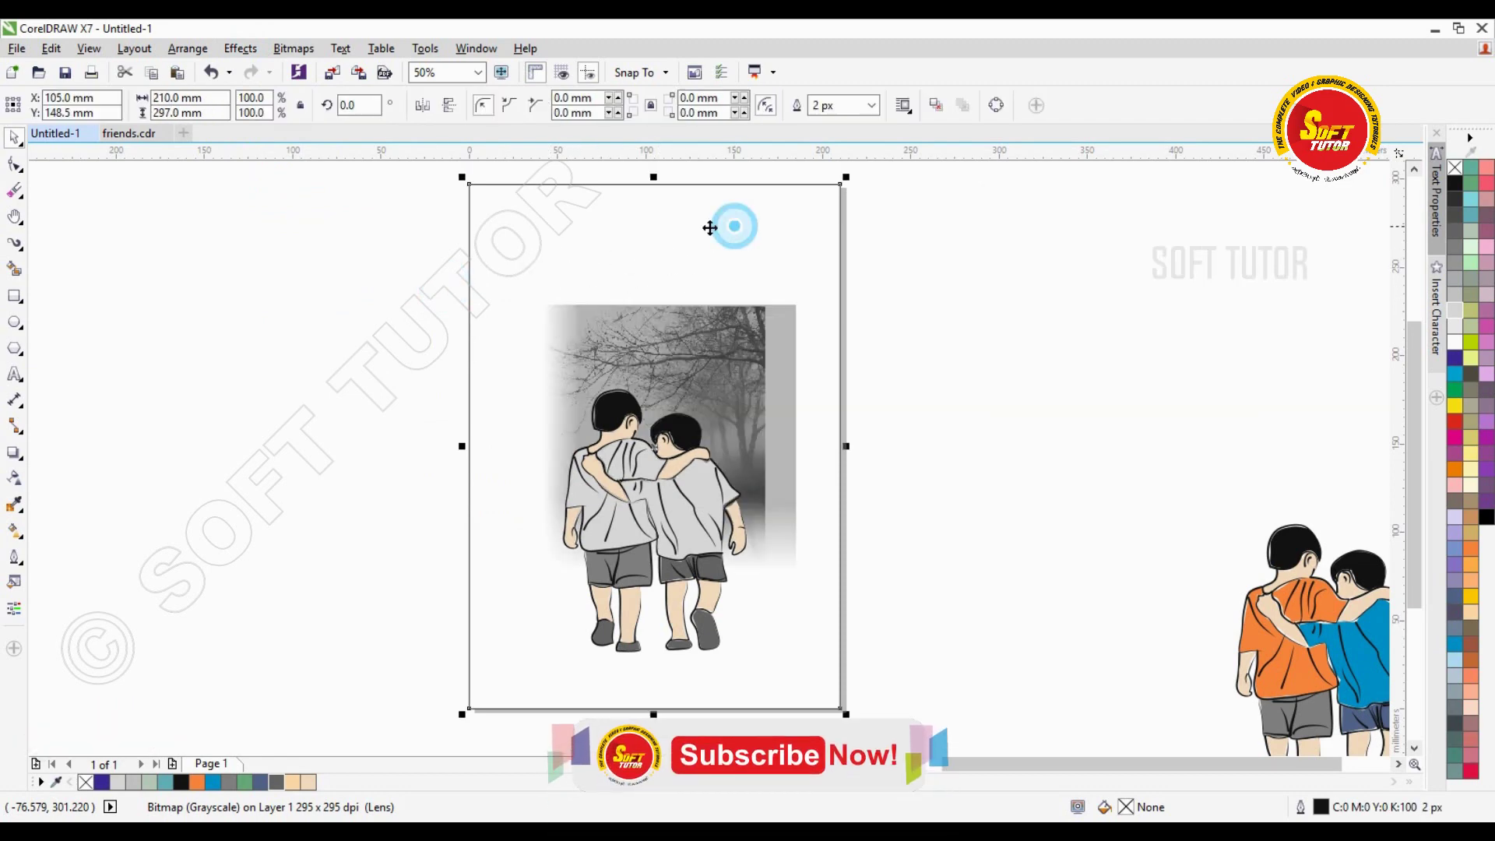
# Step: Edit the PowerClip contents and move the tree picture into the page's upper right corner, slightly overlapping the right edge
pyautogui.doubleClick(731, 236)
pyautogui.click(676, 372)
pyautogui.moveTo(676, 372); pyautogui.dragTo(771, 316)
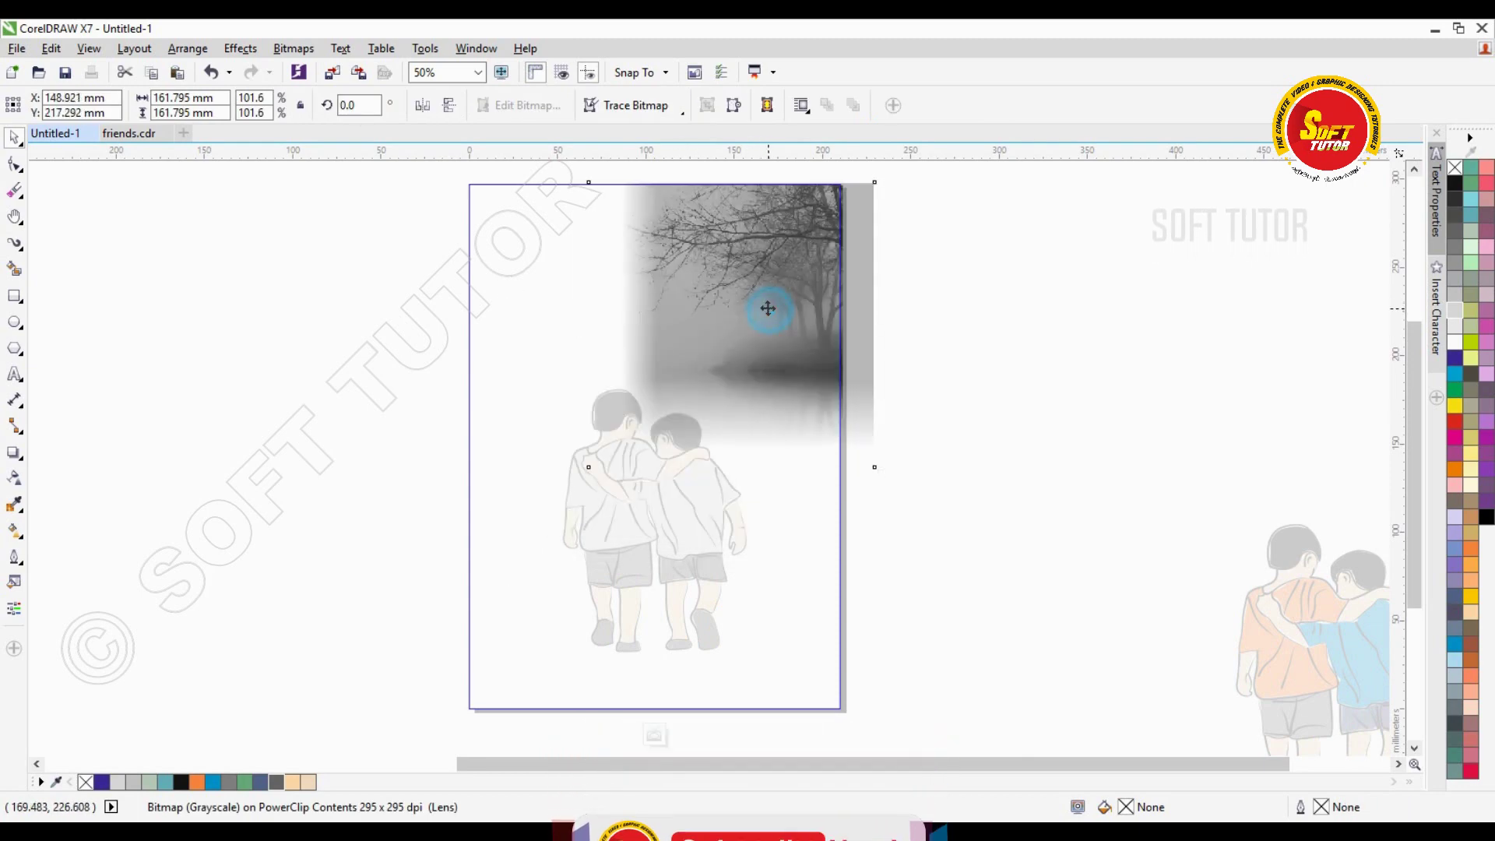
# Step: Scale the tree picture down to about 140 mm square and shift it back into the page's upper right corner
pyautogui.moveTo(880, 472); pyautogui.dragTo(835, 427)
pyautogui.moveTo(763, 318); pyautogui.dragTo(794, 315)
pyautogui.scroll(2, 699, 173)
pyautogui.scroll(-2, 737, 253)
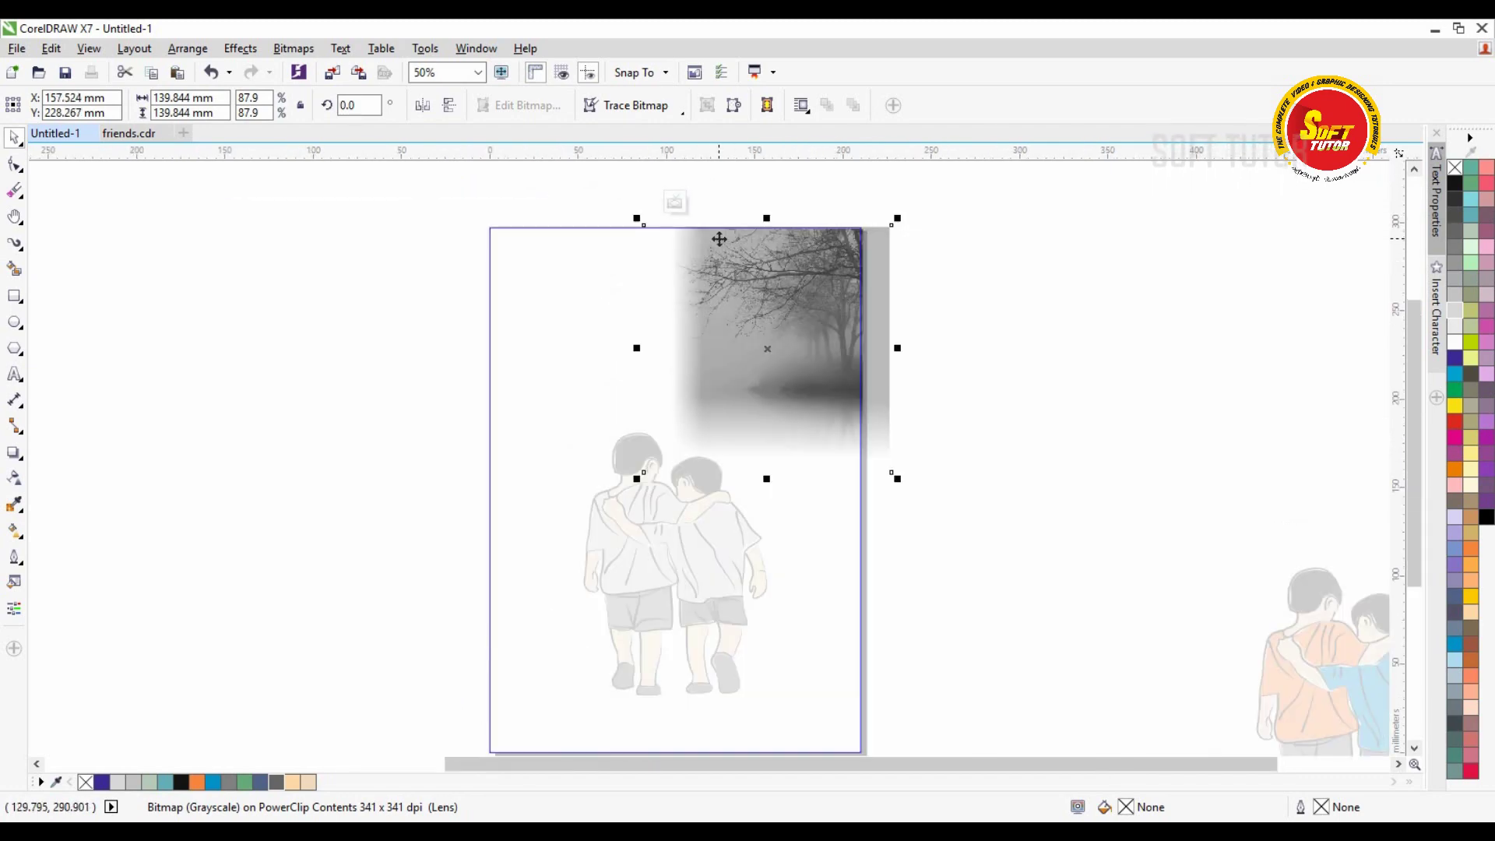
# Step: Duplicate the tree picture in place, mirror the copy horizontally and move it to the left half of the page
pyautogui.hotkey('ctrl', 'd')
pyautogui.hotkey('ctrl', 'z')
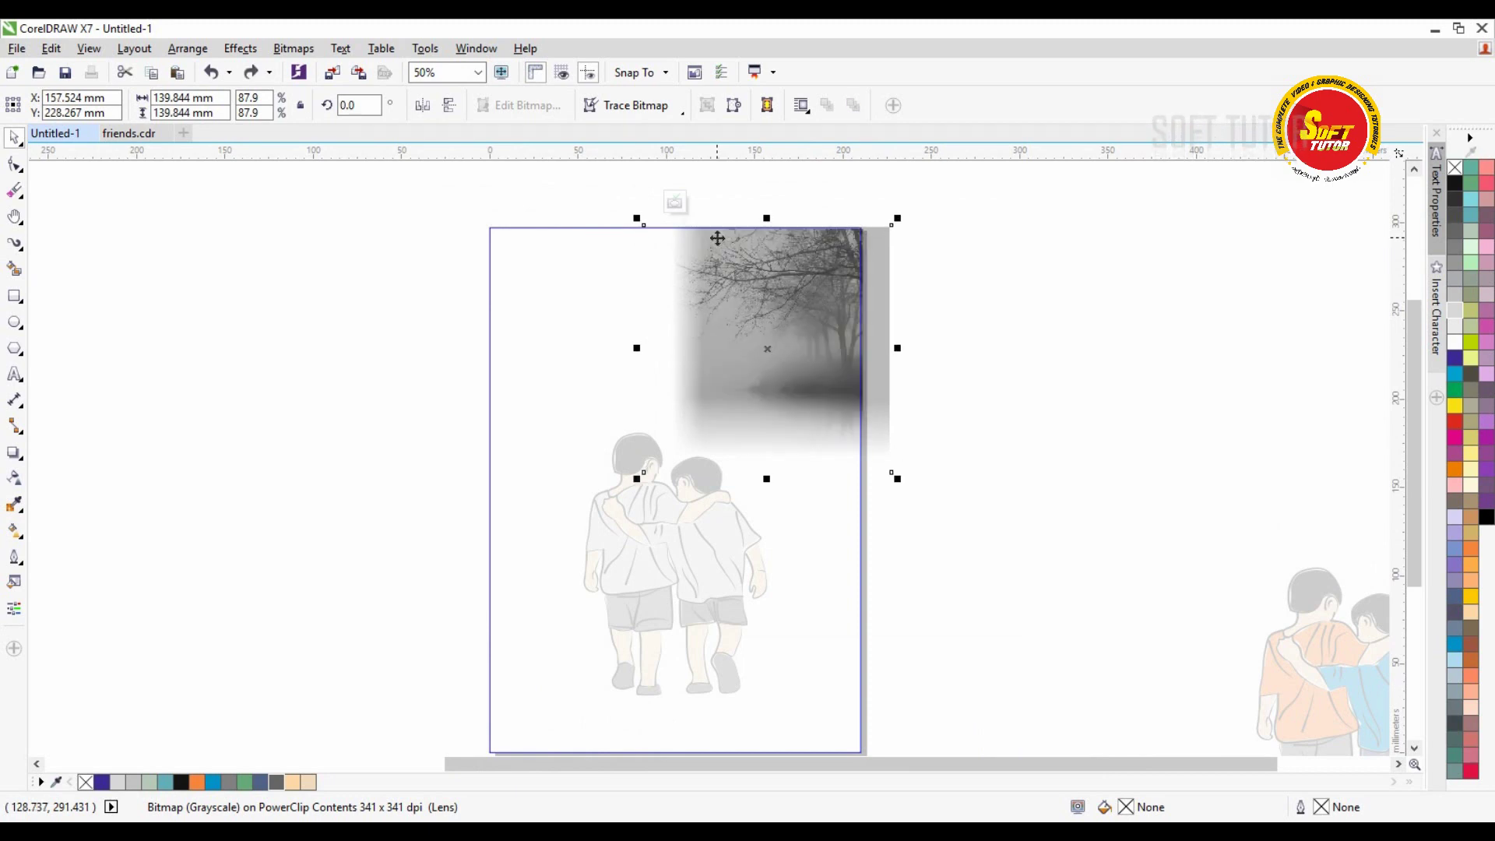
pyautogui.press('+')
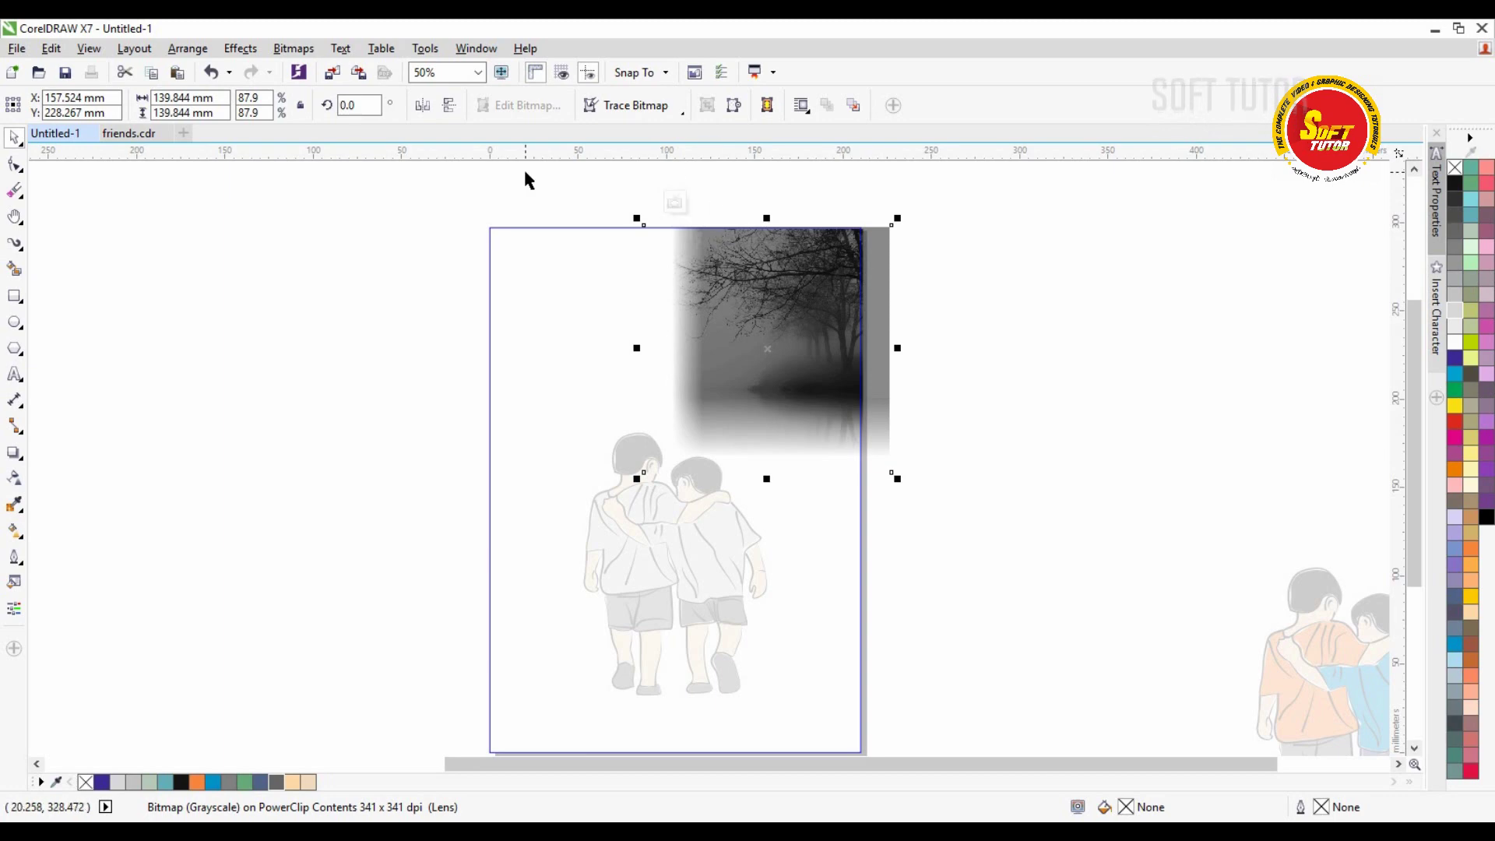
pyautogui.click(422, 105)
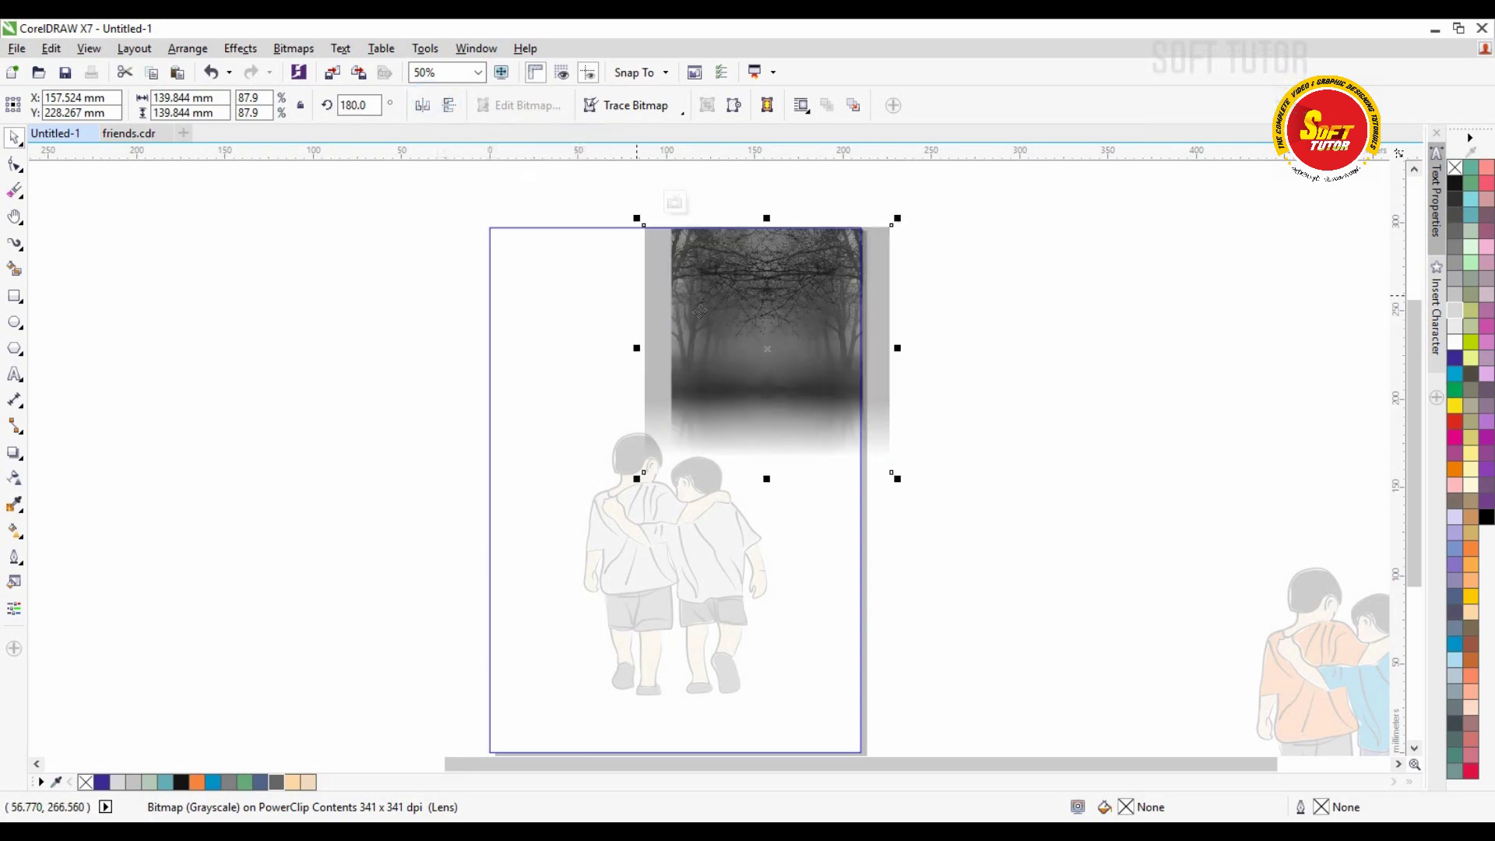
pyautogui.moveTo(768, 348); pyautogui.dragTo(609, 348)
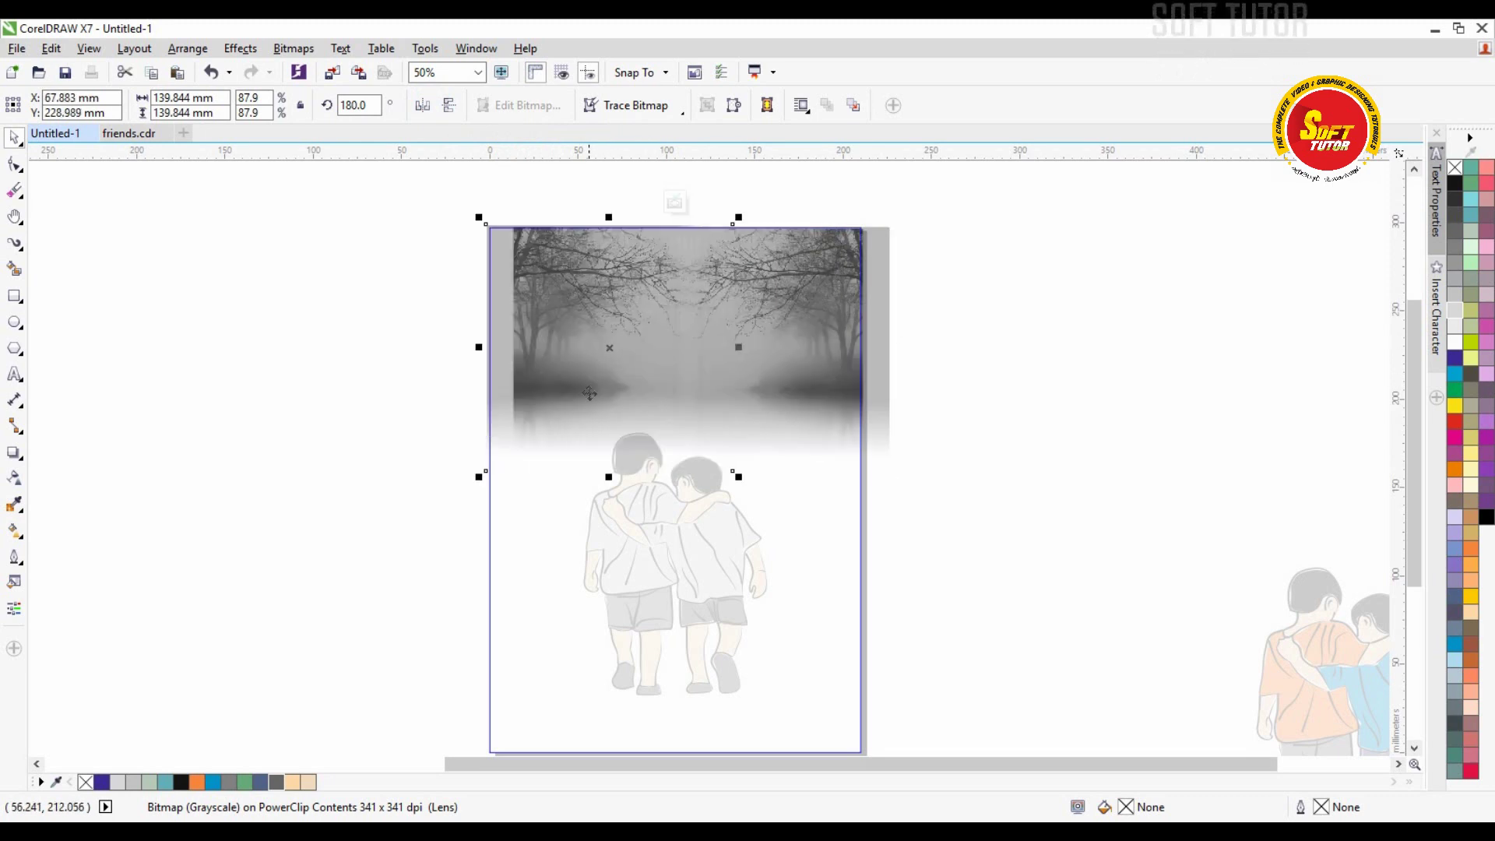
# Step: Enlarge the mirrored tree picture to about 166 mm square, position it over the page's upper left corner and finish editing the PowerClip
pyautogui.moveTo(738, 475); pyautogui.dragTo(763, 499)
pyautogui.moveTo(630, 354); pyautogui.dragTo(596, 325)
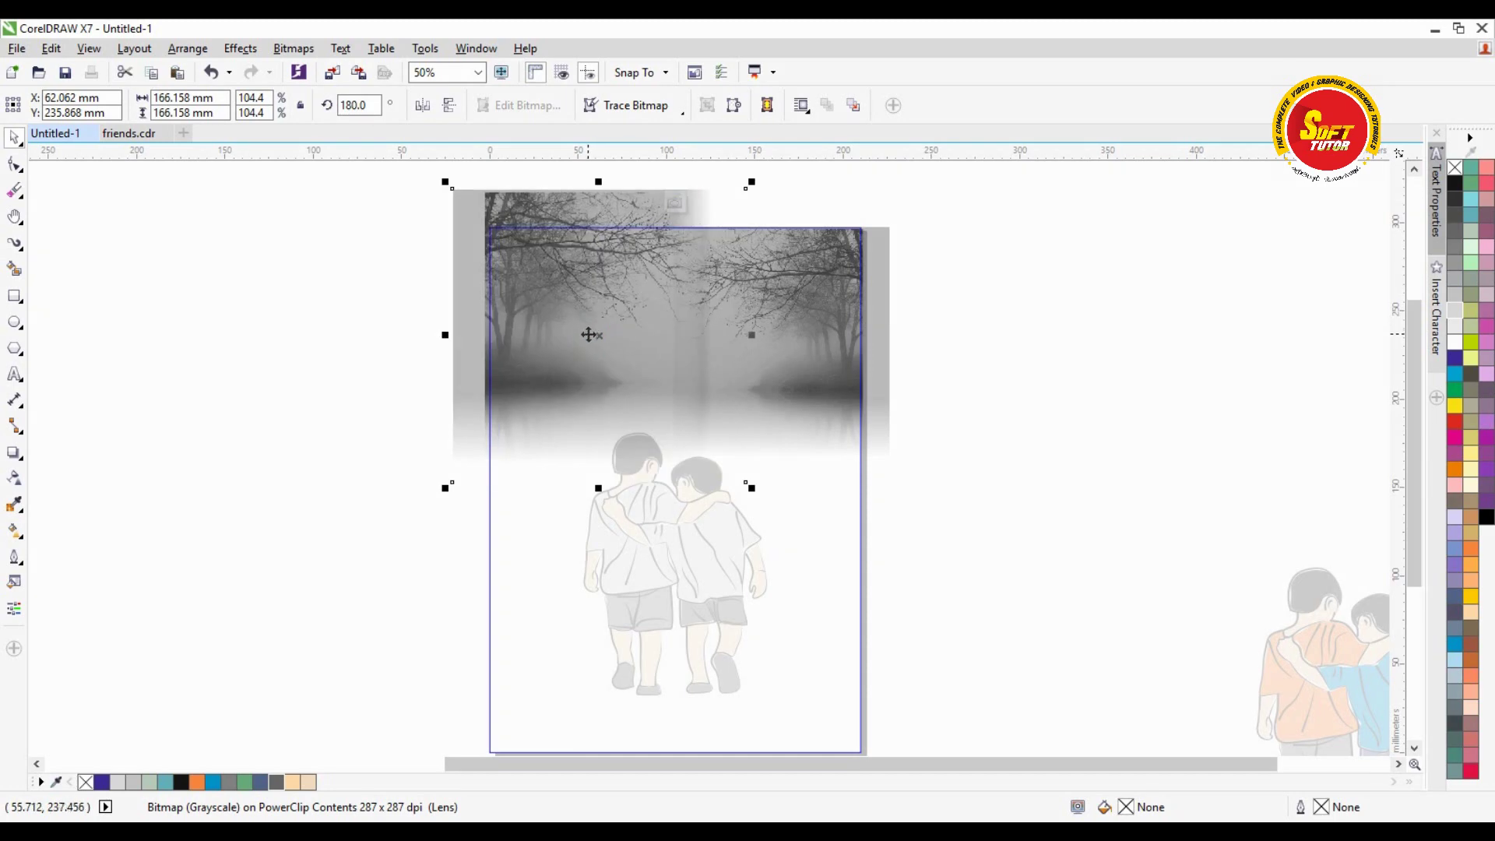
pyautogui.click(1025, 356)
pyautogui.click(1054, 337)
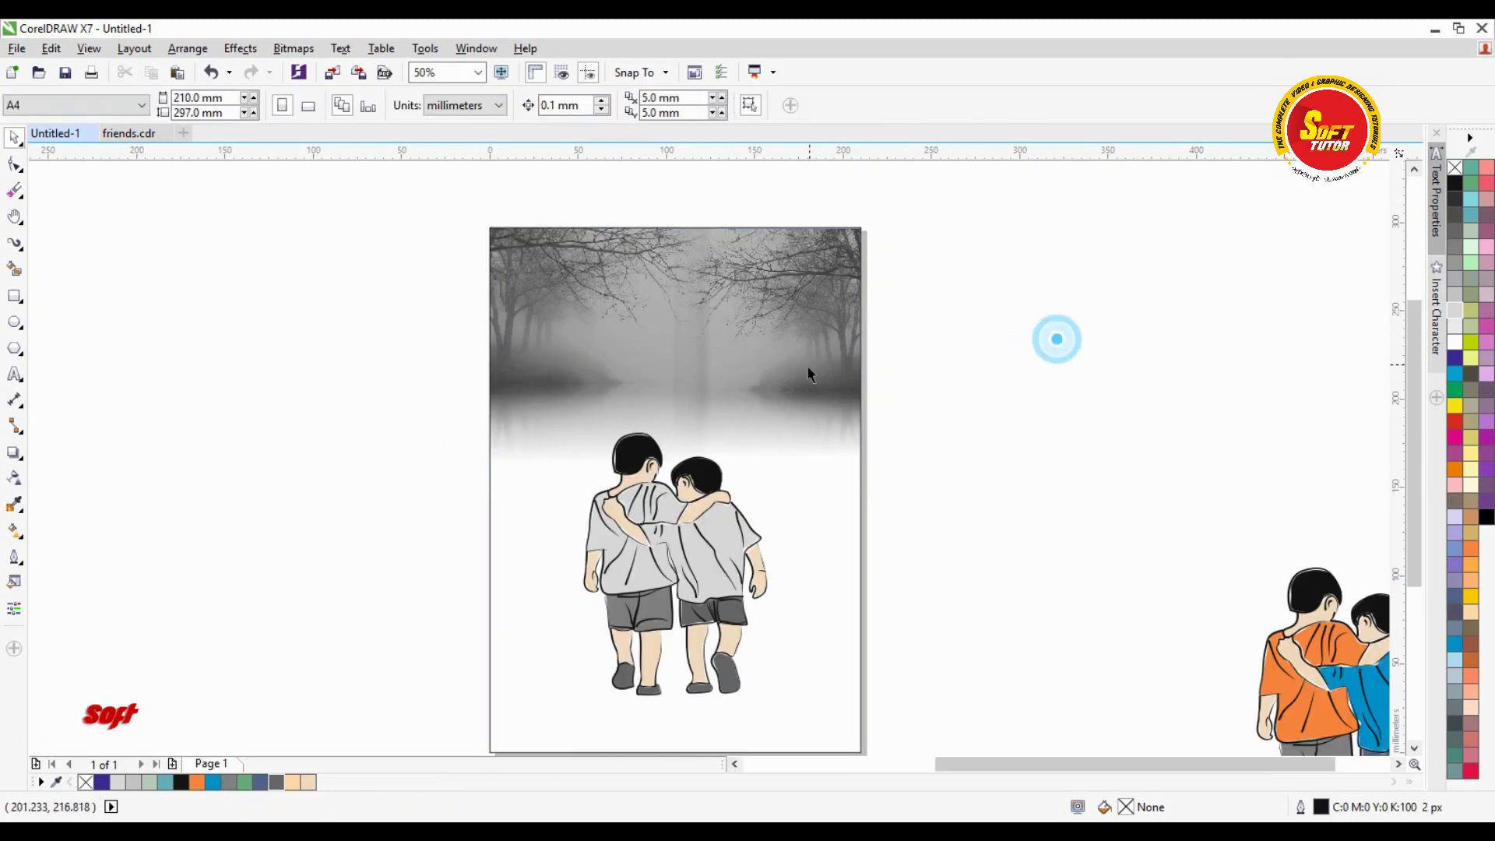
# Step: Reopen the PowerClip contents, nudge the mirrored tree picture slightly to the left and finish editing
pyautogui.click(738, 326)
pyautogui.doubleClick(739, 325)
pyautogui.moveTo(581, 298); pyautogui.dragTo(591, 302)
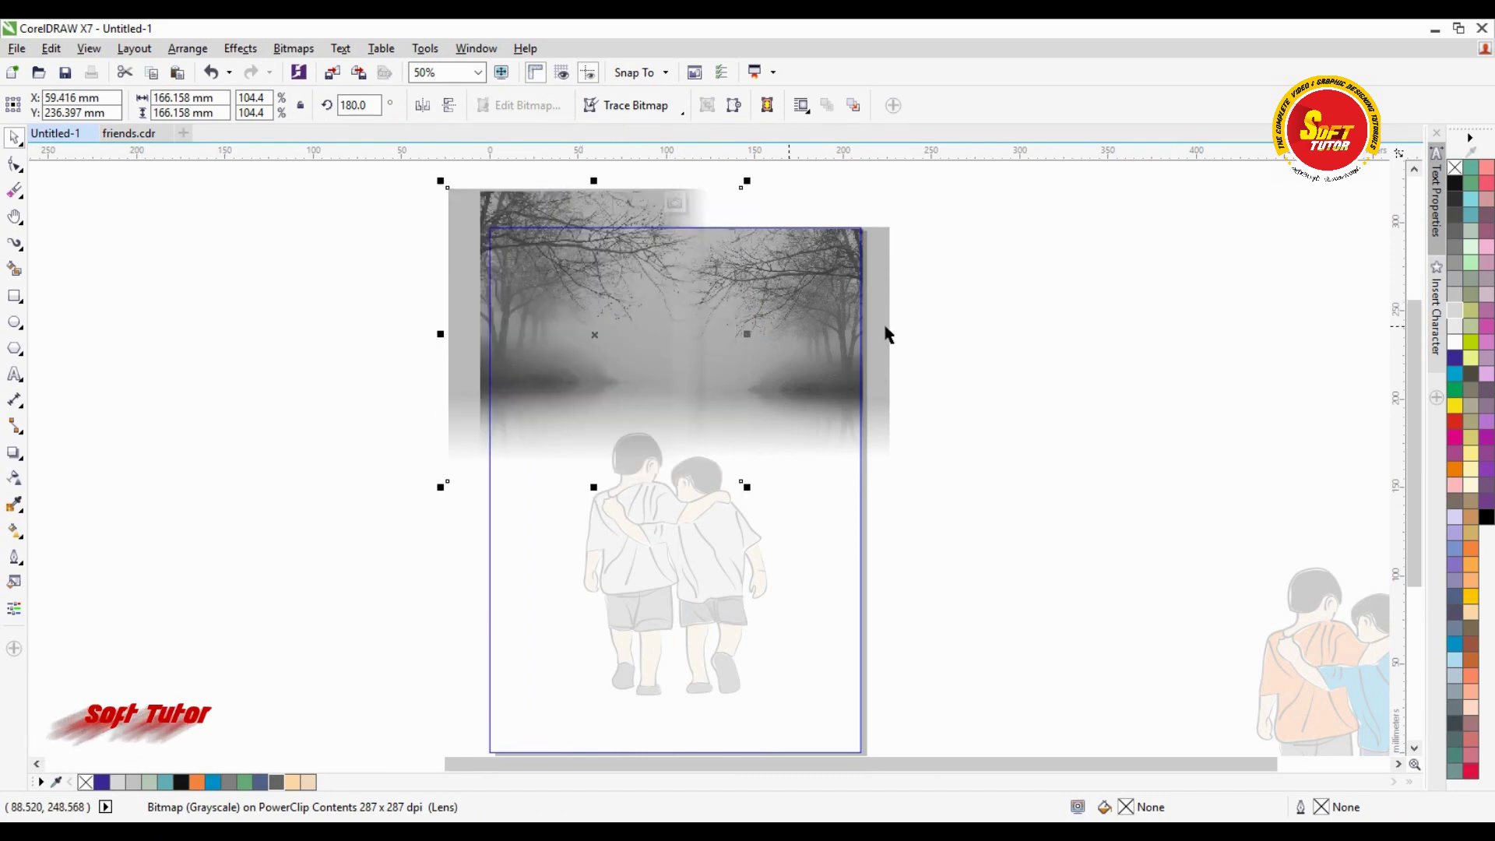
pyautogui.click(1029, 324)
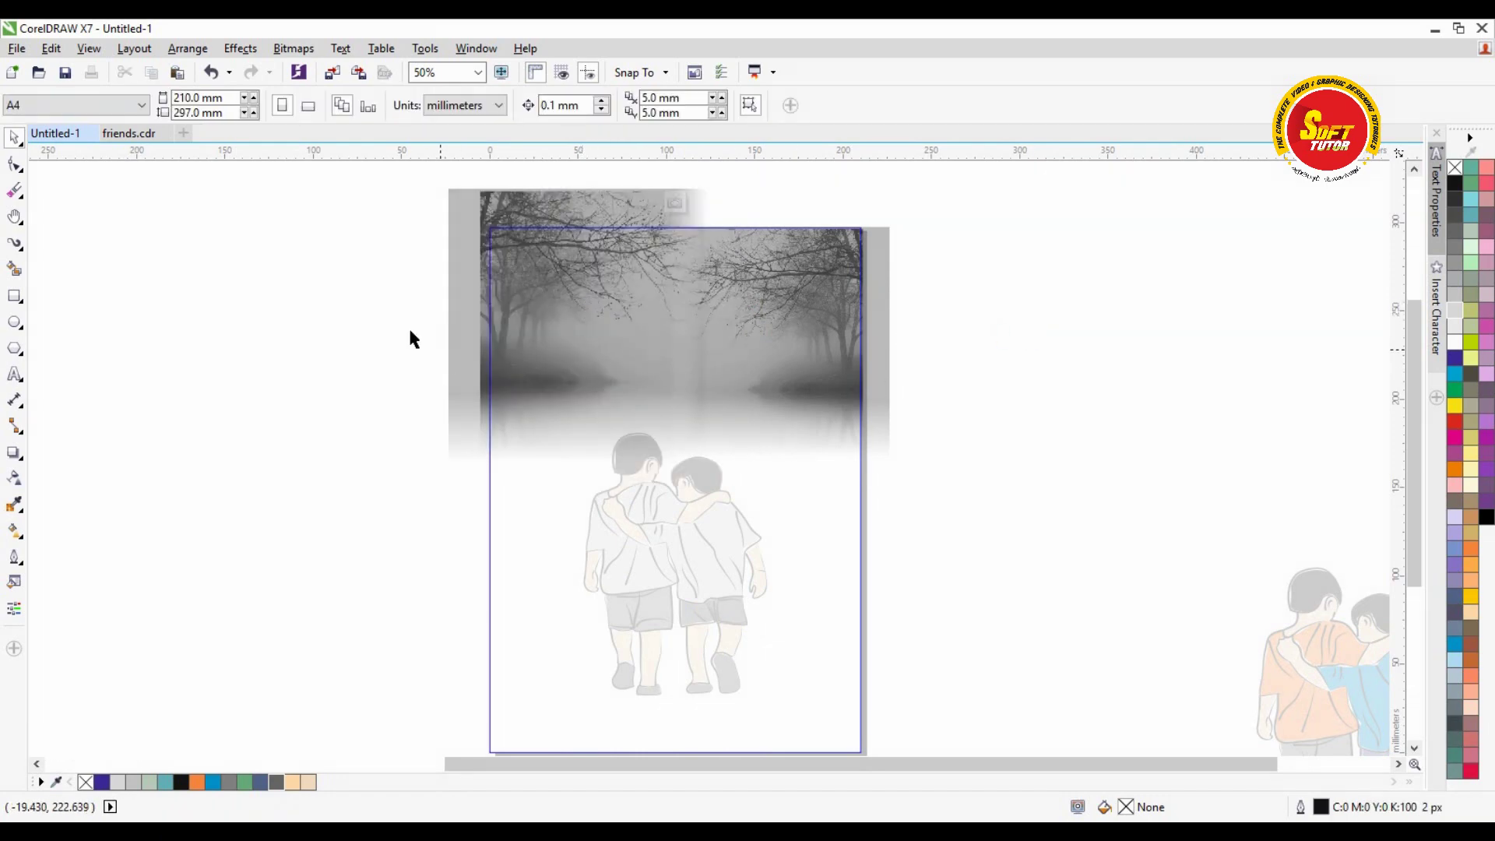
pyautogui.keyDown('ctrl'); pyautogui.click(377, 314); pyautogui.keyUp('ctrl')
pyautogui.scroll(-1, 711, 320)
pyautogui.click(874, 332)
pyautogui.scroll(1, 674, 345)
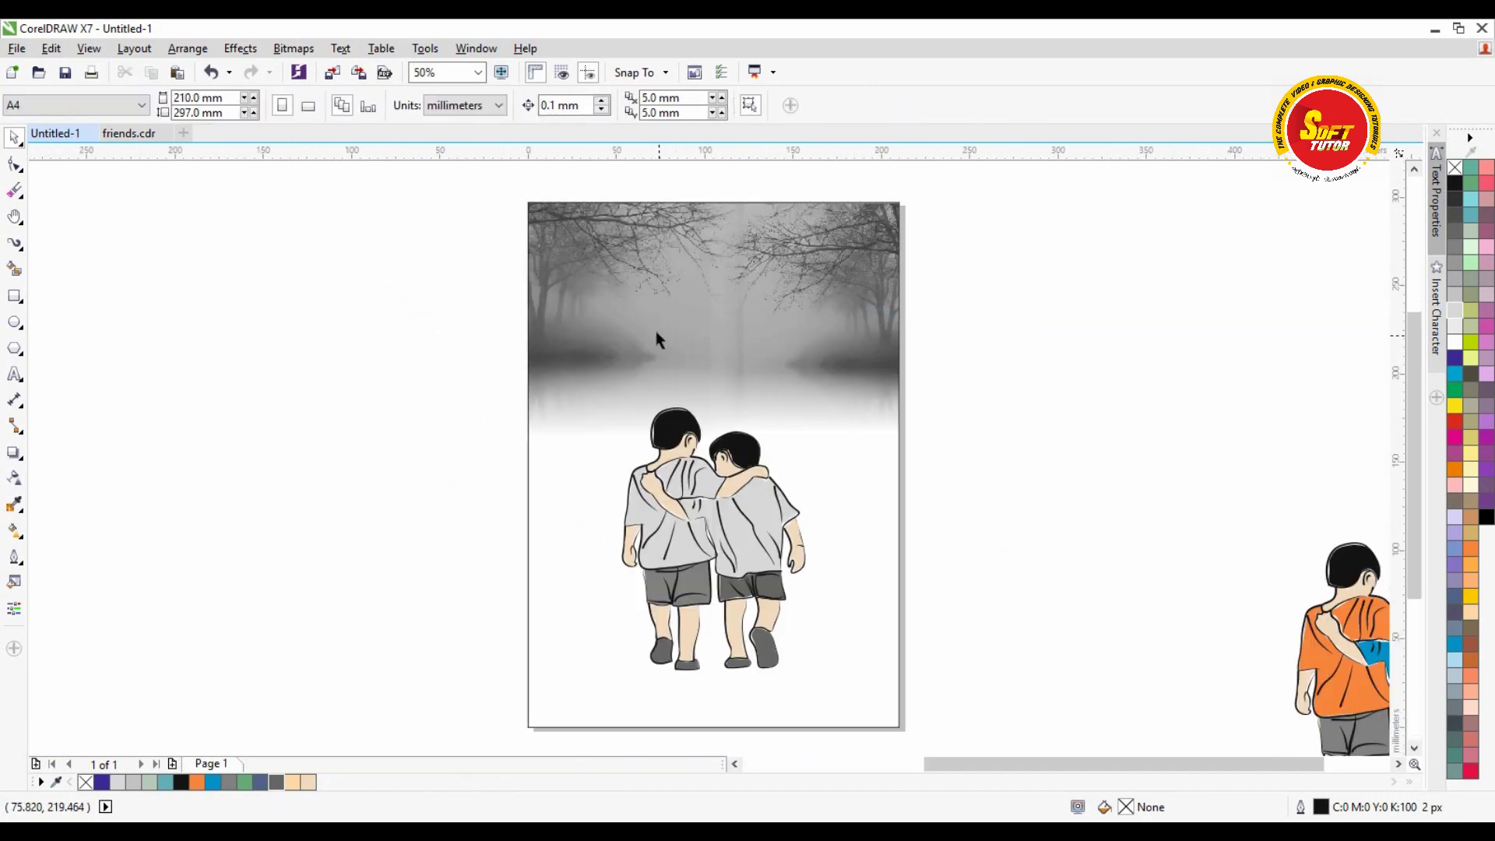
# Step: Inside the PowerClip, draw a rectangle of about 224 x 219 mm covering the upper part of the page
pyautogui.click(636, 270)
pyautogui.keyDown('ctrl'); pyautogui.click(640, 257); pyautogui.keyUp('ctrl')
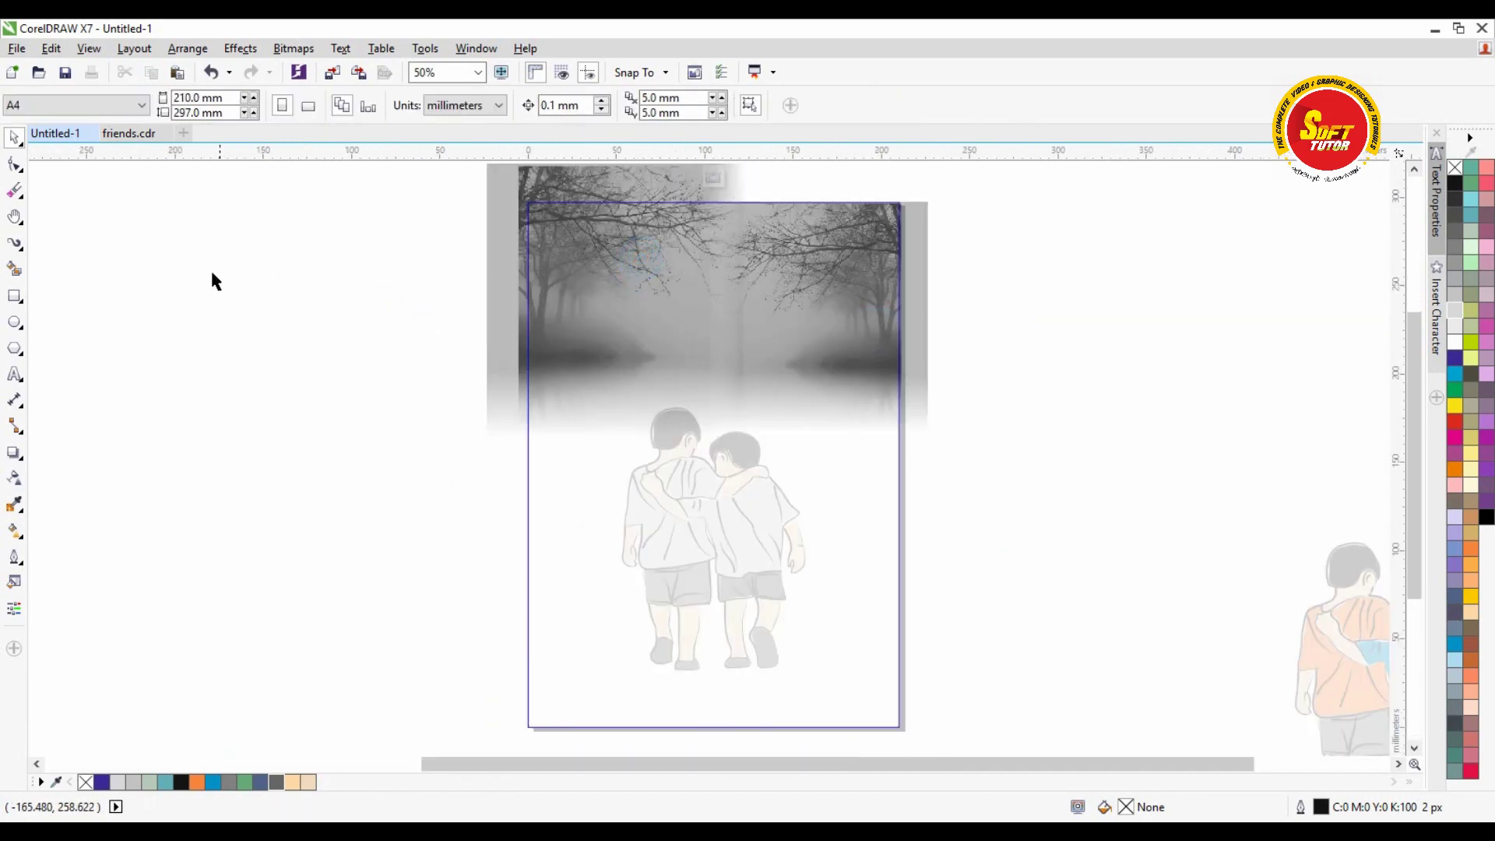
pyautogui.click(14, 296)
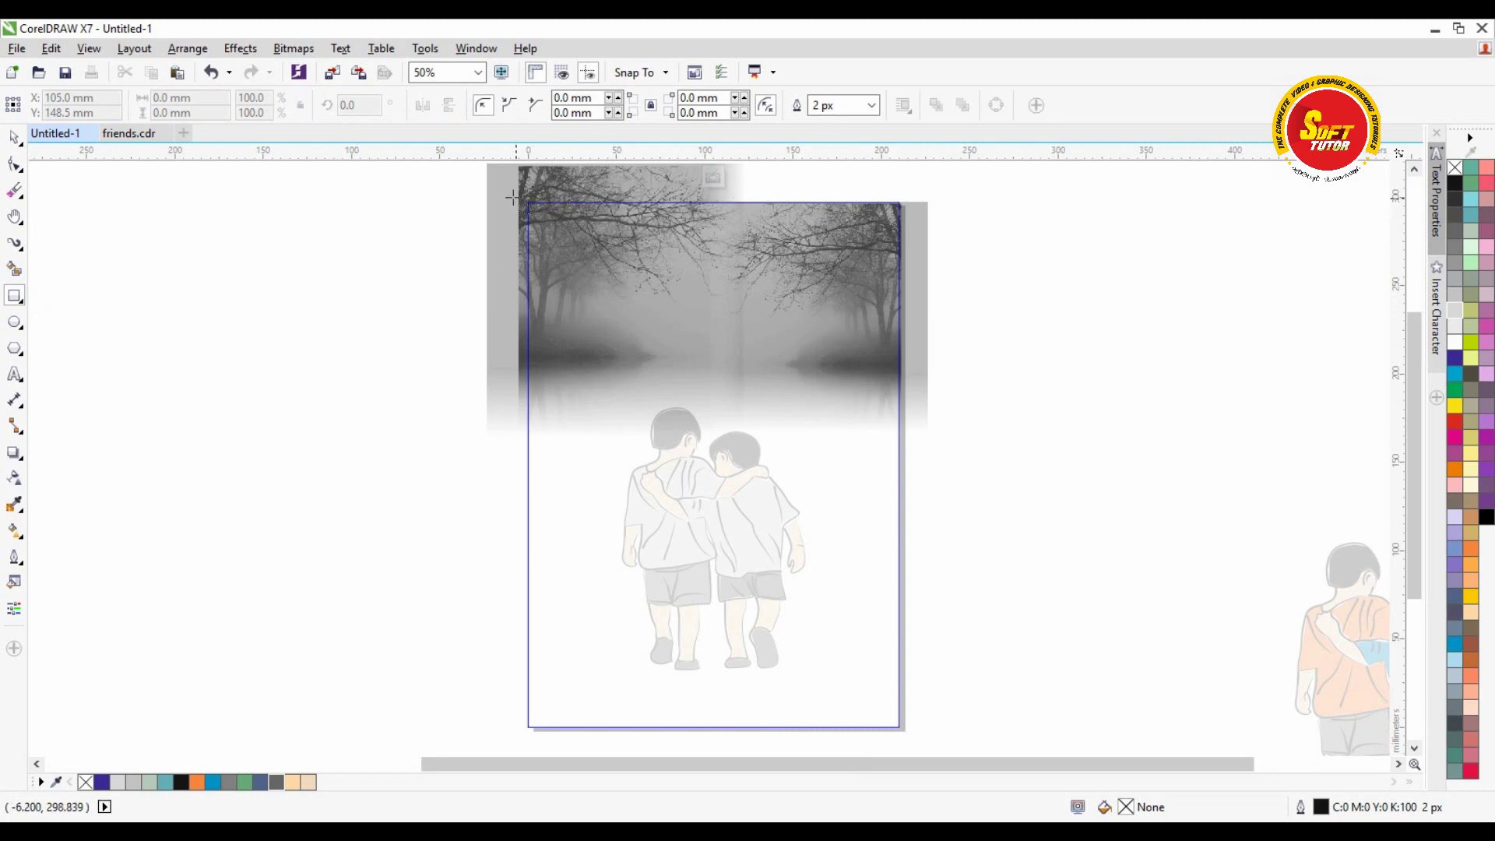
pyautogui.moveTo(518, 193); pyautogui.dragTo(915, 577)
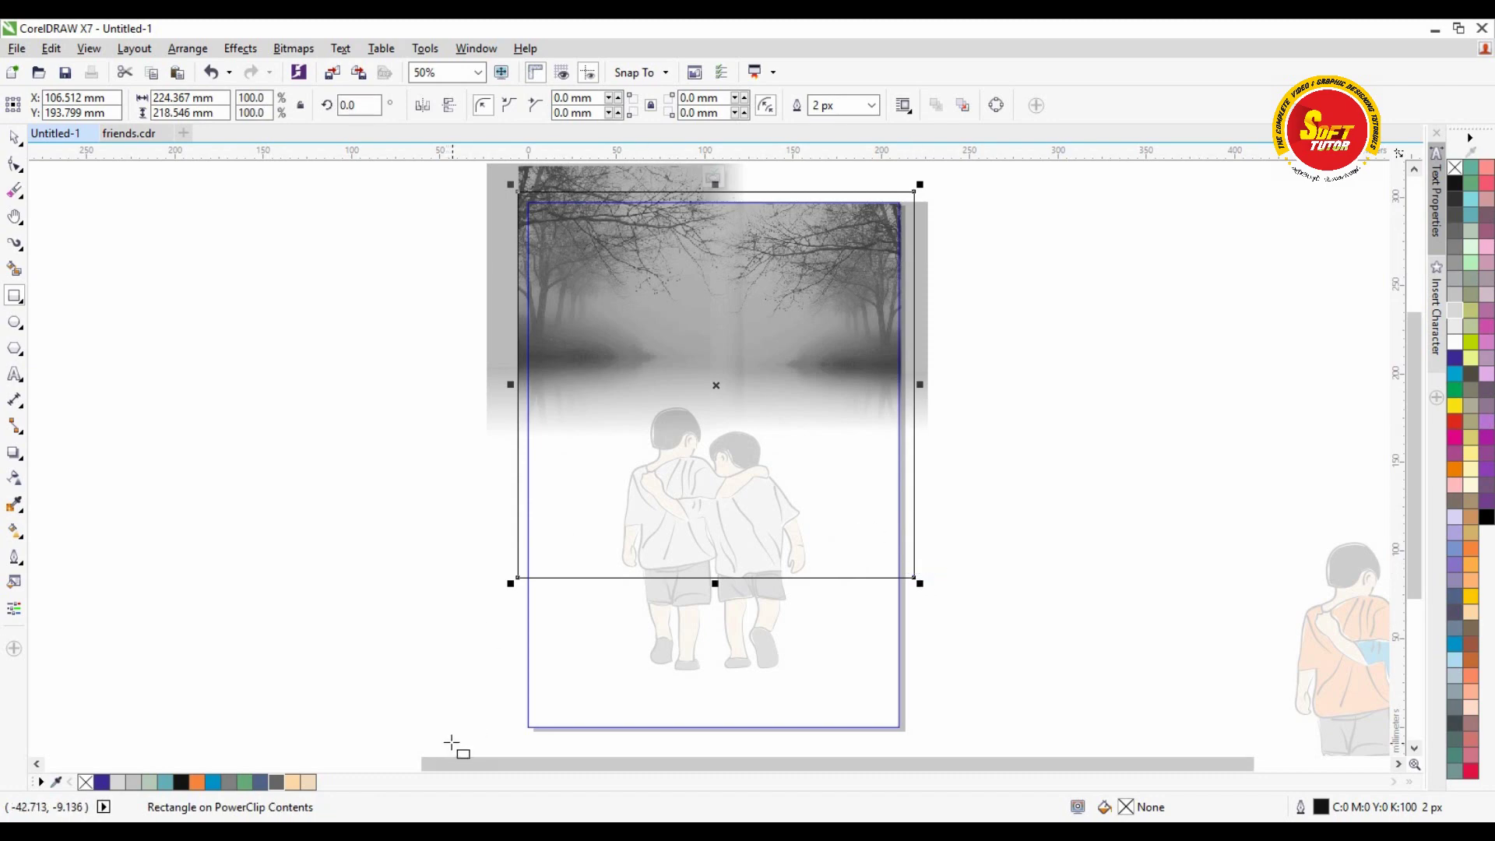
# Step: Fill the rectangle with dark brown C15 M73 Y100 K65 and remove its outline
pyautogui.click(197, 782)
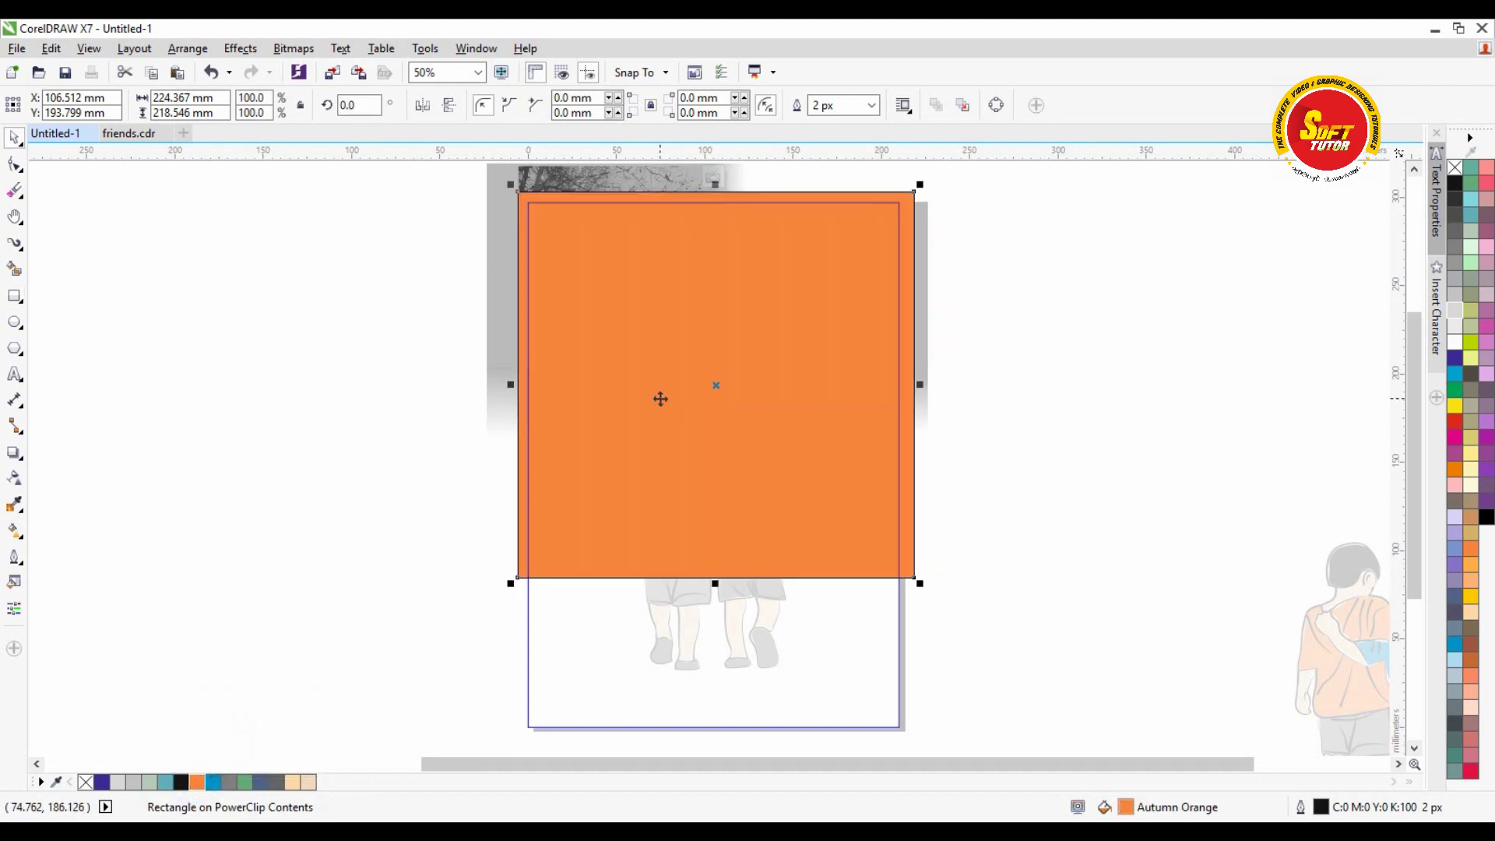
pyautogui.doubleClick(1126, 807)
pyautogui.moveTo(890, 467); pyautogui.dragTo(895, 495)
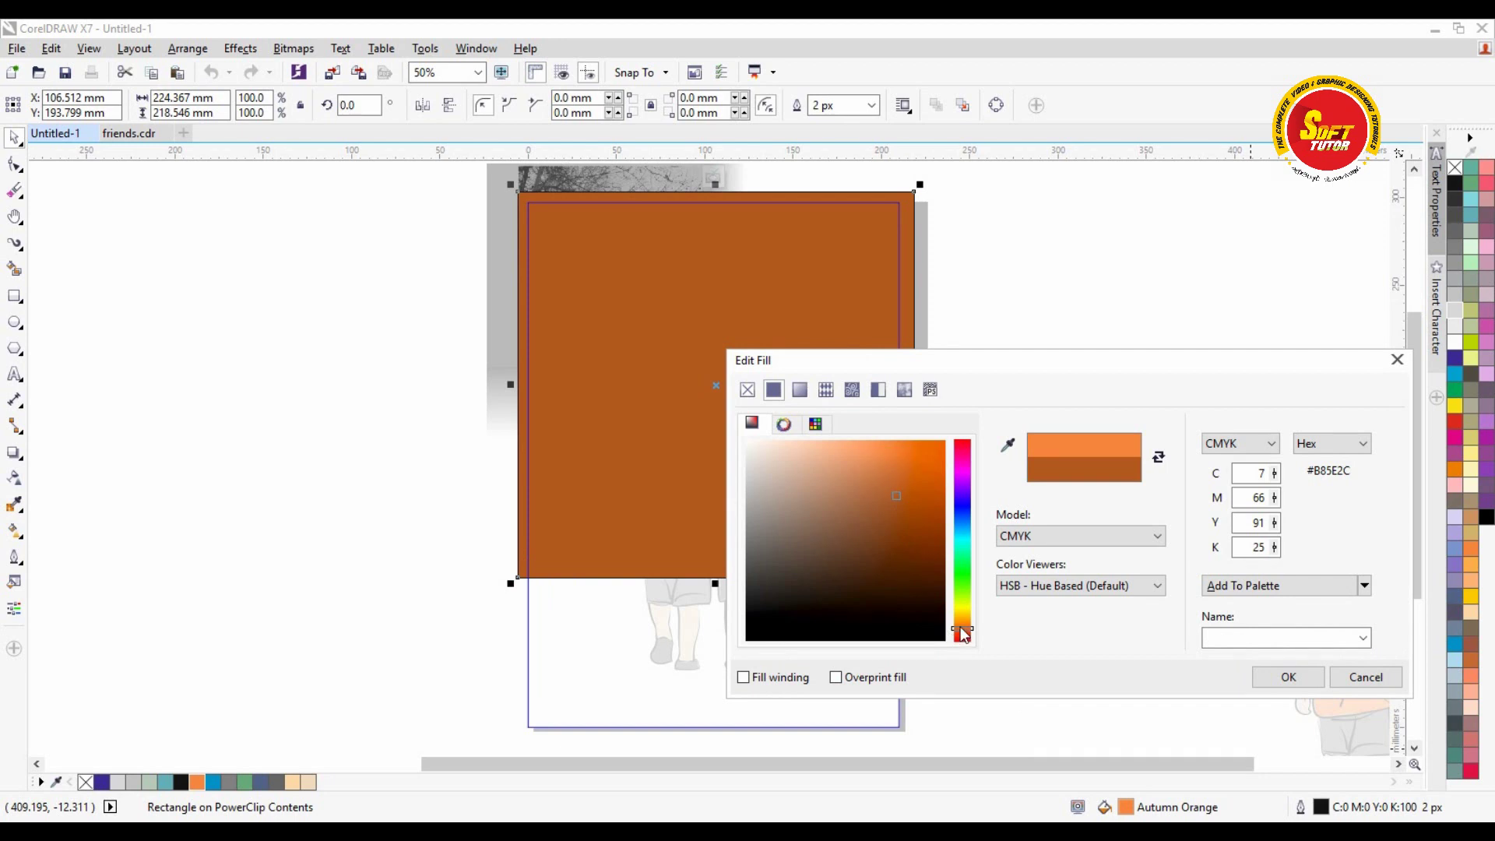
pyautogui.moveTo(883, 583); pyautogui.dragTo(886, 554)
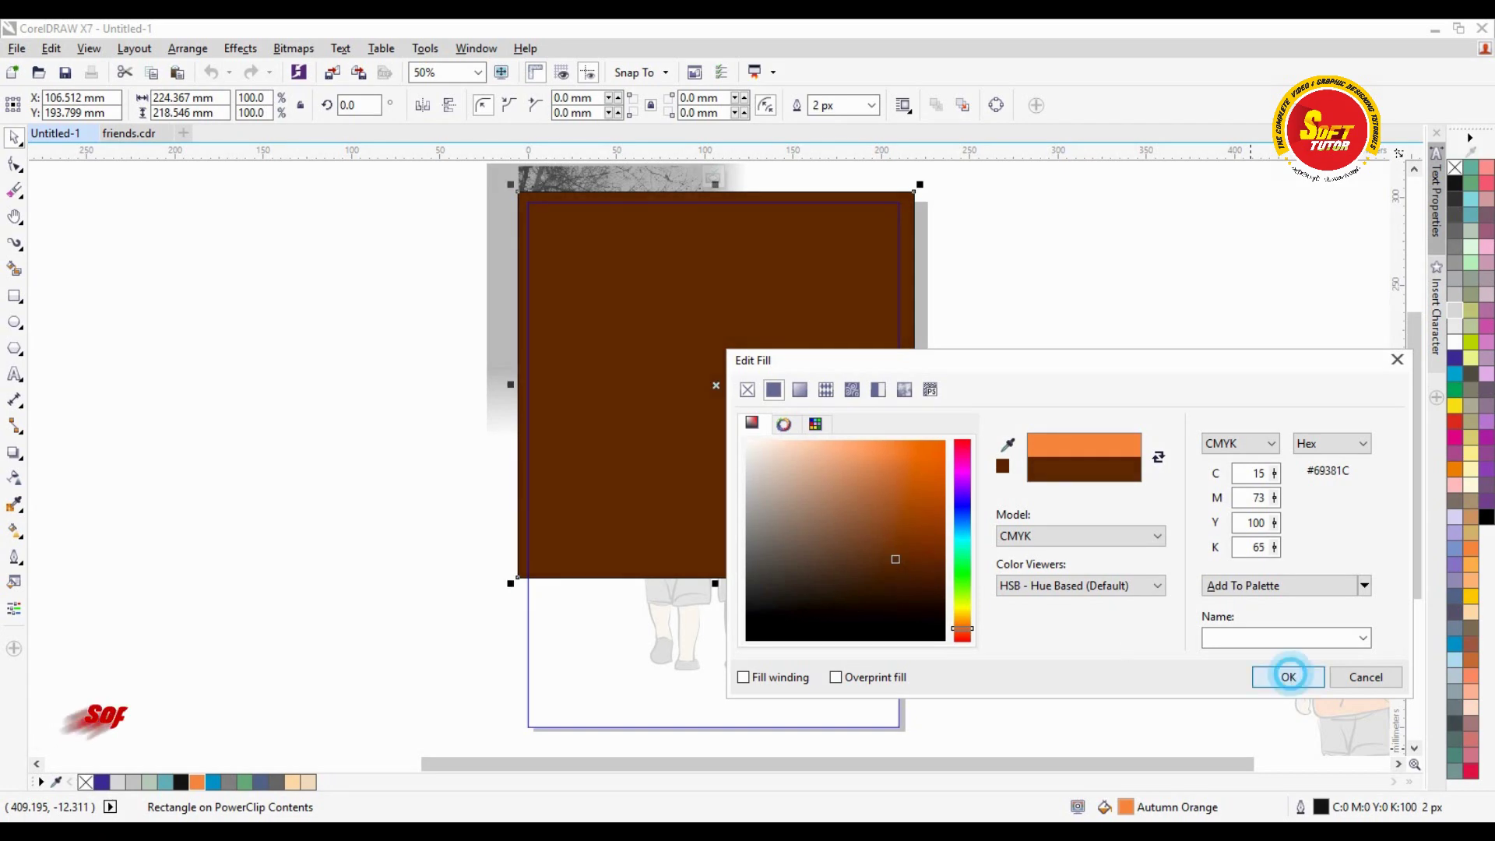
pyautogui.click(1288, 677)
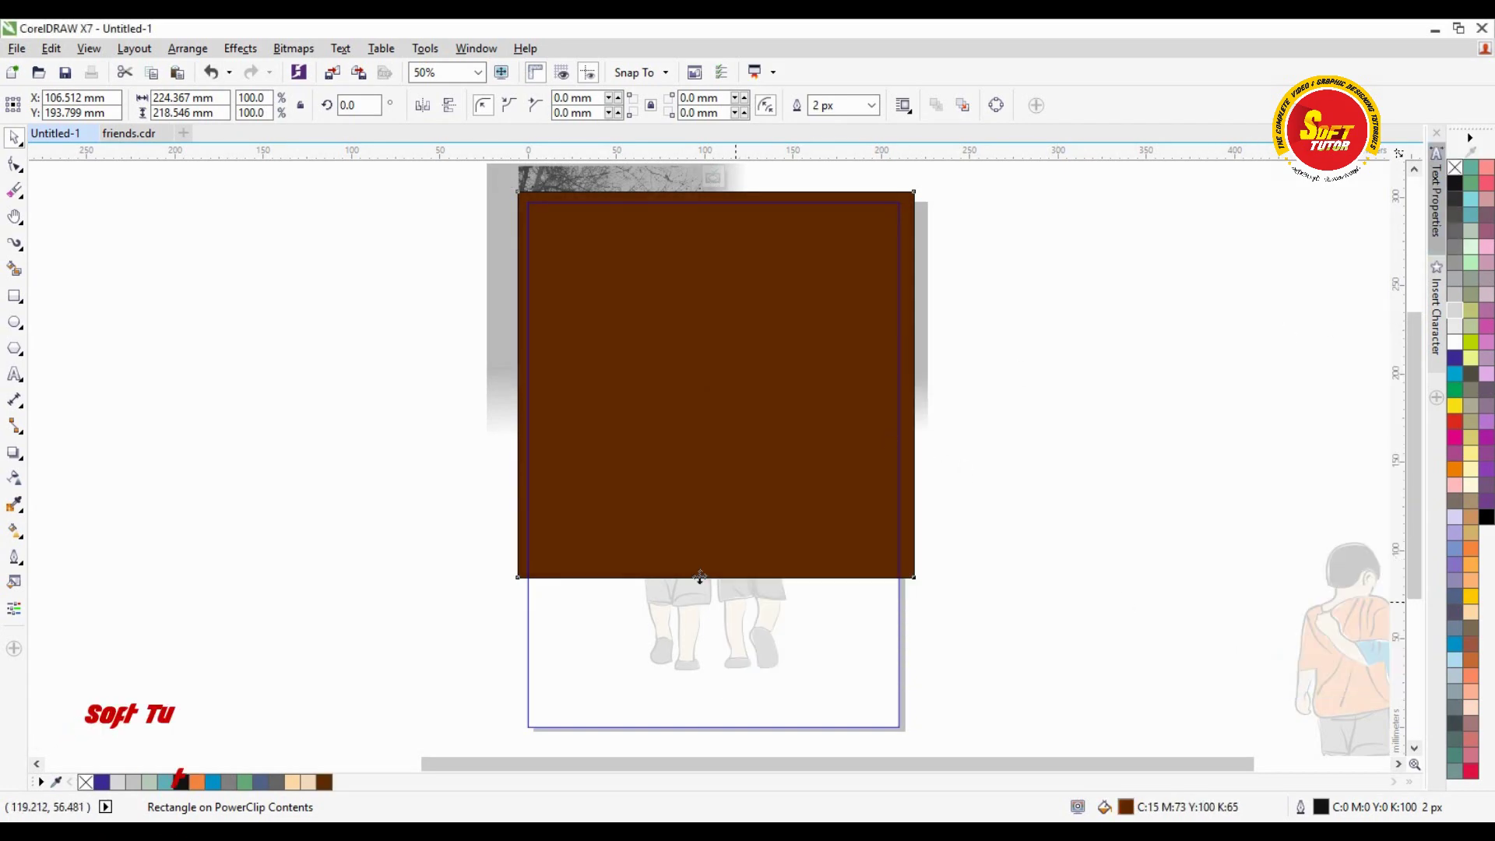
pyautogui.rightClick(1454, 166)
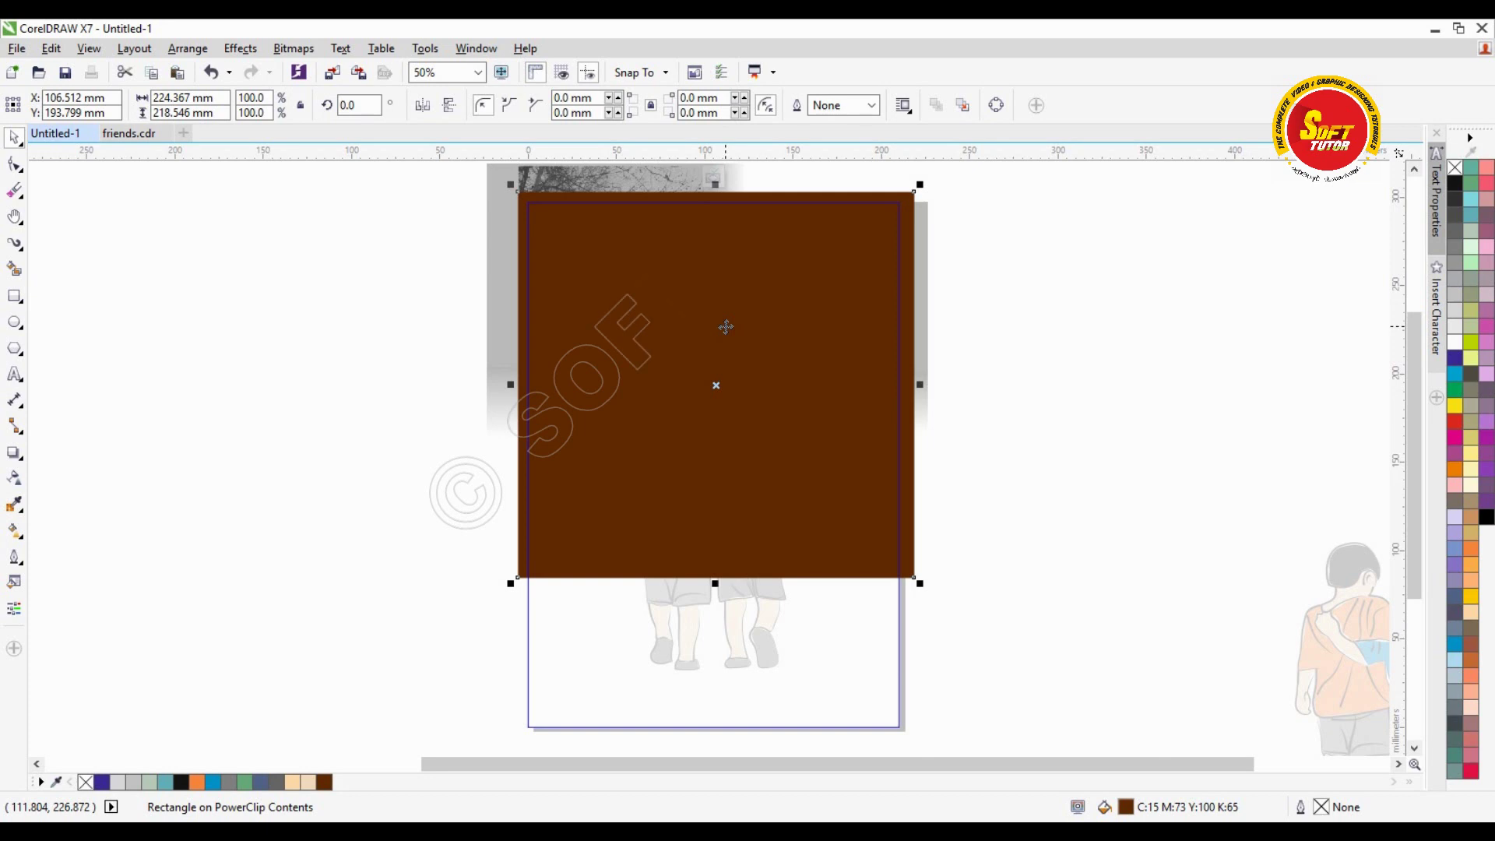
# Step: Send the brown rectangle to the back, behind both tree pictures
pyautogui.hotkey('shift', 'pagedown')
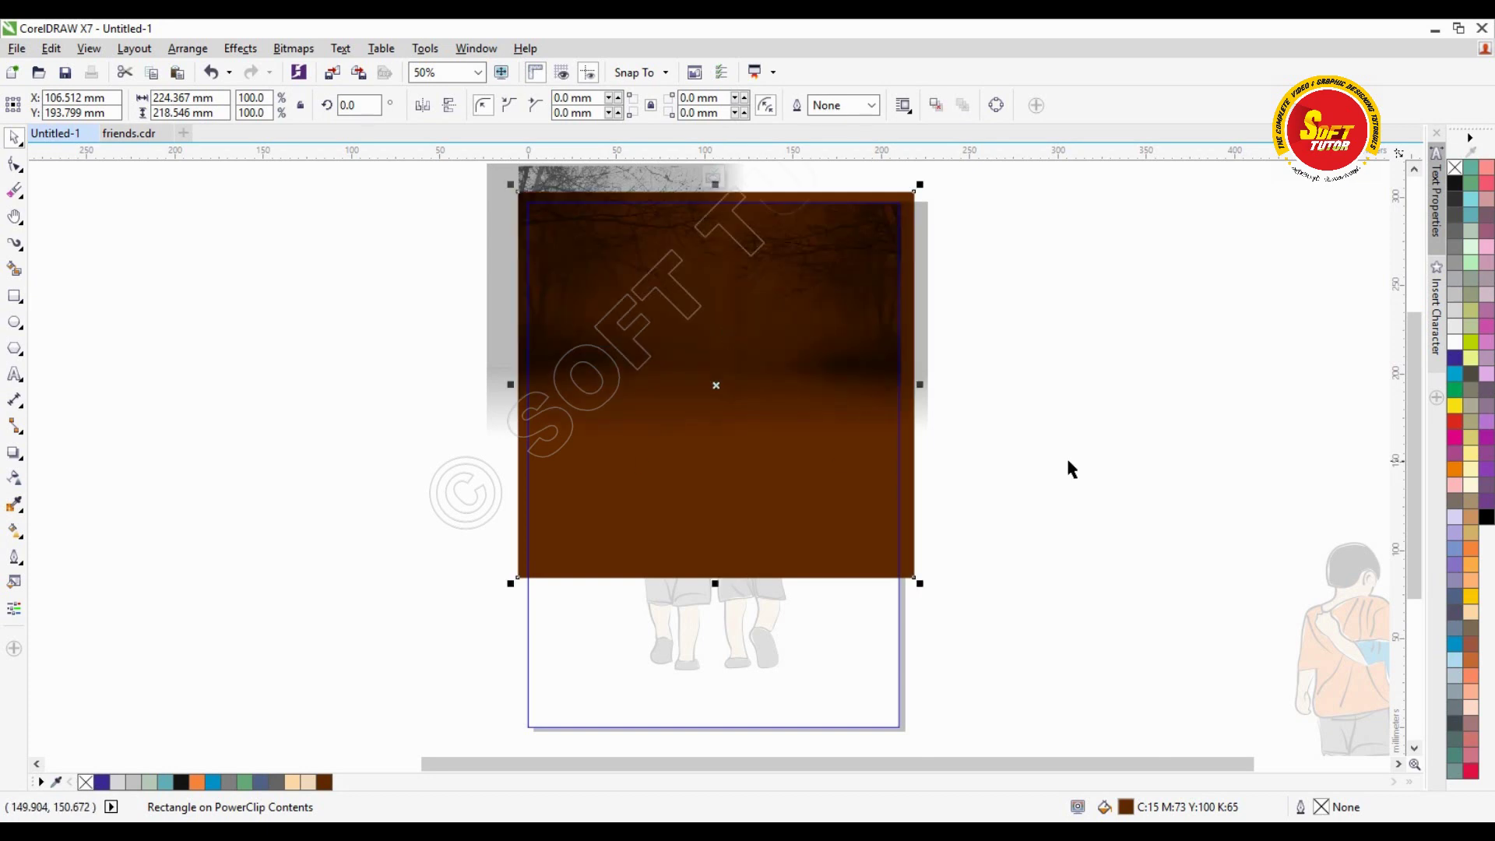
pyautogui.click(1121, 450)
pyautogui.click(794, 496)
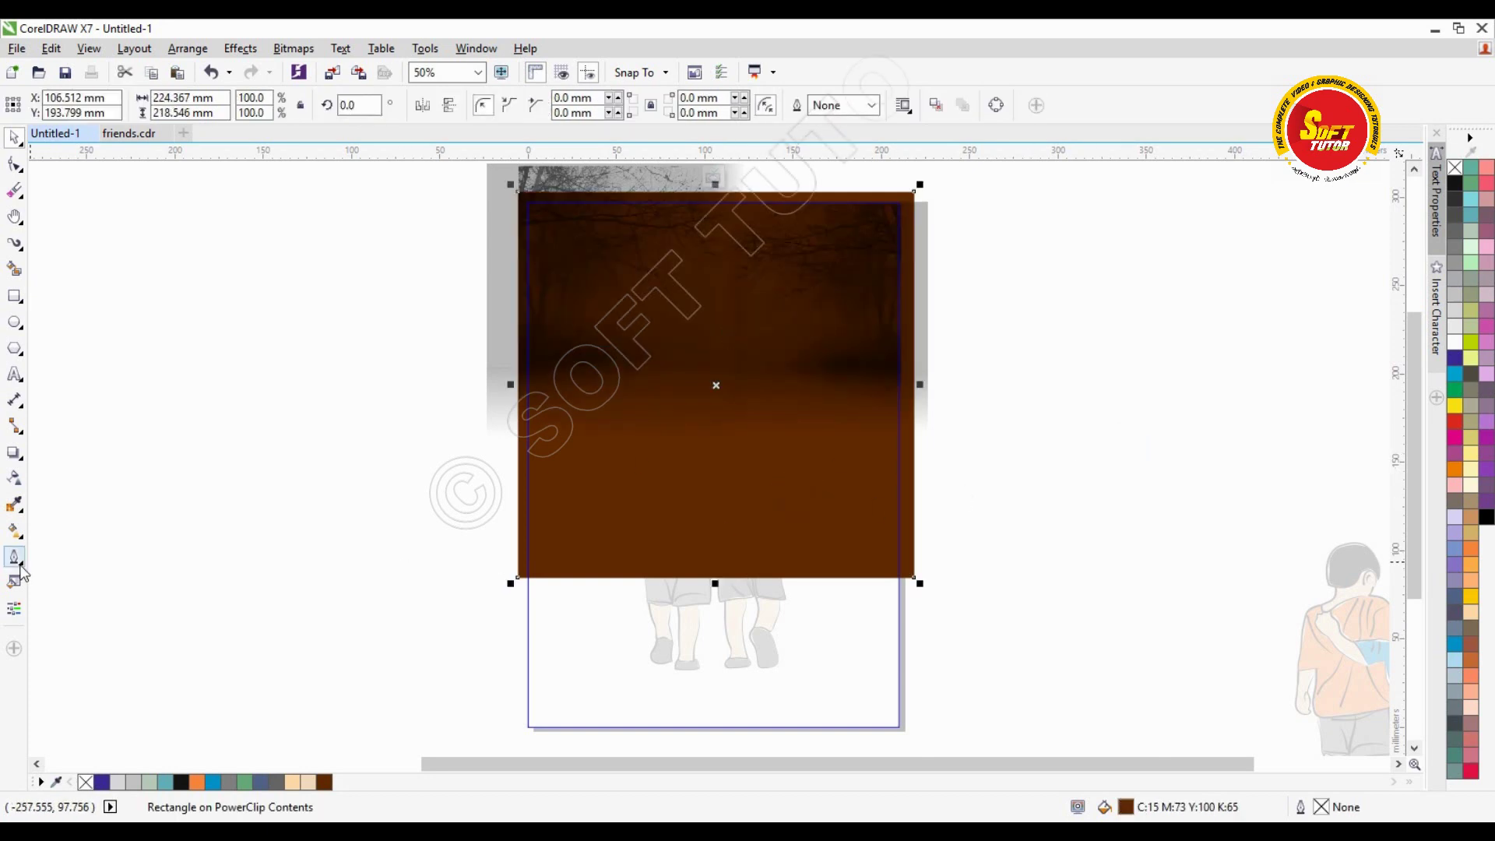
# Step: Apply a vertical linear transparency to the brown rectangle, fading it out downwards from the boys' heads to their shorts
pyautogui.click(14, 477)
pyautogui.moveTo(706, 394); pyautogui.dragTo(704, 546)
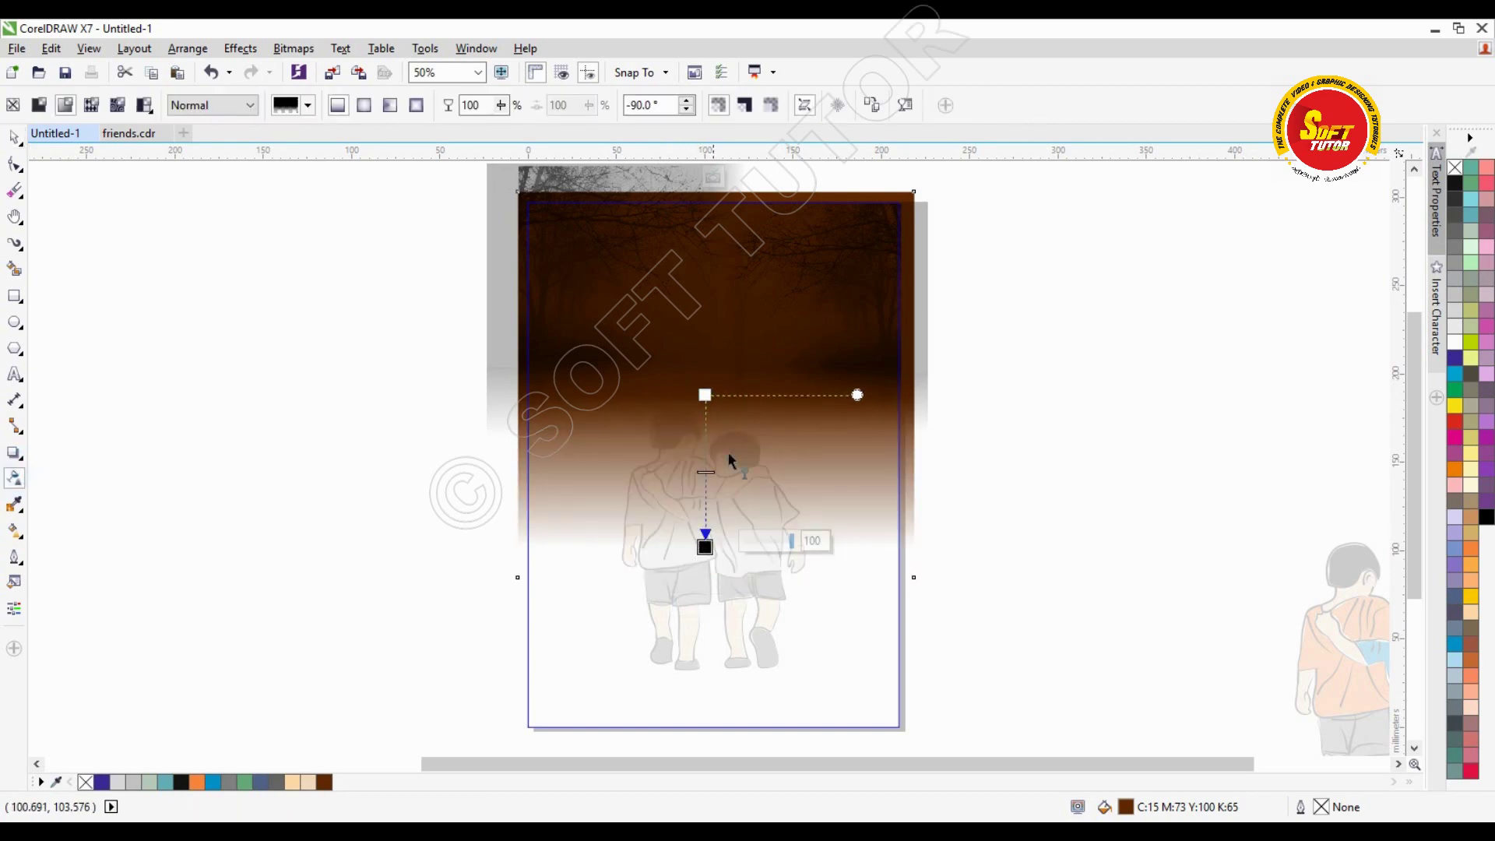
pyautogui.moveTo(704, 395); pyautogui.dragTo(705, 425)
pyautogui.moveTo(707, 488); pyautogui.dragTo(706, 514)
pyautogui.moveTo(705, 425); pyautogui.dragTo(705, 410)
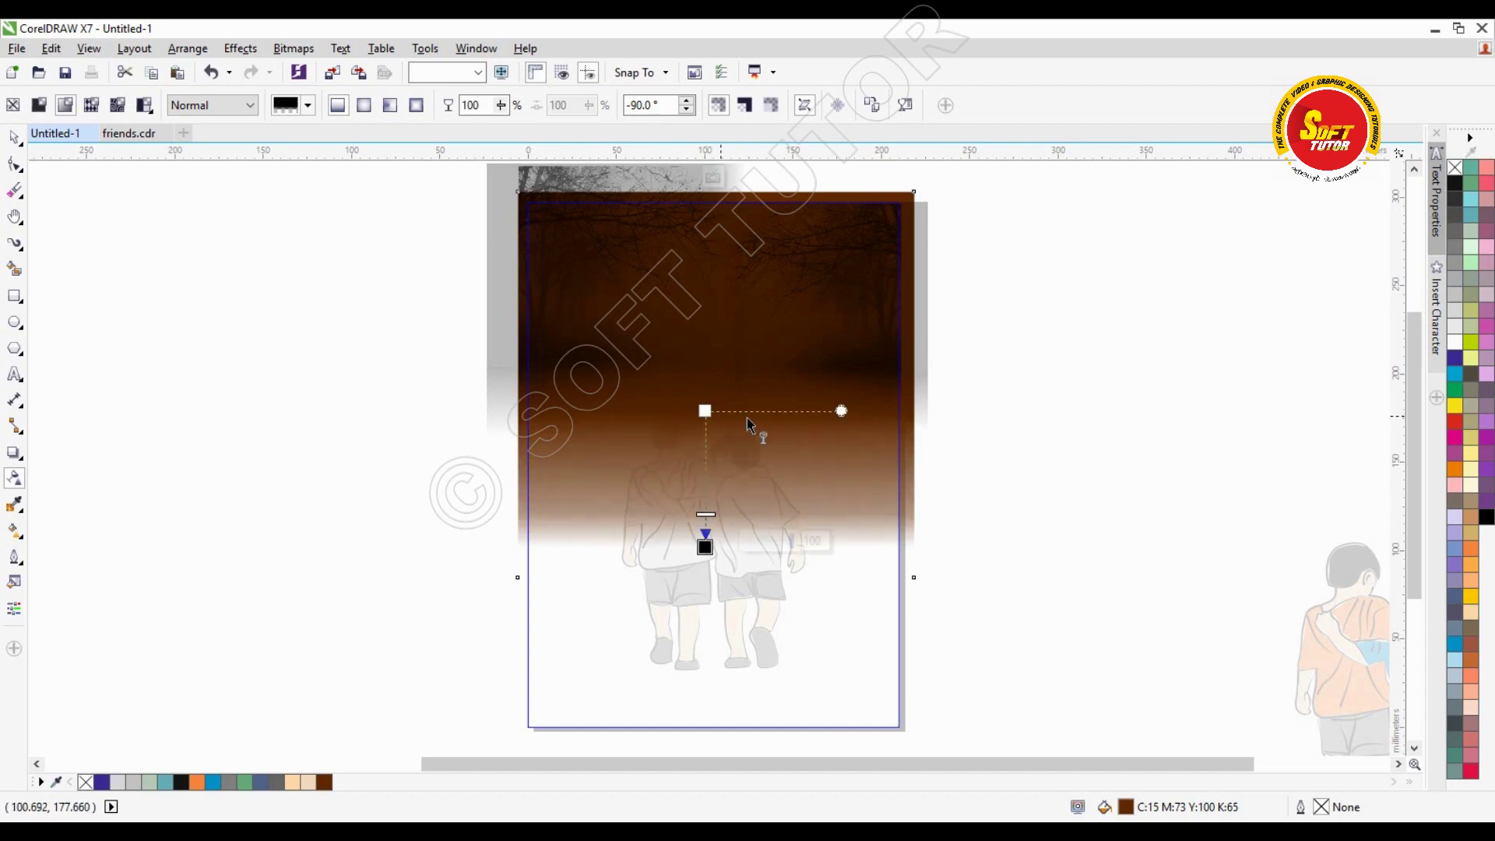
pyautogui.moveTo(704, 546); pyautogui.dragTo(705, 565)
pyautogui.moveTo(709, 512); pyautogui.dragTo(709, 508)
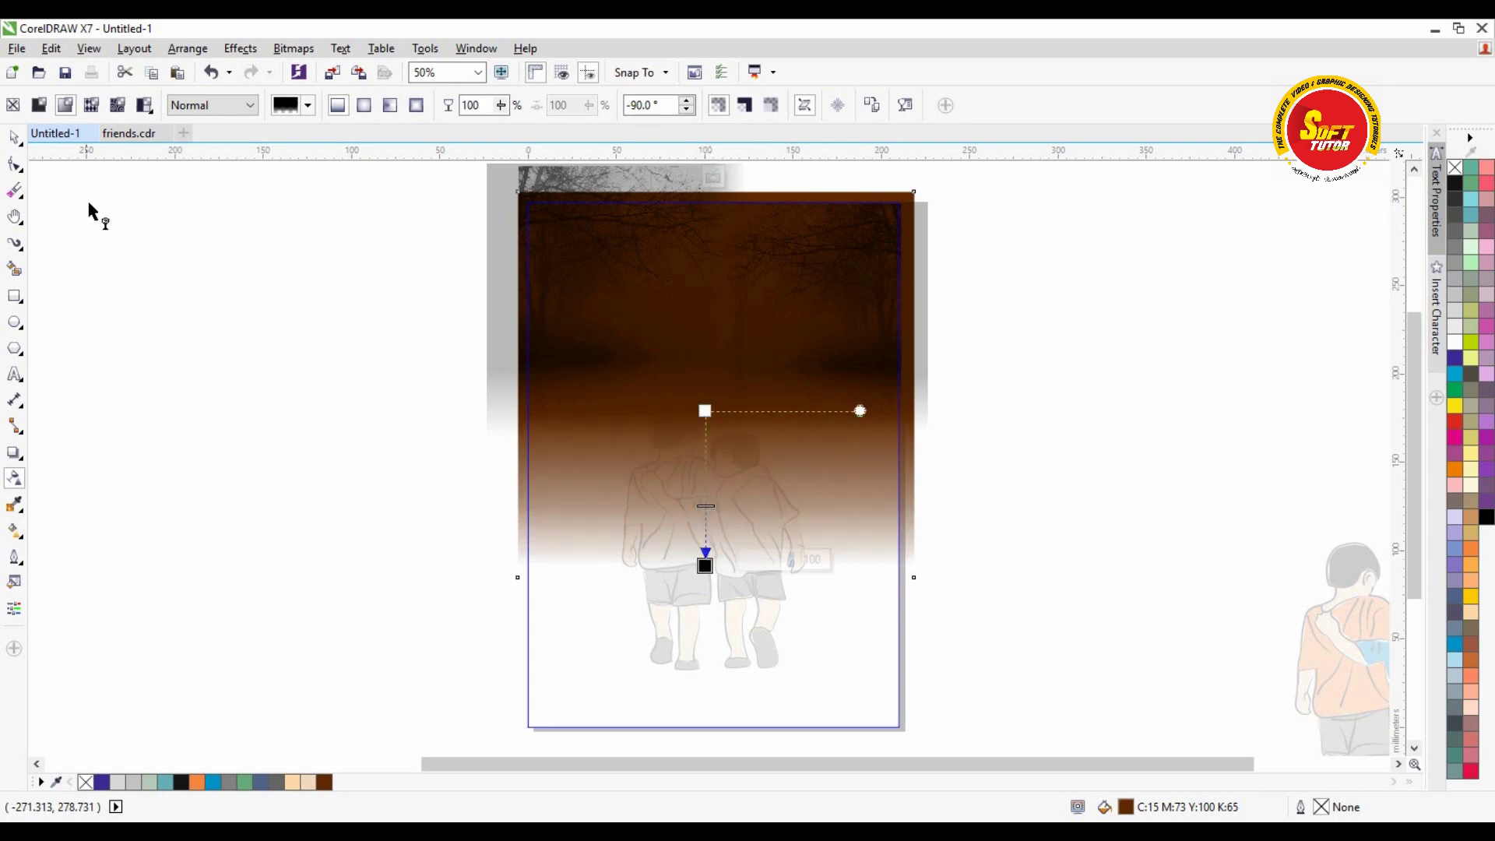
pyautogui.press('space')
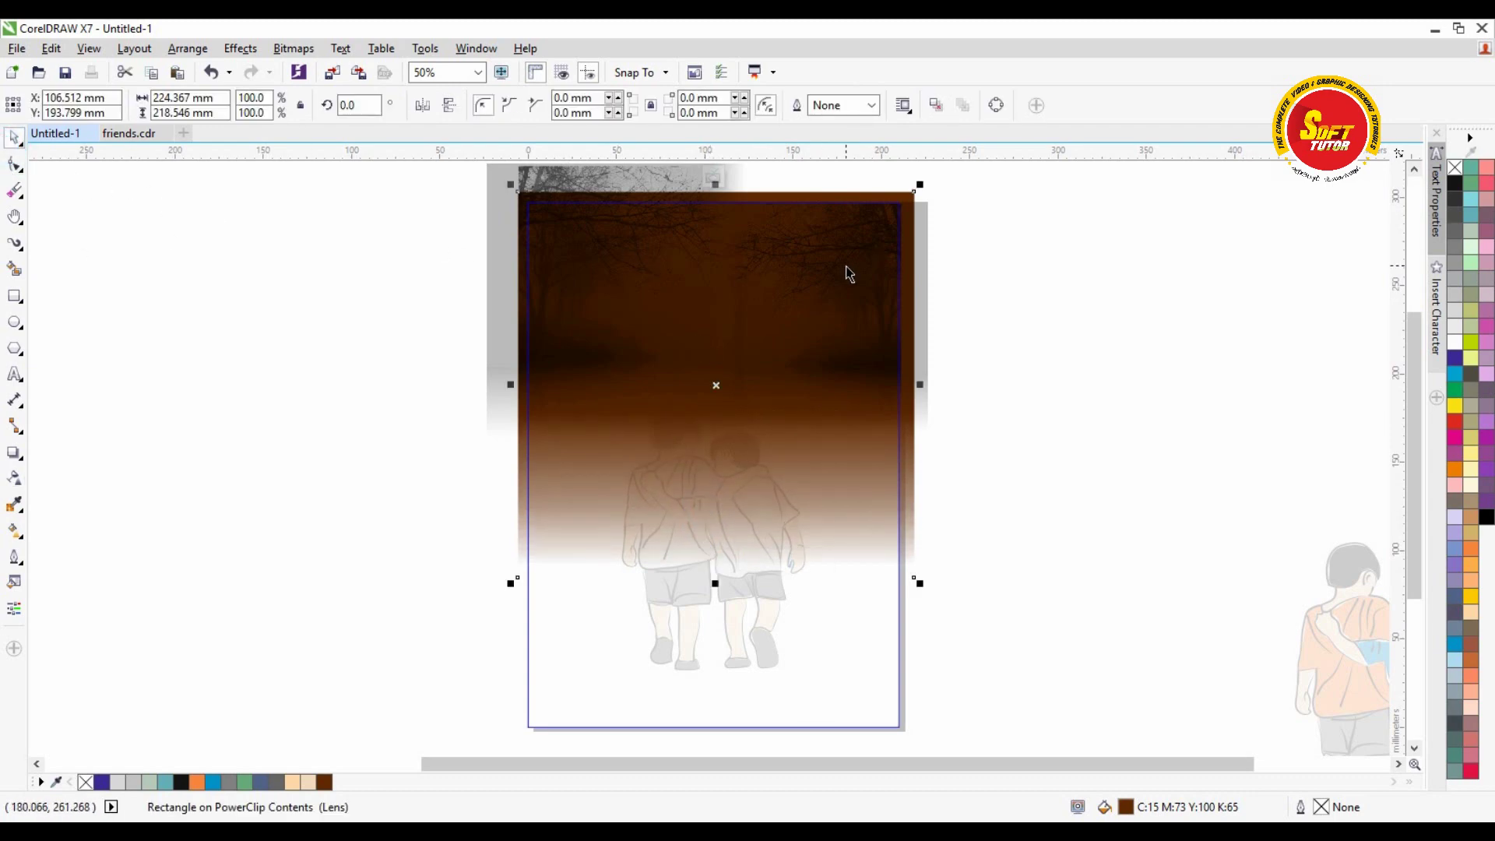
# Step: Select both tree pictures together, and undo a trial move of them off the page
pyautogui.click(1053, 278)
pyautogui.click(649, 181)
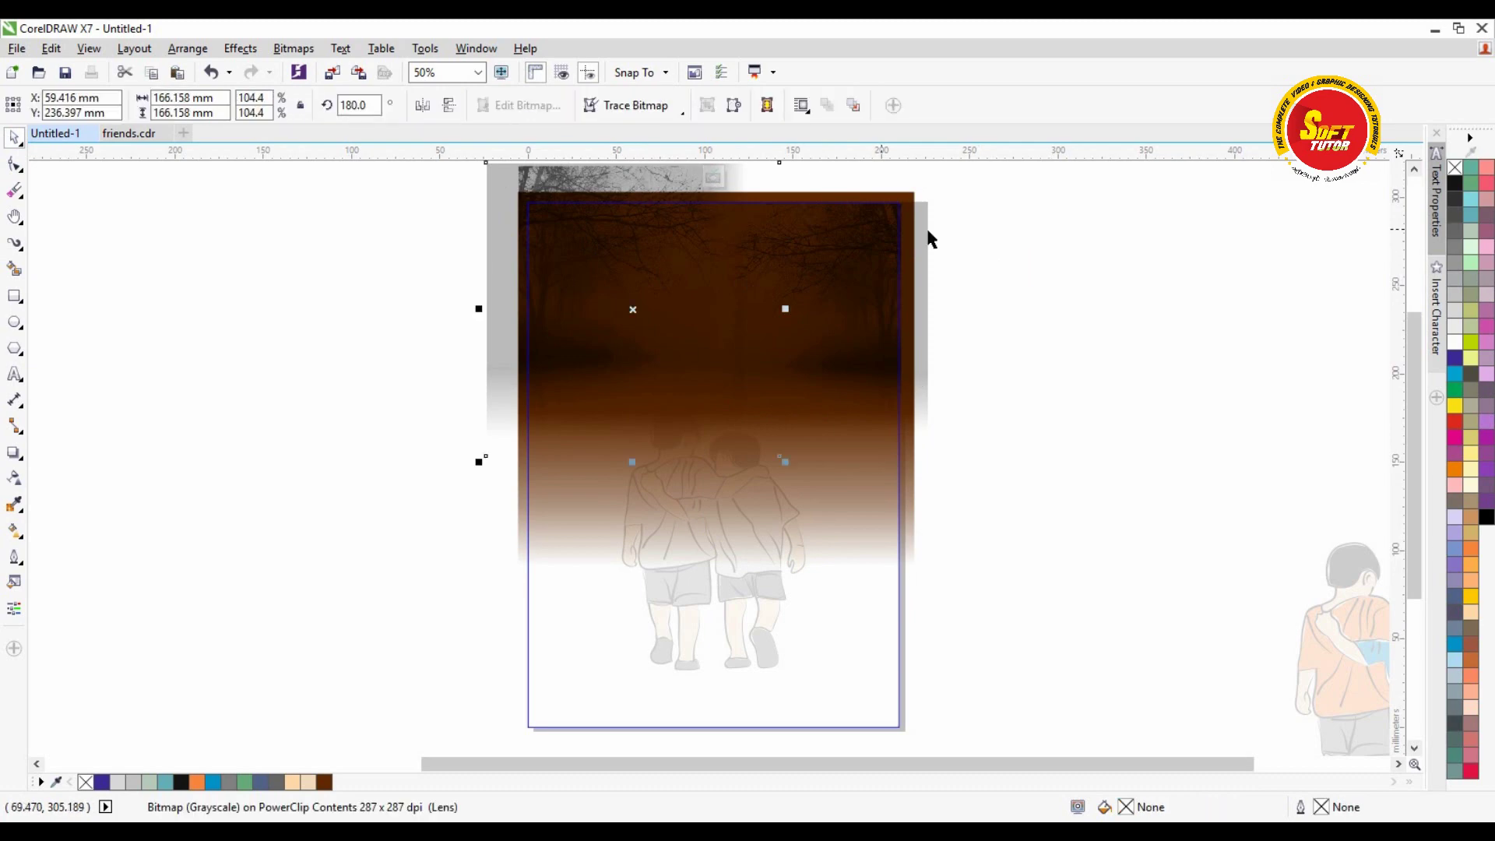
pyautogui.keyDown('shift'); pyautogui.click(923, 219); pyautogui.keyUp('shift')
pyautogui.moveTo(691, 178); pyautogui.dragTo(1254, 259)
pyautogui.hotkey('ctrl', 'z')
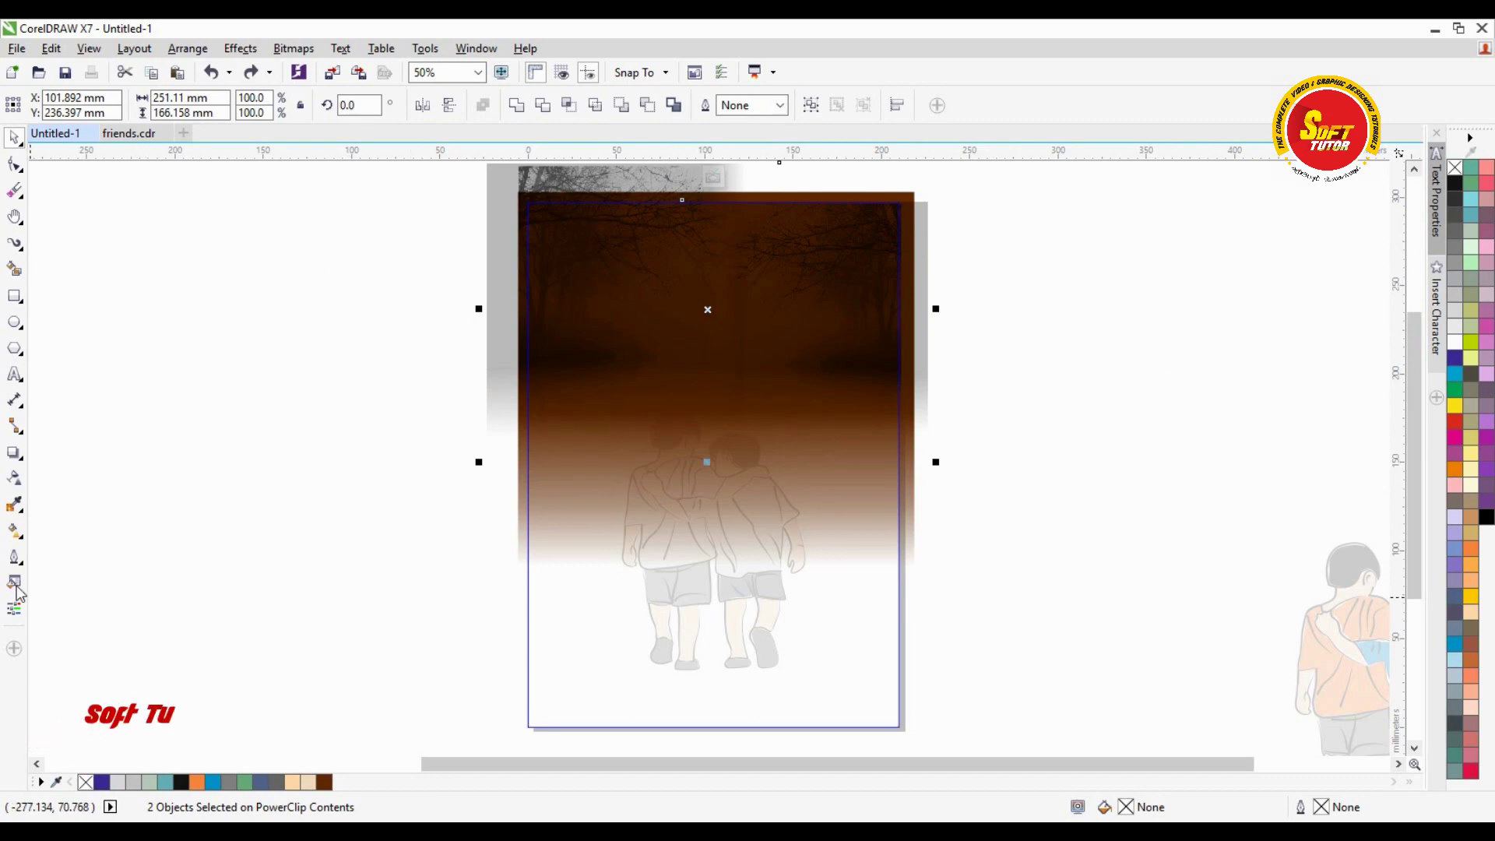
# Step: Use the Multiply merge mode for the transparency of both tree pictures
pyautogui.click(14, 479)
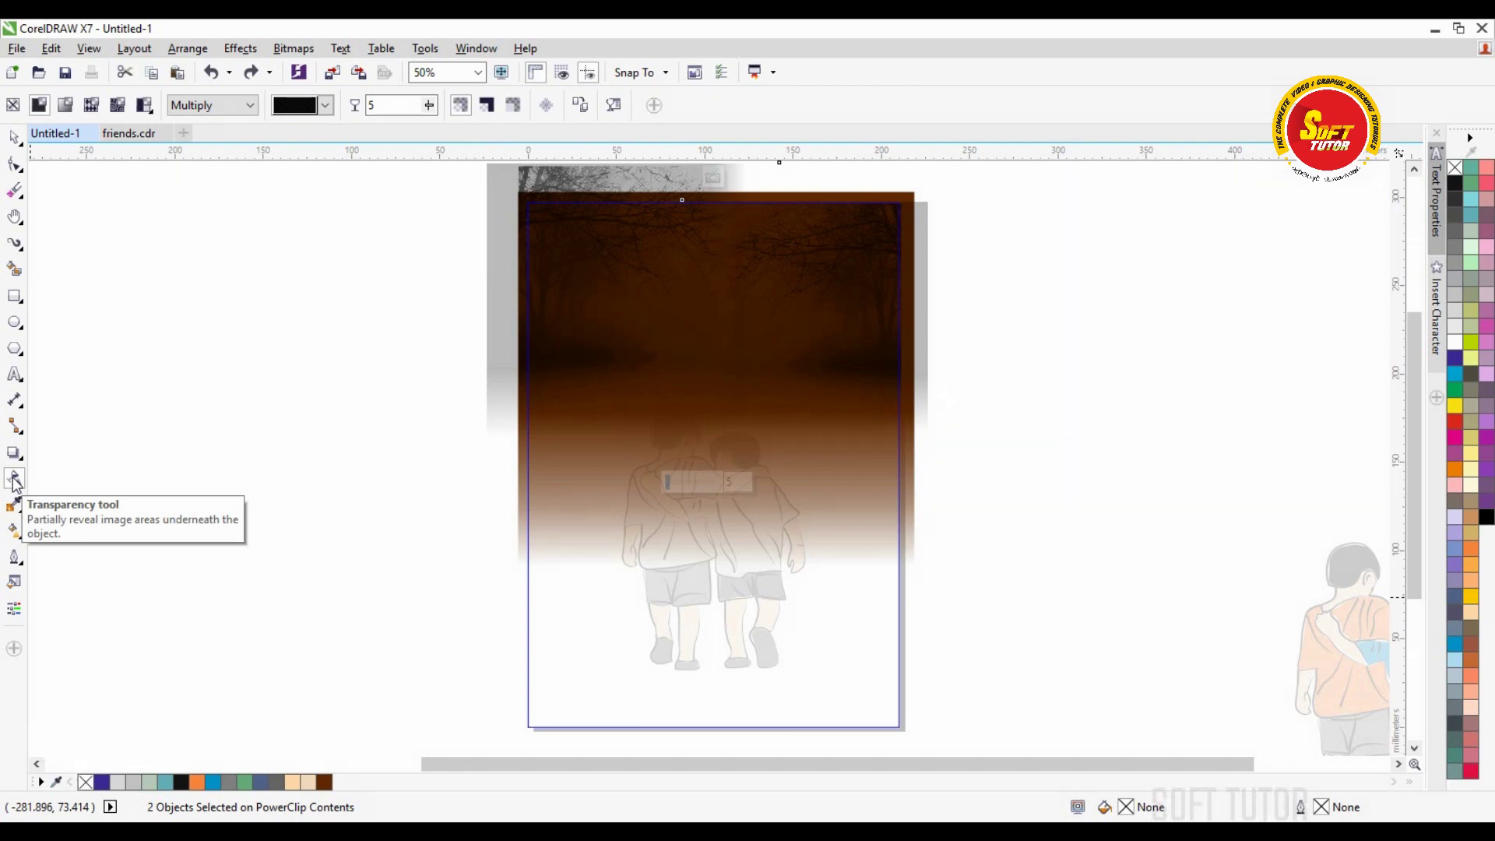
pyautogui.click(210, 105)
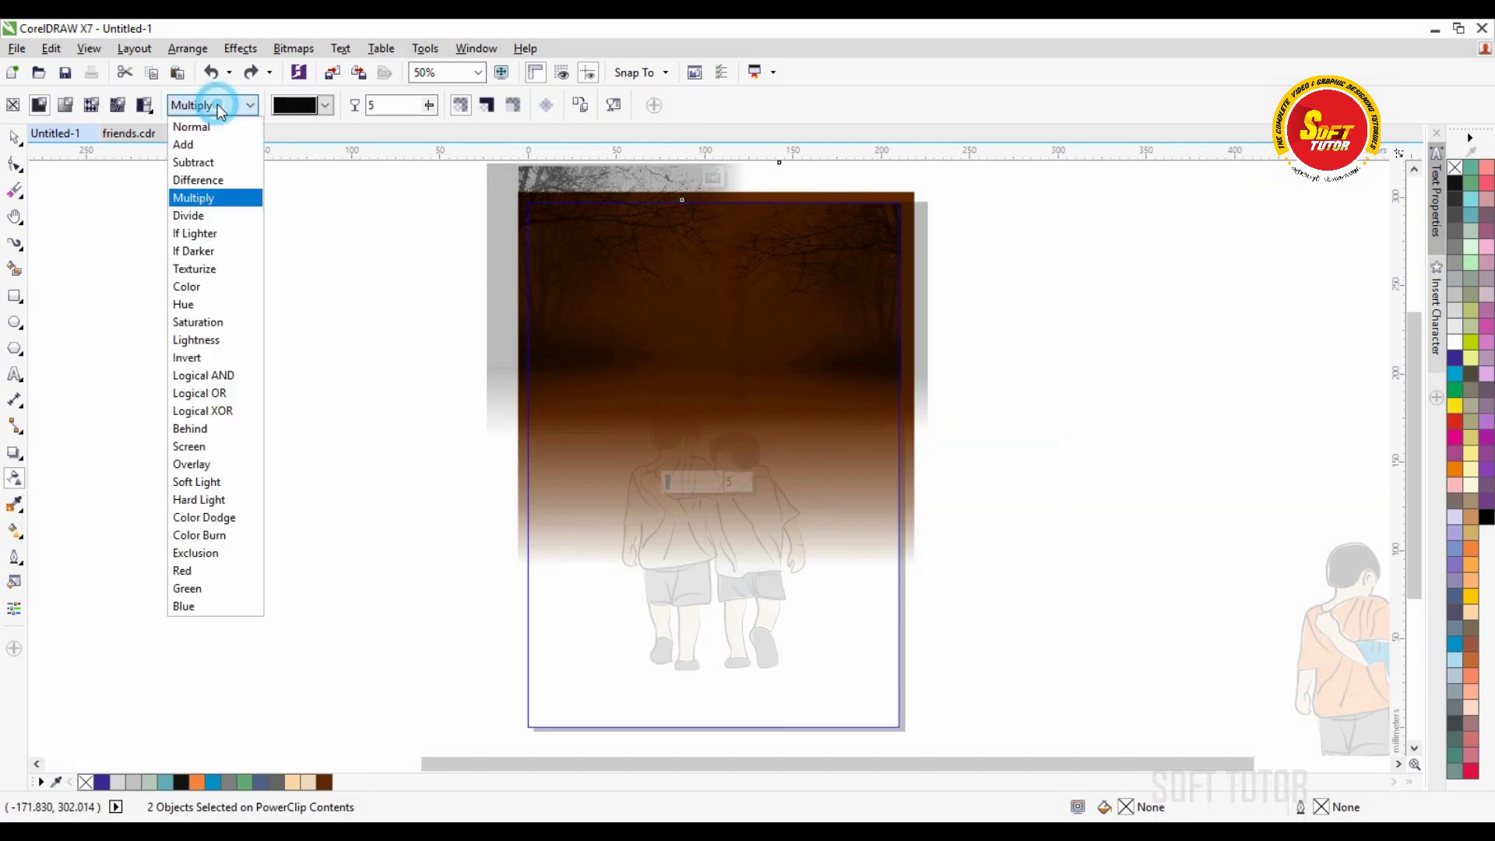
pyautogui.click(206, 199)
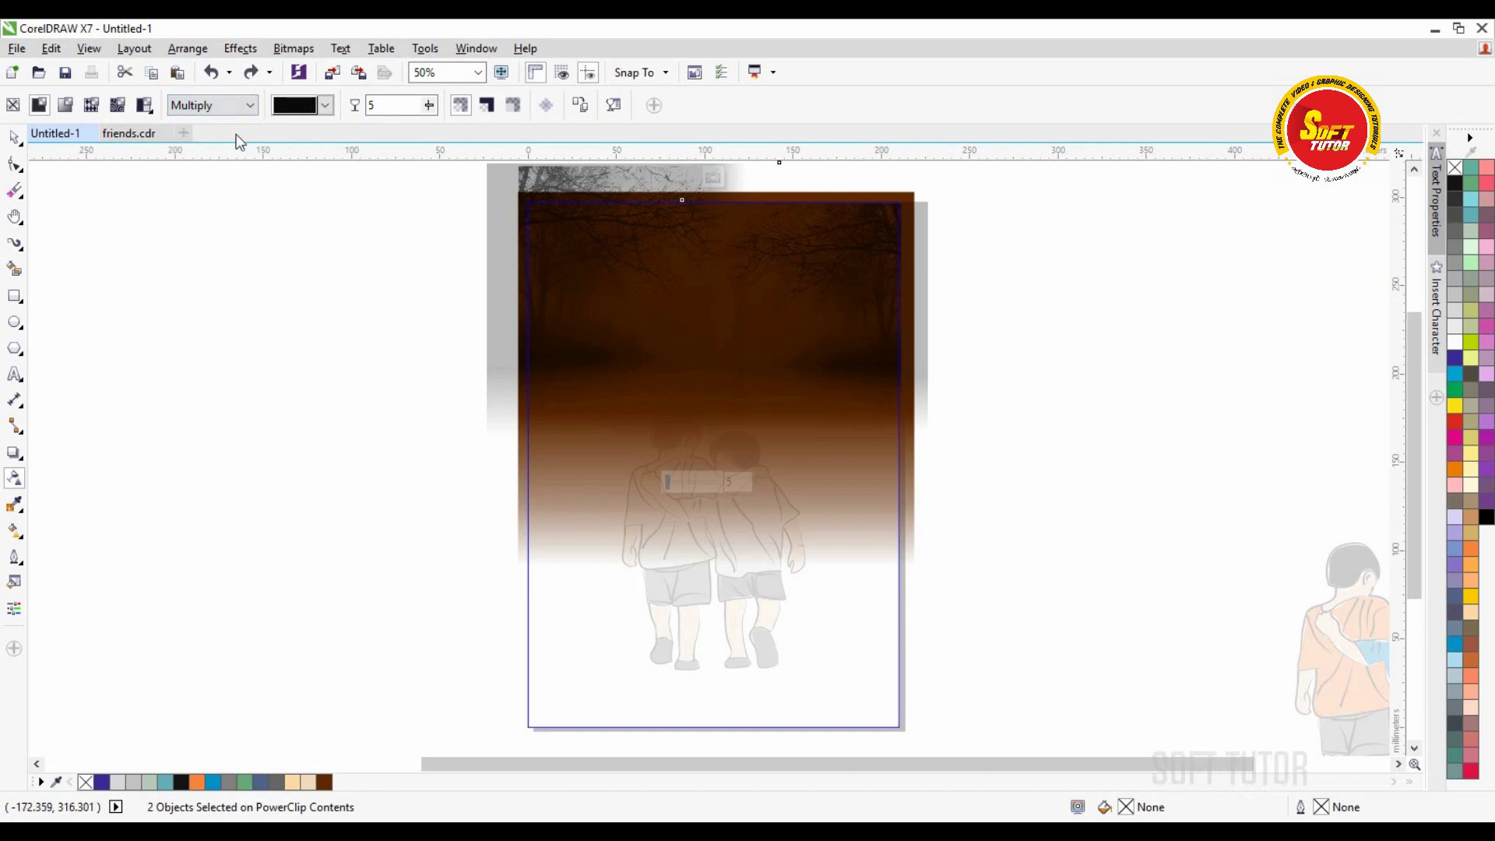
# Step: Try transparency values of 34 and 78 on both tree pictures
pyautogui.moveTo(404, 102); pyautogui.dragTo(456, 130)
pyautogui.click(427, 128)
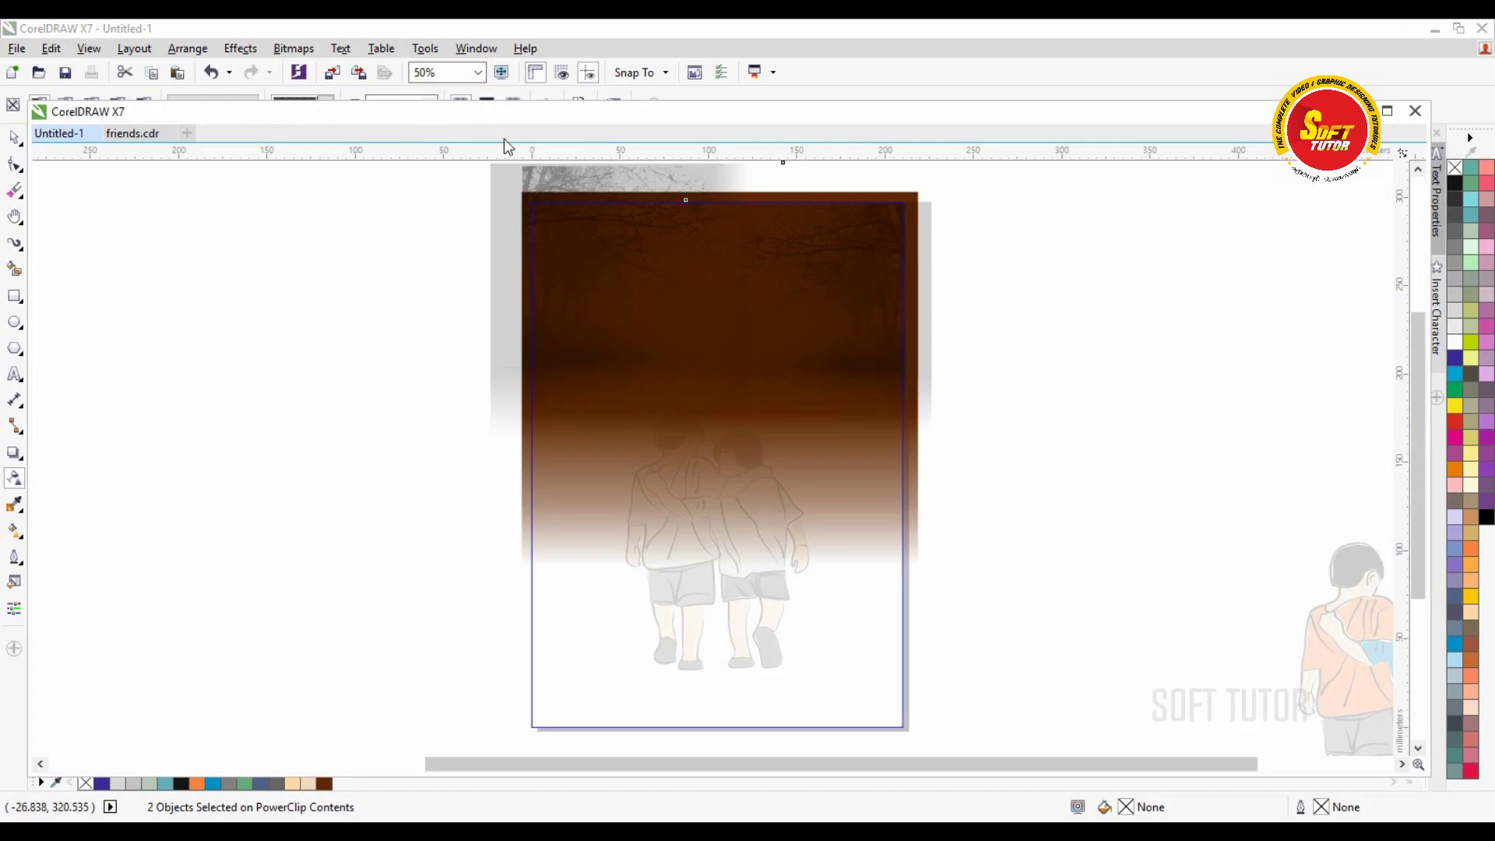
pyautogui.doubleClick(501, 111)
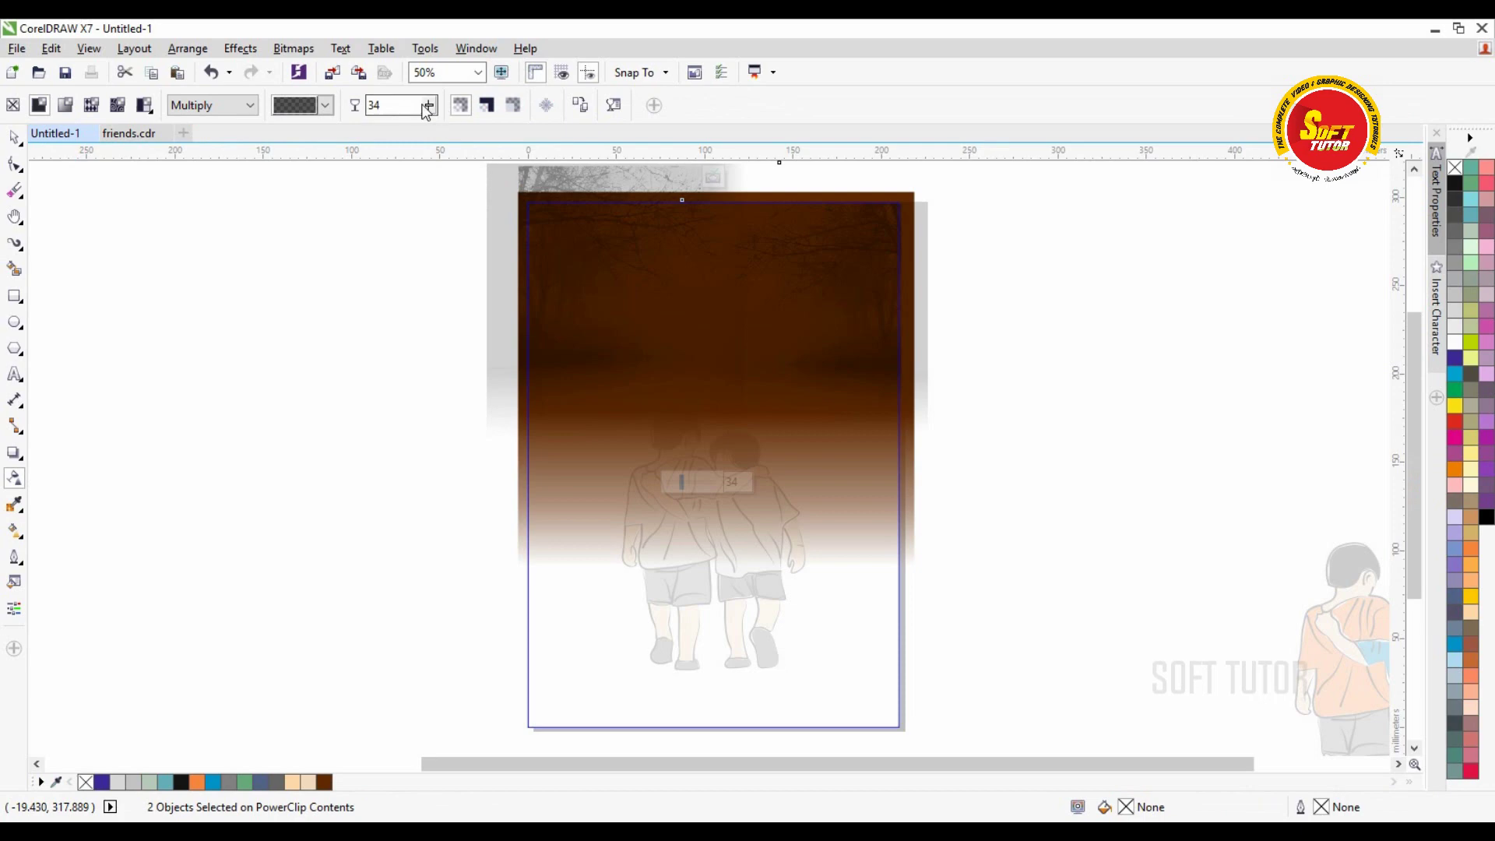
pyautogui.click(427, 106)
pyautogui.moveTo(441, 127); pyautogui.dragTo(462, 132)
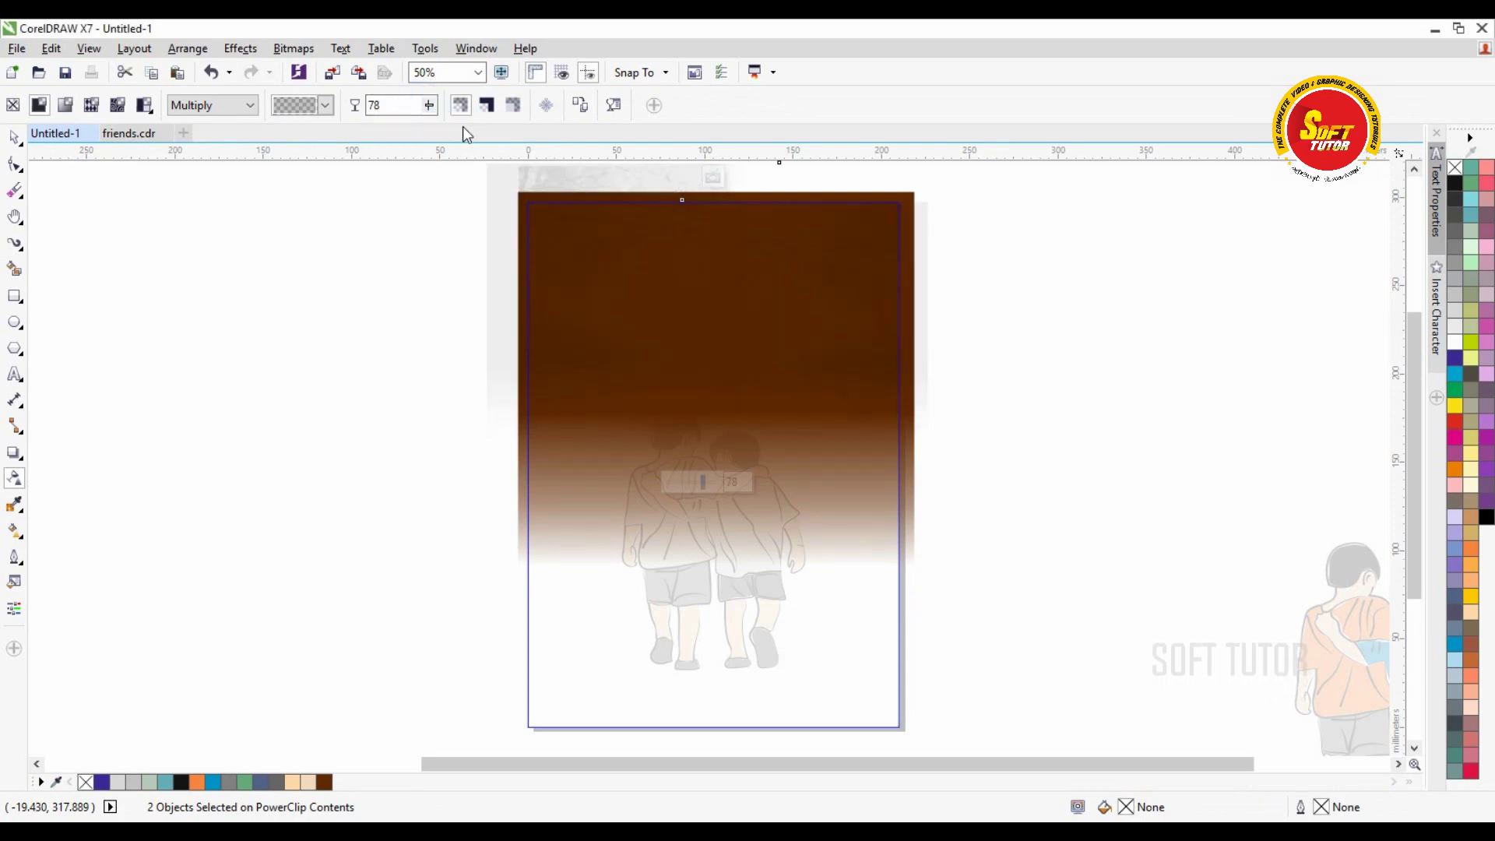
# Step: Set the uniform transparency of both tree pictures to 0 and return to the Pick tool
pyautogui.click(429, 106)
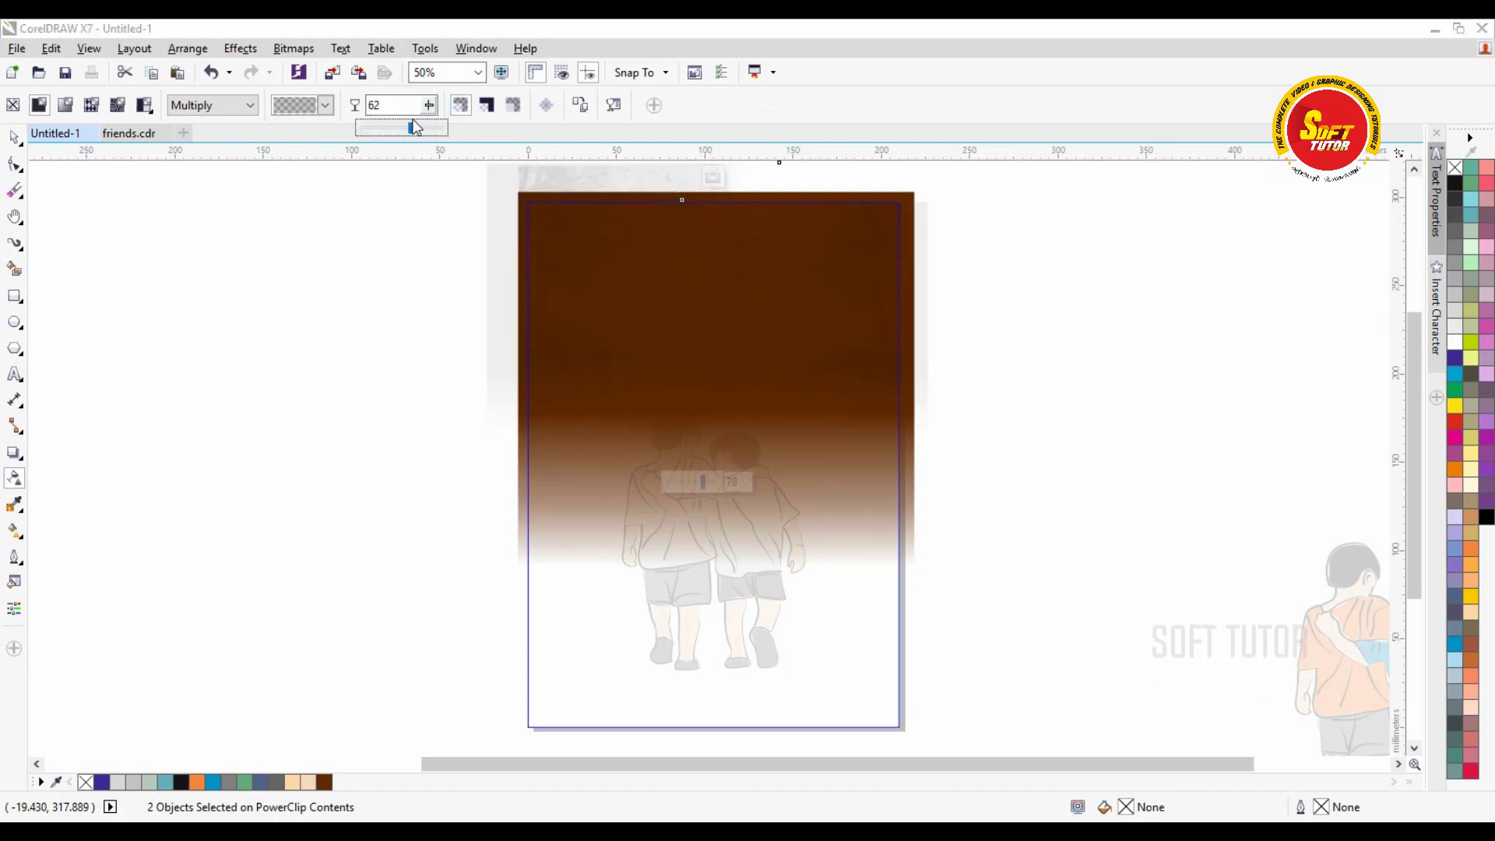
pyautogui.moveTo(411, 127); pyautogui.dragTo(370, 138)
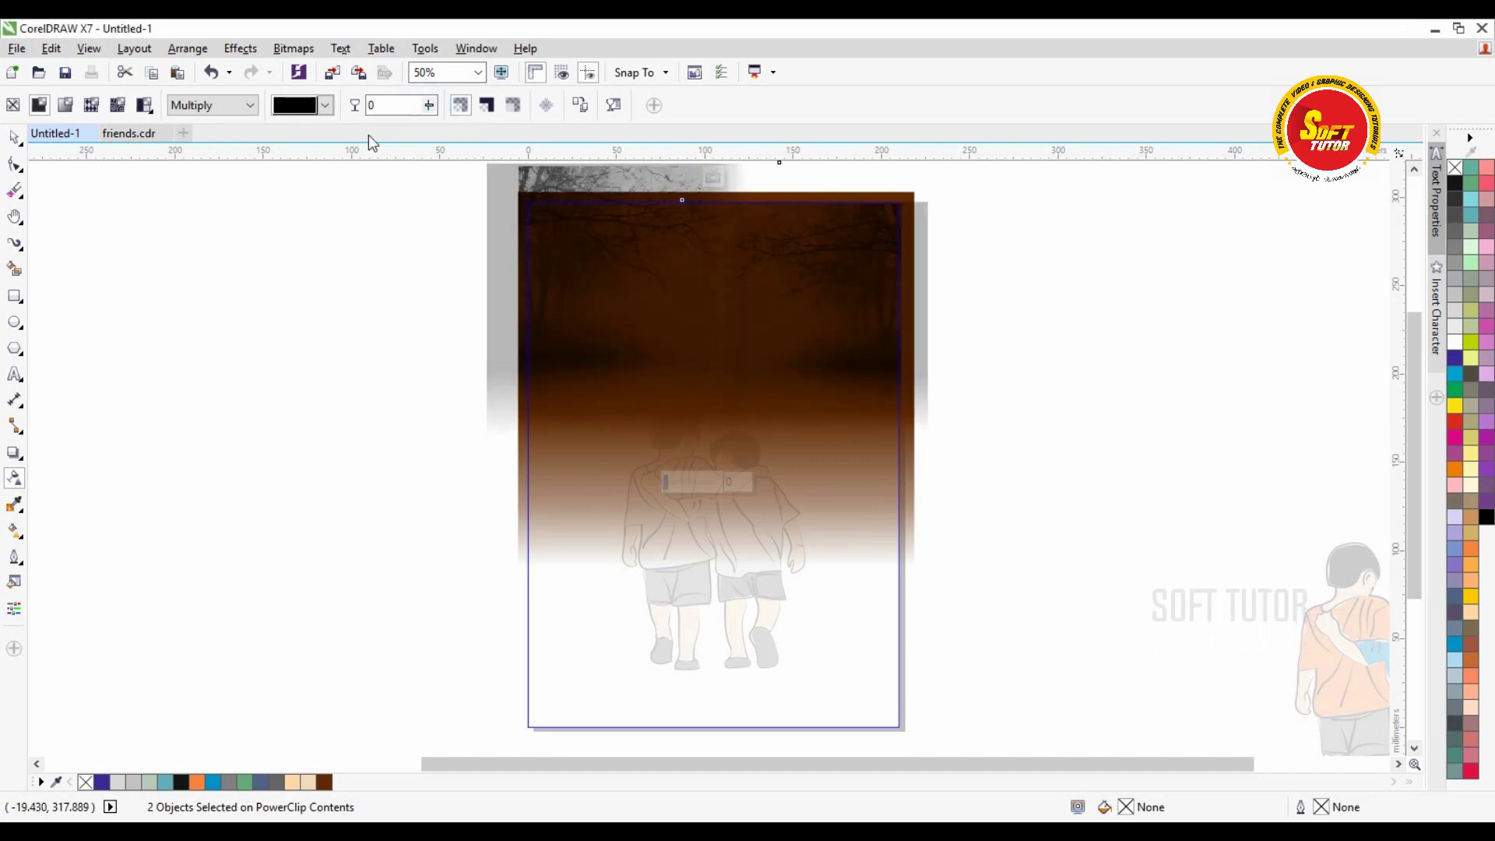
pyautogui.click(15, 139)
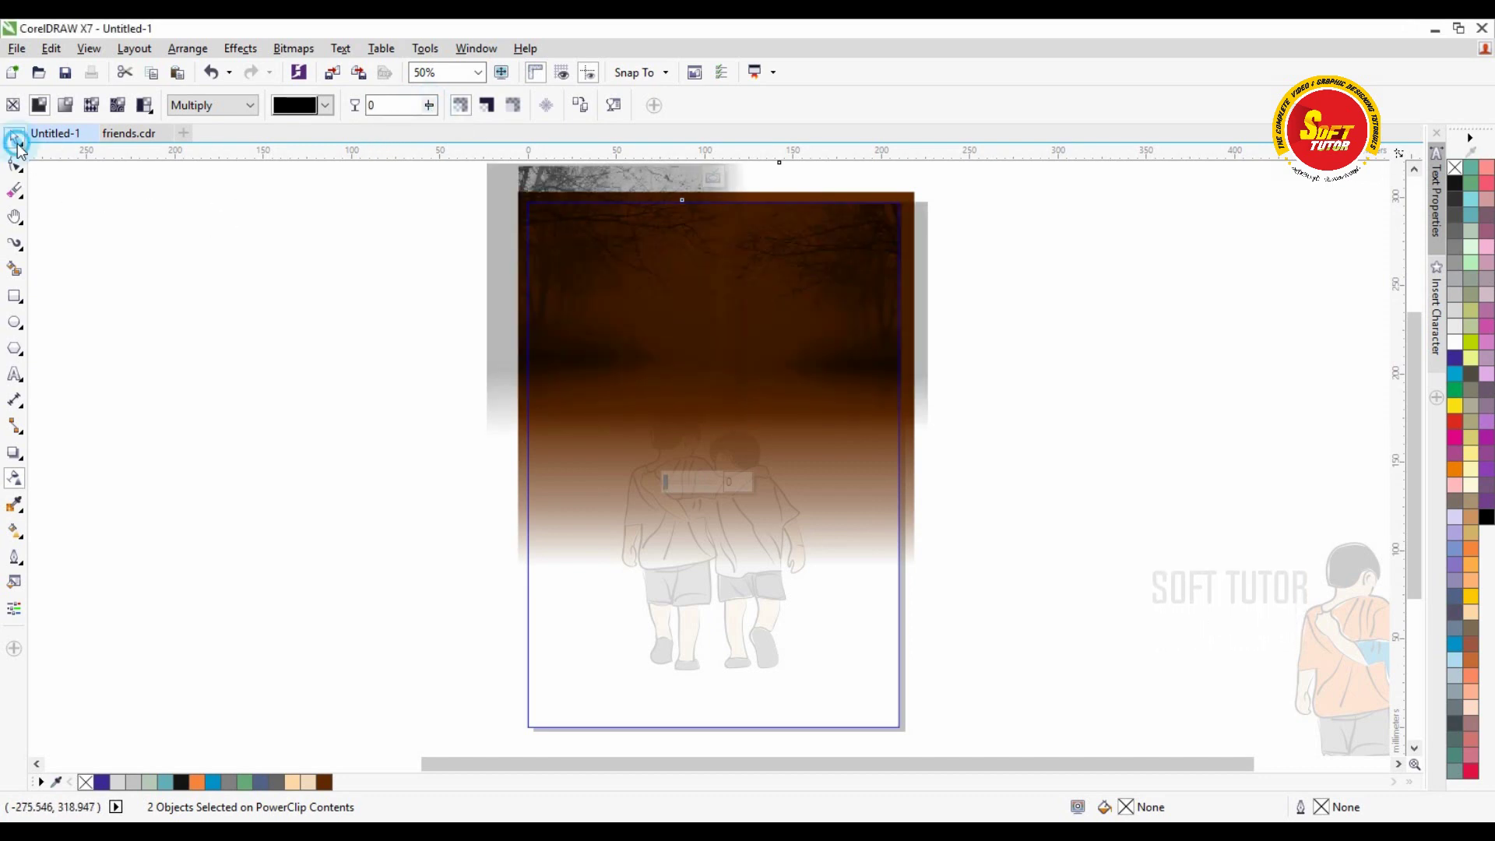
# Step: Finish editing the page frame's contents and leave nothing selected
pyautogui.click(1024, 273)
pyautogui.click(1048, 266)
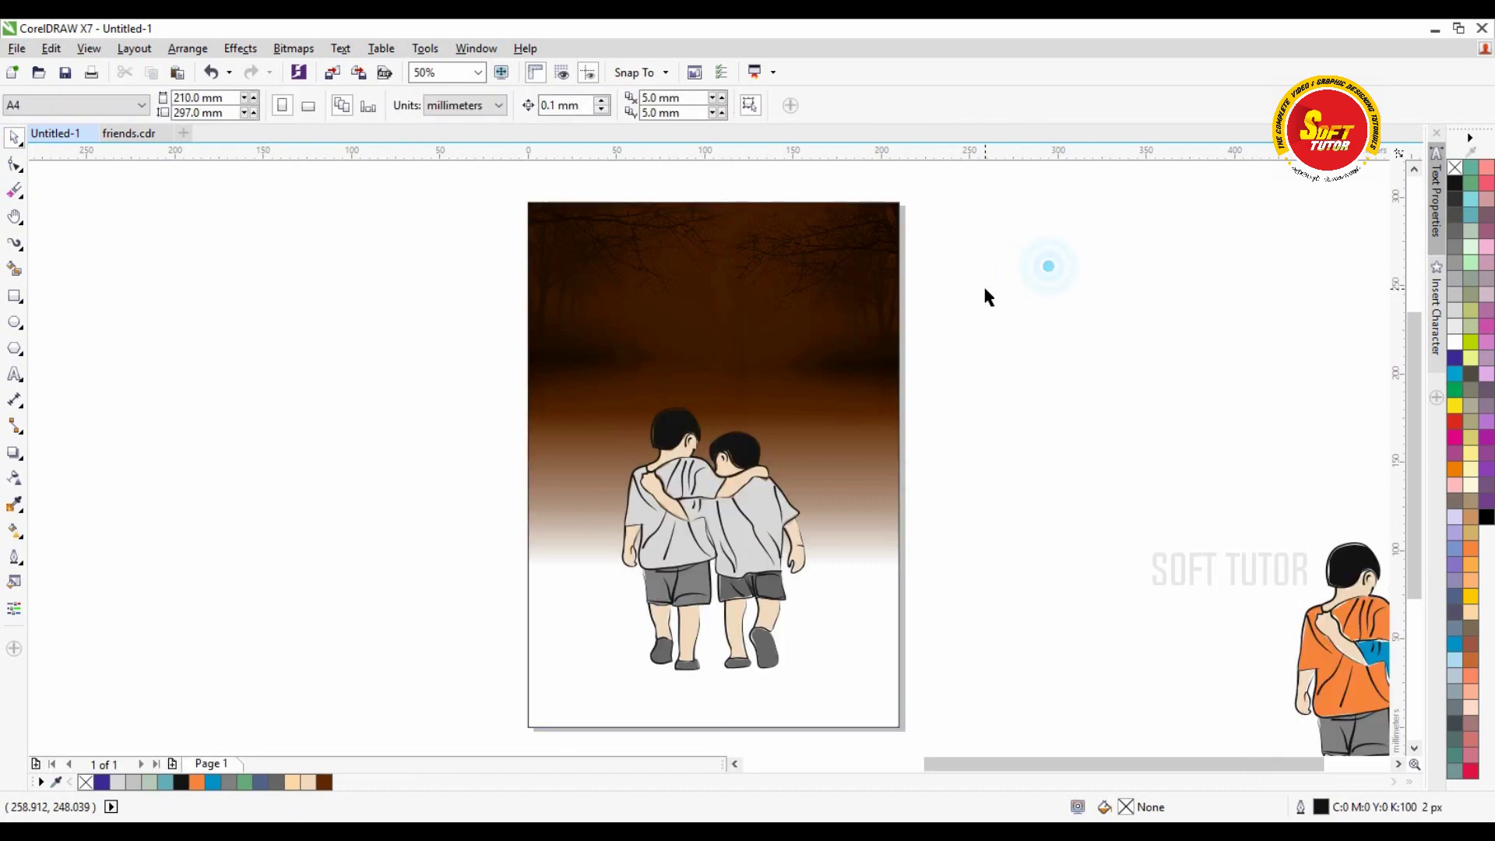
pyautogui.click(984, 293)
# Step: Change the fading background rectangle inside the page frame to a lighter brown, C8 M72 Y100 K40, and finish editing the contents
pyautogui.click(791, 261)
pyautogui.doubleClick(748, 254)
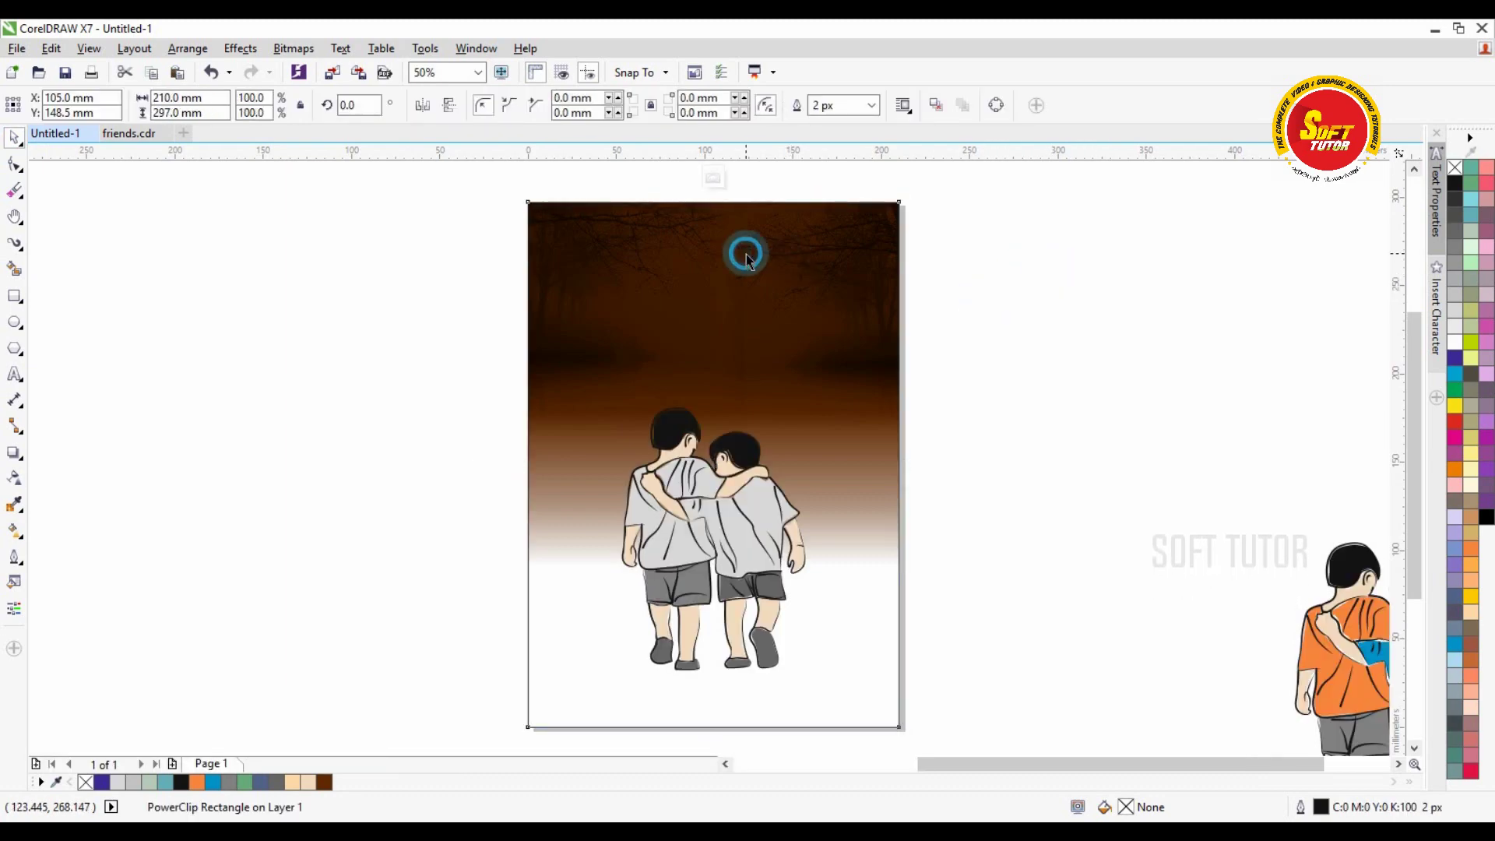
pyautogui.click(909, 201)
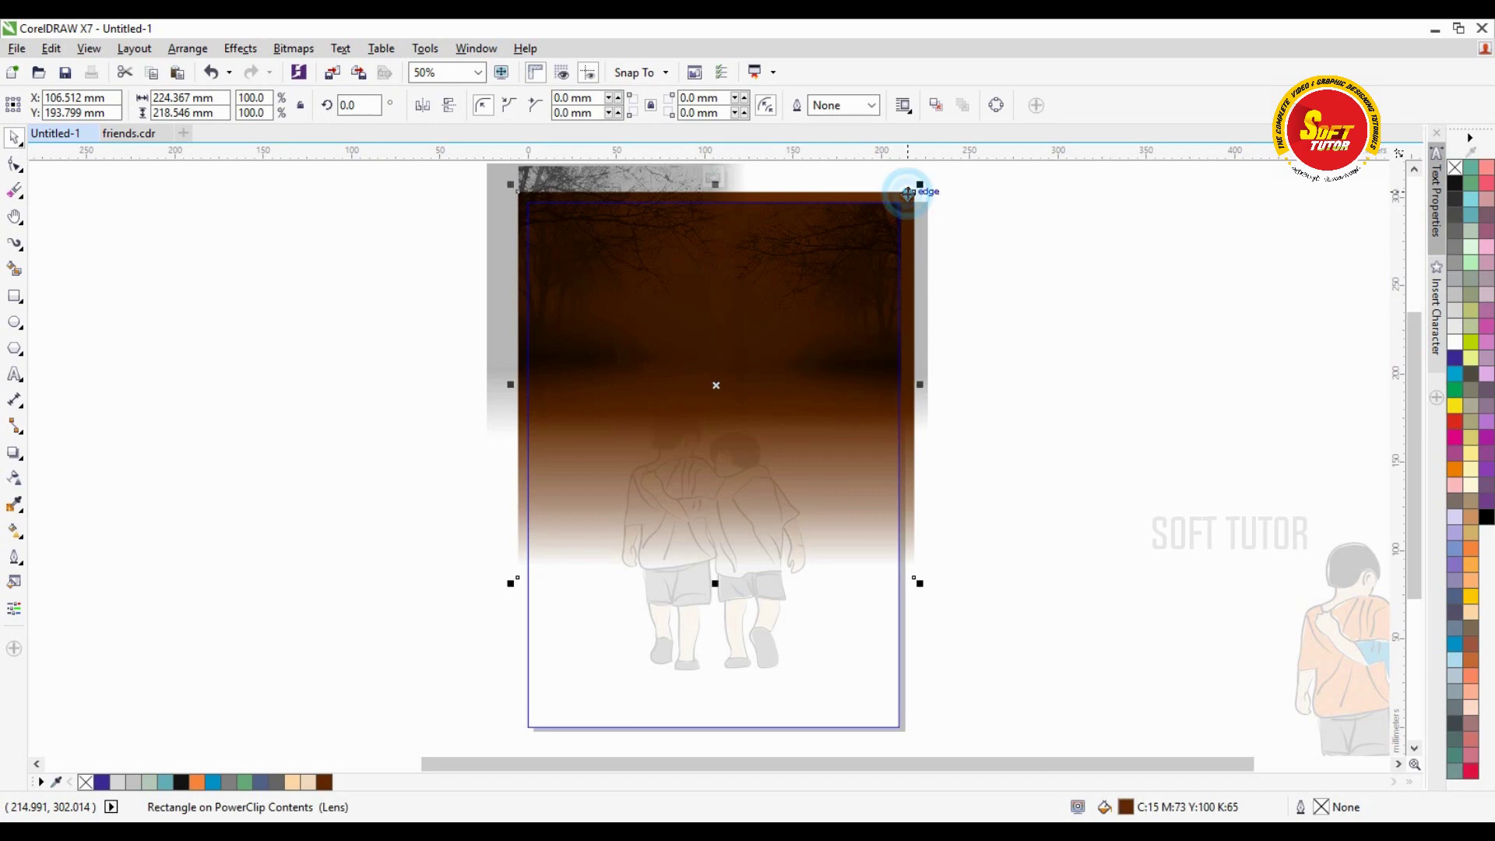
pyautogui.doubleClick(1127, 806)
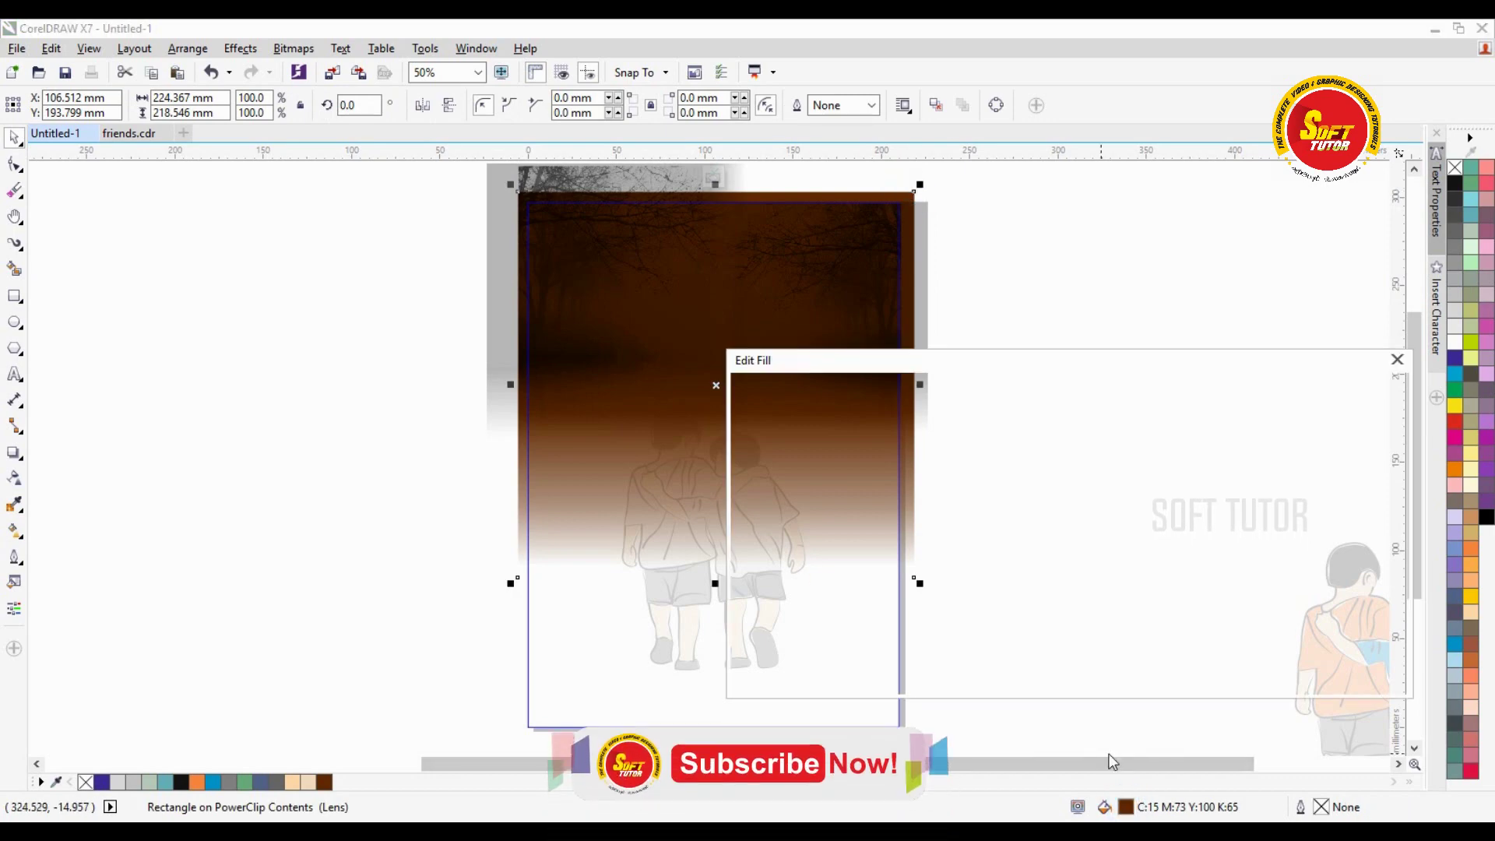
pyautogui.moveTo(896, 572); pyautogui.dragTo(909, 520)
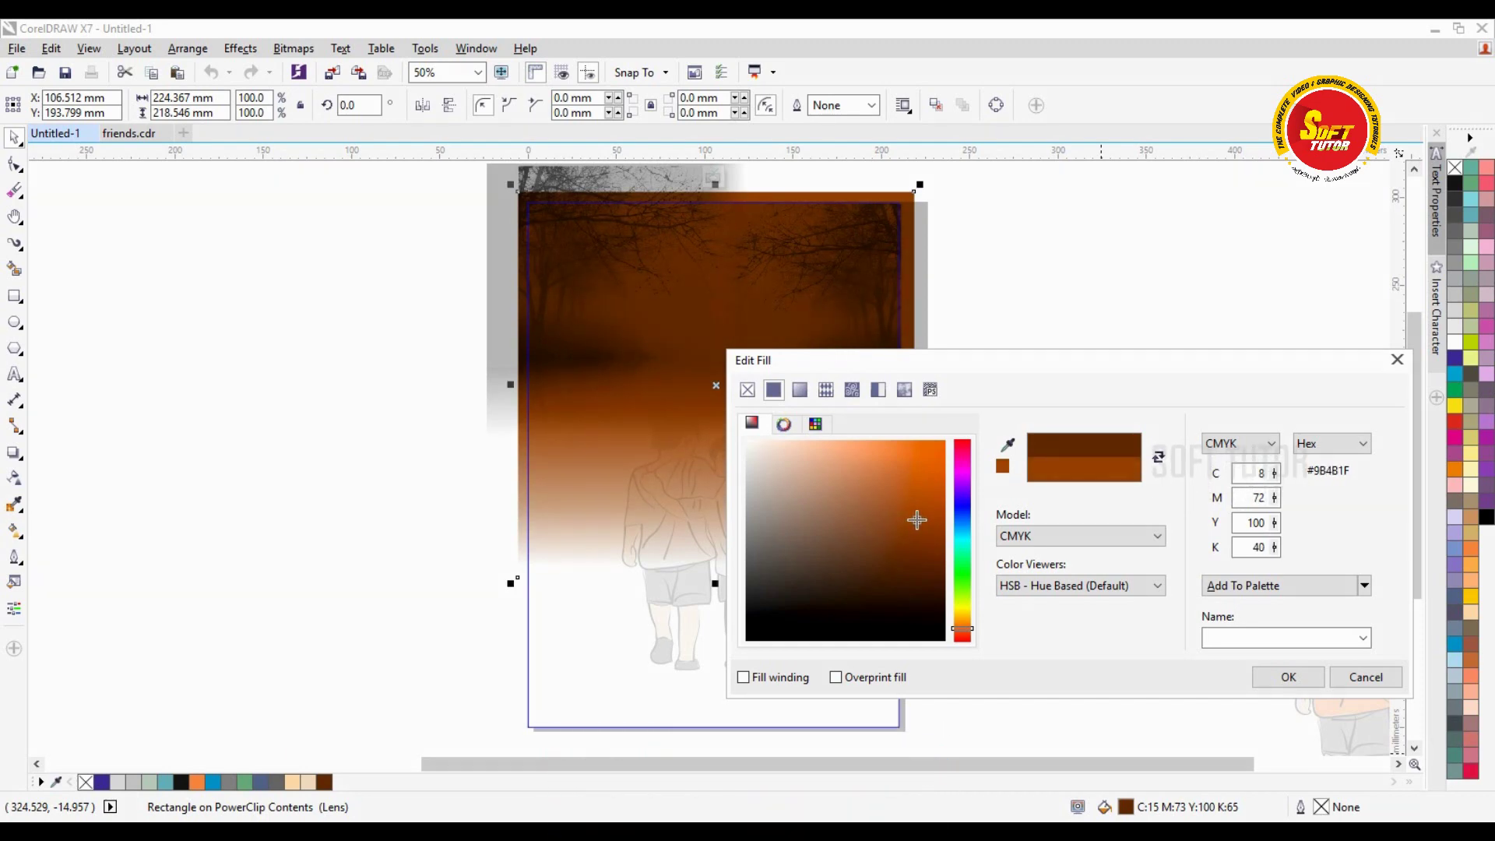
pyautogui.click(1312, 679)
pyautogui.keyDown('ctrl'); pyautogui.click(1082, 504); pyautogui.keyUp('ctrl')
pyautogui.click(1074, 437)
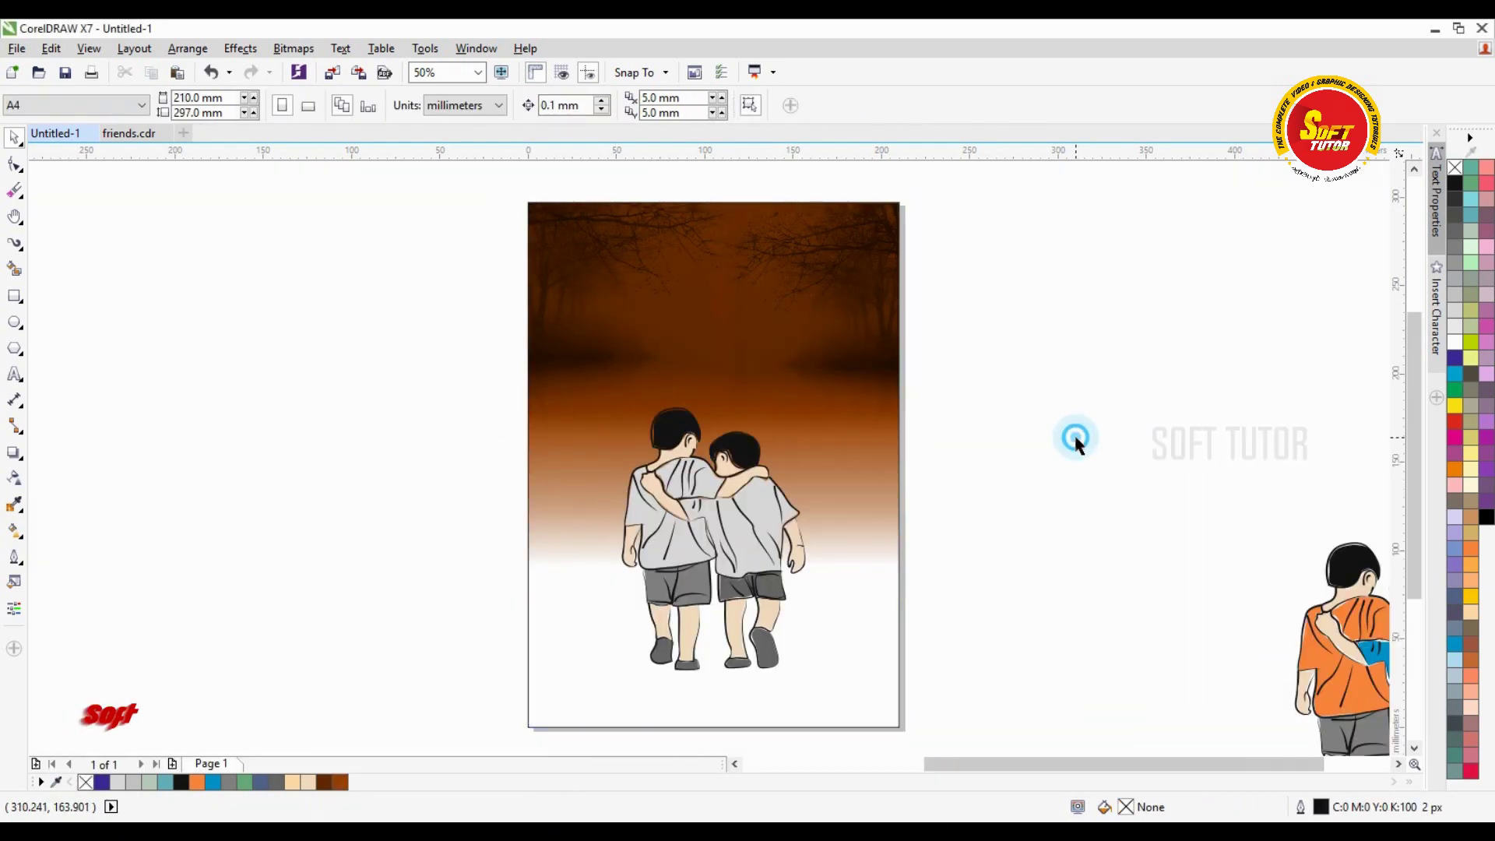
# Step: Draw a closed wavy shape about 246 by 59 mm across the page's lower edge with the Pen tool
pyautogui.press('h')
pyautogui.moveTo(729, 470); pyautogui.dragTo(777, 428)
pyautogui.press('space')
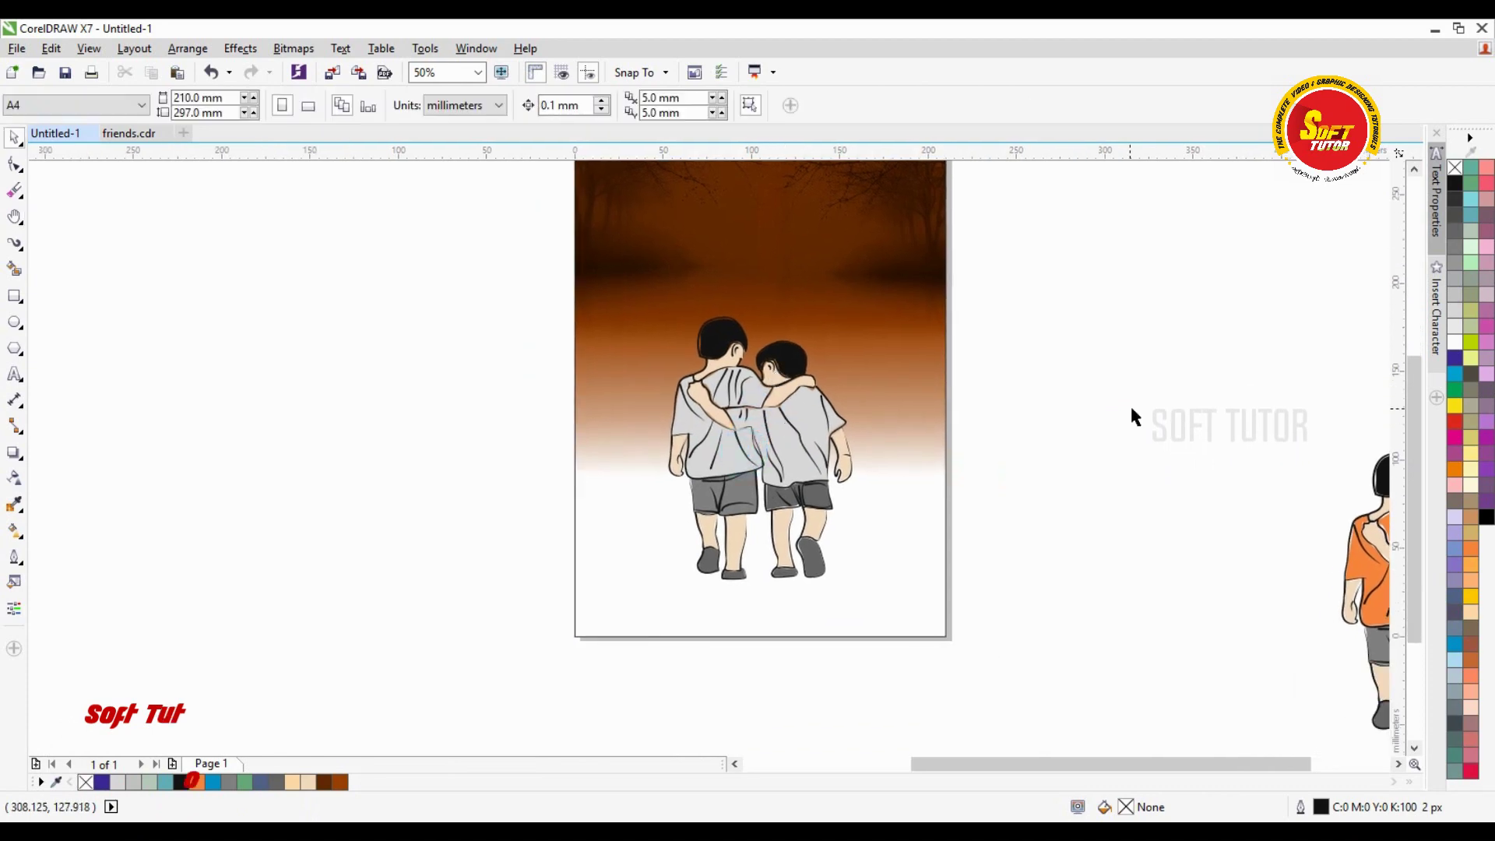
pyautogui.click(821, 418)
pyautogui.click(1048, 498)
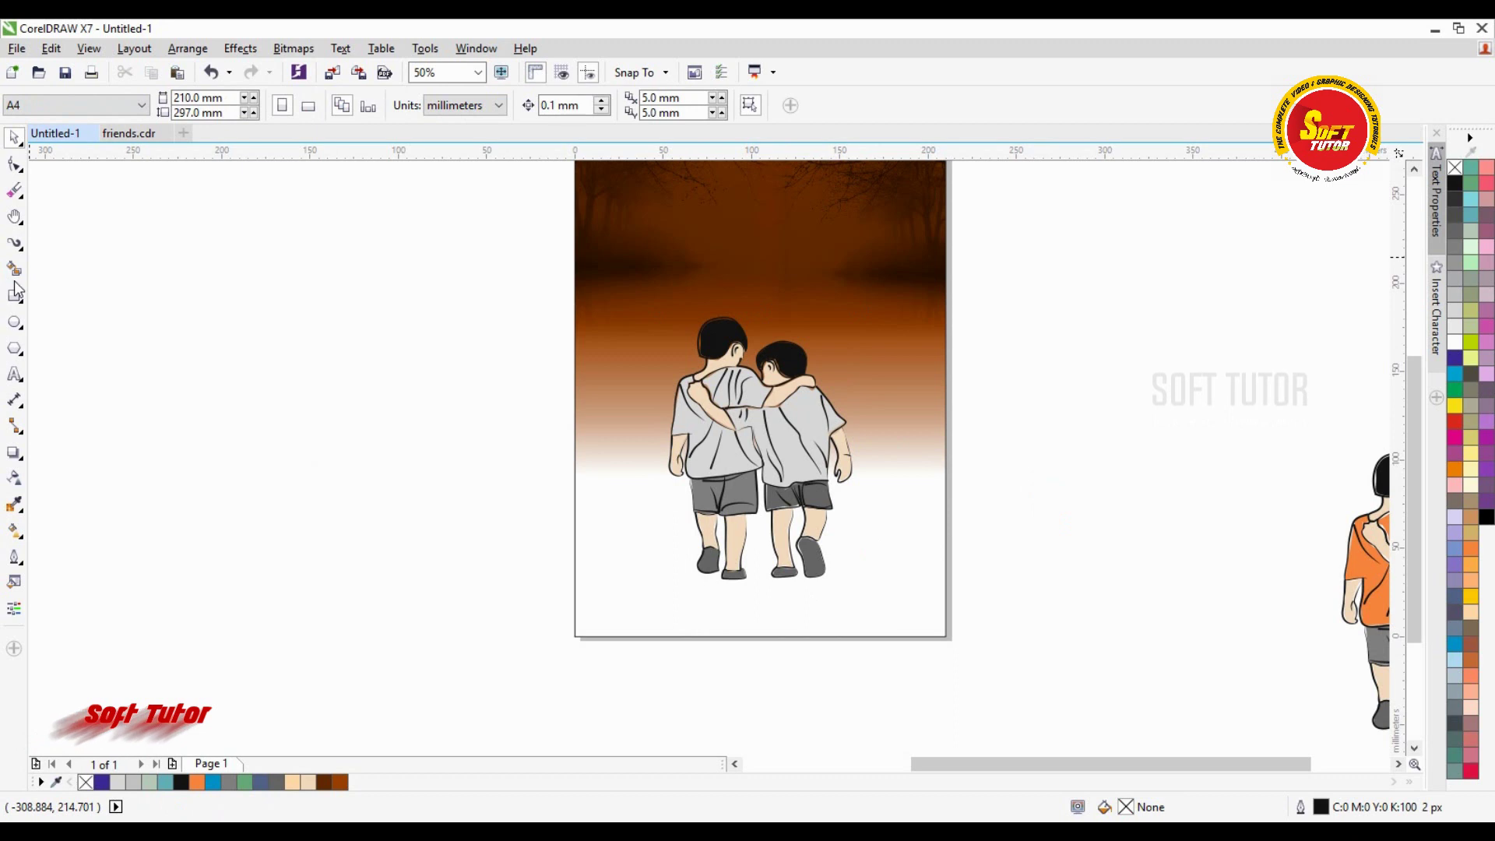
pyautogui.click(20, 247)
pyautogui.click(70, 324)
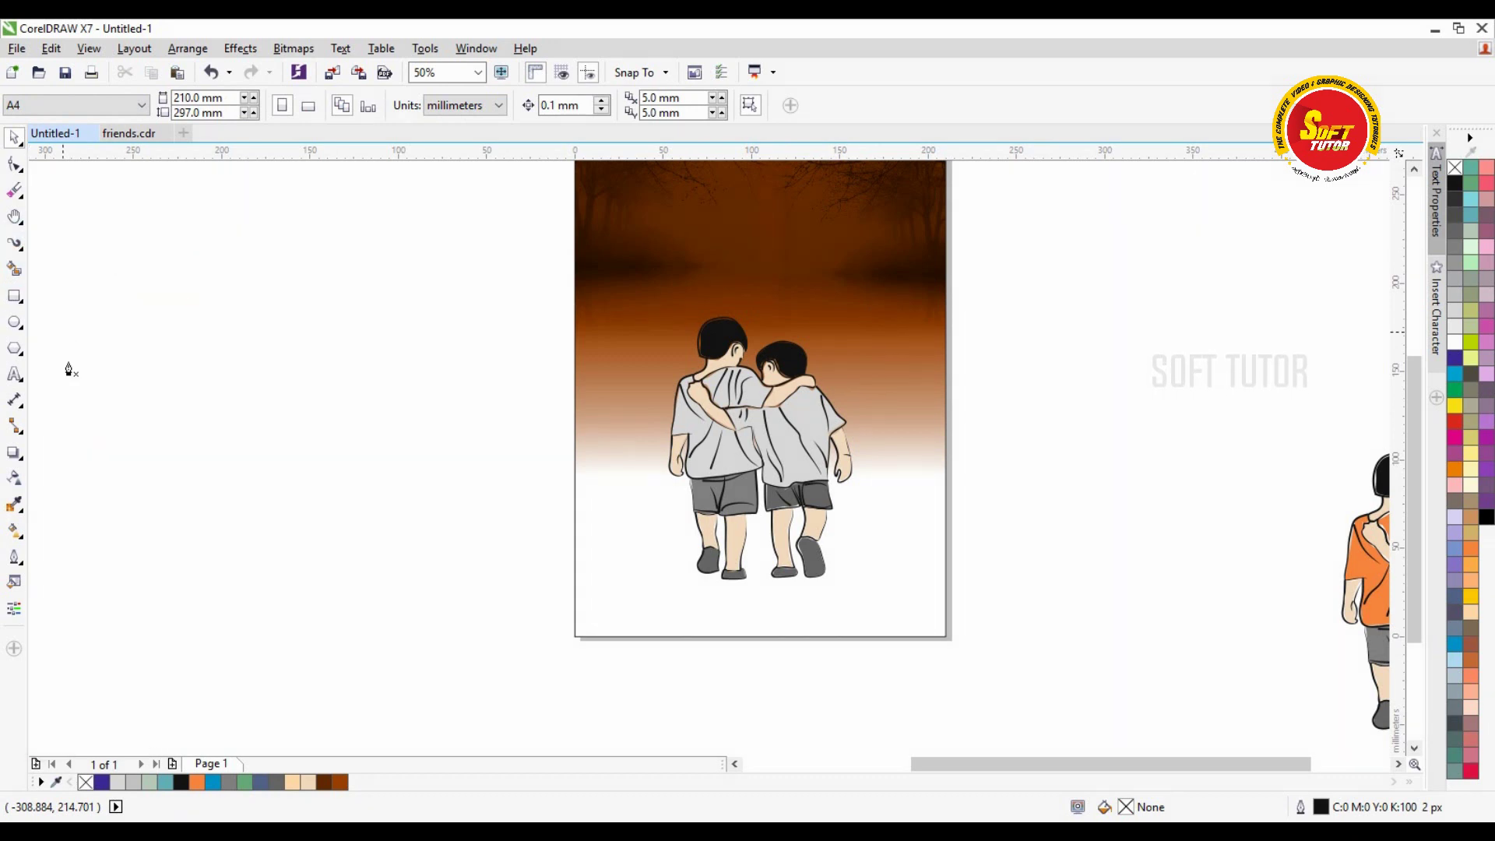
pyautogui.click(539, 643)
pyautogui.moveTo(665, 606); pyautogui.dragTo(758, 636)
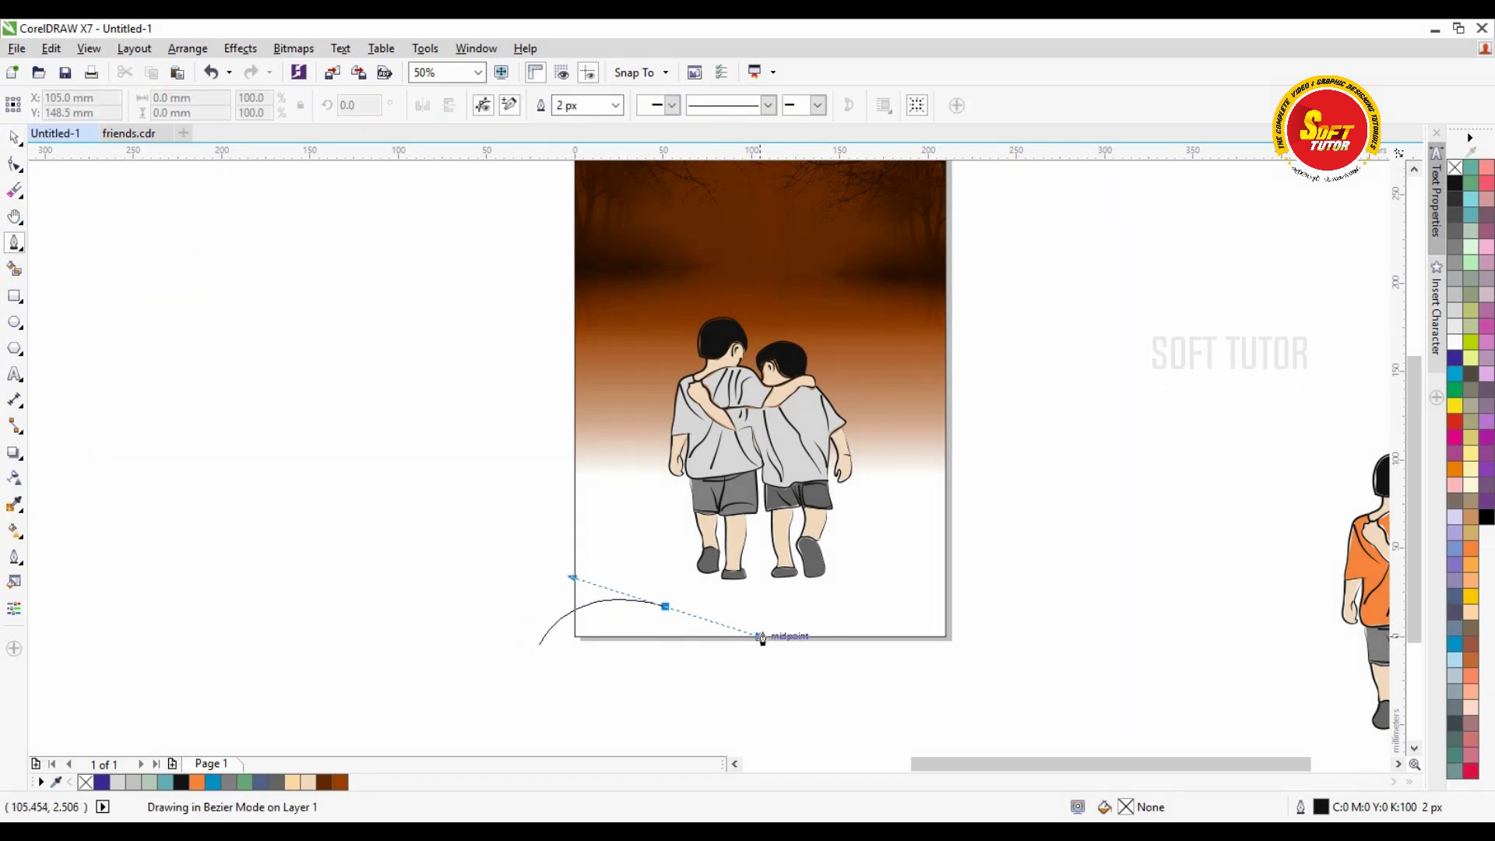
pyautogui.click(838, 604)
pyautogui.moveTo(971, 595); pyautogui.dragTo(979, 626)
pyautogui.click(965, 650)
pyautogui.click(554, 687)
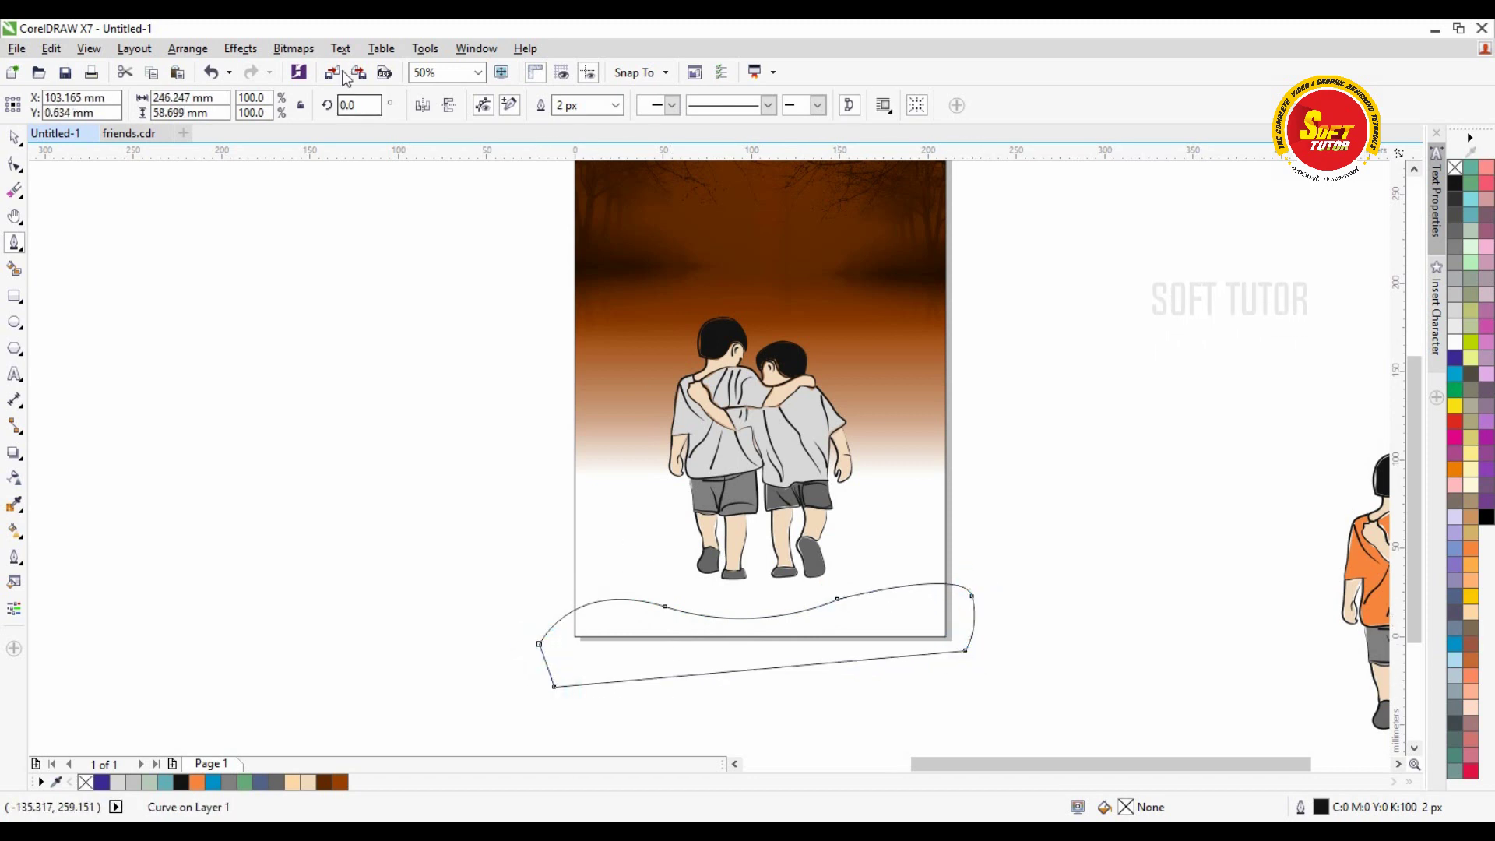
# Step: Place the wavy shape inside the page frame as PowerClip content
pyautogui.click(240, 49)
pyautogui.moveTo(267, 288)
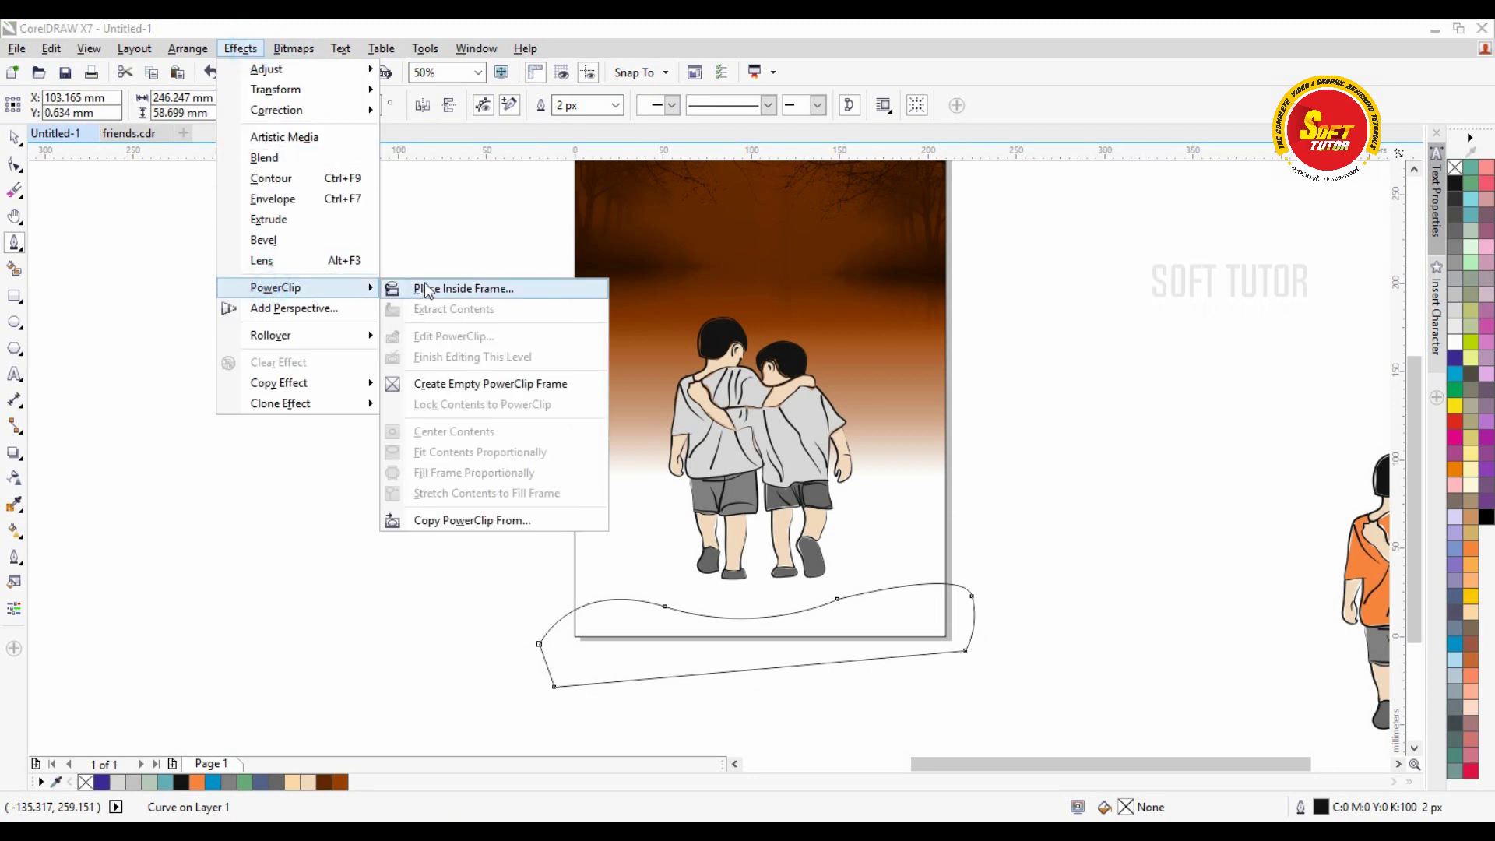
pyautogui.click(424, 282)
pyautogui.click(644, 256)
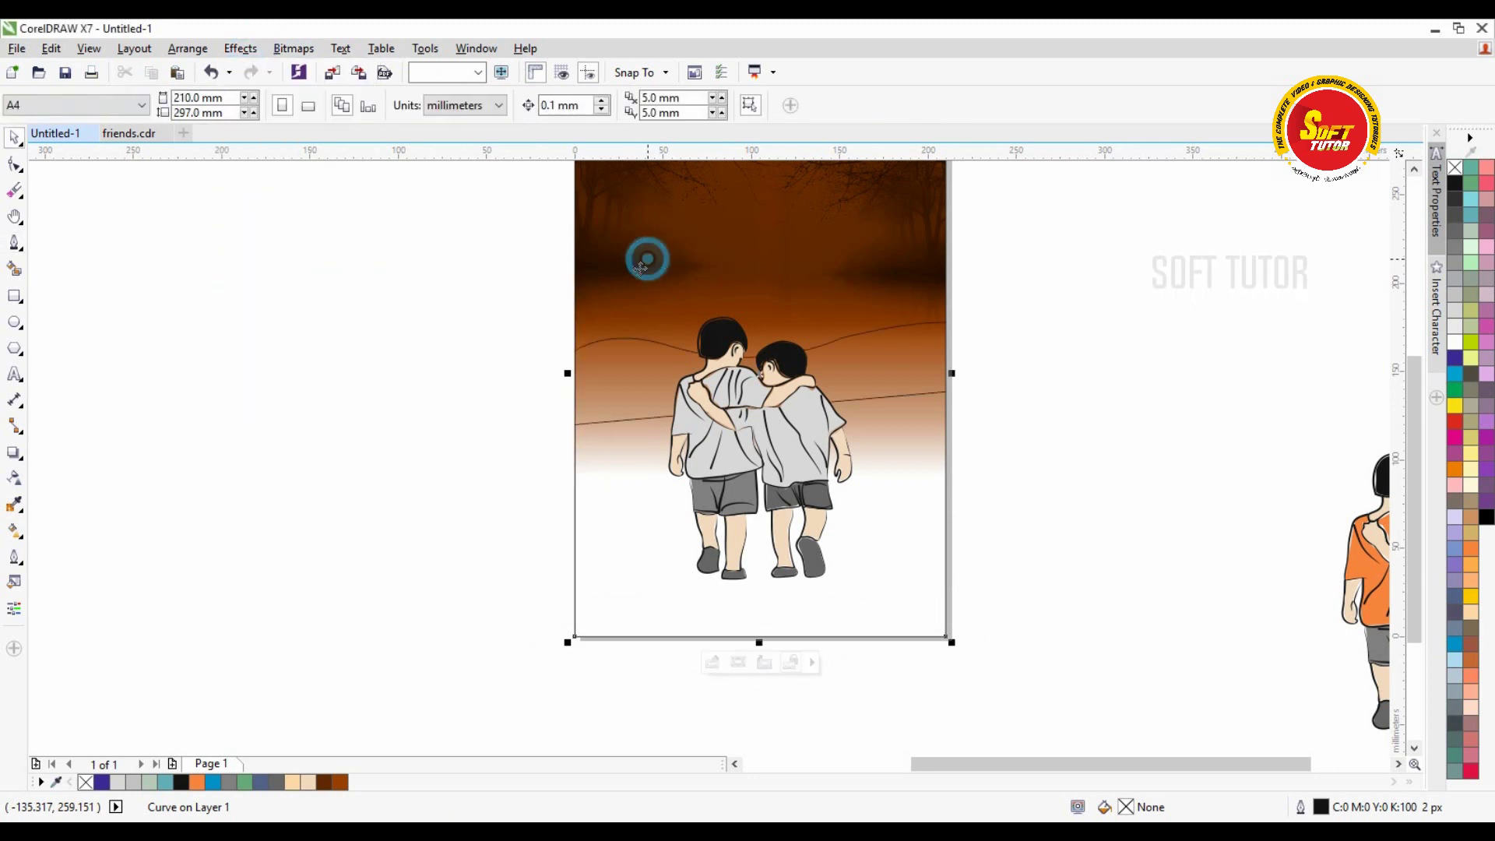
# Step: Within the frame's contents, move the wave back over the page's lower edge, rotate it to about 348° and scale it to about 114%
pyautogui.keyDown('ctrl'); pyautogui.click(893, 377); pyautogui.keyUp('ctrl')
pyautogui.click(882, 363)
pyautogui.moveTo(860, 390); pyautogui.dragTo(851, 629)
pyautogui.moveTo(974, 675); pyautogui.dragTo(1032, 703)
pyautogui.click(981, 607)
pyautogui.moveTo(1036, 550); pyautogui.dragTo(1048, 605)
# Step: Reposition the wave's two bottom corner nodes so its left side is vertical and its base extends below the page
pyautogui.click(15, 164)
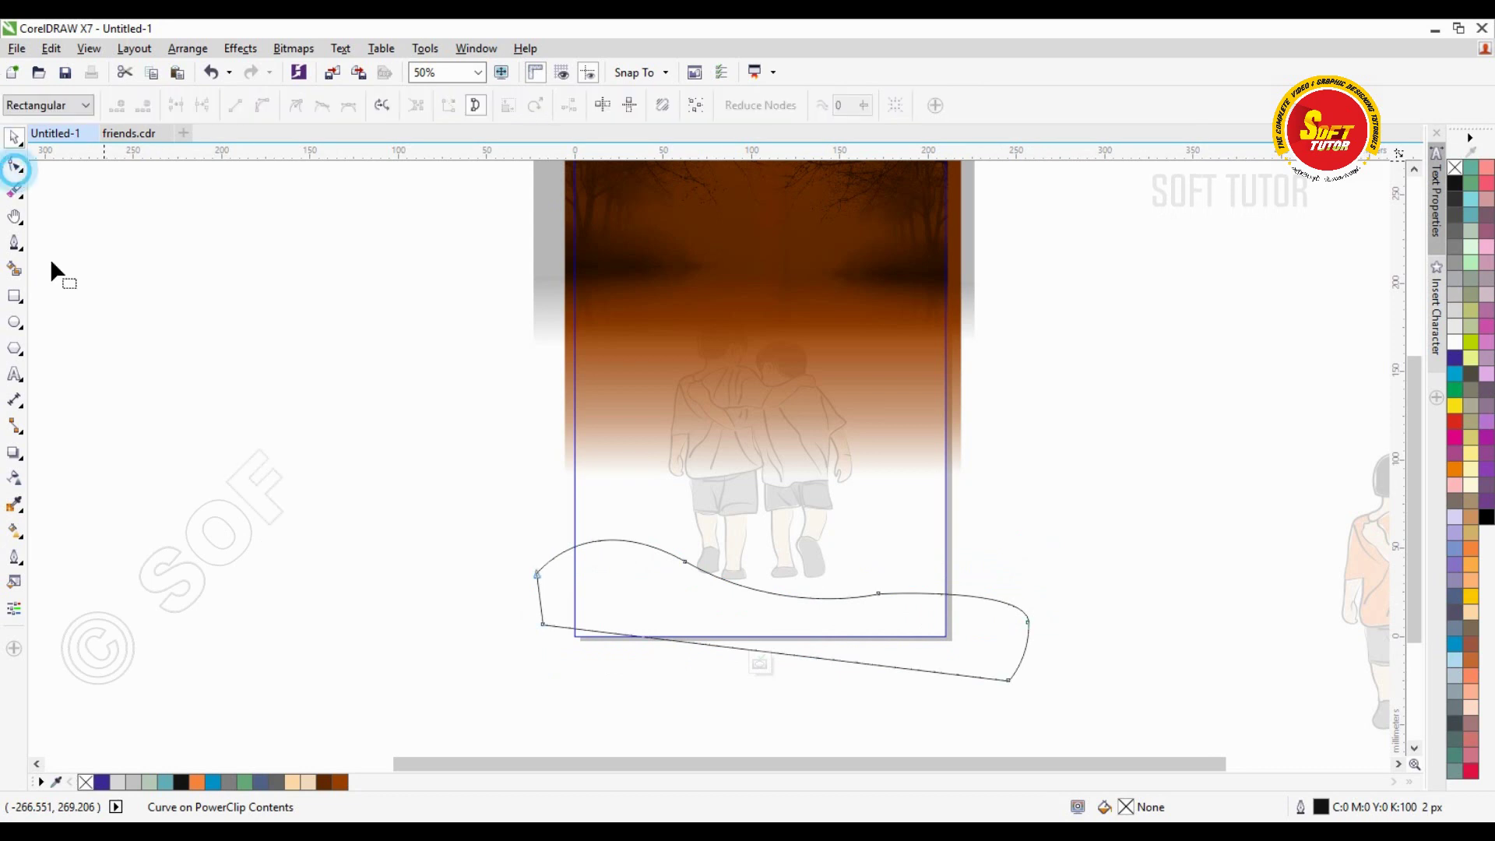
pyautogui.click(543, 625)
pyautogui.moveTo(539, 663); pyautogui.dragTo(536, 656)
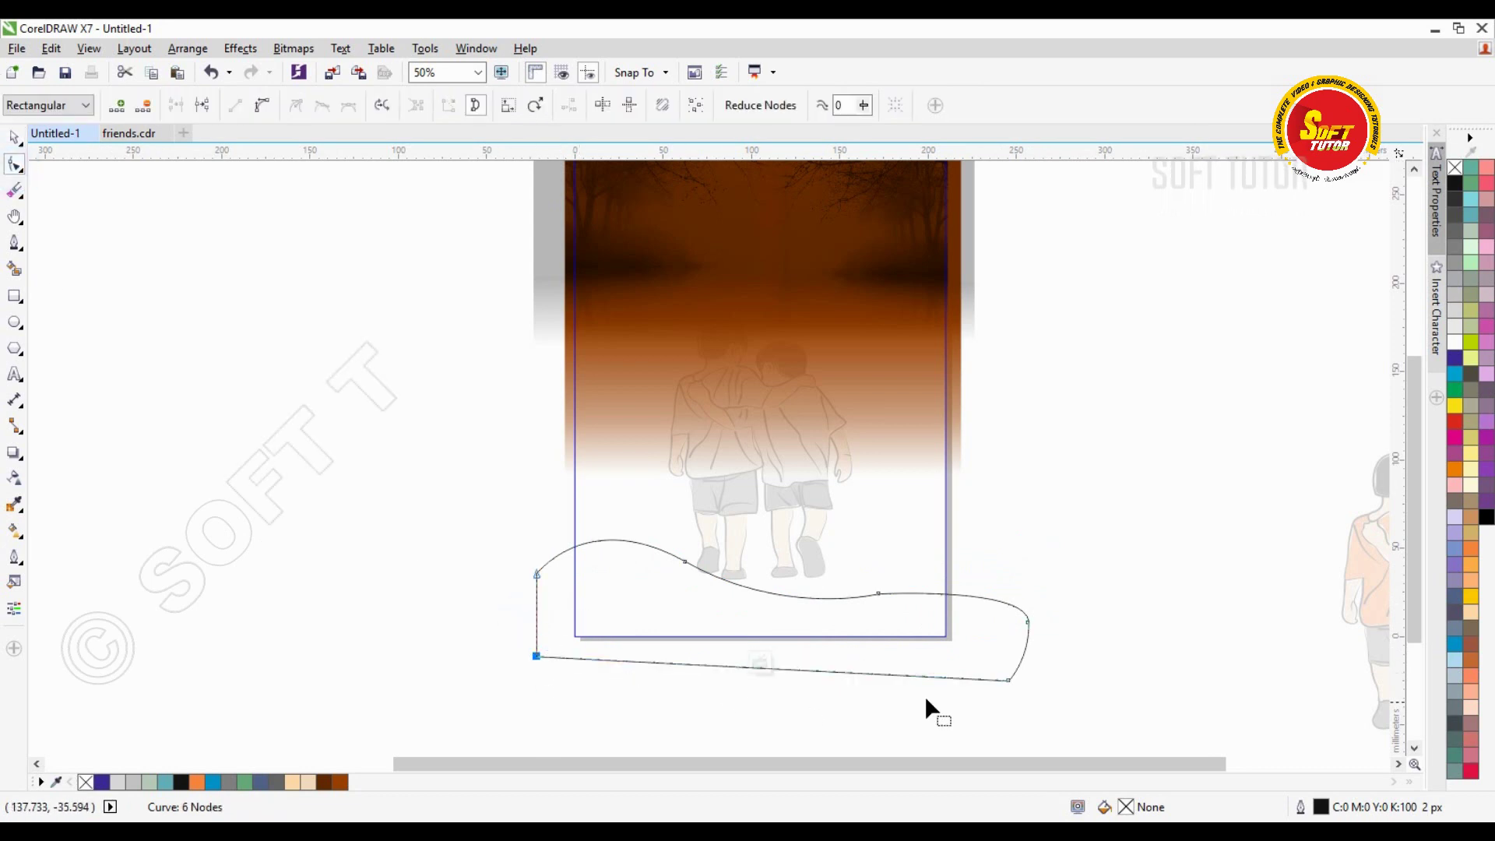
pyautogui.moveTo(999, 685); pyautogui.dragTo(990, 671)
# Step: Delete the wave's upper-edge node near the page's right side
pyautogui.click(919, 592)
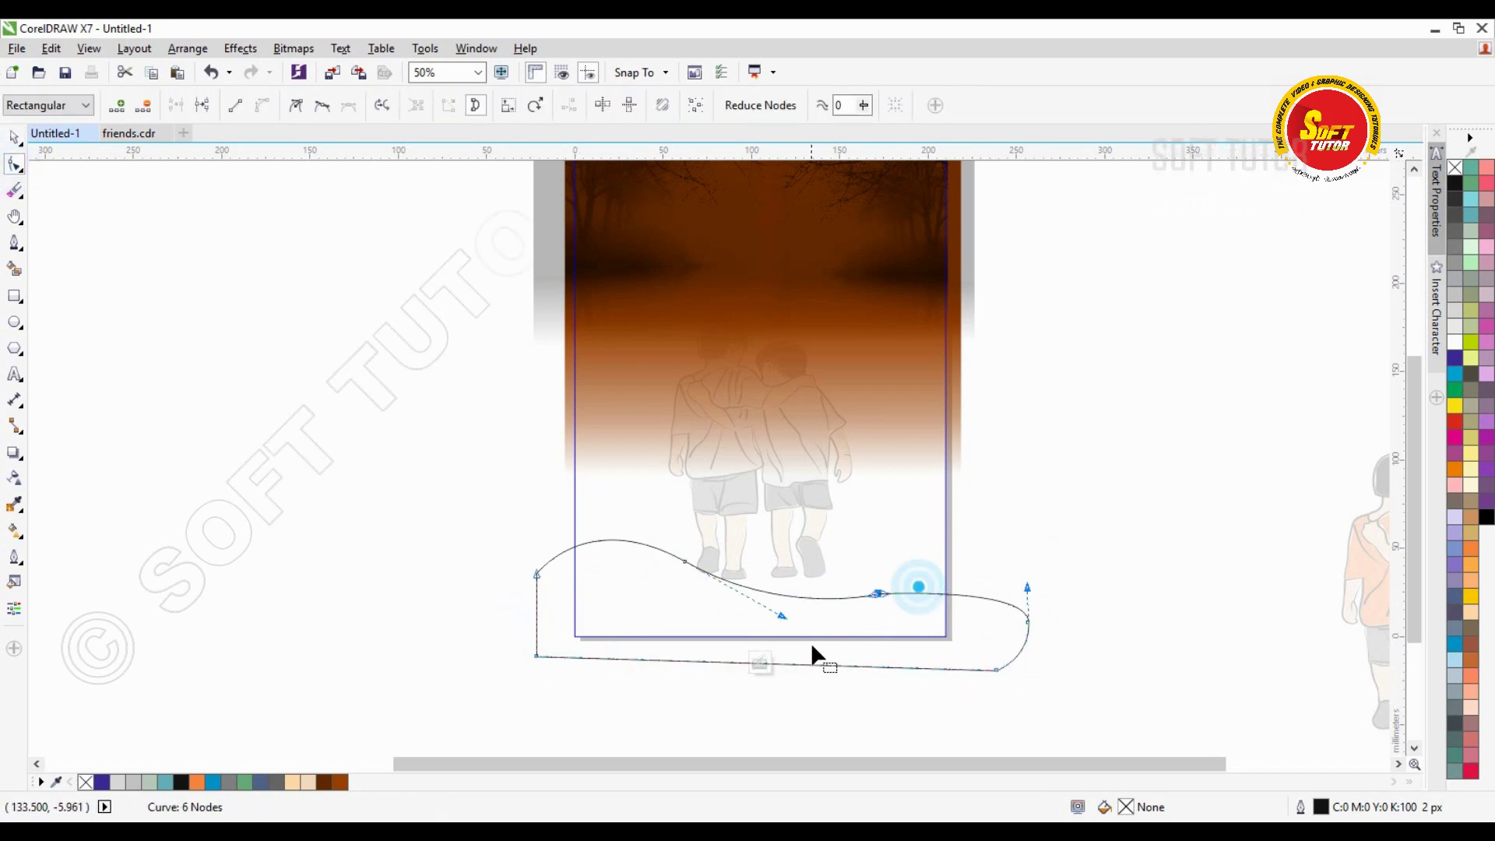
pyautogui.click(322, 107)
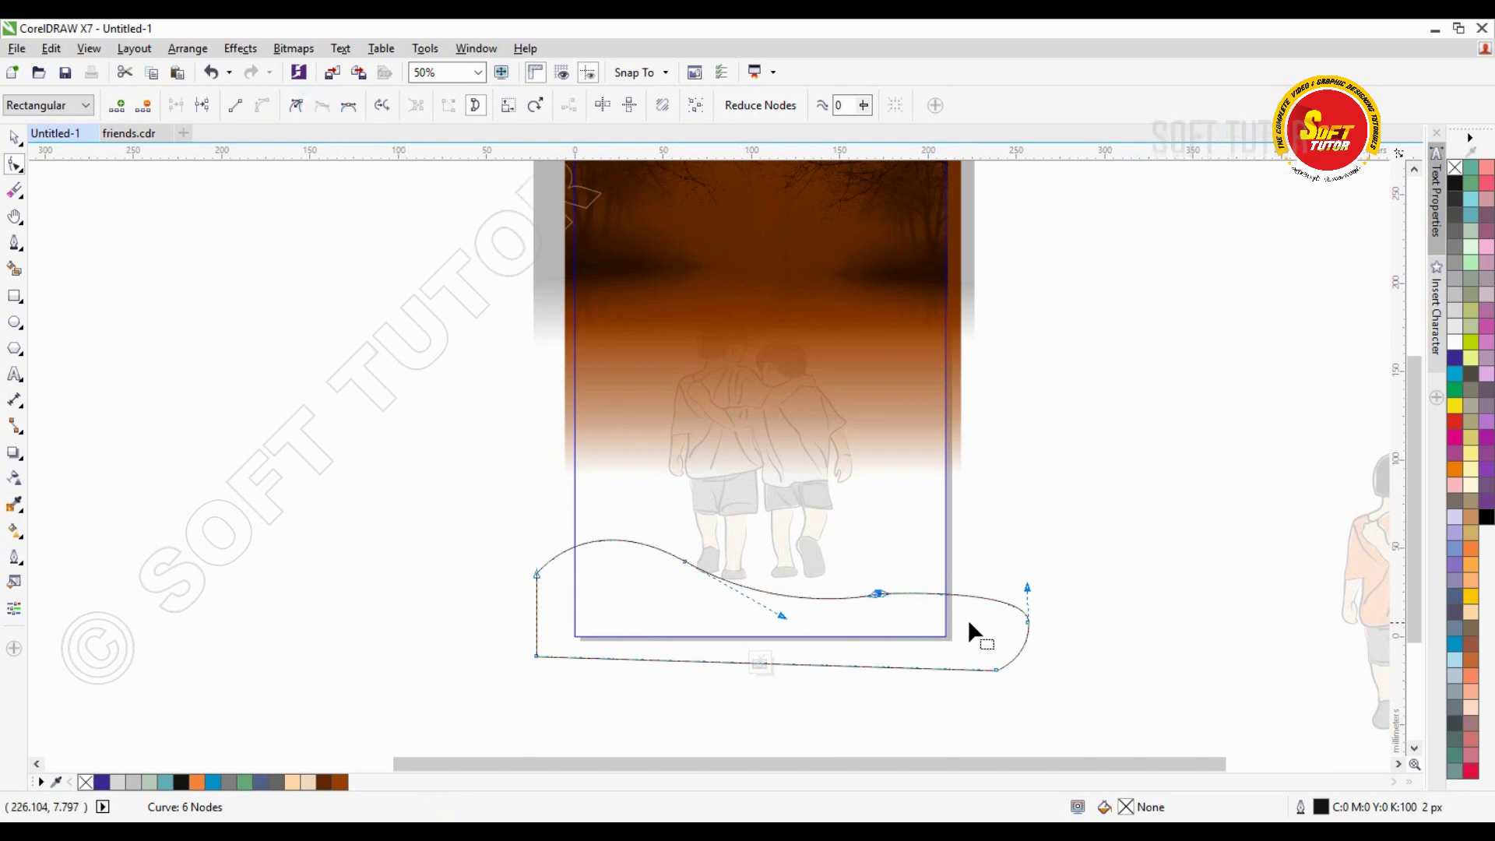
pyautogui.press('Delete')
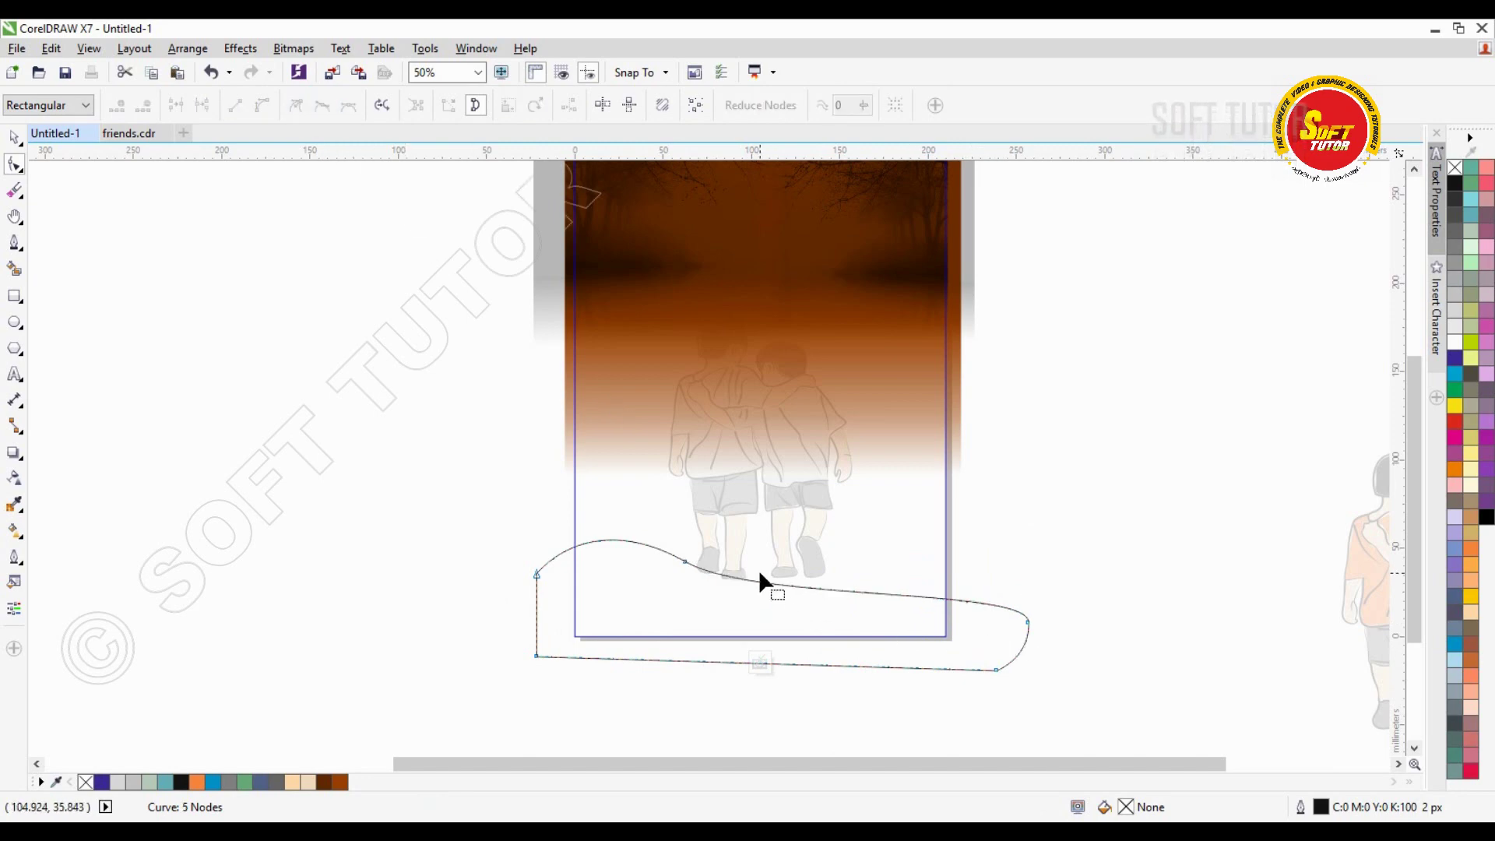
# Step: Reshape the wave's upper edge with its nodes and curve handles into a smooth dip below the boys' feet and a rise at the right
pyautogui.moveTo(687, 564); pyautogui.dragTo(683, 585)
pyautogui.moveTo(1022, 591); pyautogui.dragTo(994, 533)
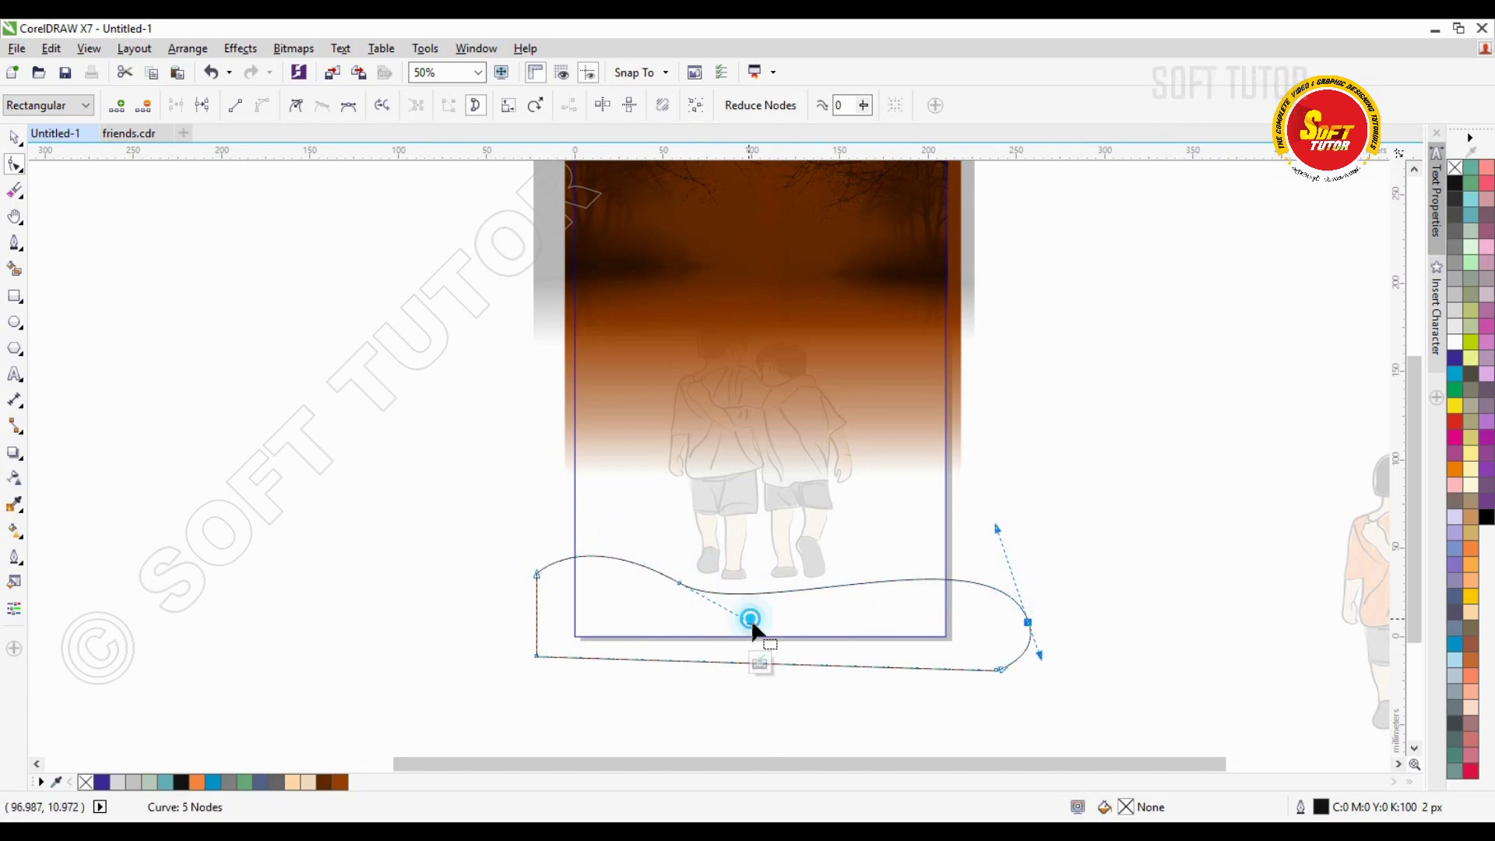
pyautogui.click(682, 585)
pyautogui.moveTo(779, 640); pyautogui.dragTo(794, 668)
pyautogui.moveTo(994, 531); pyautogui.dragTo(987, 497)
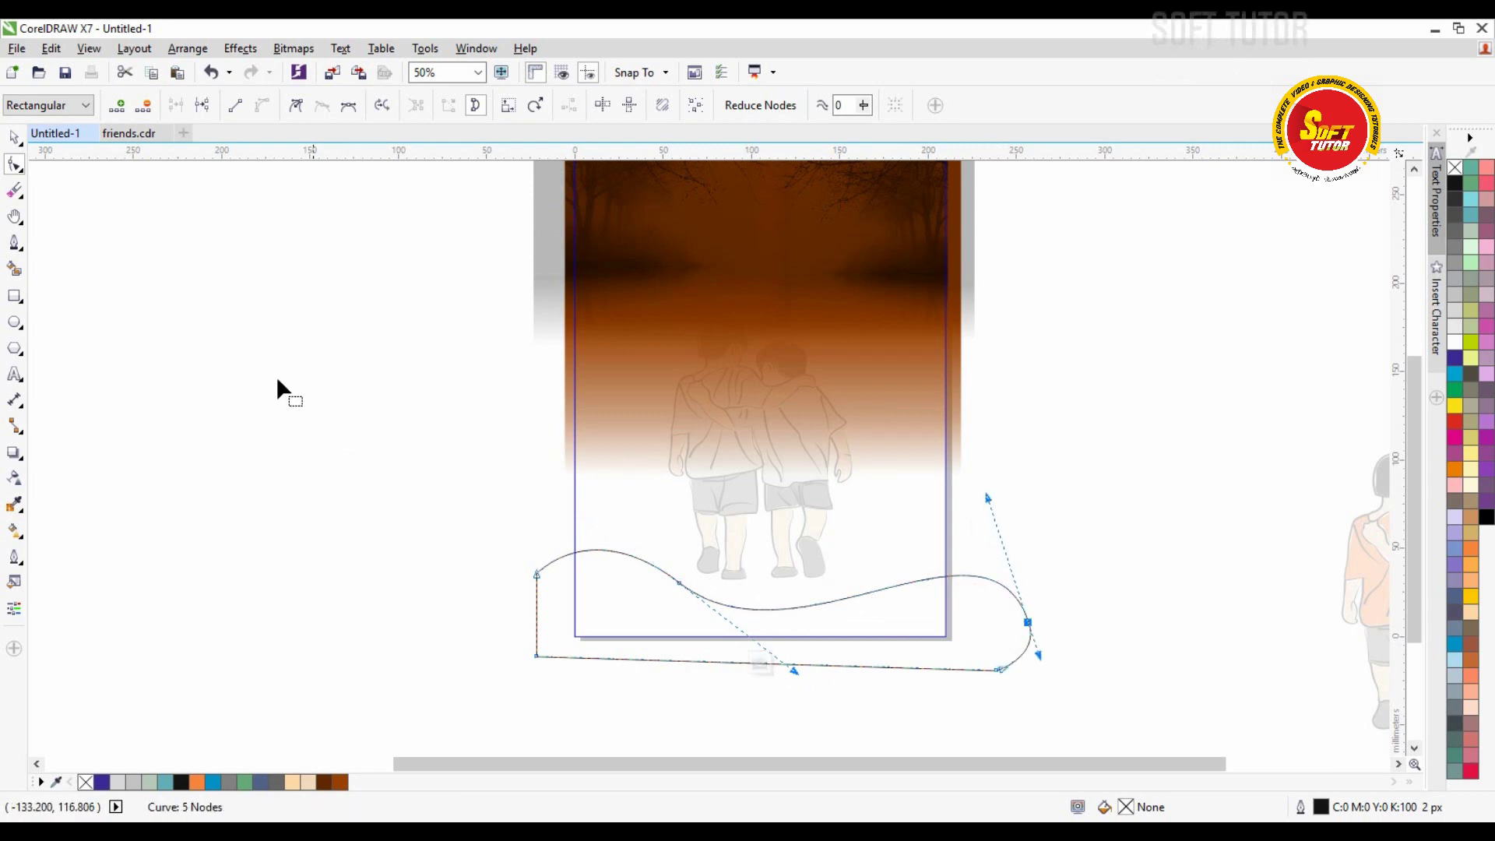
pyautogui.click(13, 137)
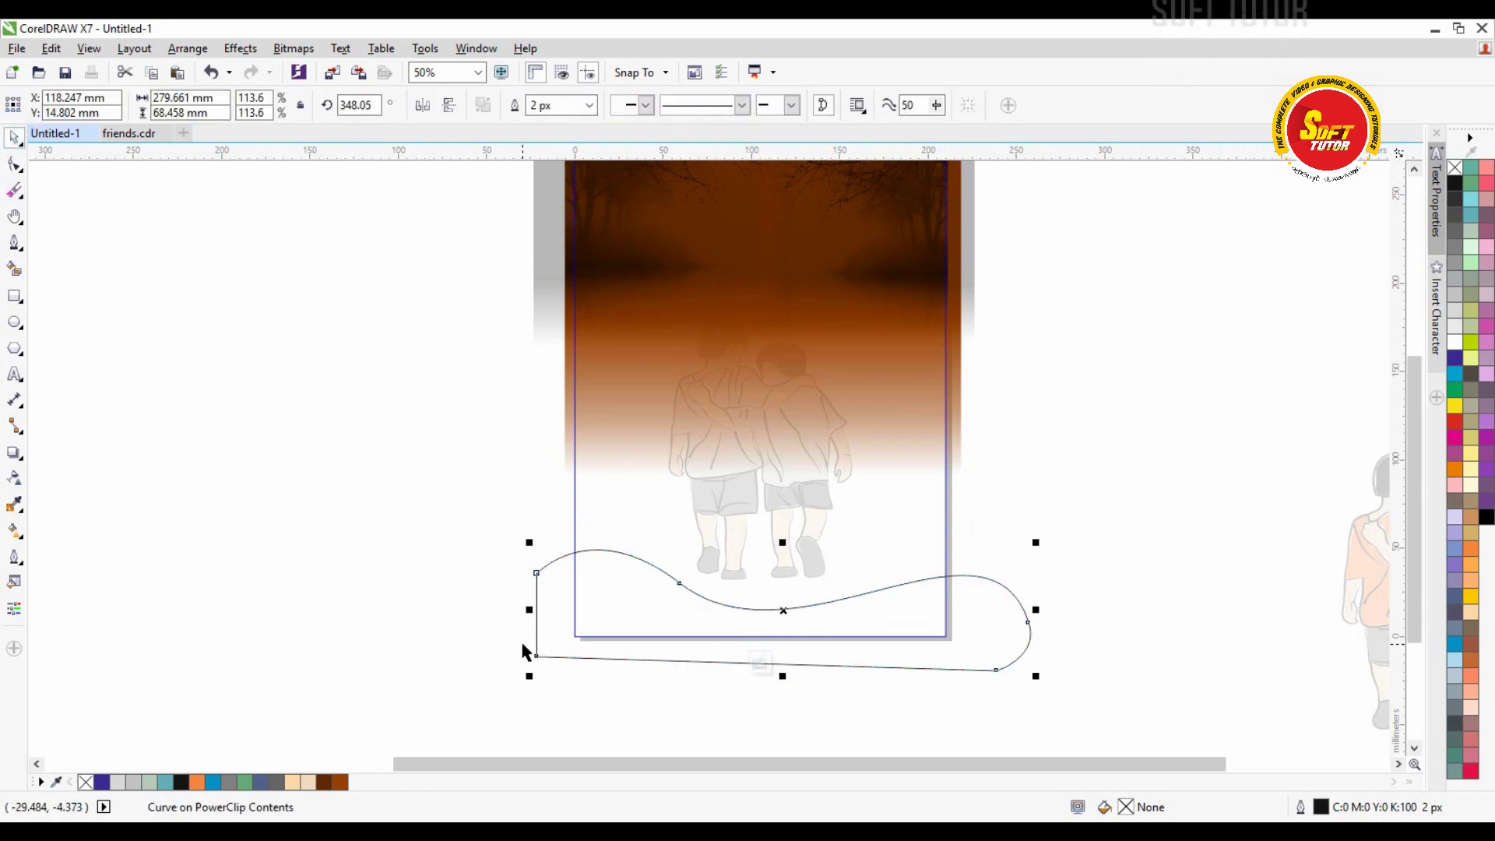
# Step: Fill the wave with orange C0 M60 Y100 K0, remove its outline, and finish editing the frame's contents
pyautogui.click(1108, 607)
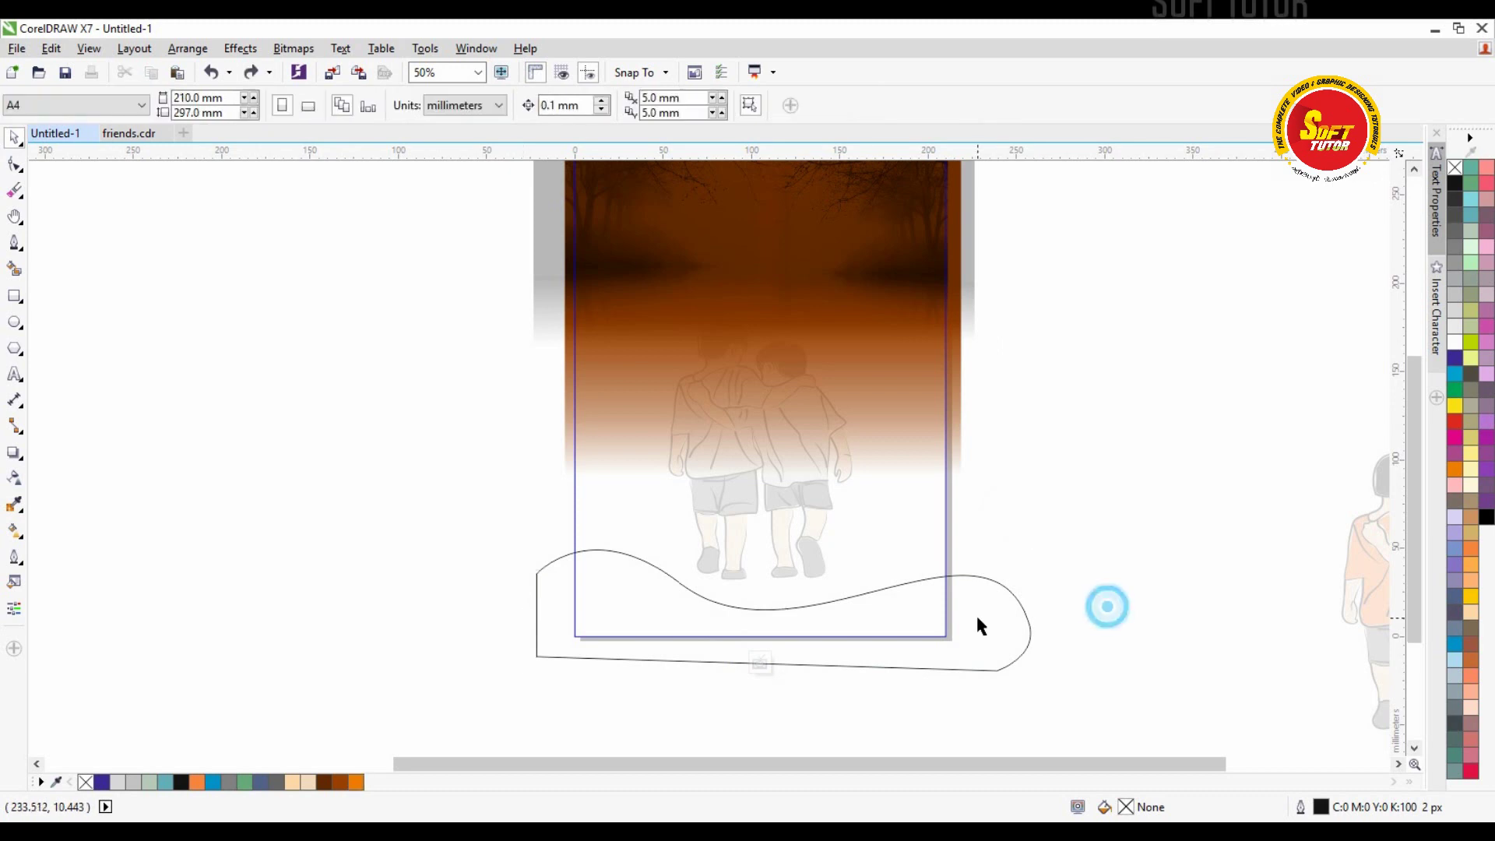
pyautogui.click(978, 618)
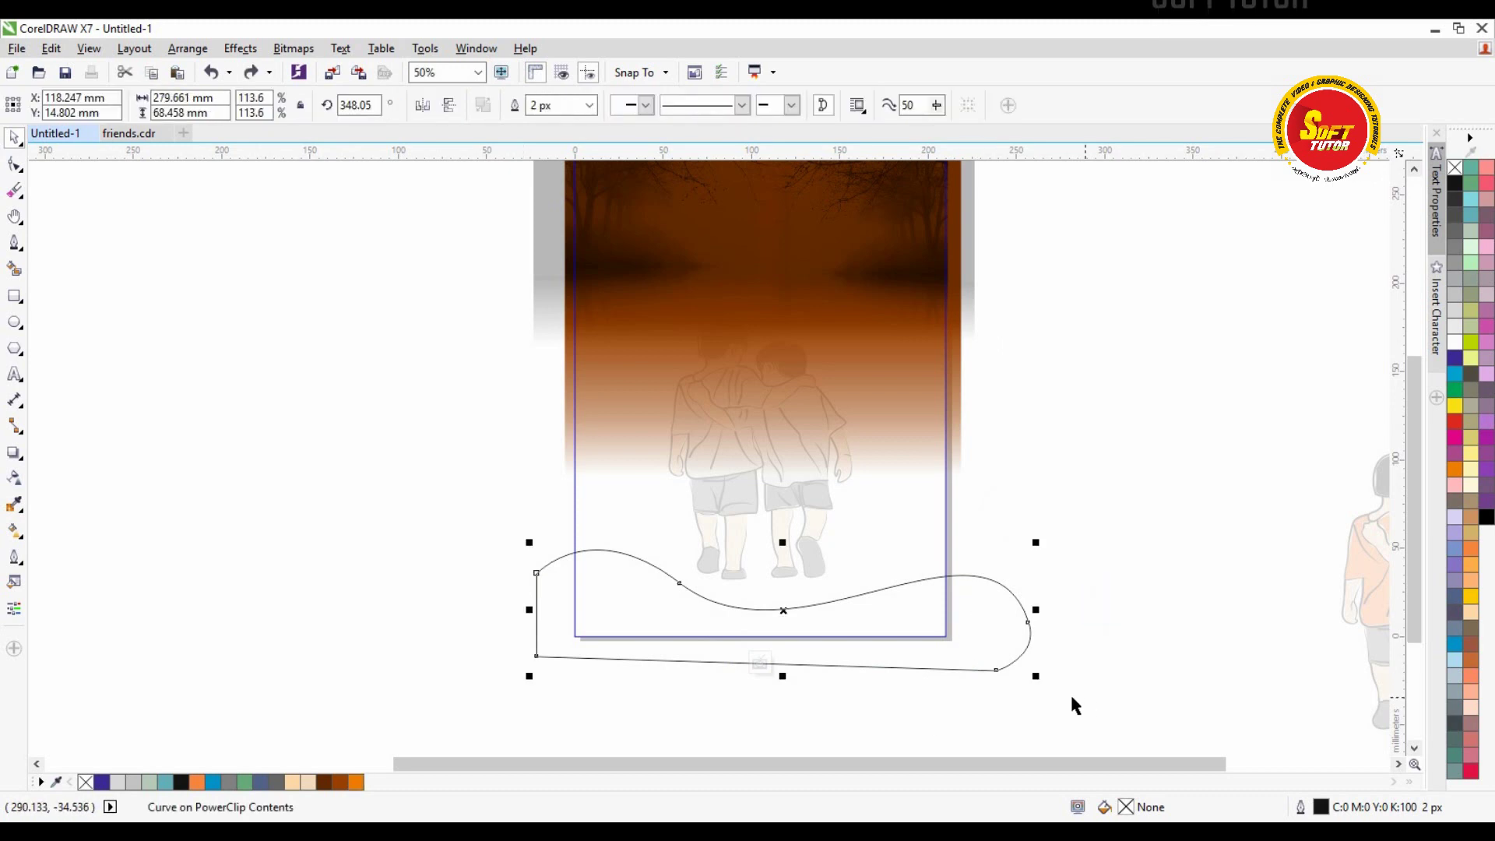
pyautogui.click(1455, 470)
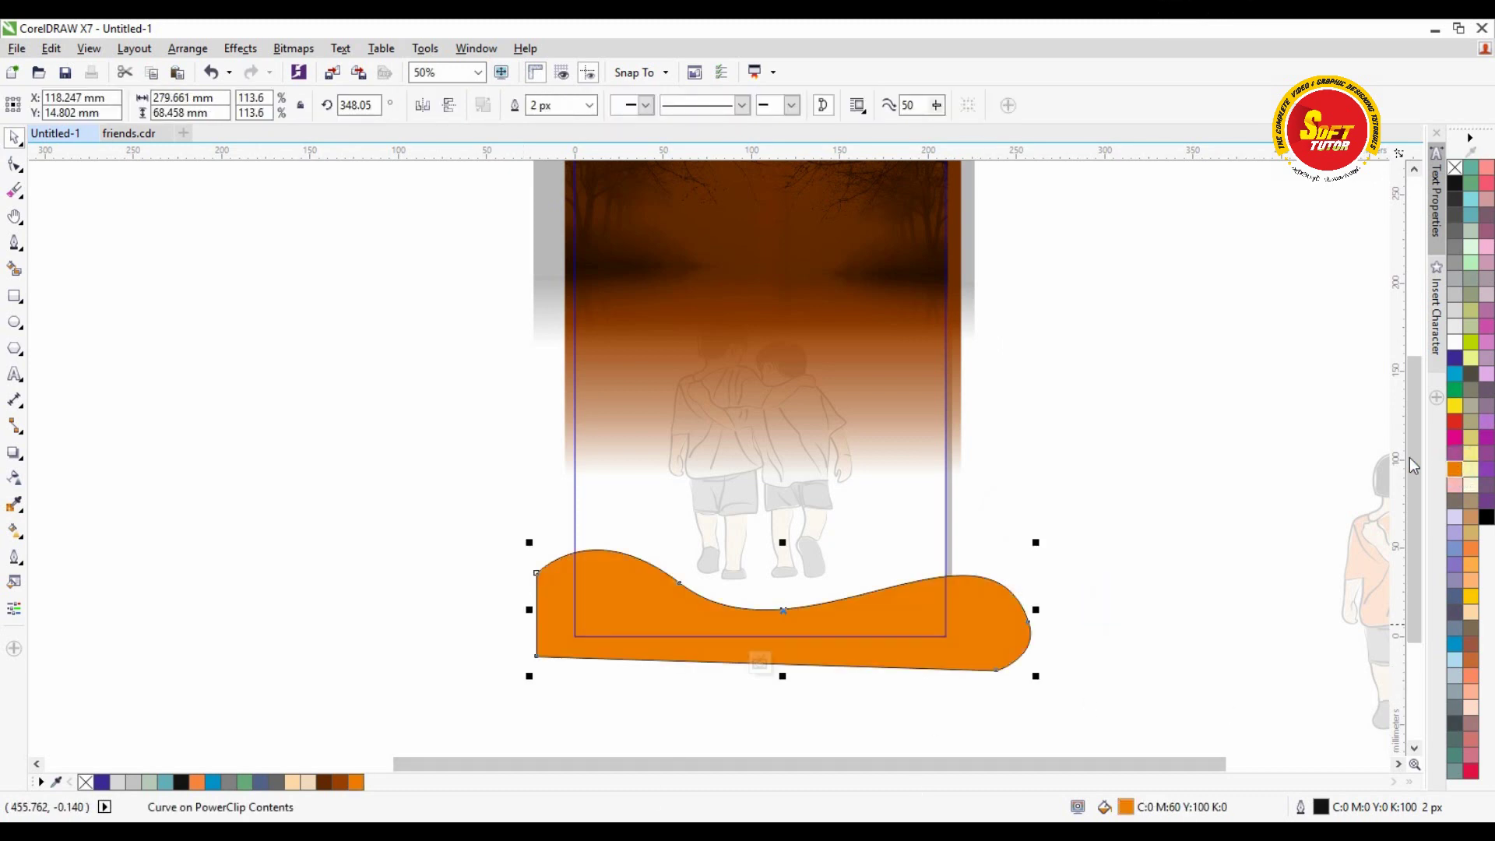
pyautogui.rightClick(1455, 166)
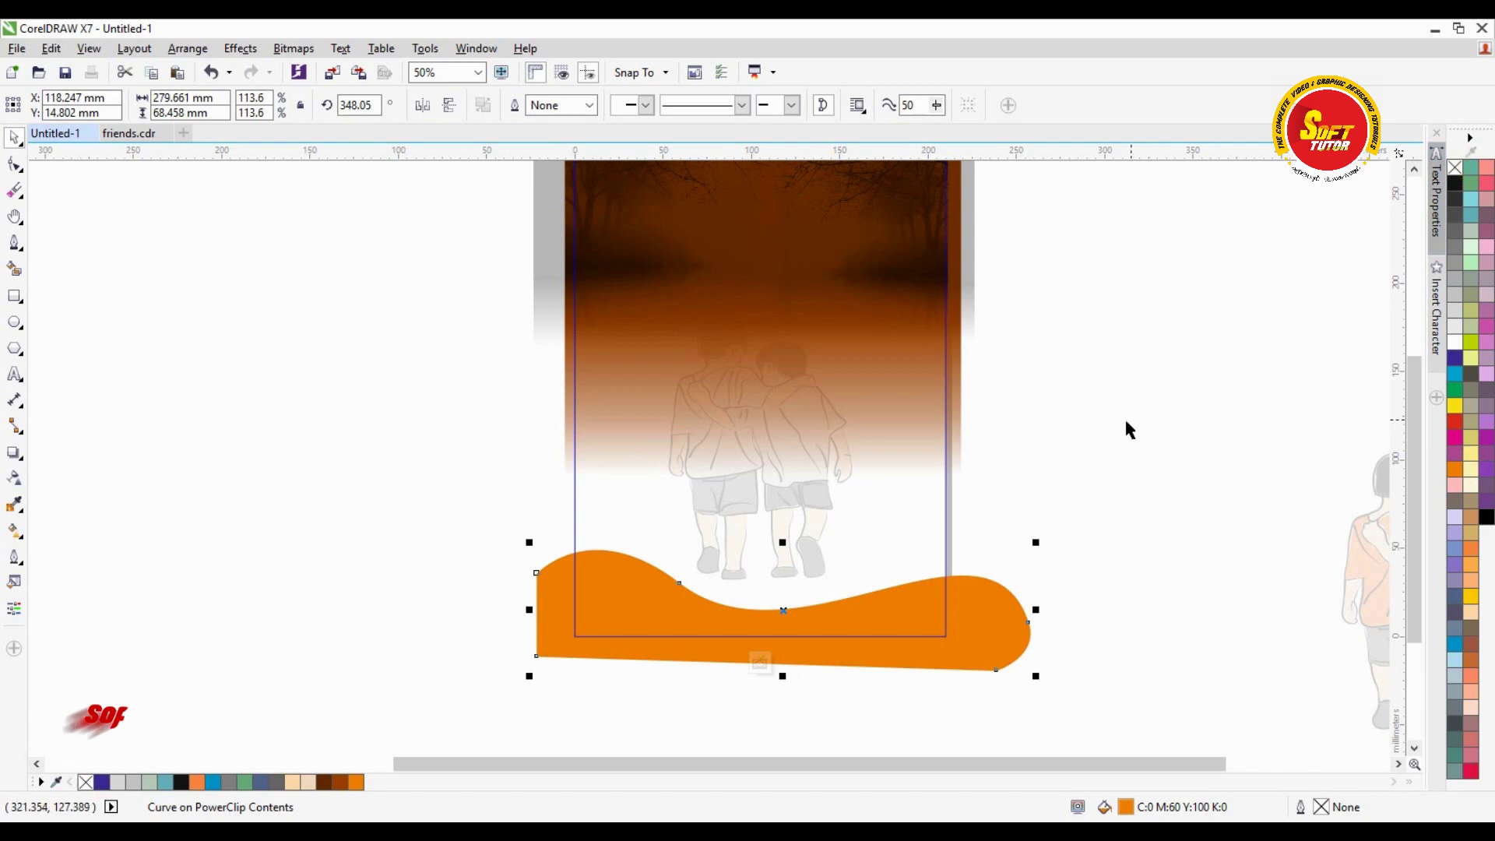
pyautogui.keyDown('ctrl'); pyautogui.click(1107, 429); pyautogui.keyUp('ctrl')
pyautogui.click(1108, 430)
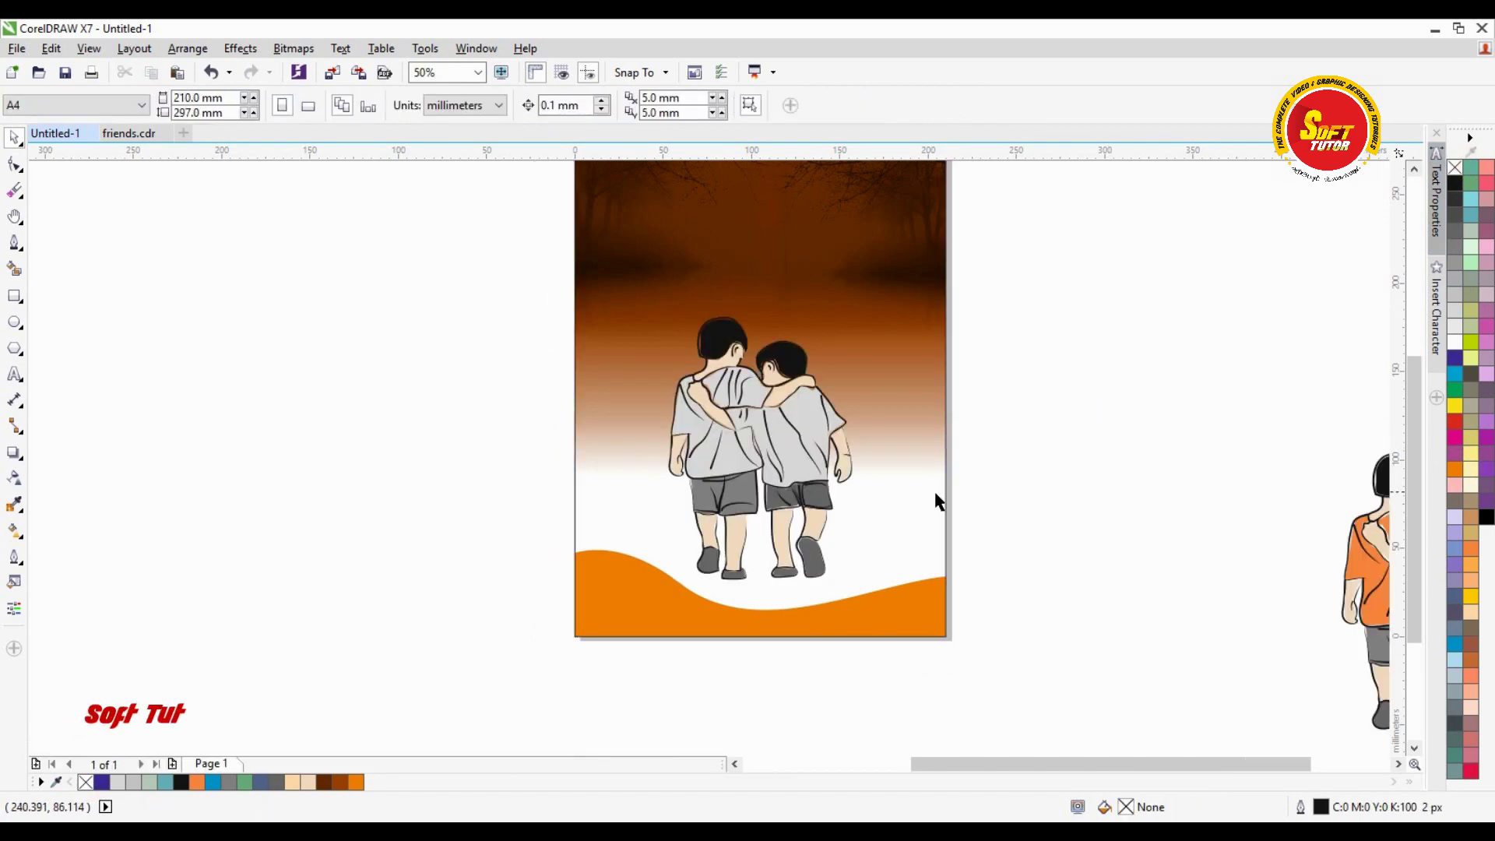
# Step: Reopen the page frame's contents, select the fading brown rectangle, and undo a trial move of it off the page
pyautogui.click(894, 507)
pyautogui.keyDown('ctrl'); pyautogui.click(885, 504); pyautogui.keyUp('ctrl')
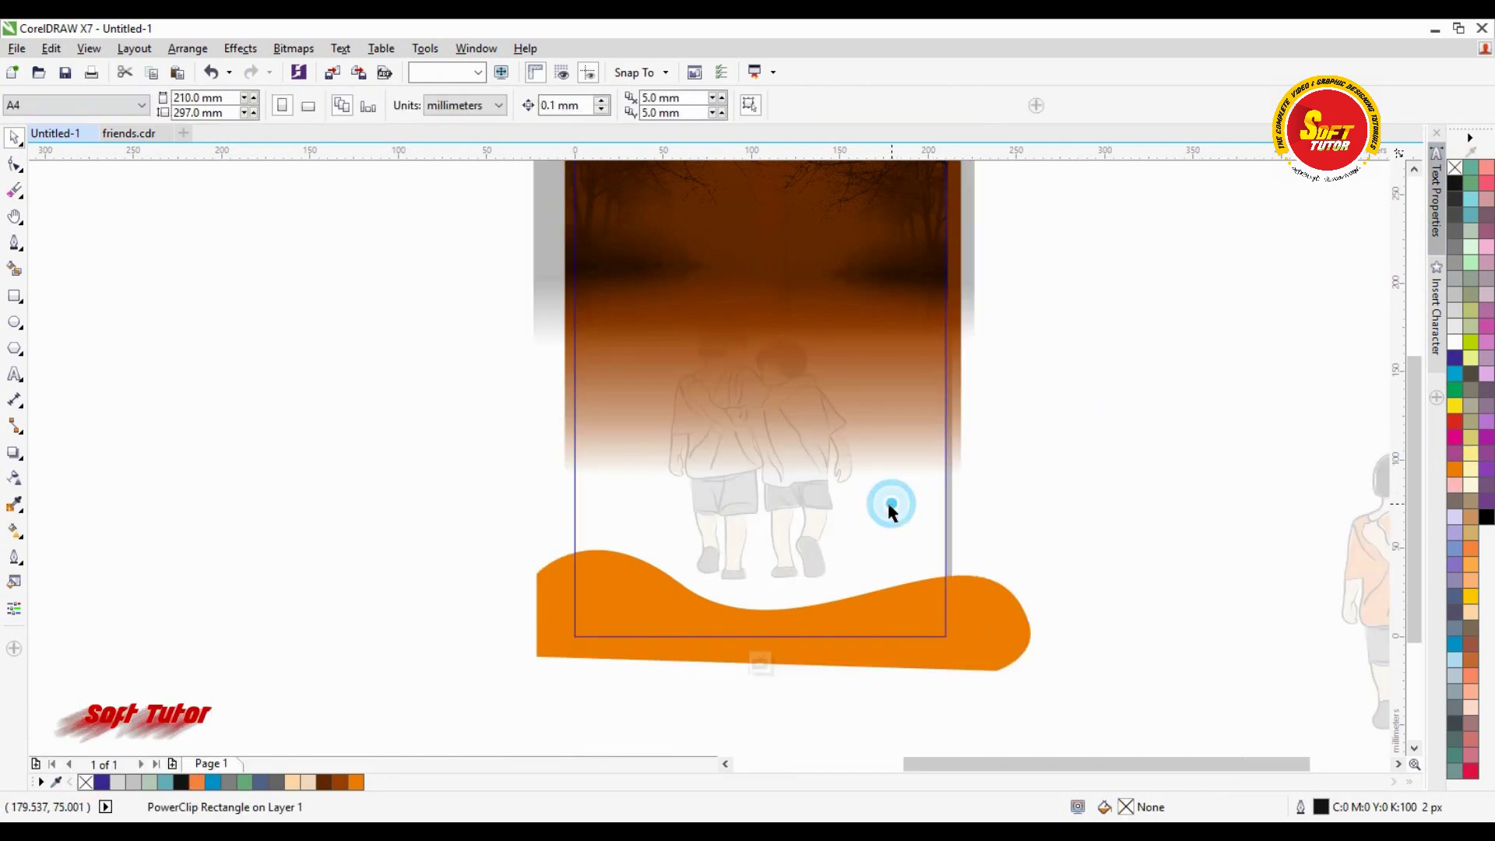
pyautogui.click(567, 394)
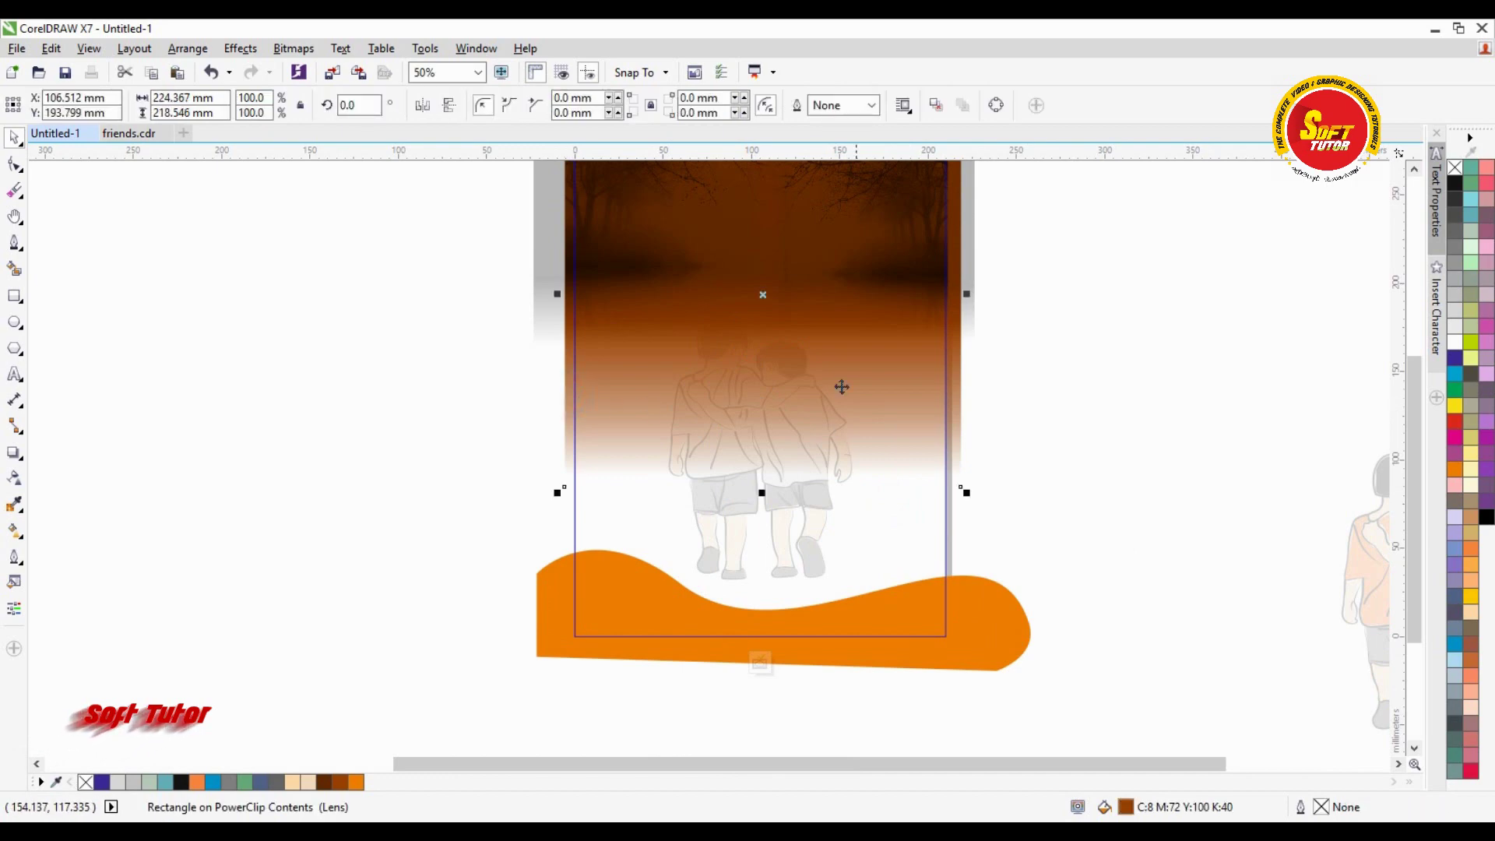
pyautogui.moveTo(762, 292); pyautogui.dragTo(1172, 315)
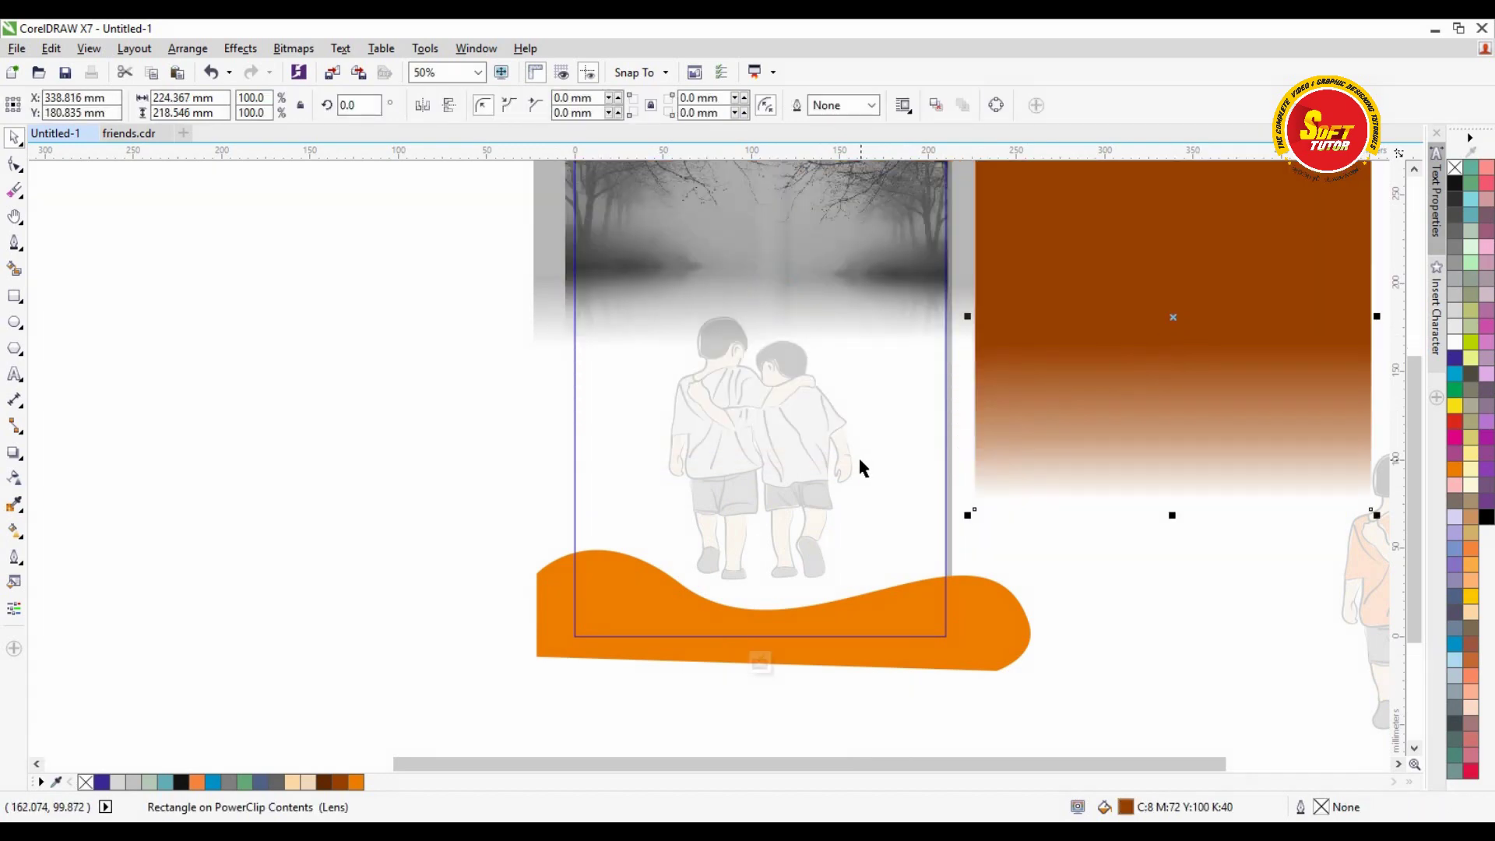
pyautogui.hotkey('ctrl', 'z')
# Step: Duplicate the fading brown rectangle, mirror the copy vertically, and place it behind the orange wave, extending below the page
pyautogui.scroll(-2, 661, 449)
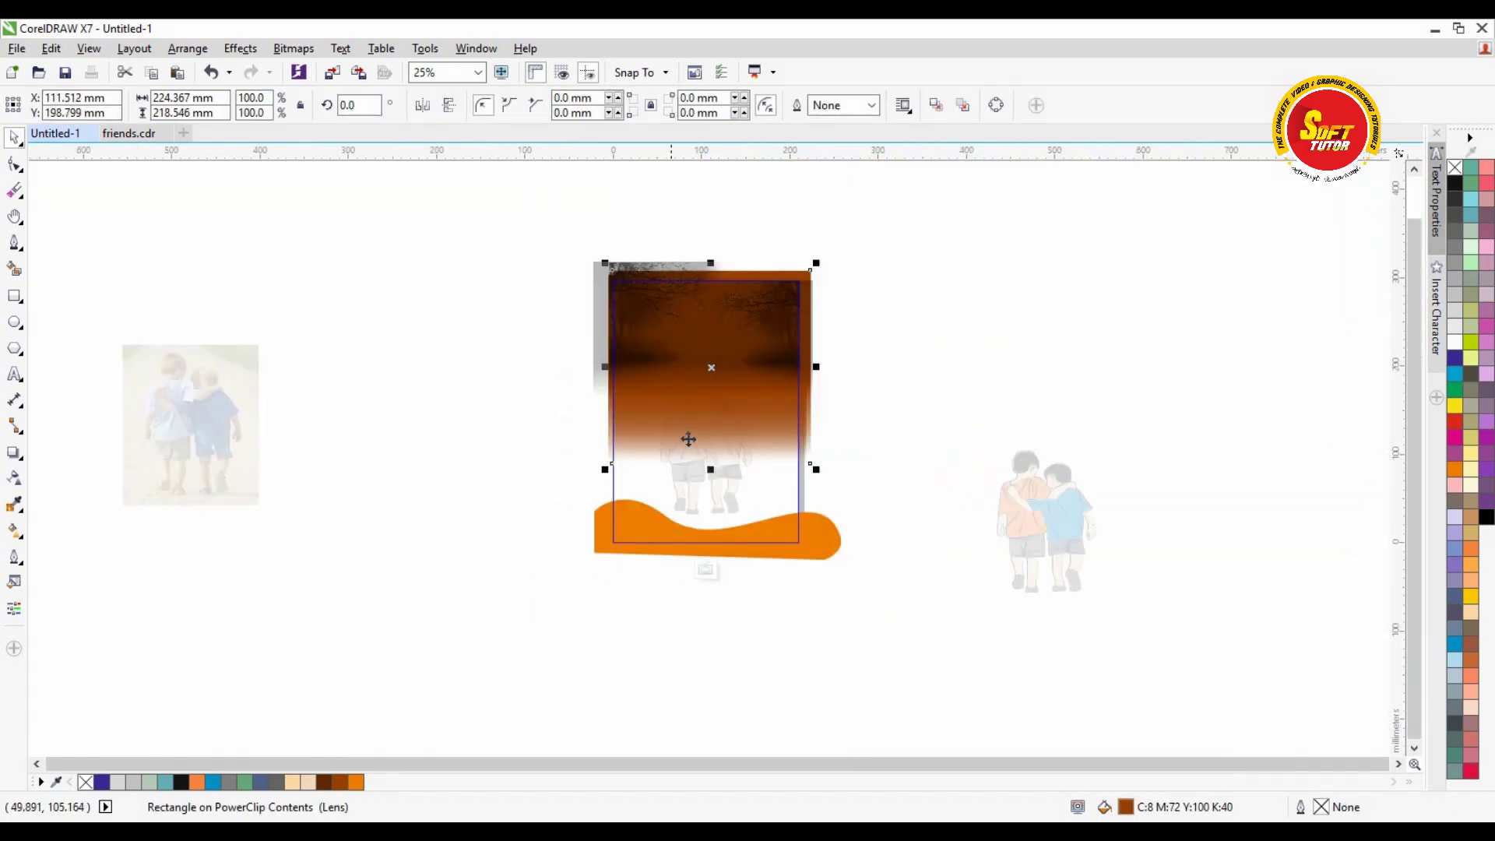
pyautogui.moveTo(712, 367); pyautogui.dragTo(842, 583)
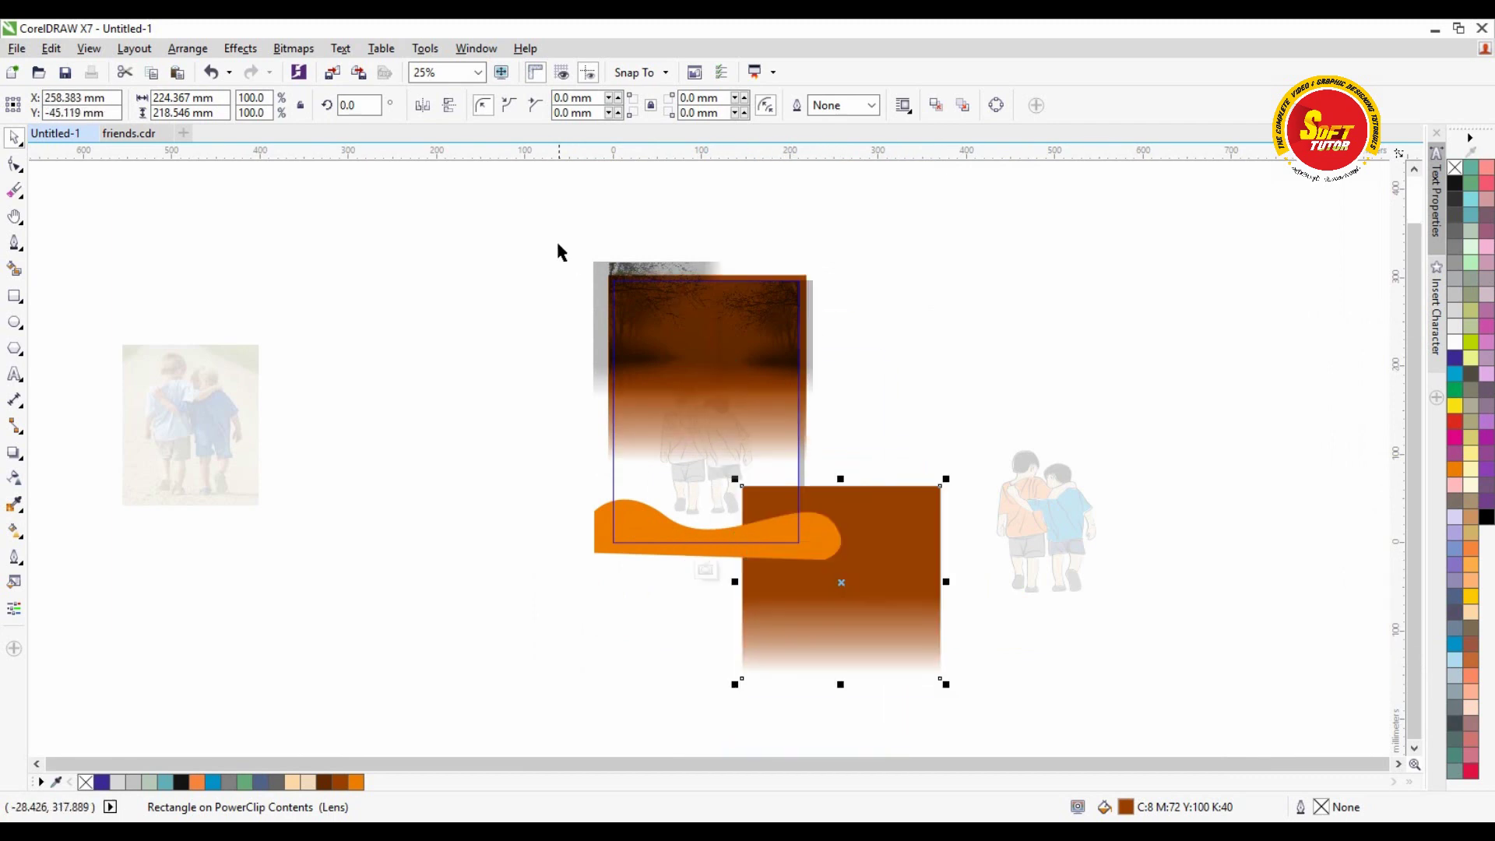
pyautogui.click(449, 111)
pyautogui.moveTo(880, 622); pyautogui.dragTo(746, 611)
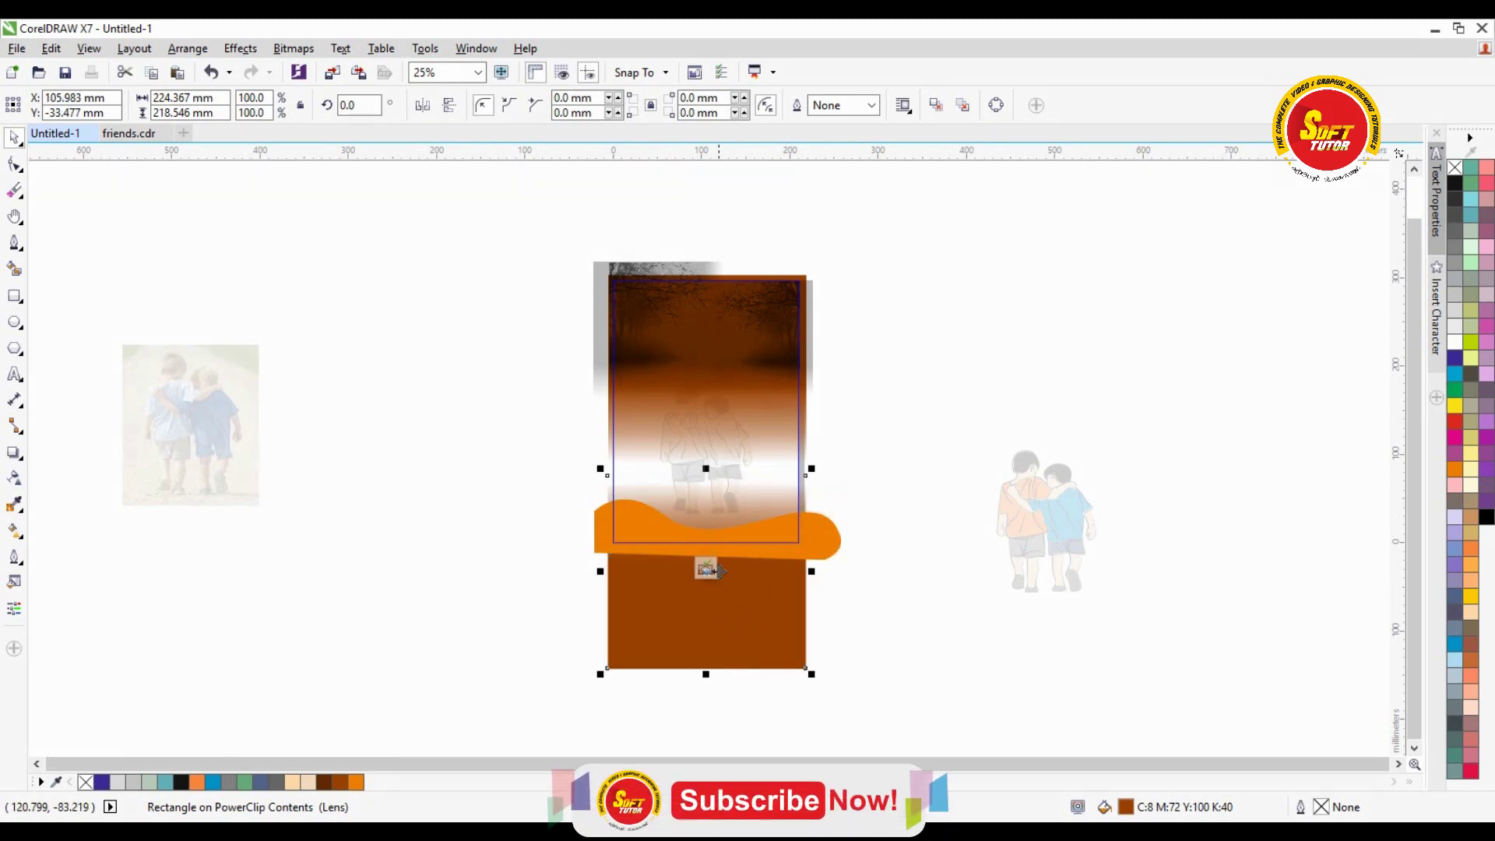
# Step: Reduce the mirrored brown copy's height to about 103 mm and position it so its fade rises just above the orange wave
pyautogui.moveTo(705, 472); pyautogui.dragTo(743, 547)
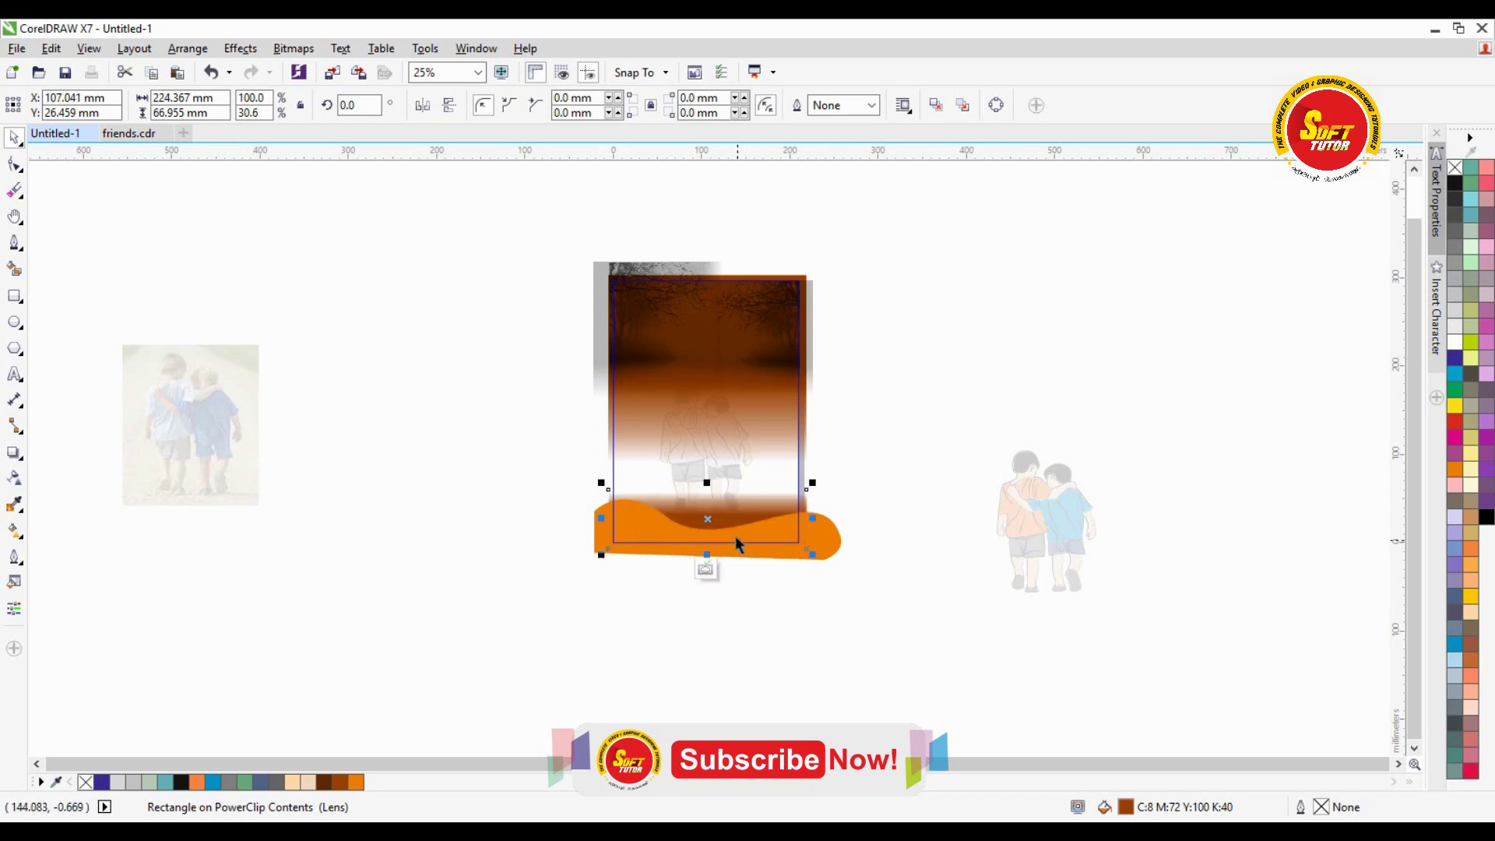
pyautogui.scroll(1, 703, 517)
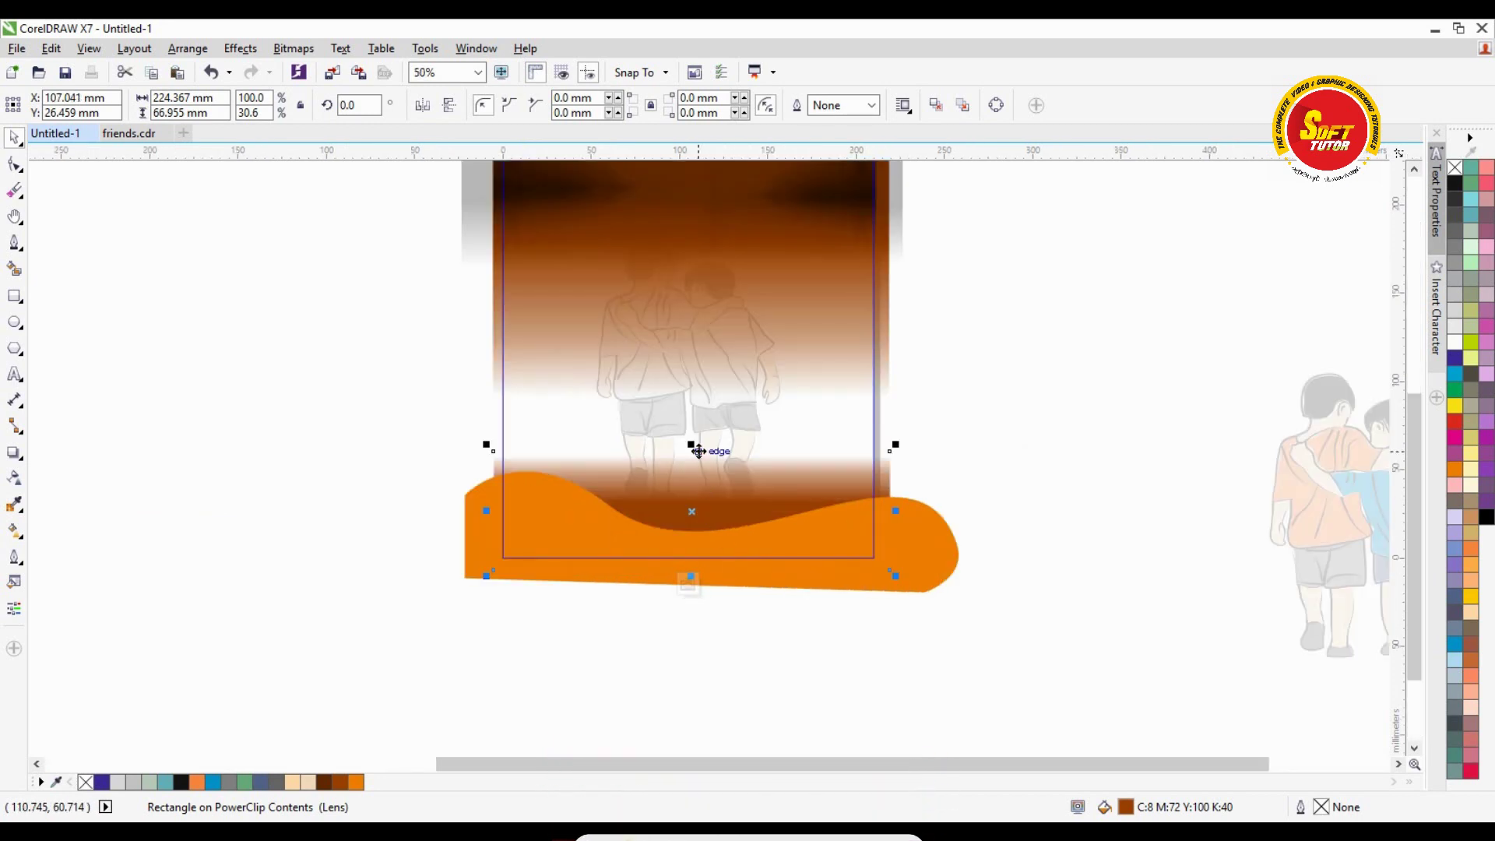
pyautogui.moveTo(691, 445); pyautogui.dragTo(691, 382)
pyautogui.moveTo(703, 500); pyautogui.dragTo(692, 545)
pyautogui.moveTo(758, 615); pyautogui.dragTo(751, 622)
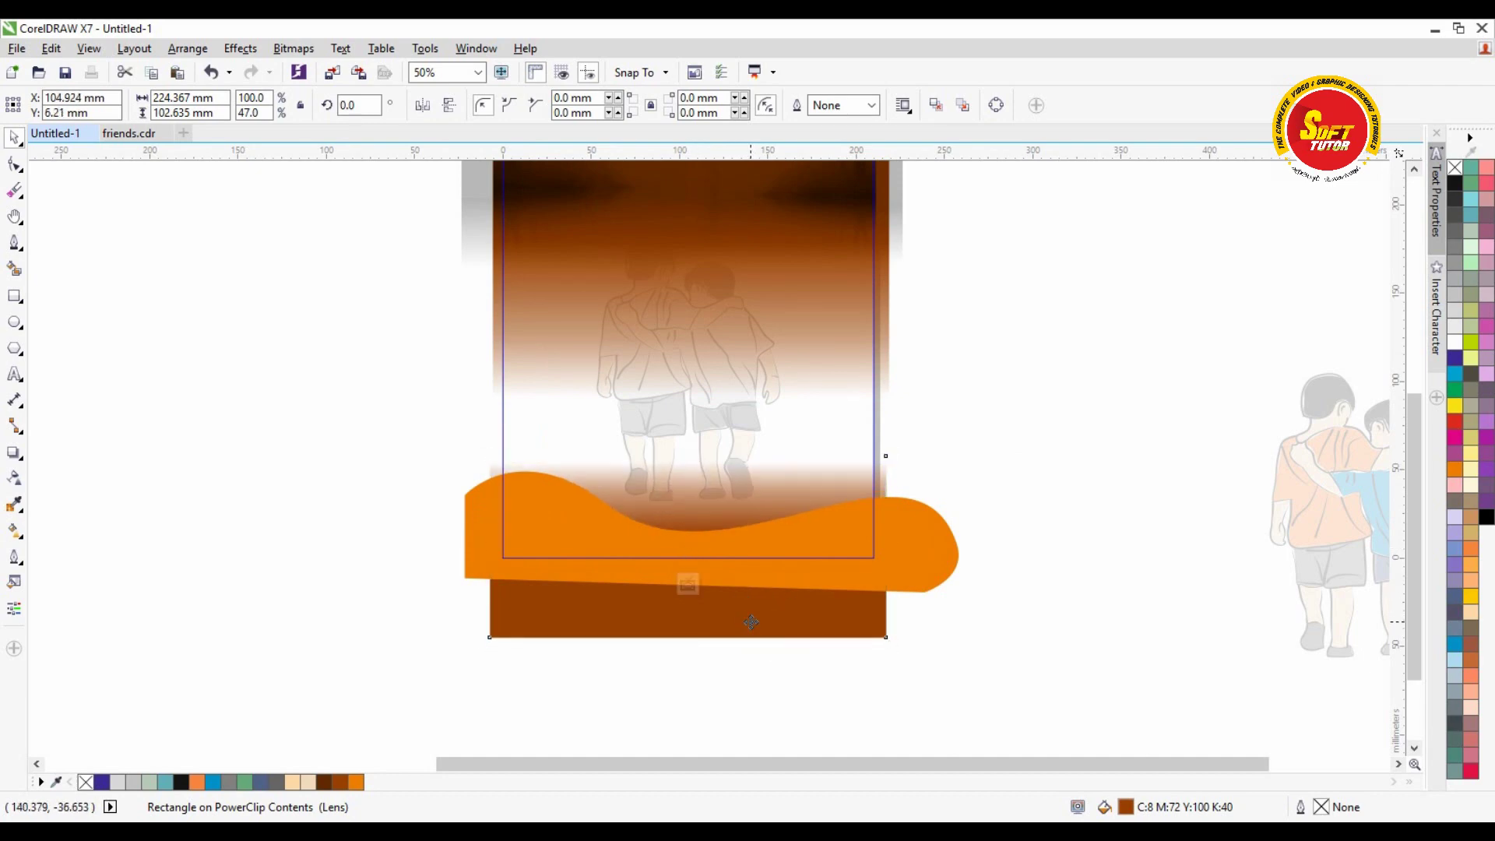
# Step: Finish editing the page frame's contents and clear the selection
pyautogui.keyDown('ctrl'); pyautogui.click(1063, 403); pyautogui.keyUp('ctrl')
pyautogui.click(1088, 393)
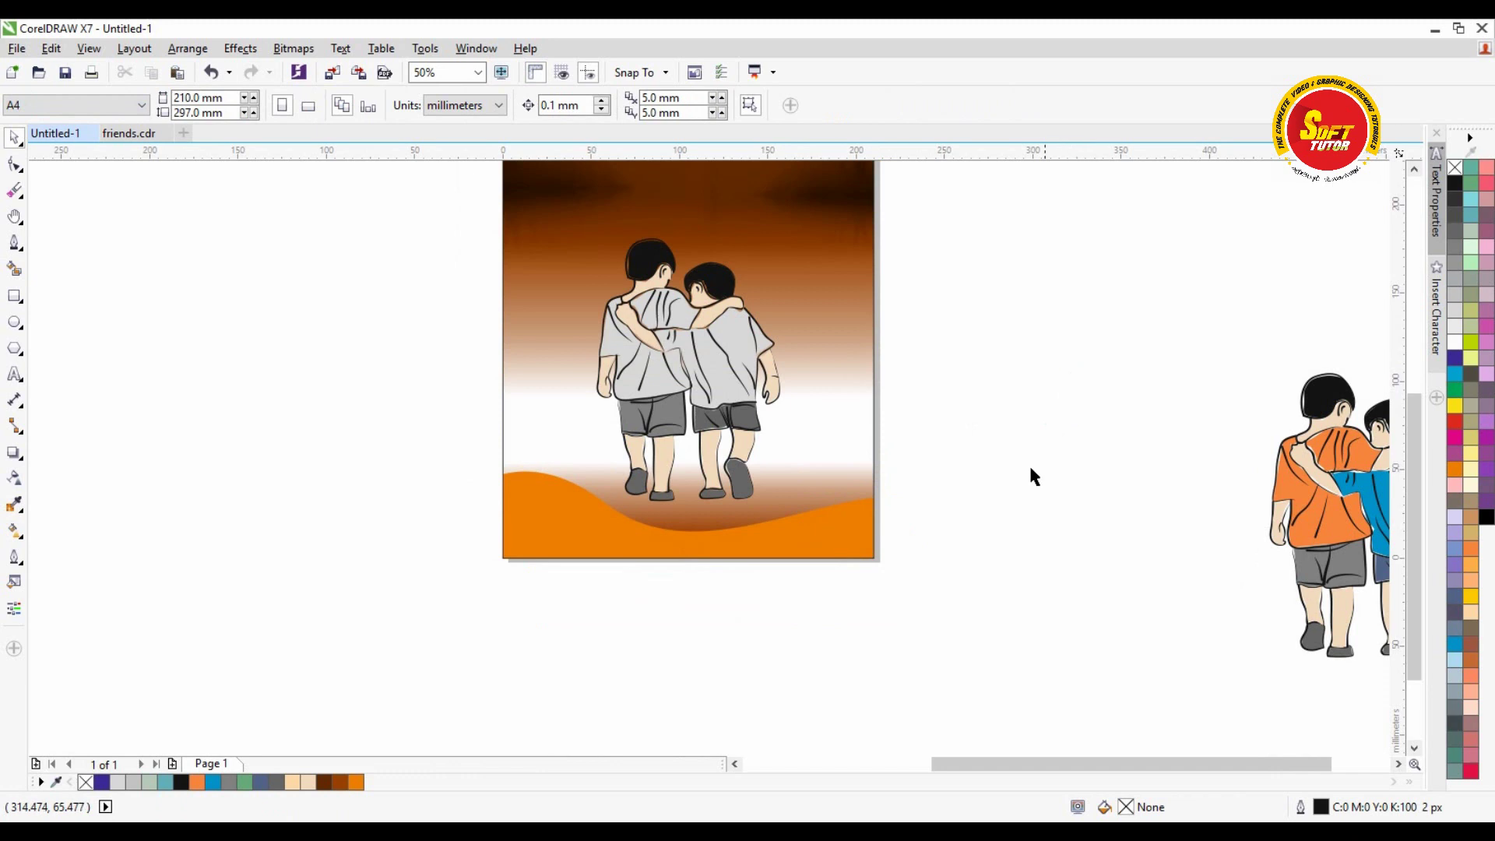
pyautogui.click(981, 497)
pyautogui.click(713, 536)
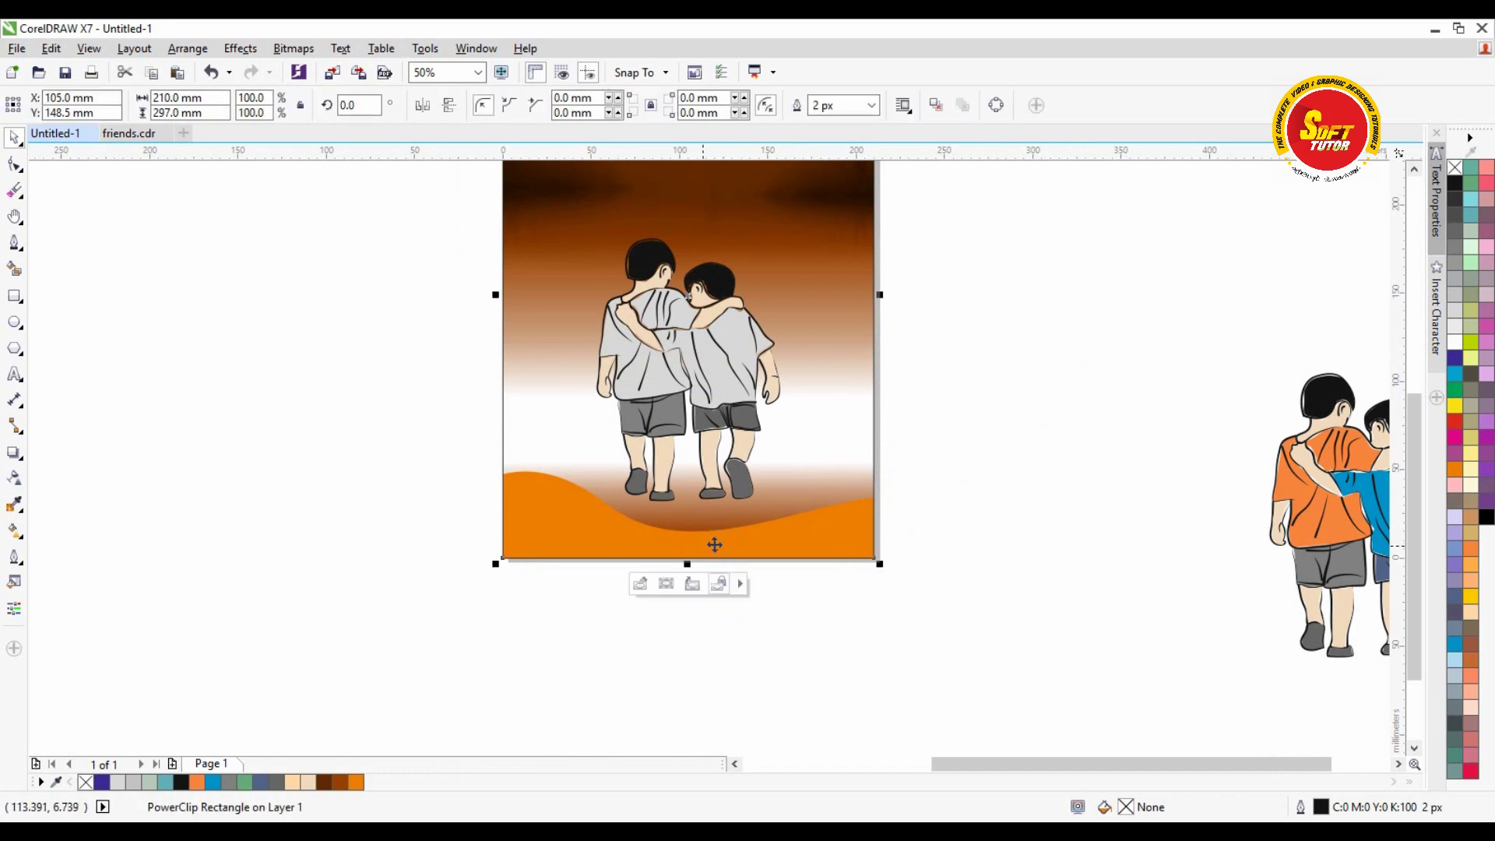
pyautogui.click(1063, 446)
# Step: Look over the whole page composition, from the orange wave up to the misty trees
pyautogui.press('h')
pyautogui.moveTo(857, 354); pyautogui.dragTo(873, 492)
pyautogui.moveTo(849, 577); pyautogui.dragTo(844, 501)
pyautogui.press('space')
pyautogui.click(1127, 448)
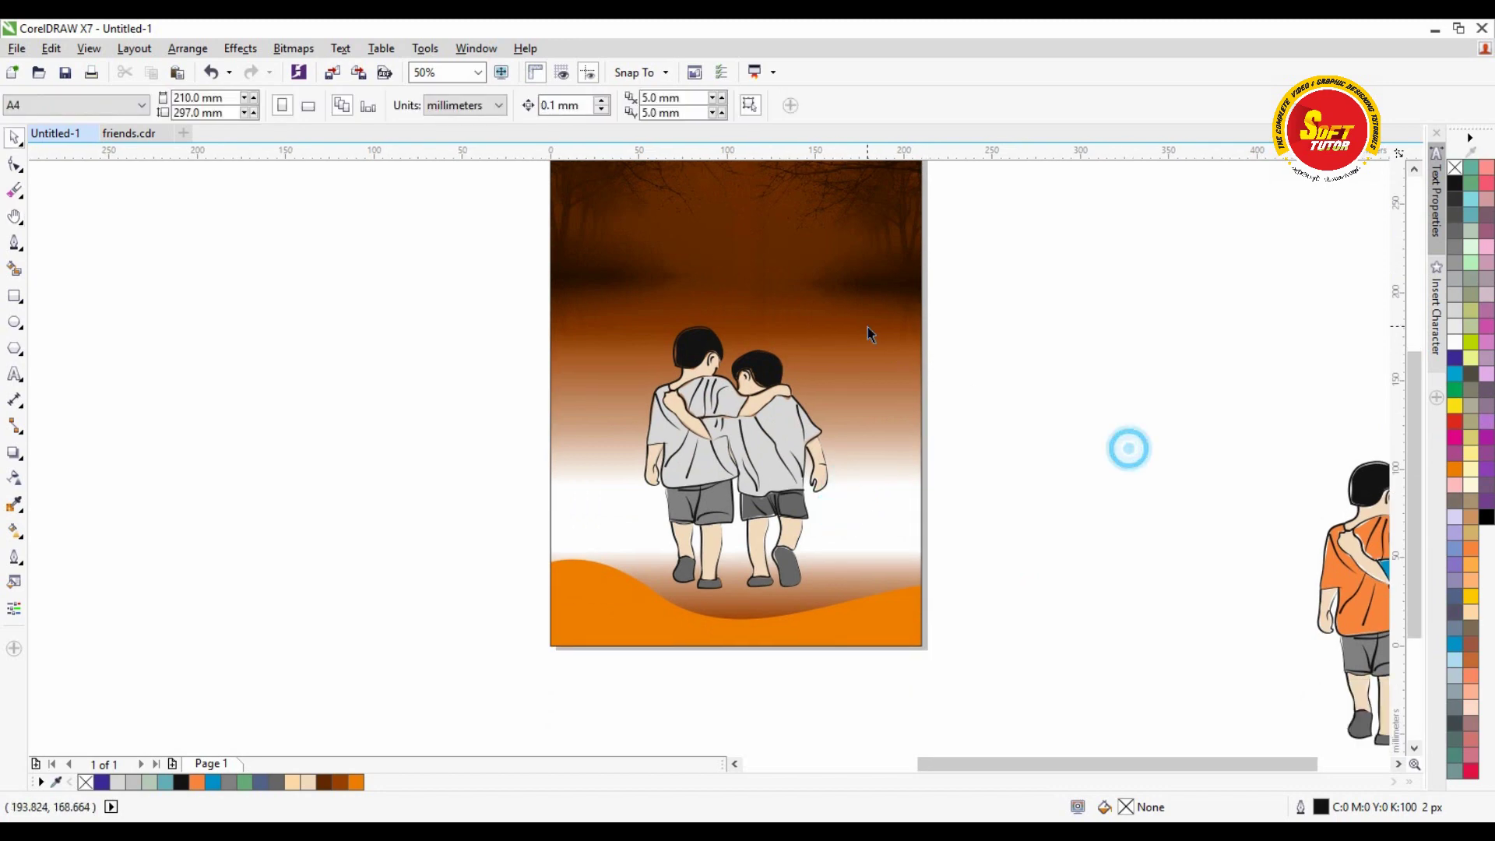
pyautogui.click(867, 326)
pyautogui.click(1042, 304)
pyautogui.press('h')
pyautogui.moveTo(881, 330); pyautogui.dragTo(881, 395)
pyautogui.moveTo(799, 337); pyautogui.dragTo(783, 307)
pyautogui.press('space')
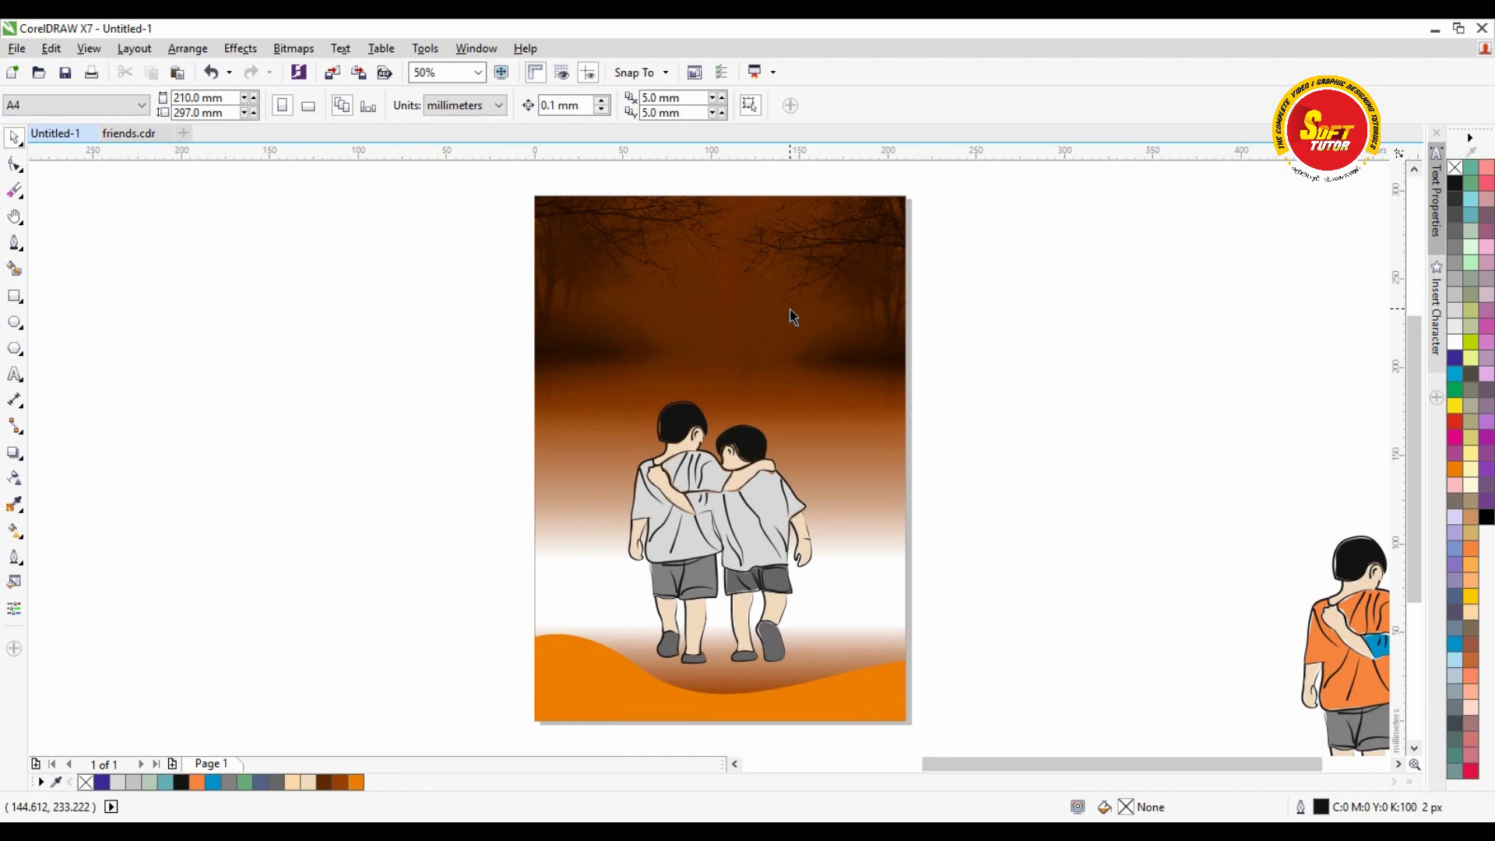
# Step: Add centre-aligned artistic text "Best" and "Friend" on two lines above the boys, and enlarge it to about 73 pt
pyautogui.press('F8')
pyautogui.click(699, 304)
pyautogui.scroll(2, 720, 283)
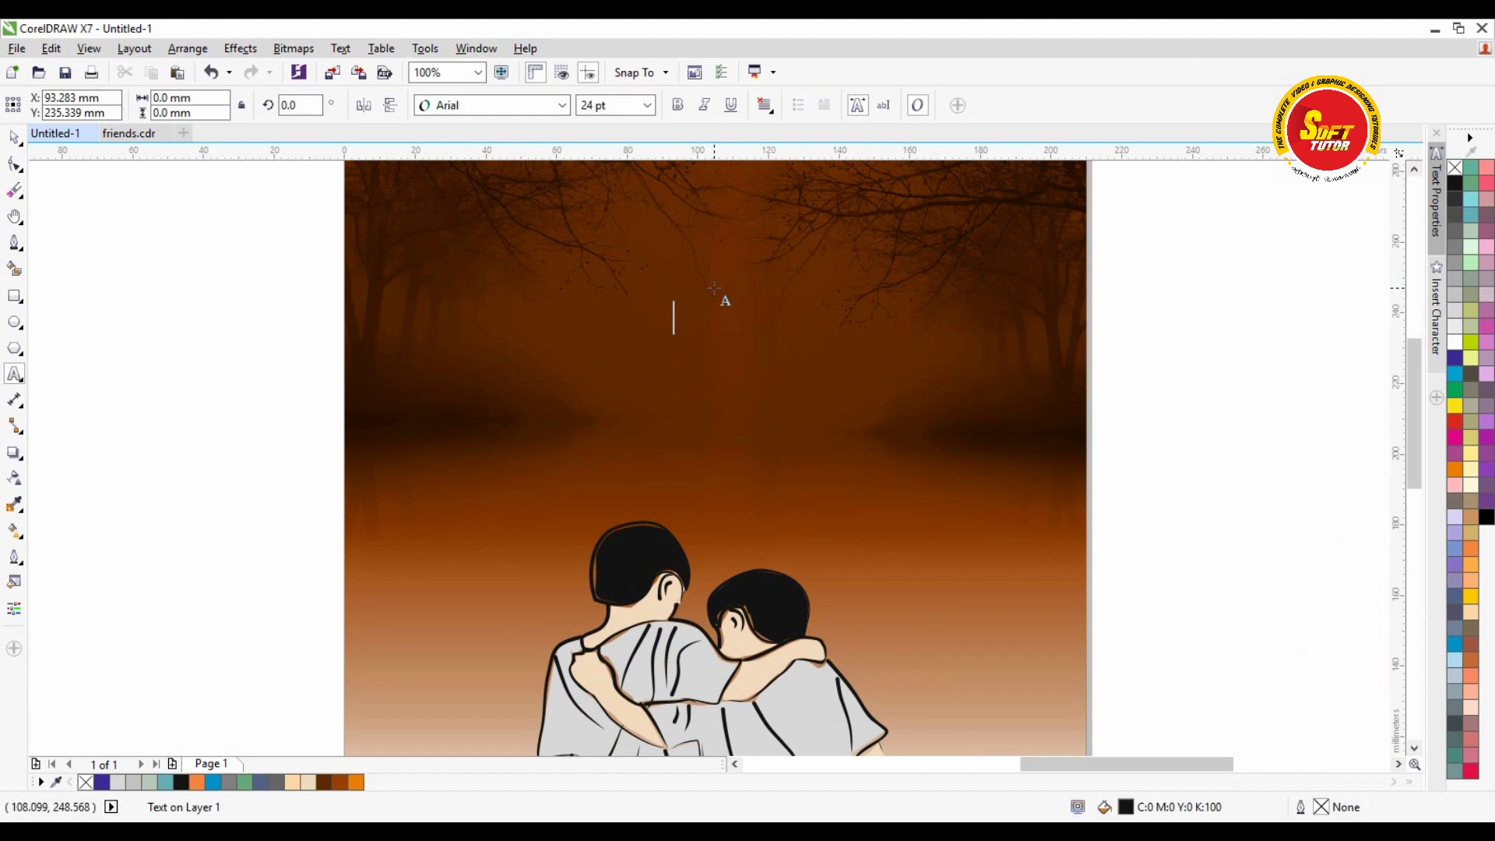
pyautogui.write('Best')
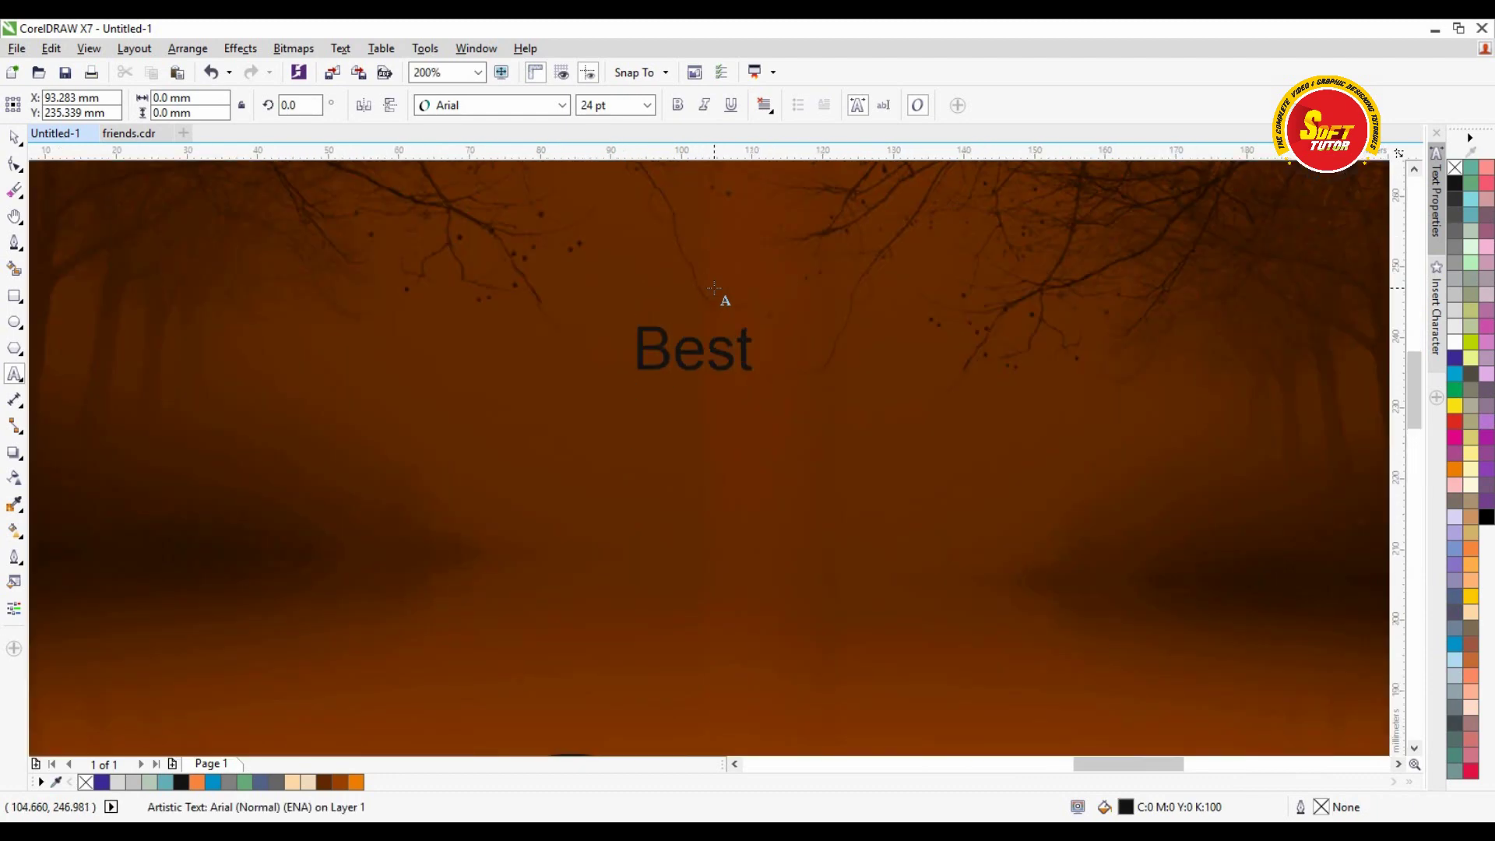
pyautogui.write(' Friend')
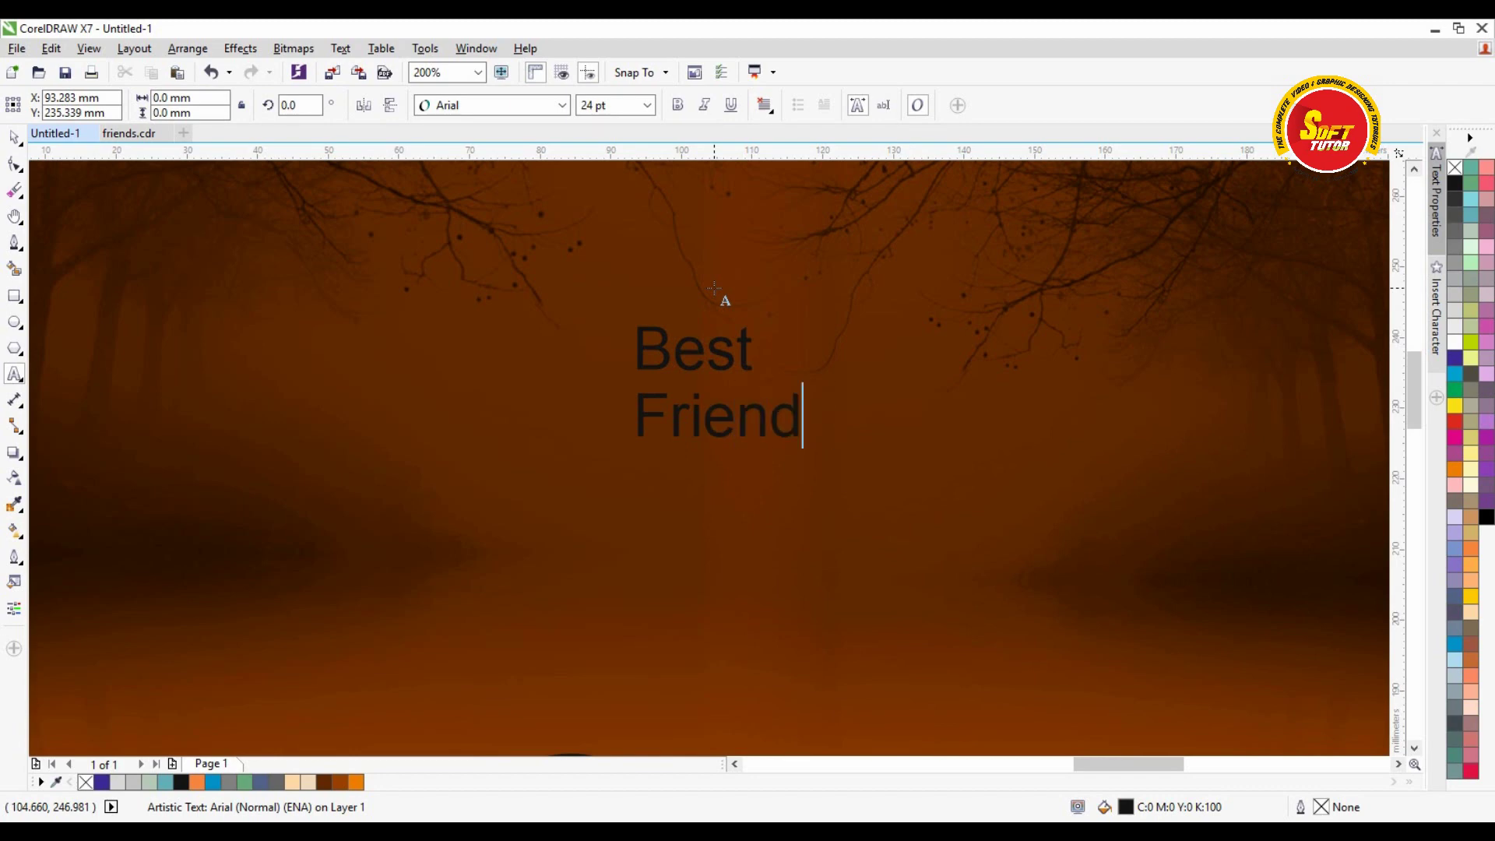
pyautogui.hotkey('ctrl', 'e')
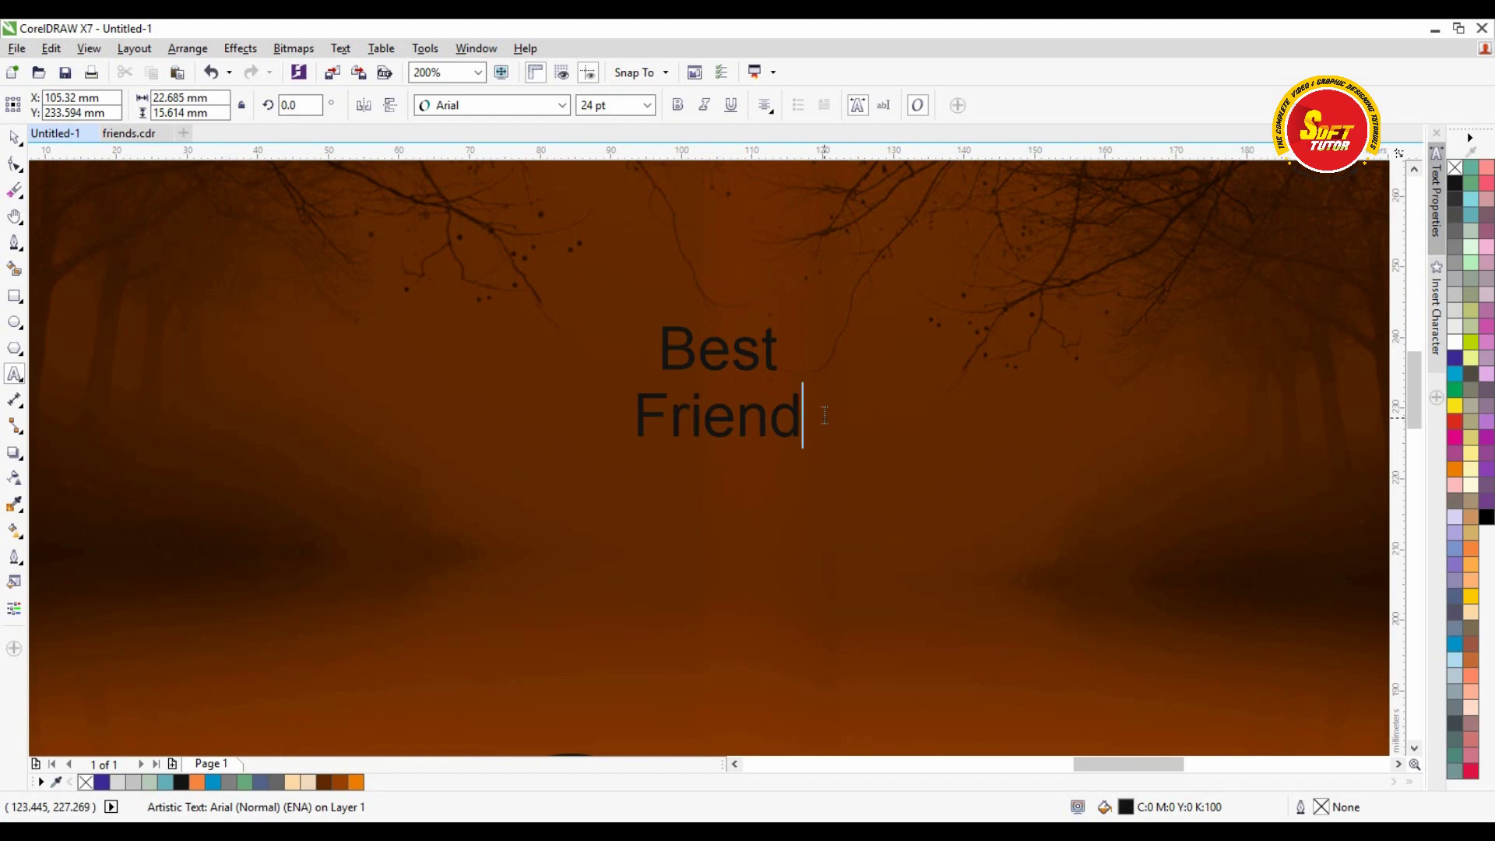
pyautogui.scroll(-2, 671, 382)
pyautogui.moveTo(732, 413); pyautogui.dragTo(851, 475)
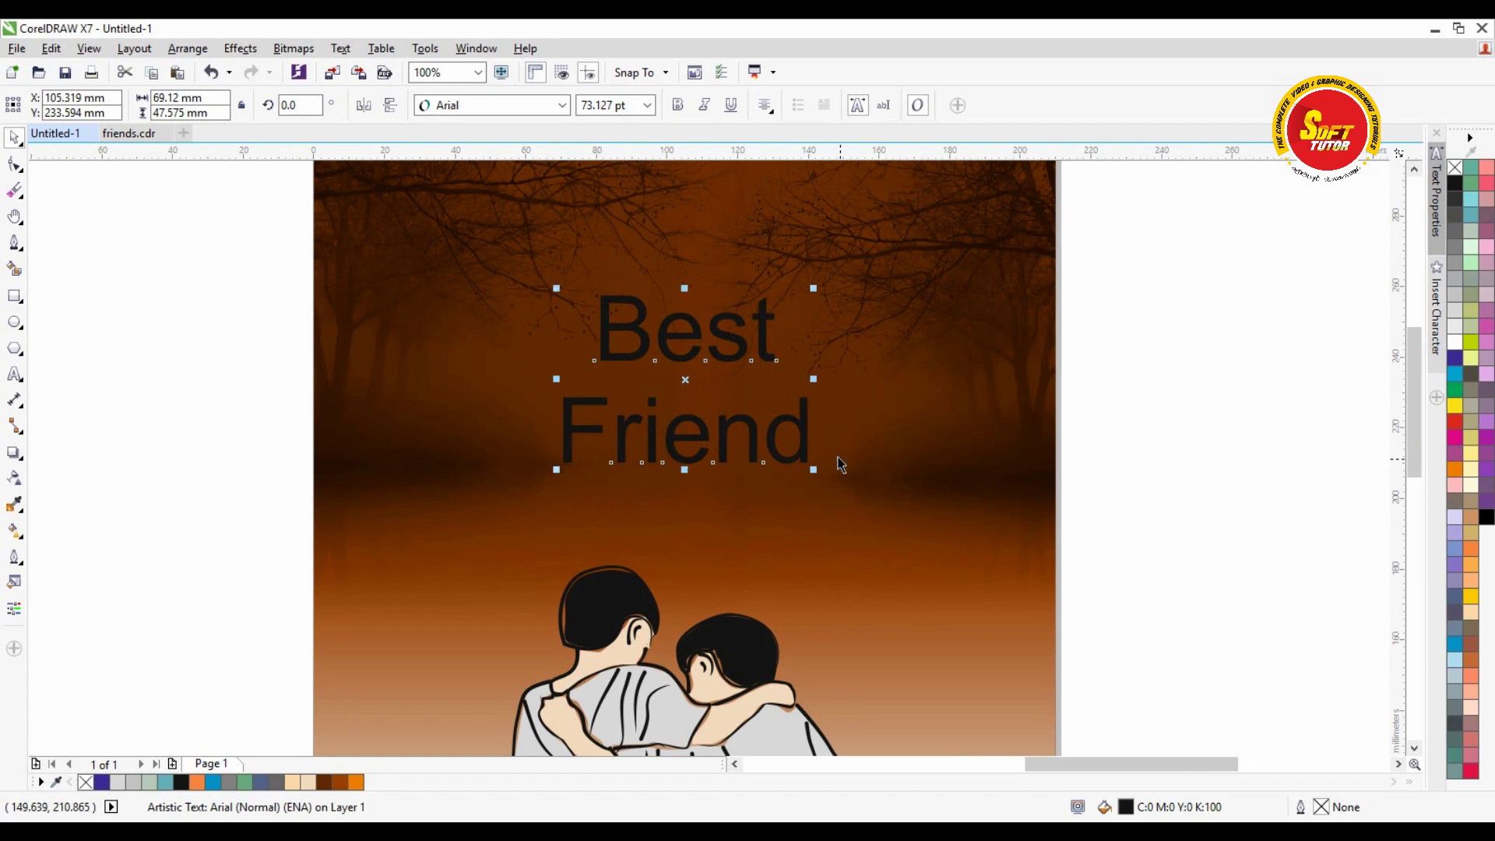
# Step: Break the text apart into separate lines, and raise "Friend" closer under "Best" while enlarging it to about 83.7 pt
pyautogui.click(236, 49)
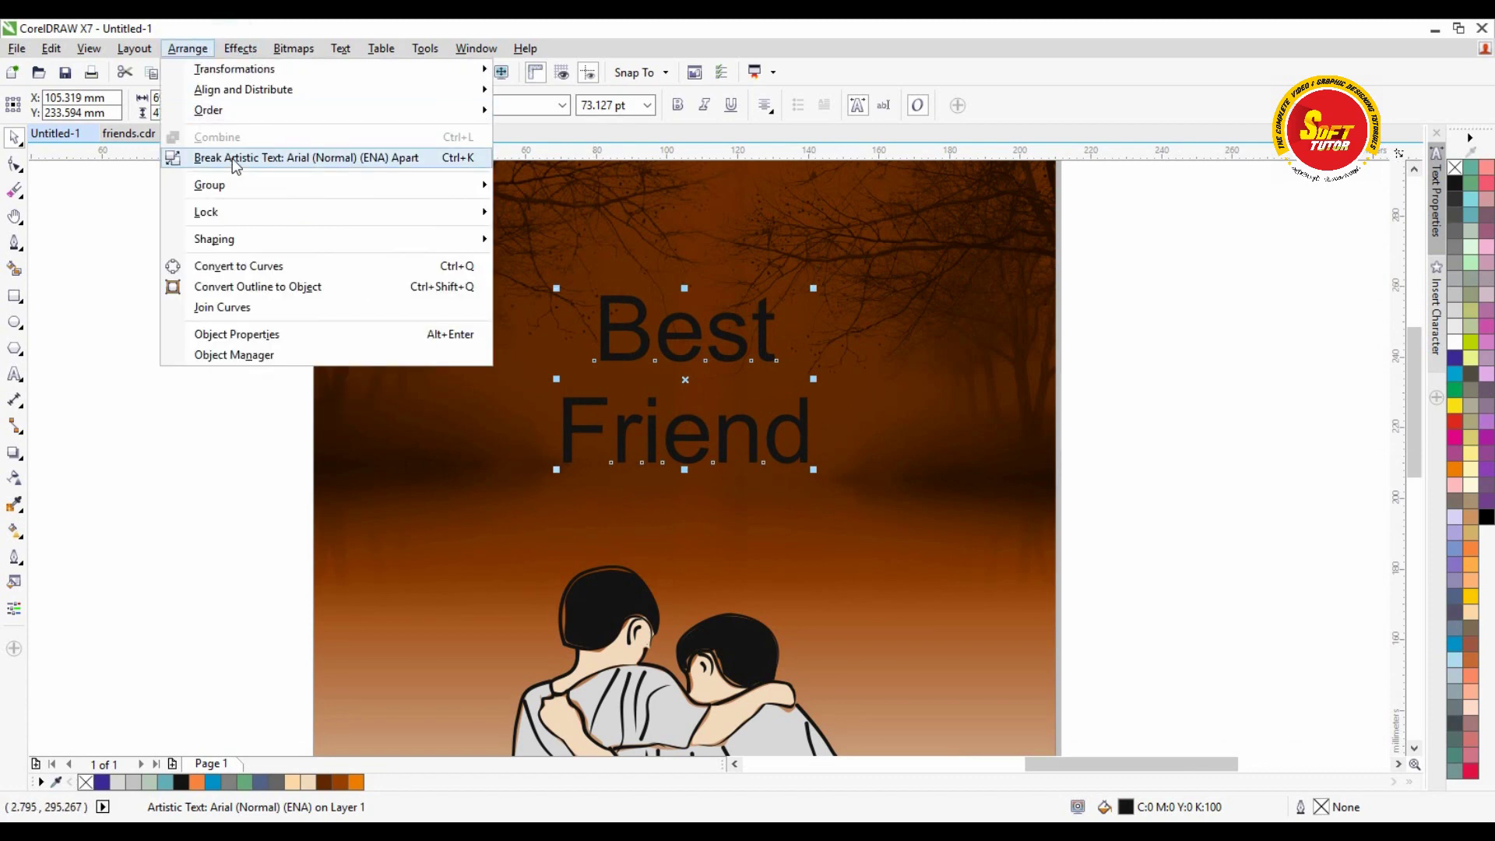
pyautogui.click(236, 158)
pyautogui.click(1154, 427)
pyautogui.moveTo(754, 420); pyautogui.dragTo(754, 399)
pyautogui.moveTo(814, 443)
pyautogui.mouseDown()
pyautogui.moveTo(836, 467)
pyautogui.moveTo(833, 452)
pyautogui.mouseUp()
# Step: Reduce "Best" to about 46.7 pt and centre it just above "Friend"
pyautogui.keyDown('shift'); pyautogui.click(734, 336); pyautogui.keyUp('shift')
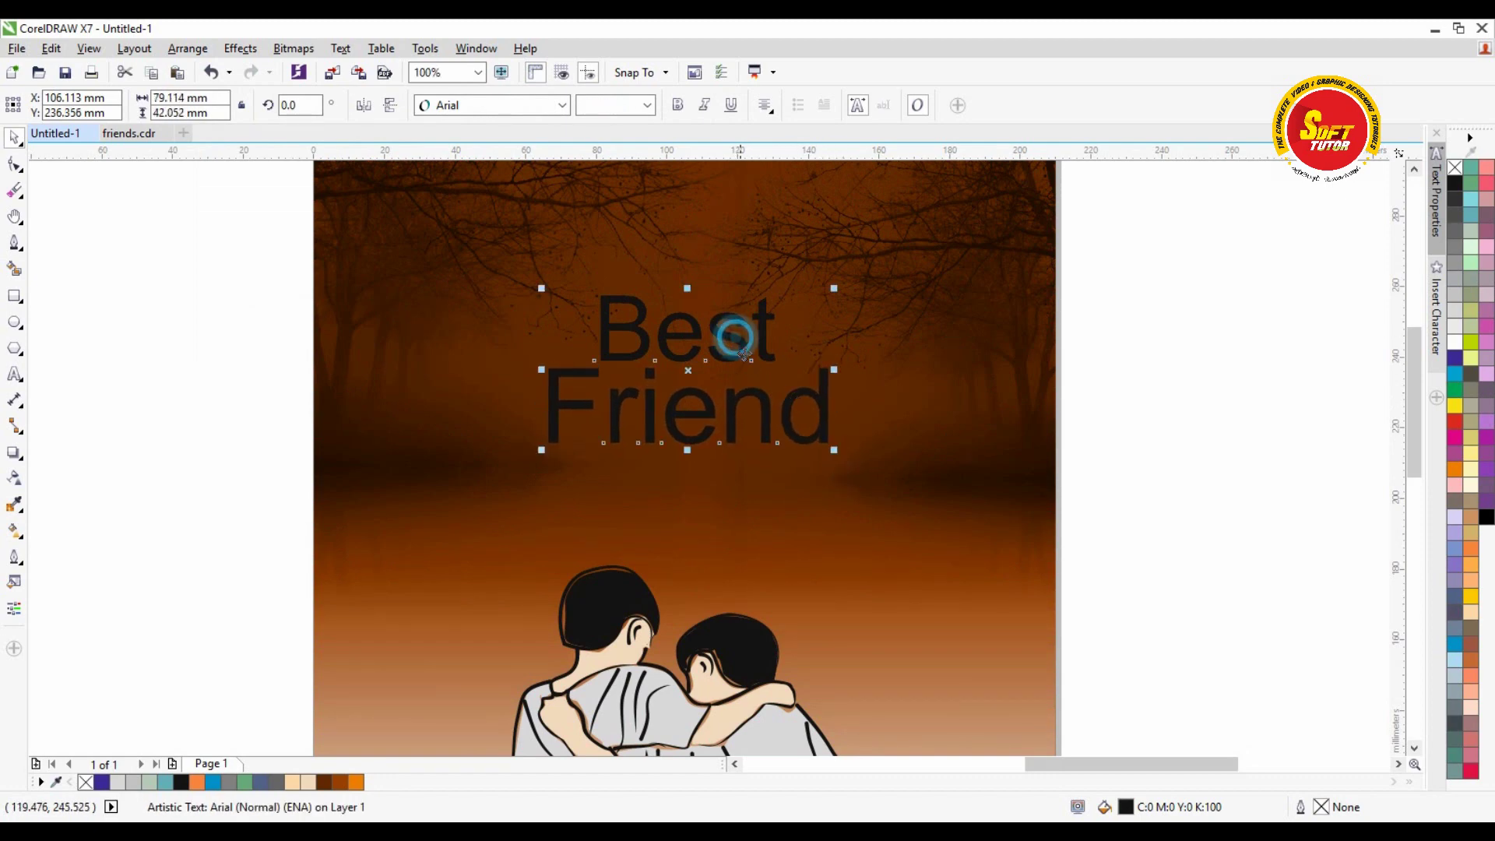
pyautogui.click(1159, 354)
pyautogui.click(734, 333)
pyautogui.moveTo(785, 367); pyautogui.dragTo(694, 346)
# Step: Change the case of the word "Friend" to UPPERCASE
pyautogui.click(674, 404)
pyautogui.doubleClick(674, 402)
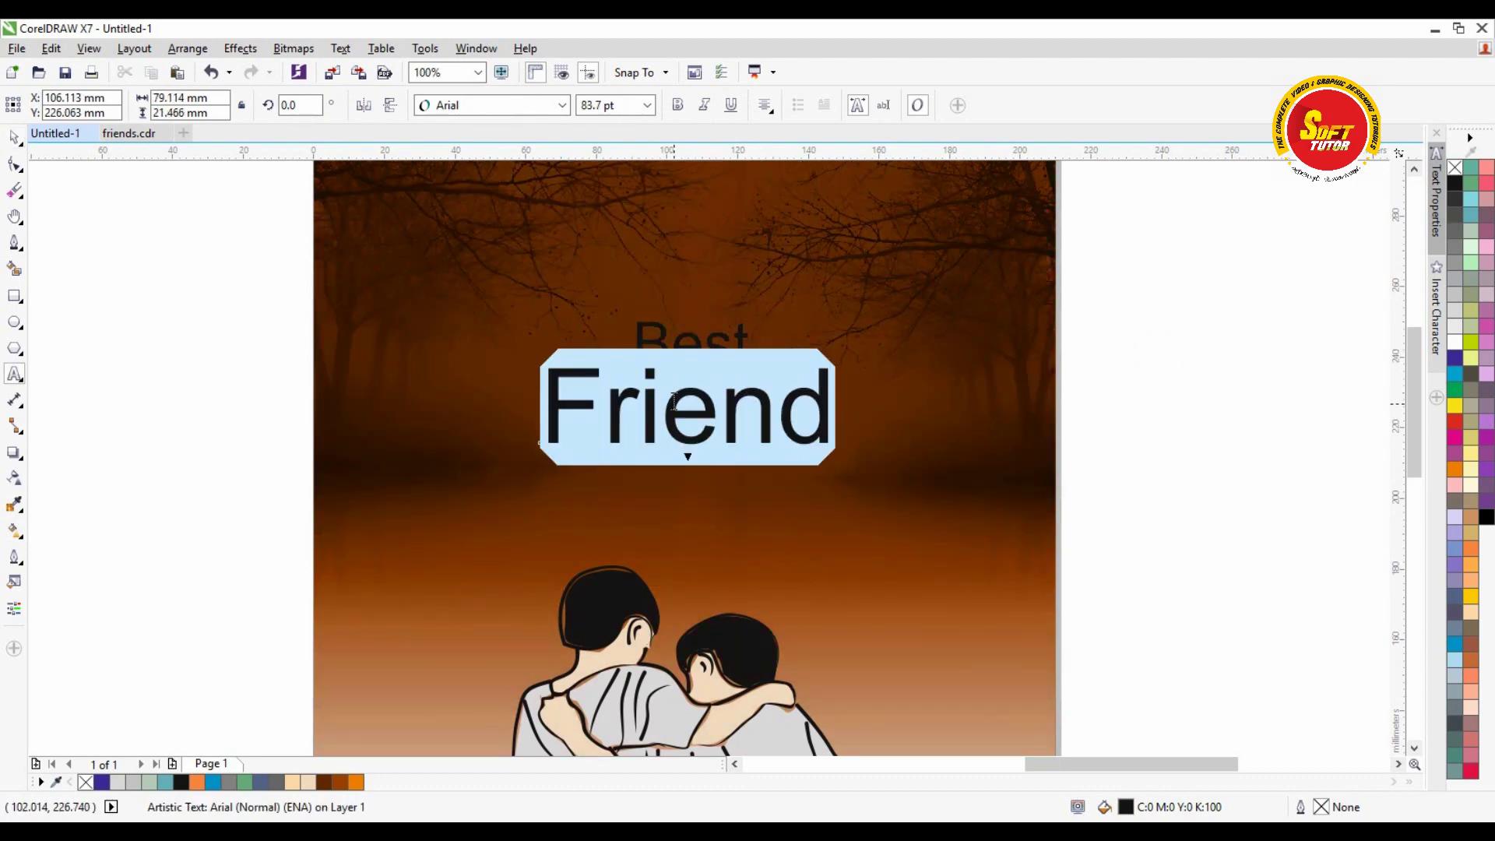
pyautogui.hotkey('shift', 'F3')
pyautogui.click(643, 411)
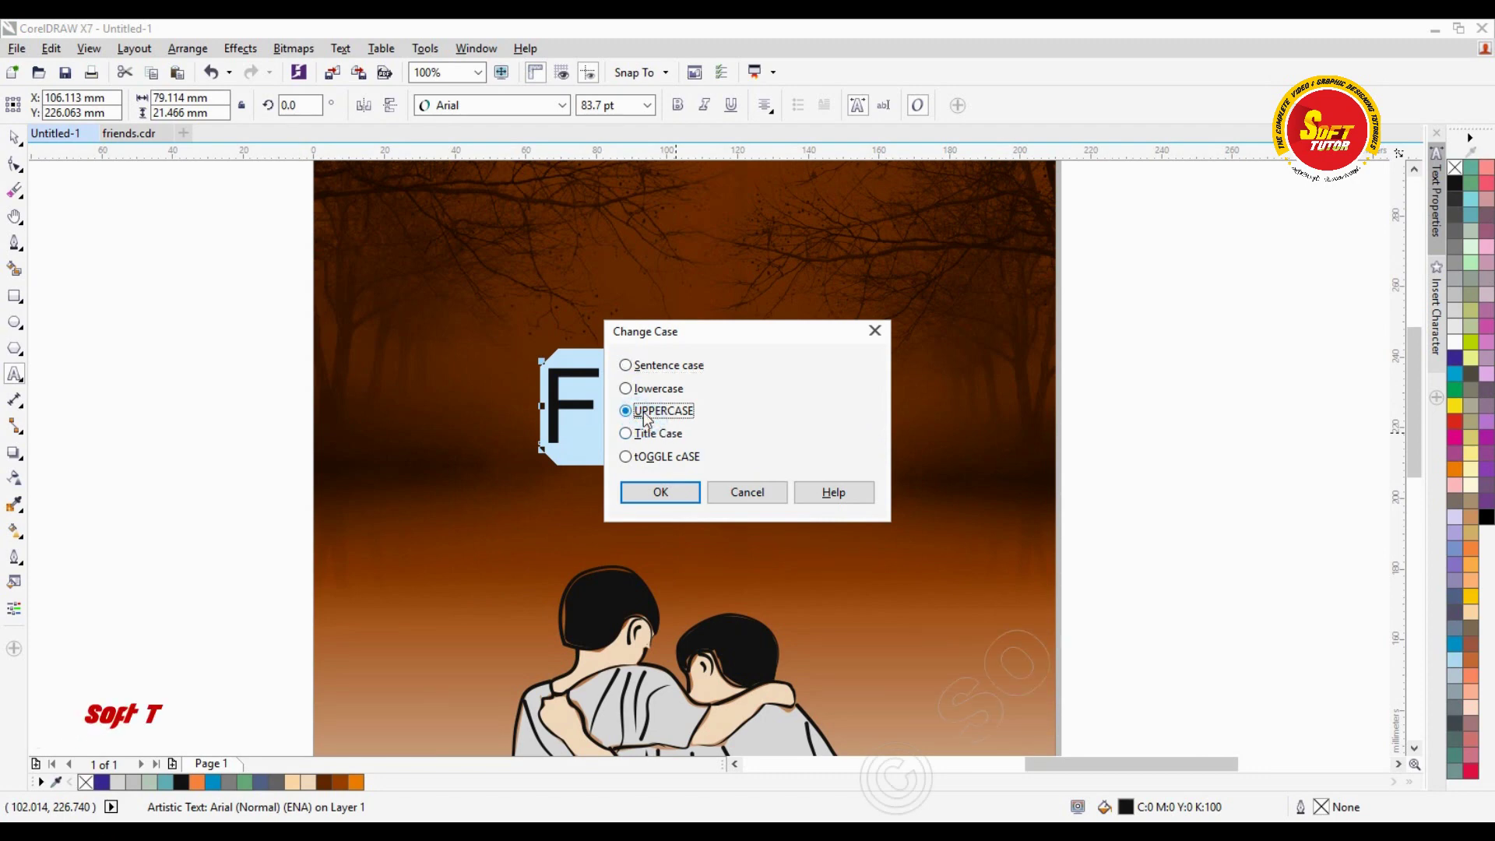
pyautogui.click(668, 491)
pyautogui.hotkey('ctrl', 'space')
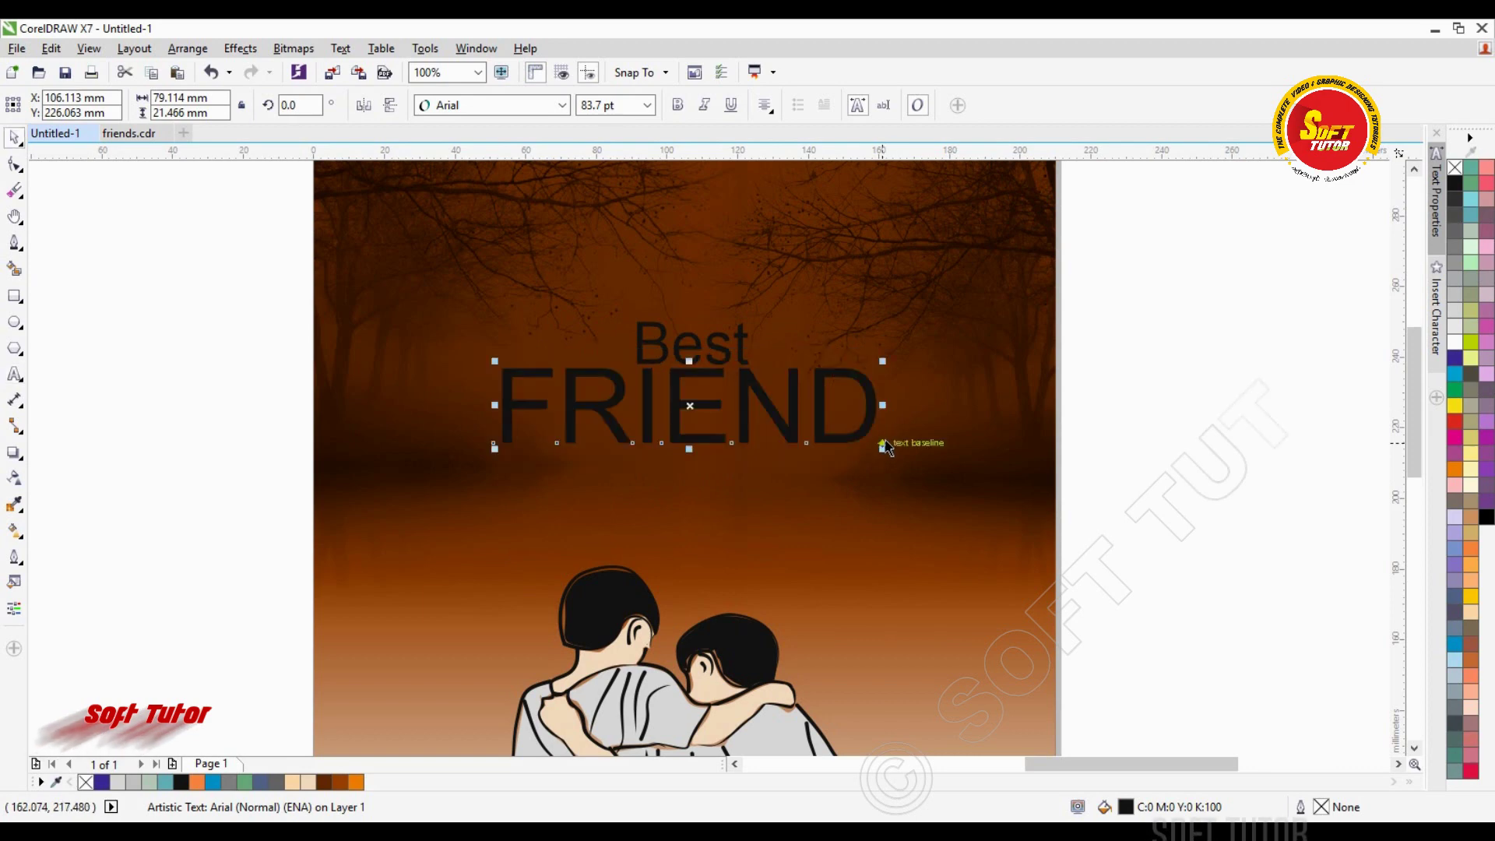
# Step: Reduce "FRIEND" to about 75.4 pt and centre it horizontally on the page frame
pyautogui.moveTo(882, 446); pyautogui.dragTo(863, 459)
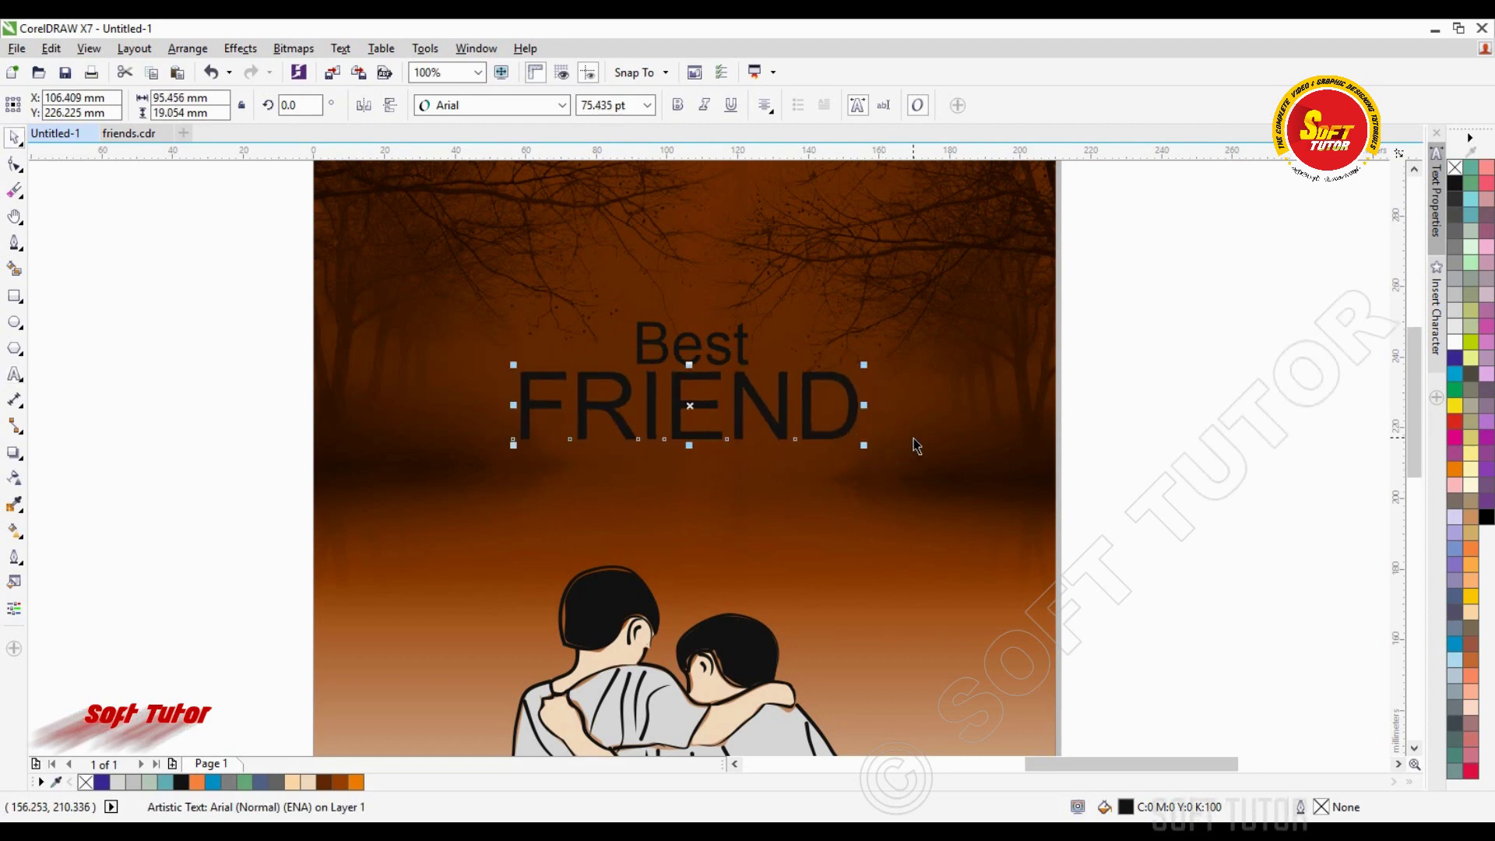
pyautogui.keyDown('shift'); pyautogui.click(916, 437); pyautogui.keyUp('shift')
pyautogui.press('c')
# Step: Move "Best" up slightly to leave a small gap above "FRIEND"
pyautogui.click(1189, 432)
pyautogui.moveTo(682, 353); pyautogui.dragTo(682, 343)
pyautogui.click(1274, 447)
pyautogui.click(778, 425)
pyautogui.keyDown('shift'); pyautogui.click(1001, 442); pyautogui.keyUp('shift')
pyautogui.click(1223, 447)
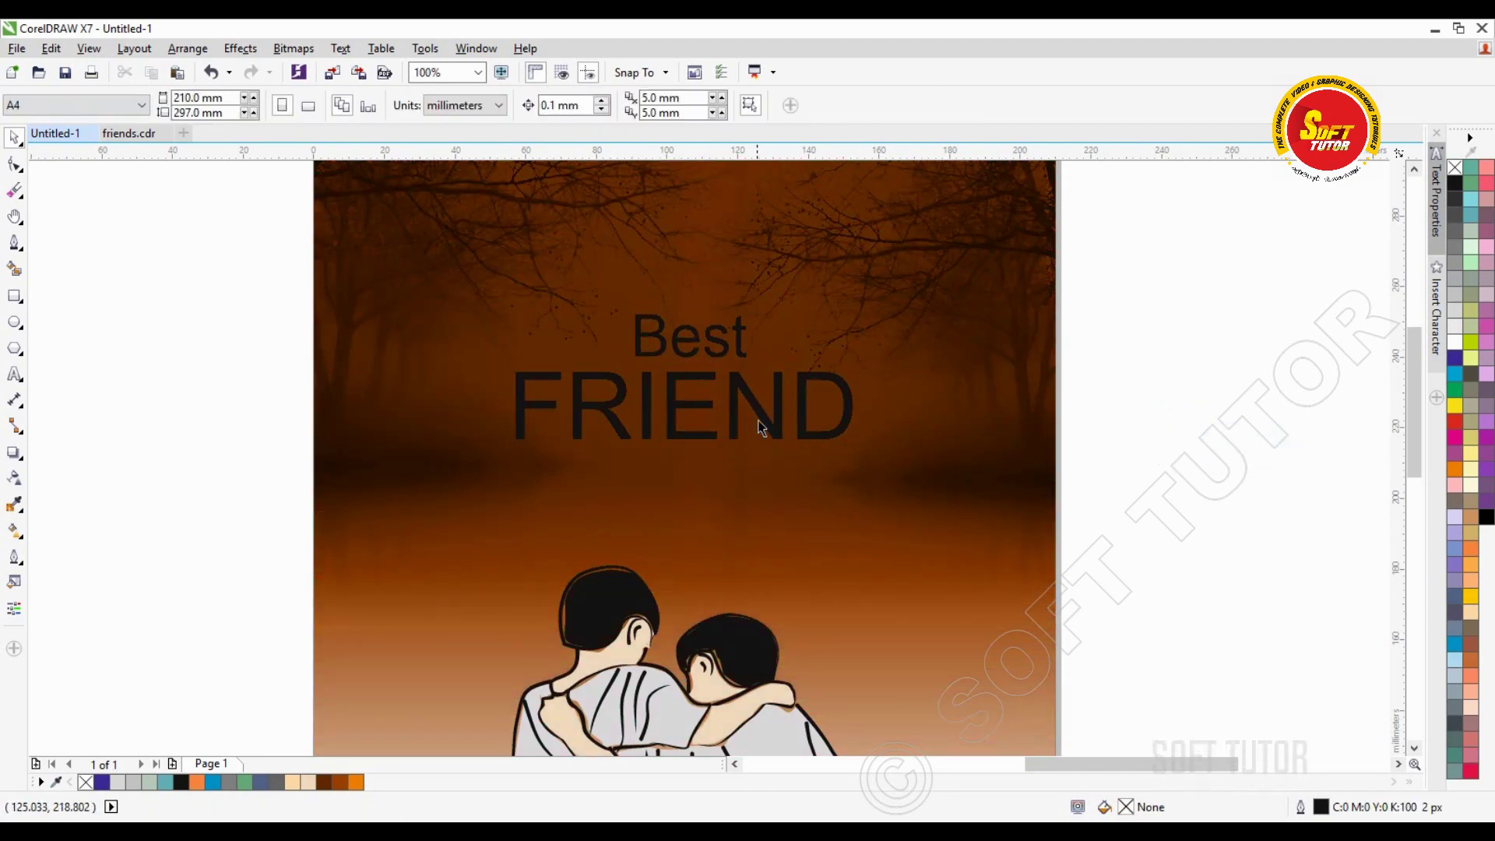
# Step: Set "FRIEND" in the Asectica Simple Demo font and enlarge it to about 101.3 pt
pyautogui.click(761, 412)
pyautogui.click(561, 105)
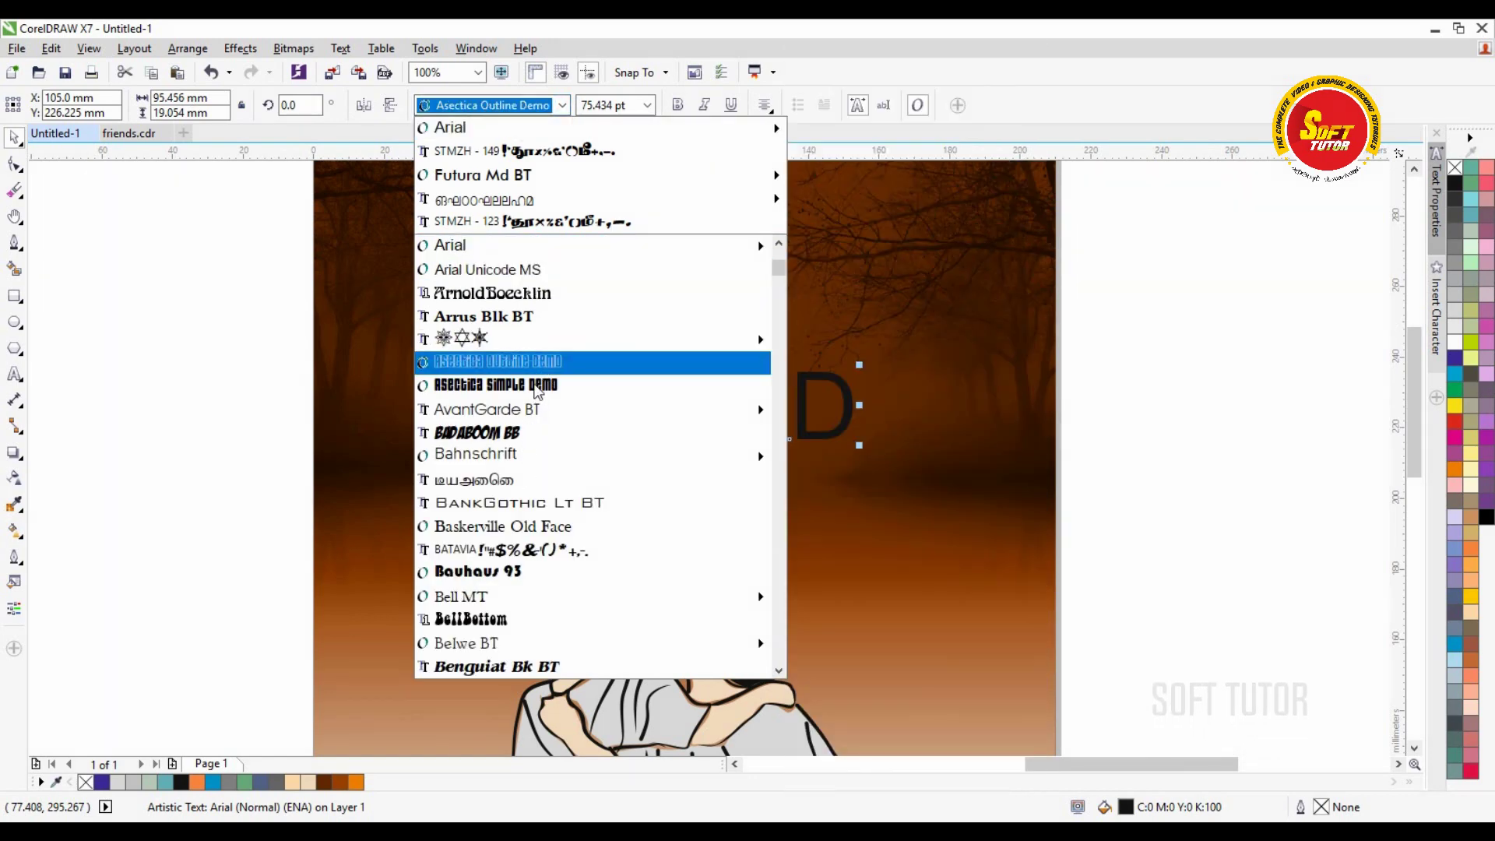
pyautogui.click(532, 385)
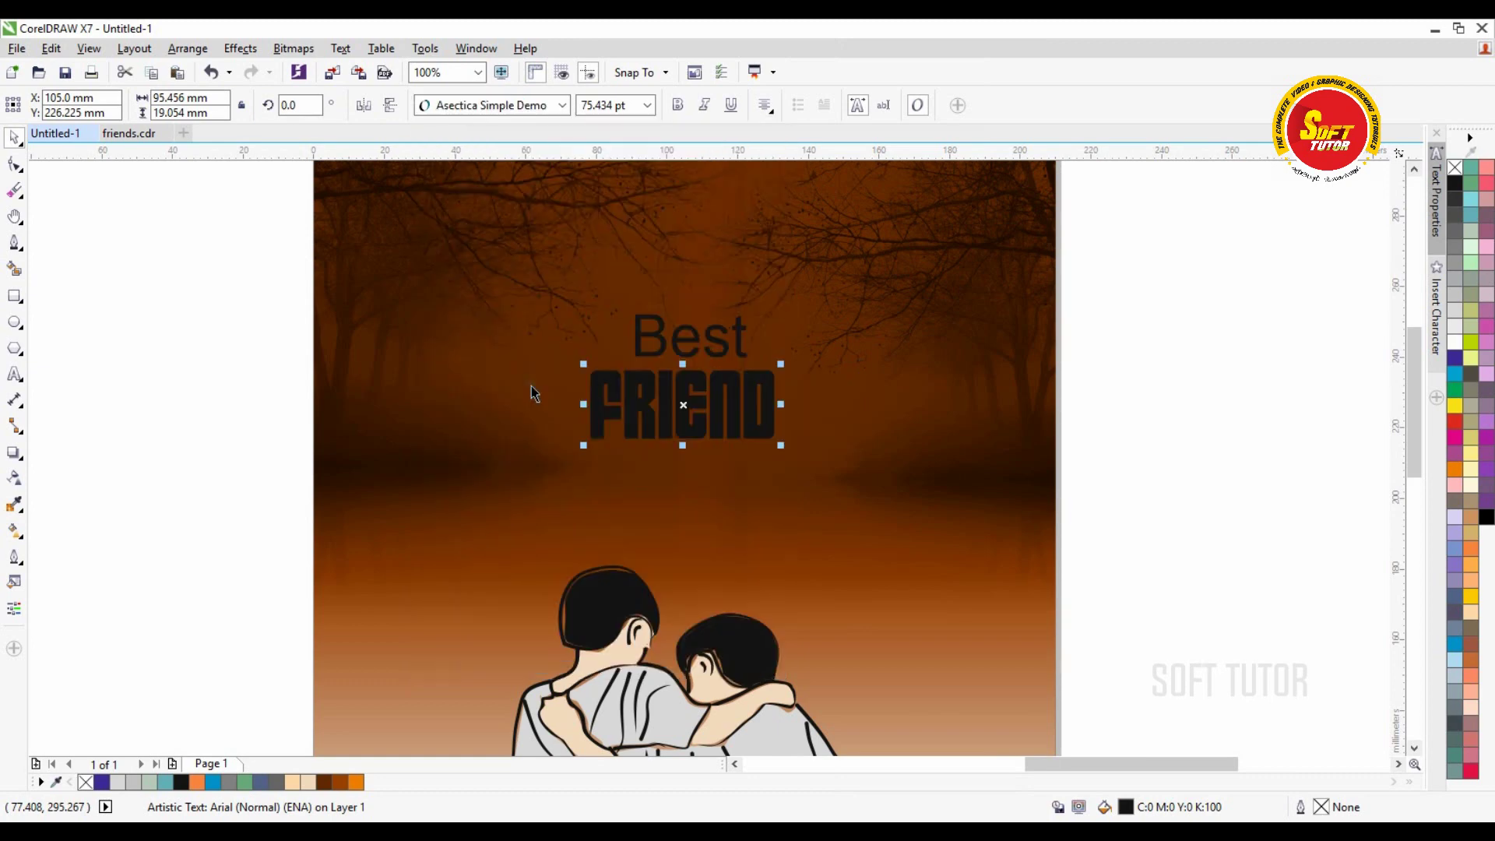
pyautogui.moveTo(782, 446); pyautogui.dragTo(814, 457)
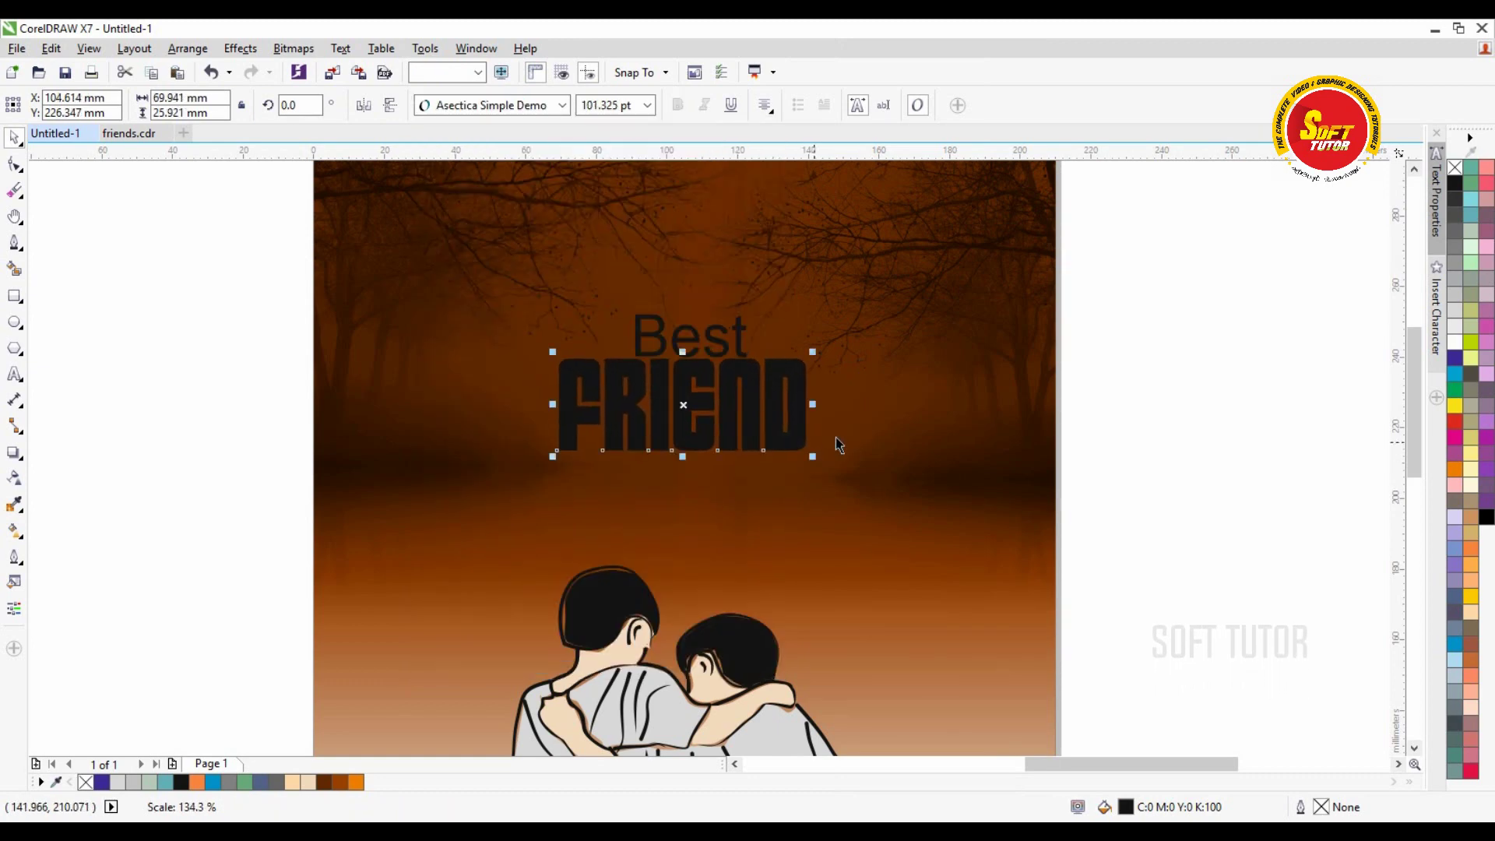
# Step: Position "FRIEND" centred on the page just below "Best" and fill it with the wave's orange
pyautogui.keyDown('shift'); pyautogui.click(868, 420); pyautogui.keyUp('shift')
pyautogui.press('c')
pyautogui.click(1238, 417)
pyautogui.moveTo(728, 368); pyautogui.dragTo(729, 379)
pyautogui.click(356, 782)
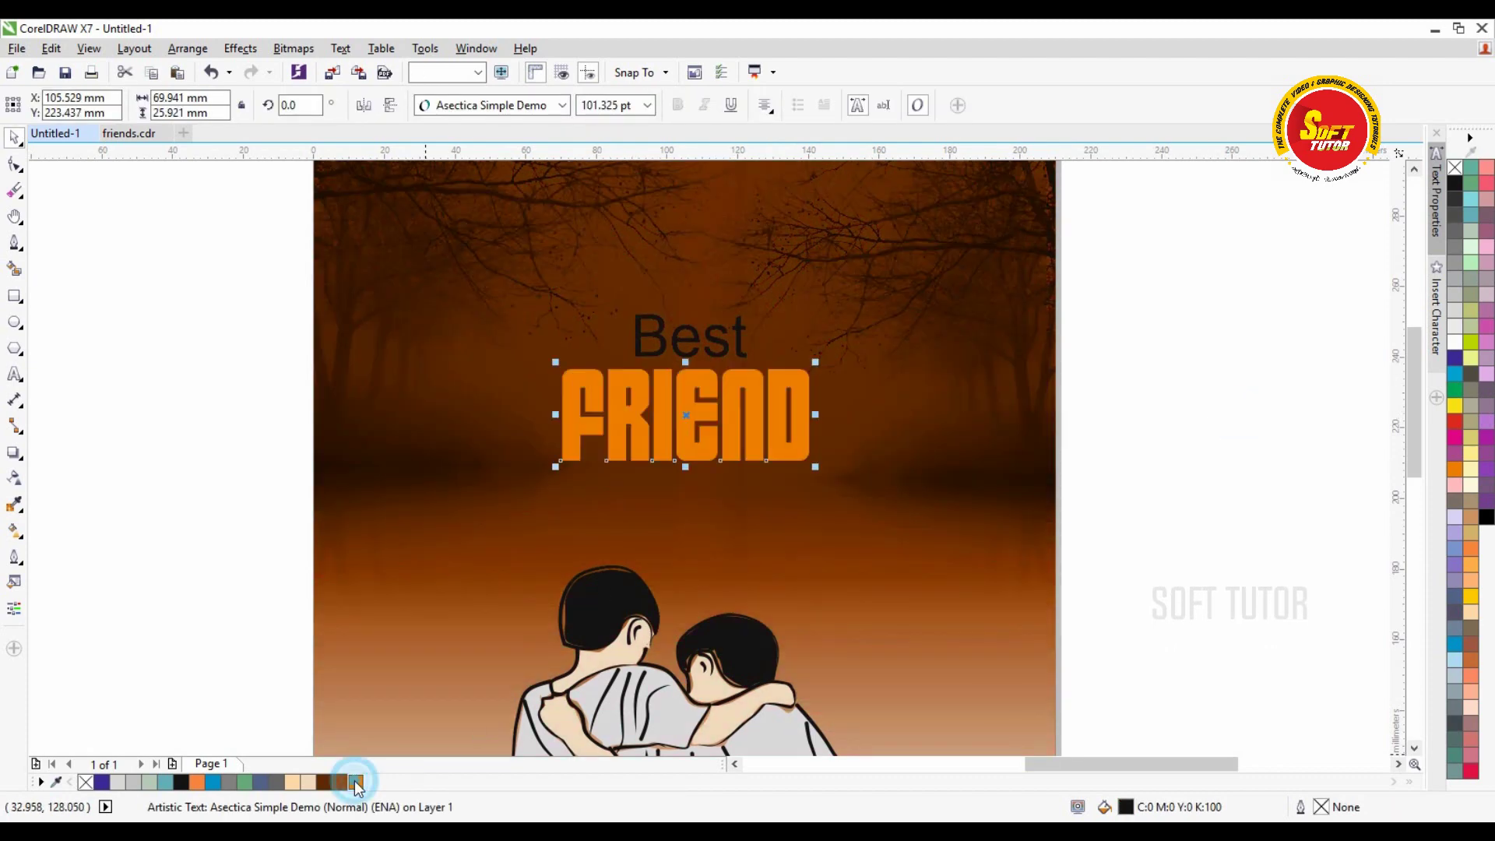
pyautogui.click(916, 407)
pyautogui.click(1196, 398)
# Step: Try the Benguiat Bk BT and ArnoldBoecklin fonts on "Best", and undo the last font change
pyautogui.click(671, 333)
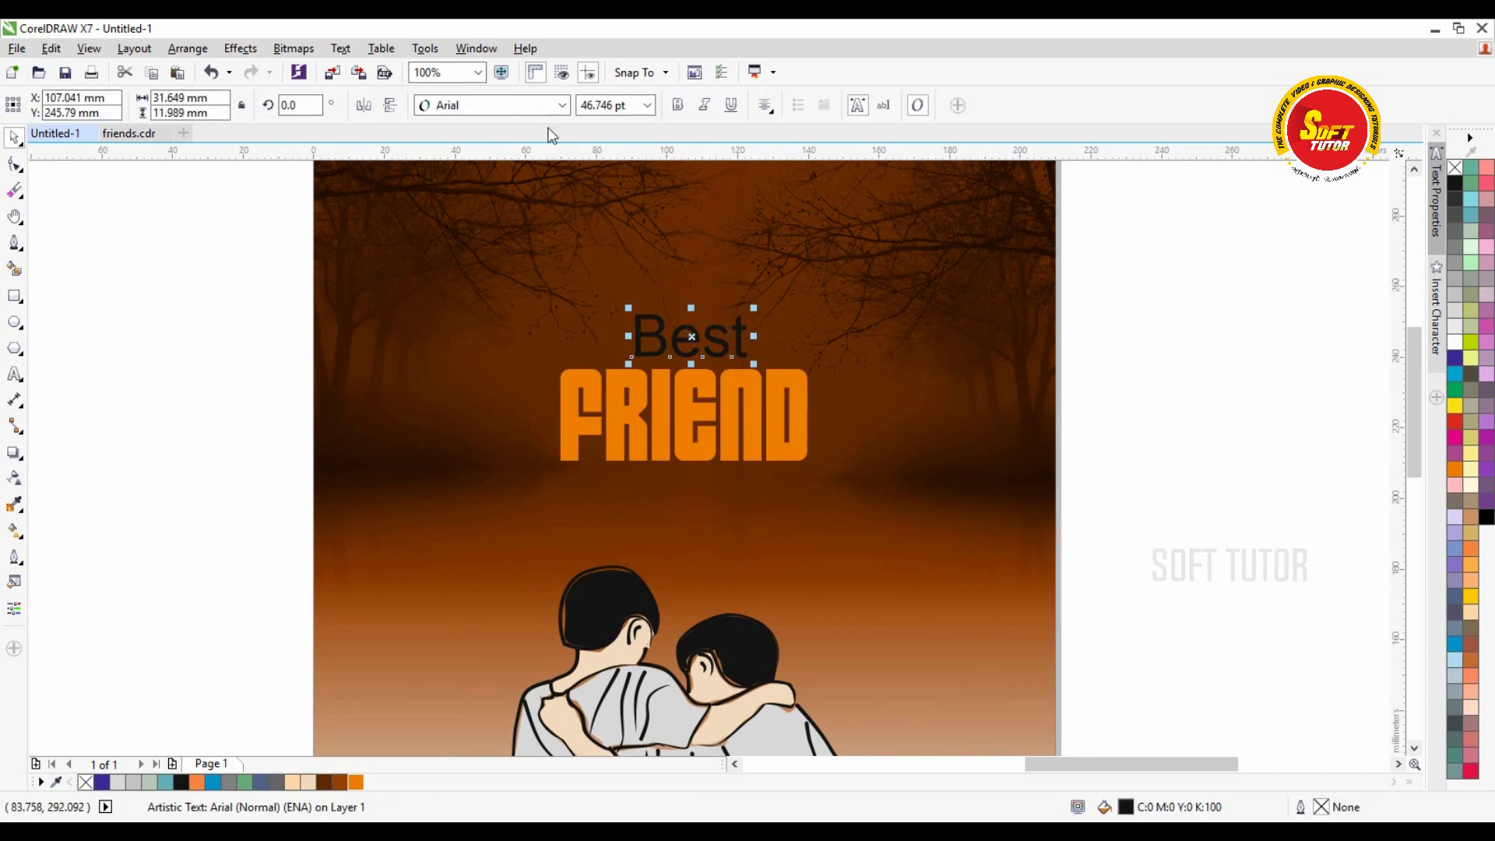
pyautogui.click(561, 105)
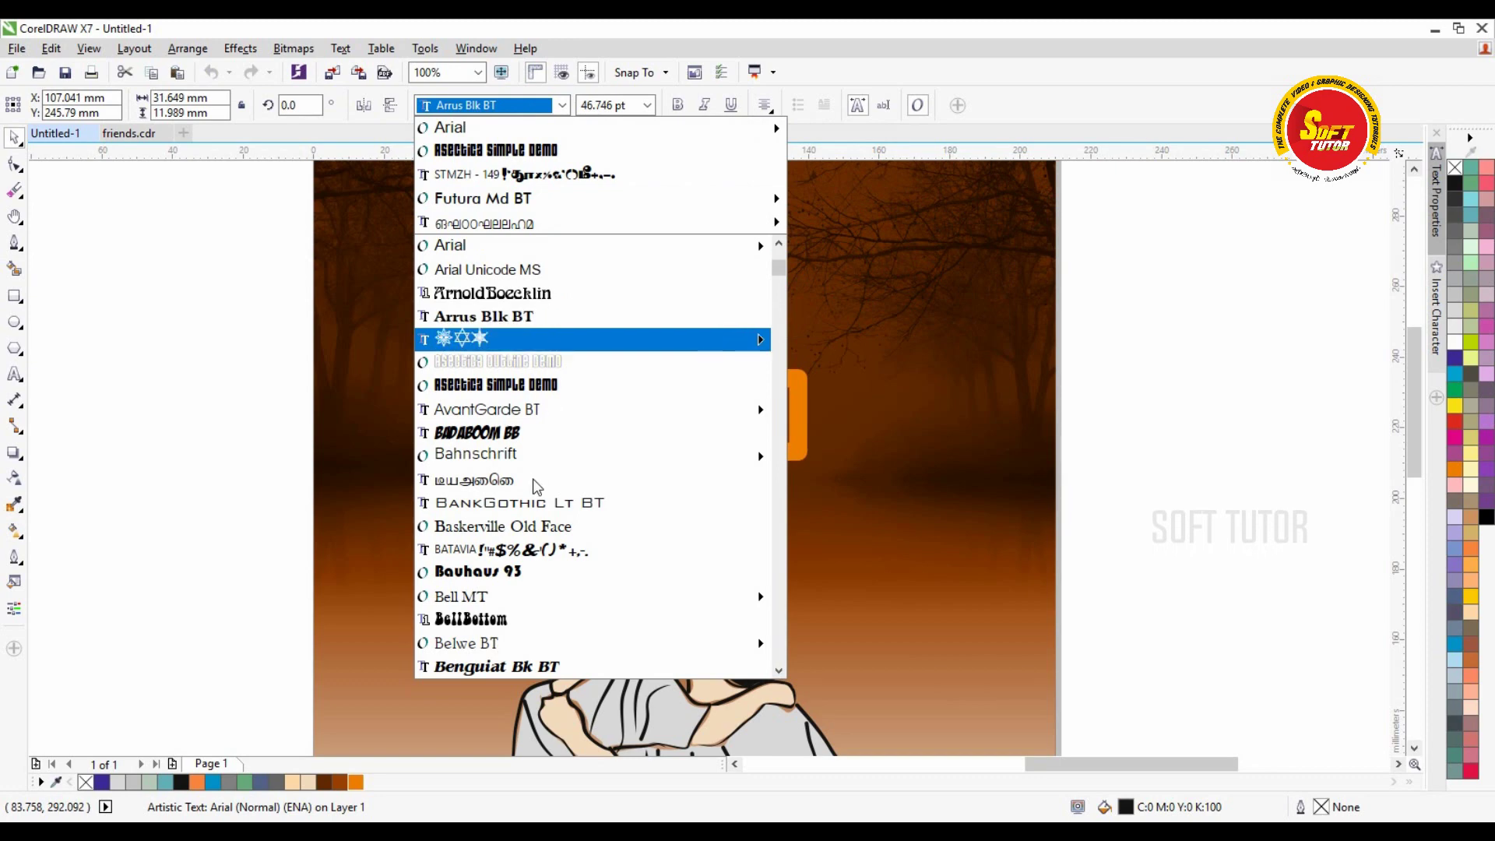
pyautogui.click(500, 661)
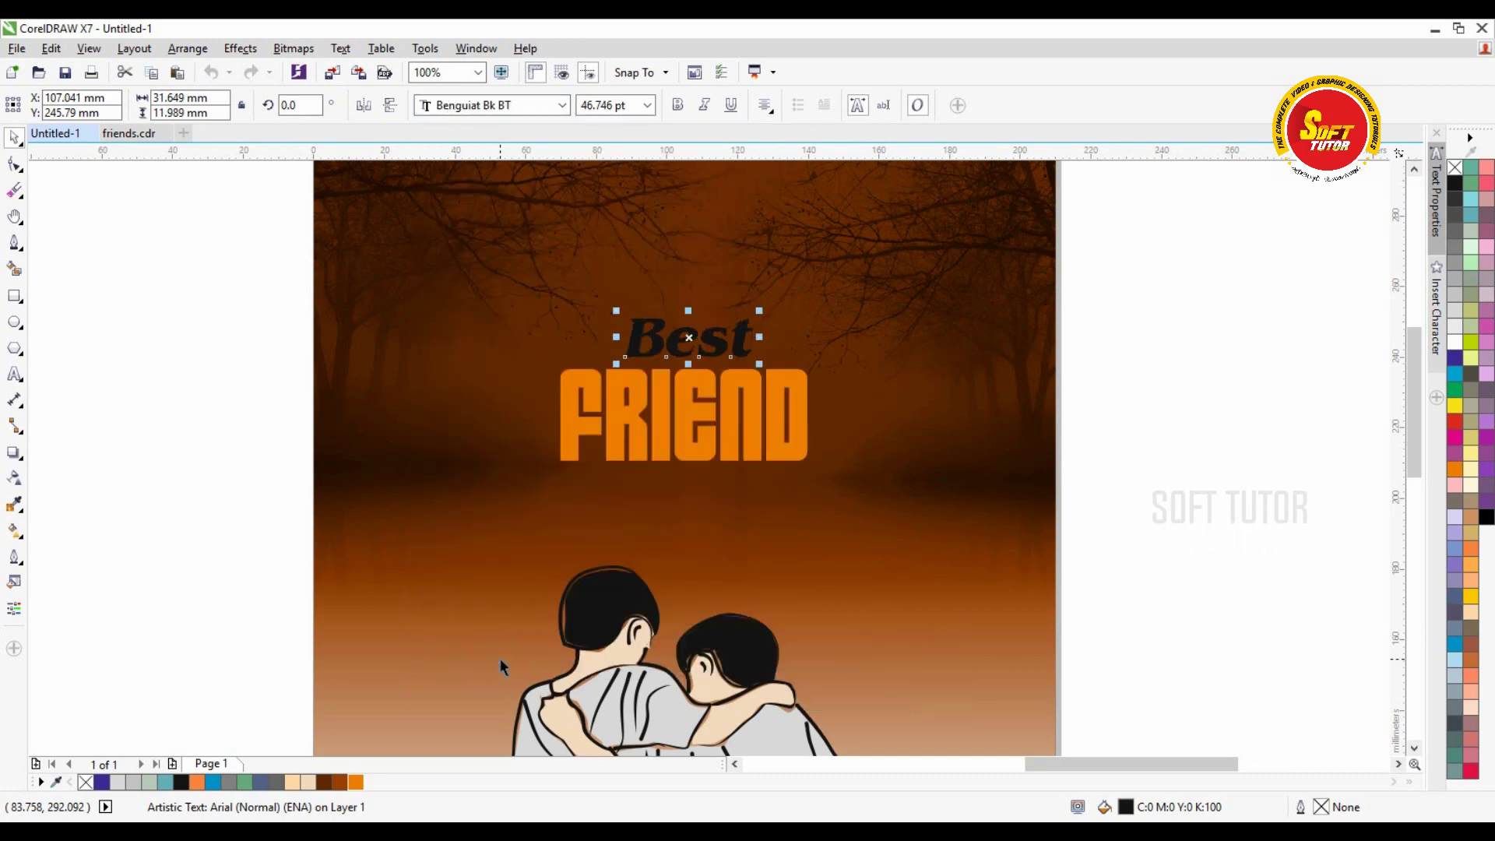
pyautogui.click(515, 109)
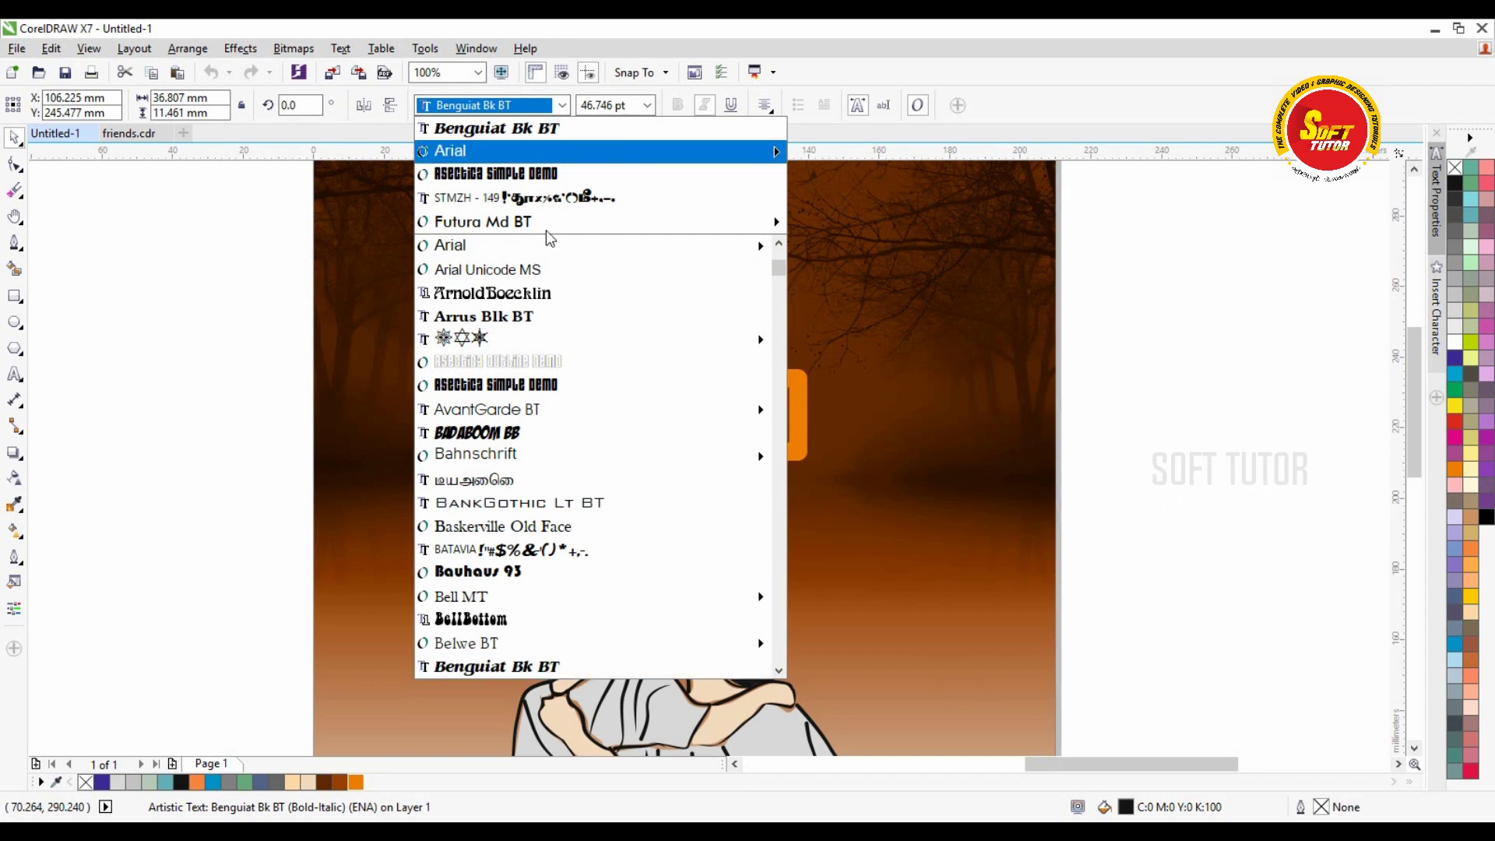
pyautogui.click(551, 292)
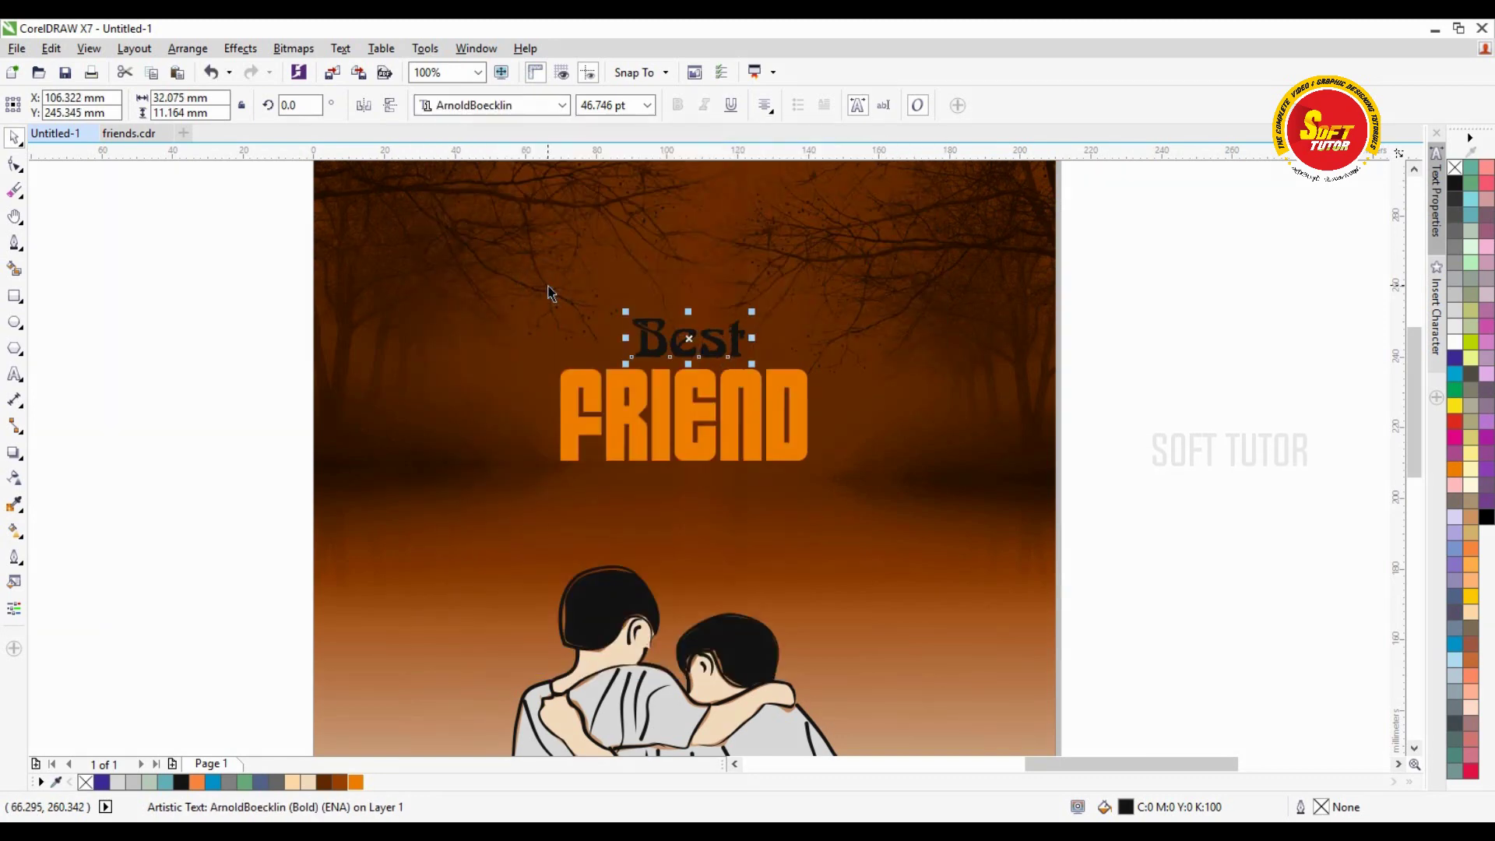
pyautogui.hotkey('ctrl', 'z')
# Step: Set "Best" in the Asectica Simple Demo font
pyautogui.click(552, 105)
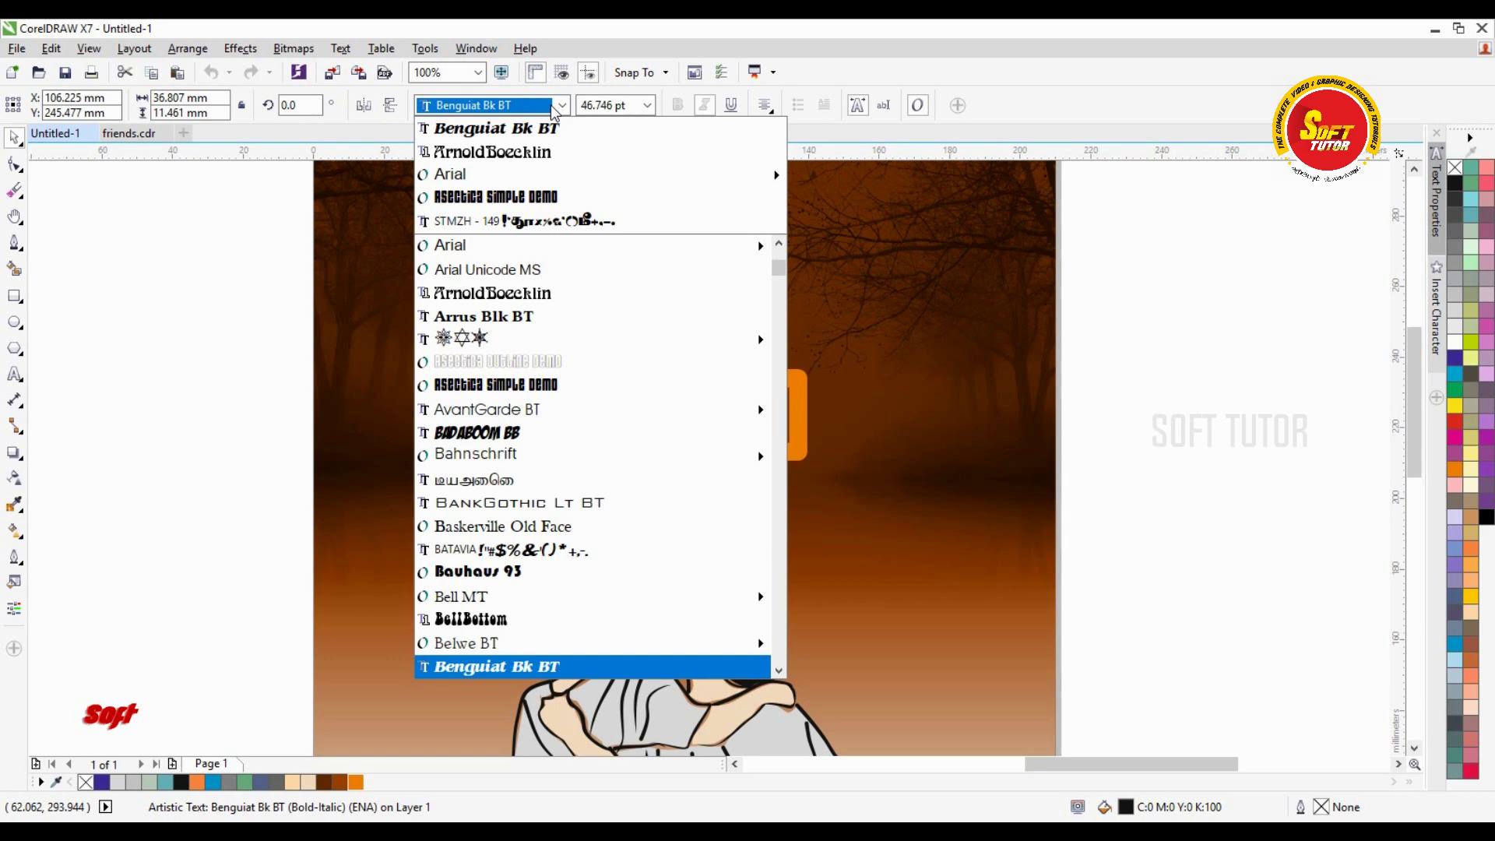
pyautogui.click(531, 194)
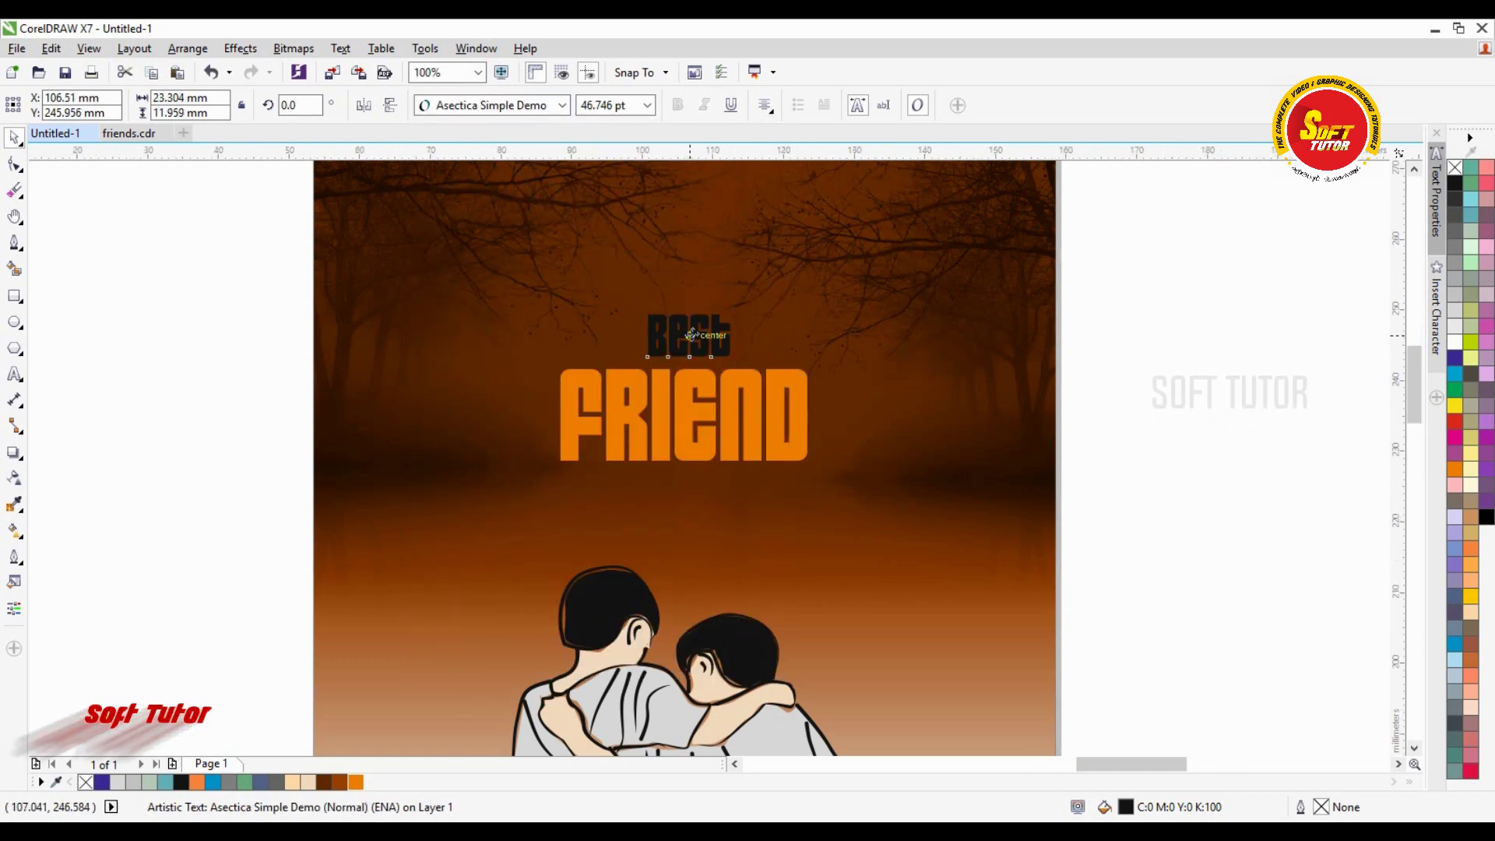
pyautogui.scroll(1, 685, 331)
pyautogui.scroll(-1, 686, 331)
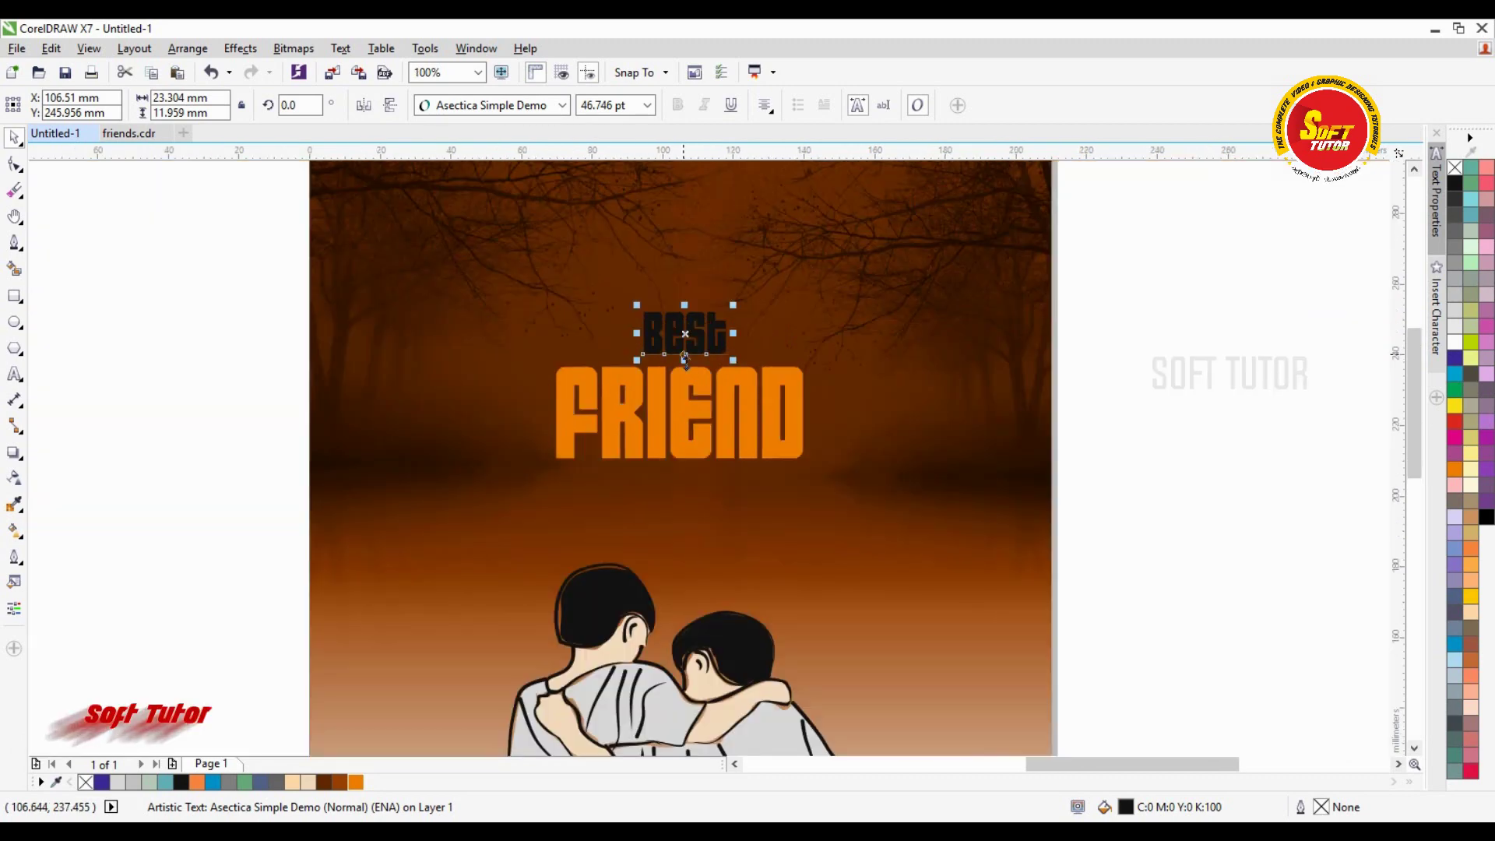
# Step: Nudge "Best" slightly closer to "FRIEND" and fill it with the same orange
pyautogui.press('Escape')
pyautogui.moveTo(685, 331); pyautogui.dragTo(686, 336)
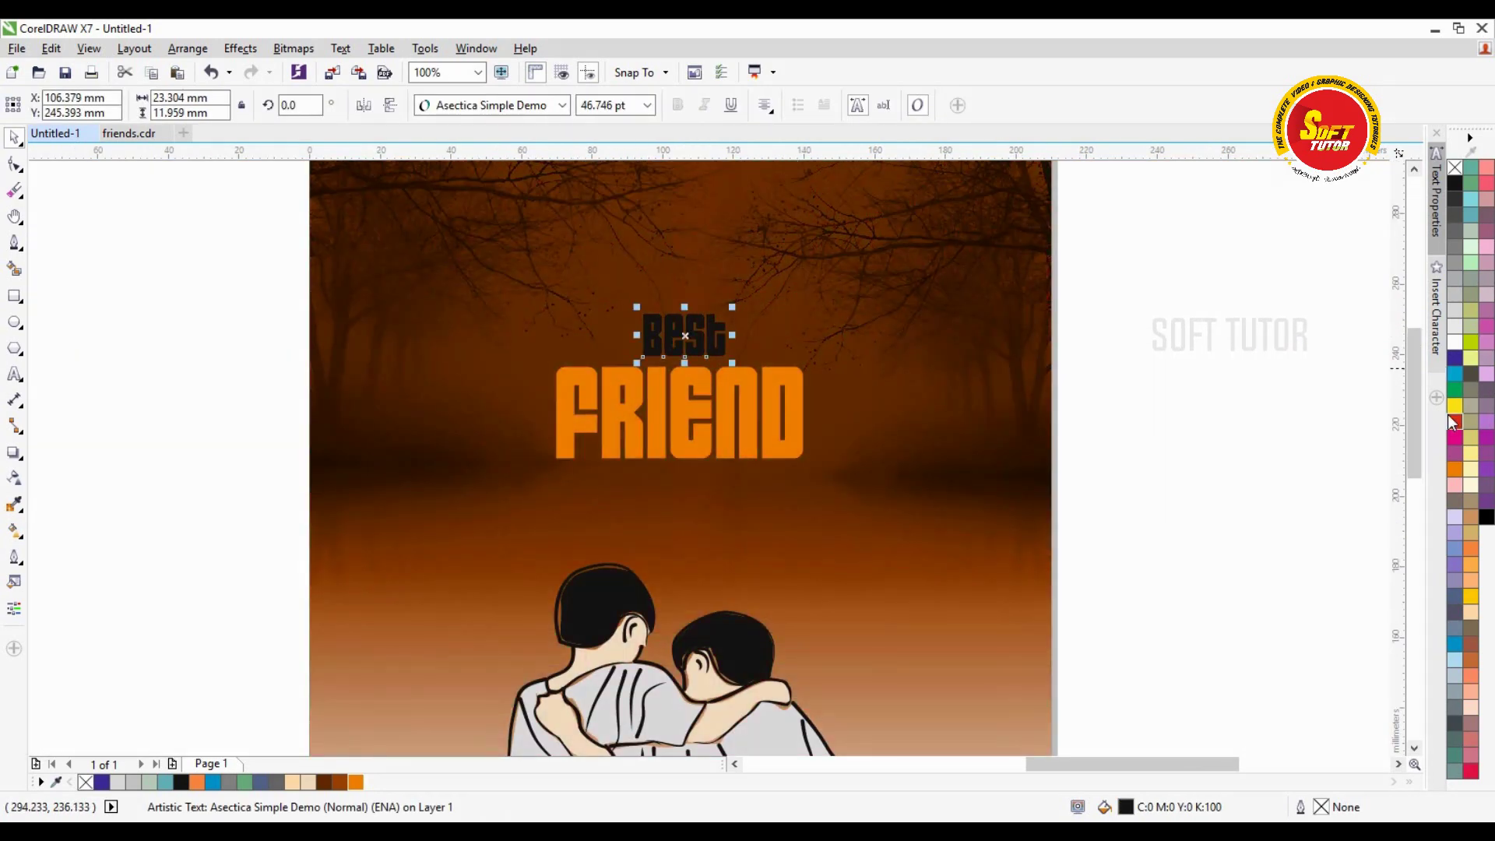
pyautogui.click(357, 781)
pyautogui.click(1194, 397)
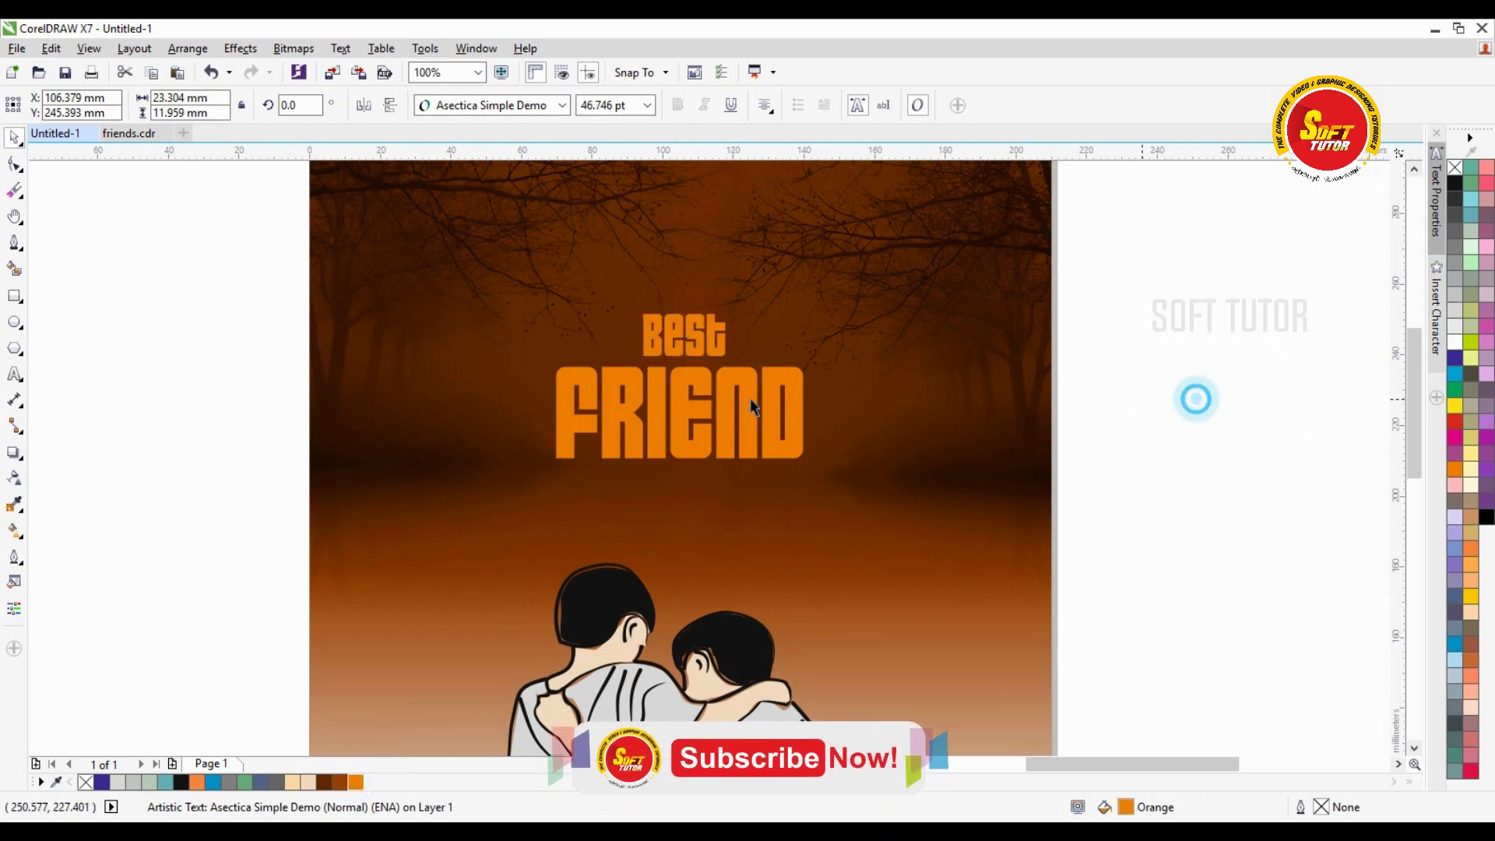
# Step: Draw a closed four-sided shape about 36.5 x 16.7 mm slanting across the lower part of "Best", and fill it white
pyautogui.click(685, 332)
pyautogui.scroll(1, 684, 333)
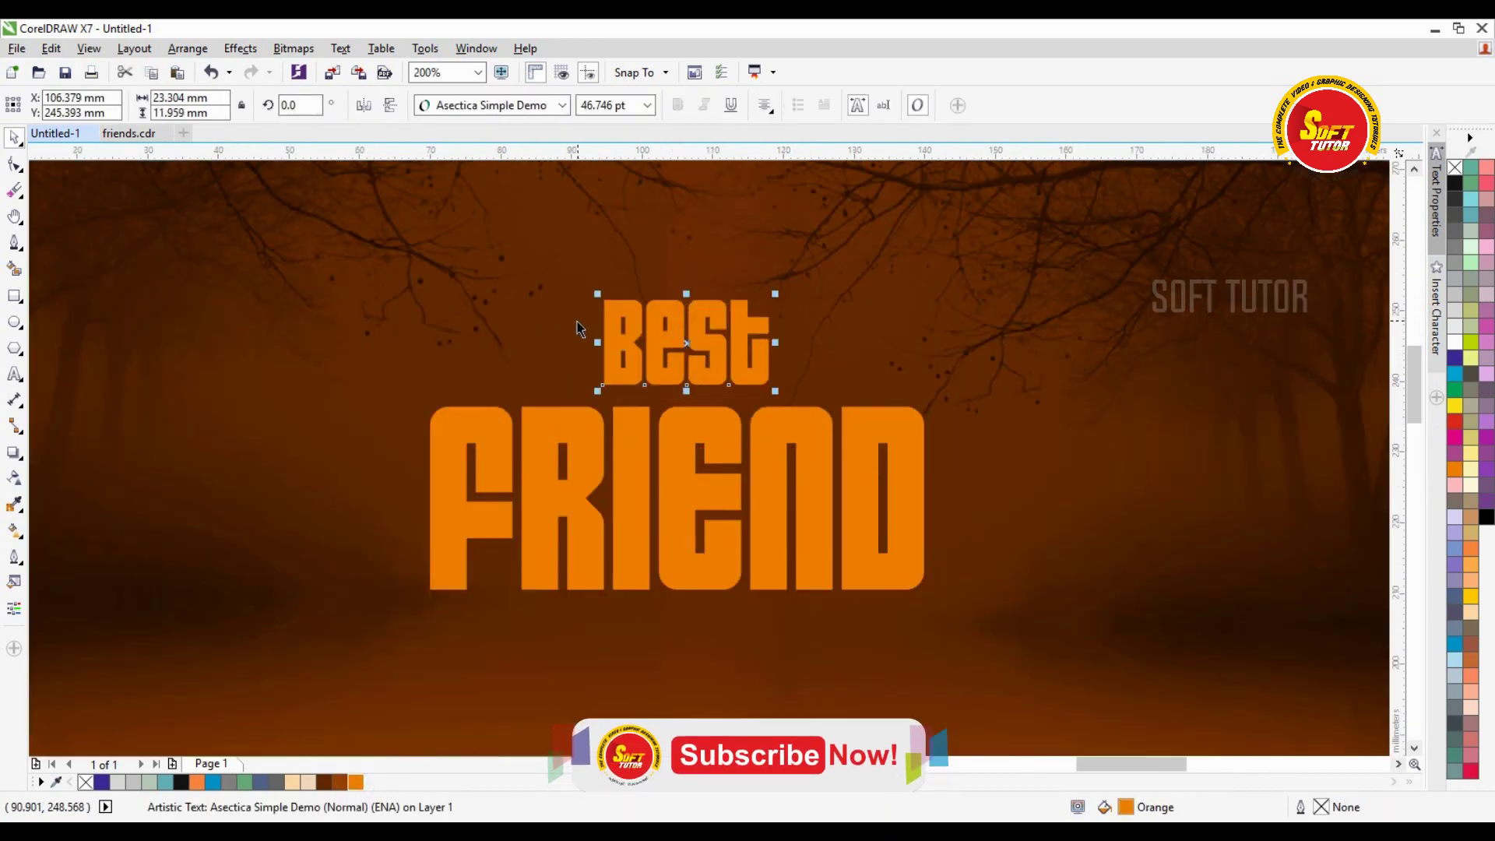
pyautogui.click(13, 244)
pyautogui.click(589, 377)
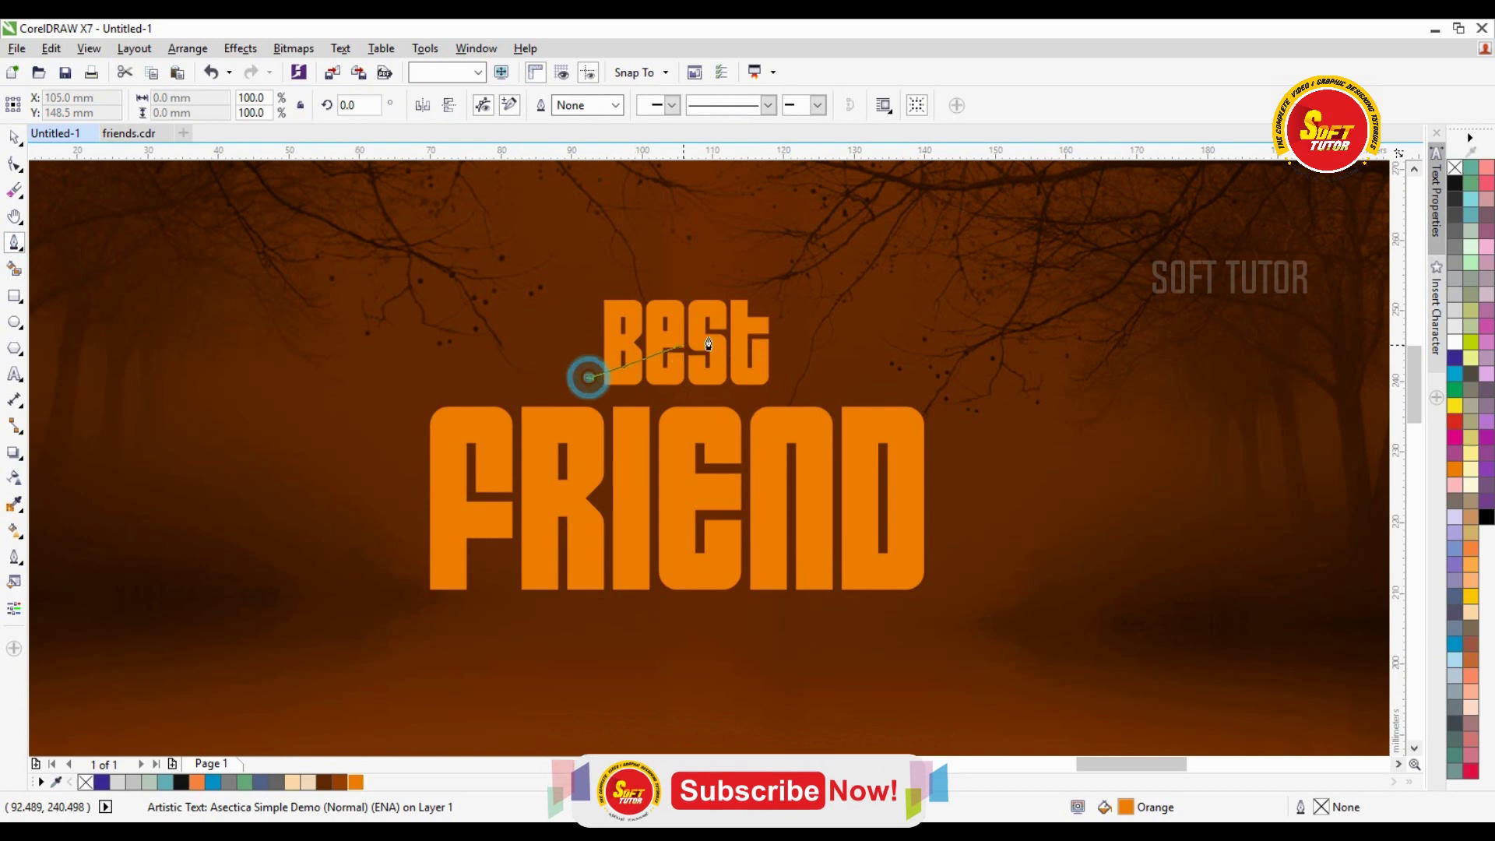
pyautogui.moveTo(789, 307); pyautogui.dragTo(829, 378)
pyautogui.click(838, 384)
pyautogui.click(580, 425)
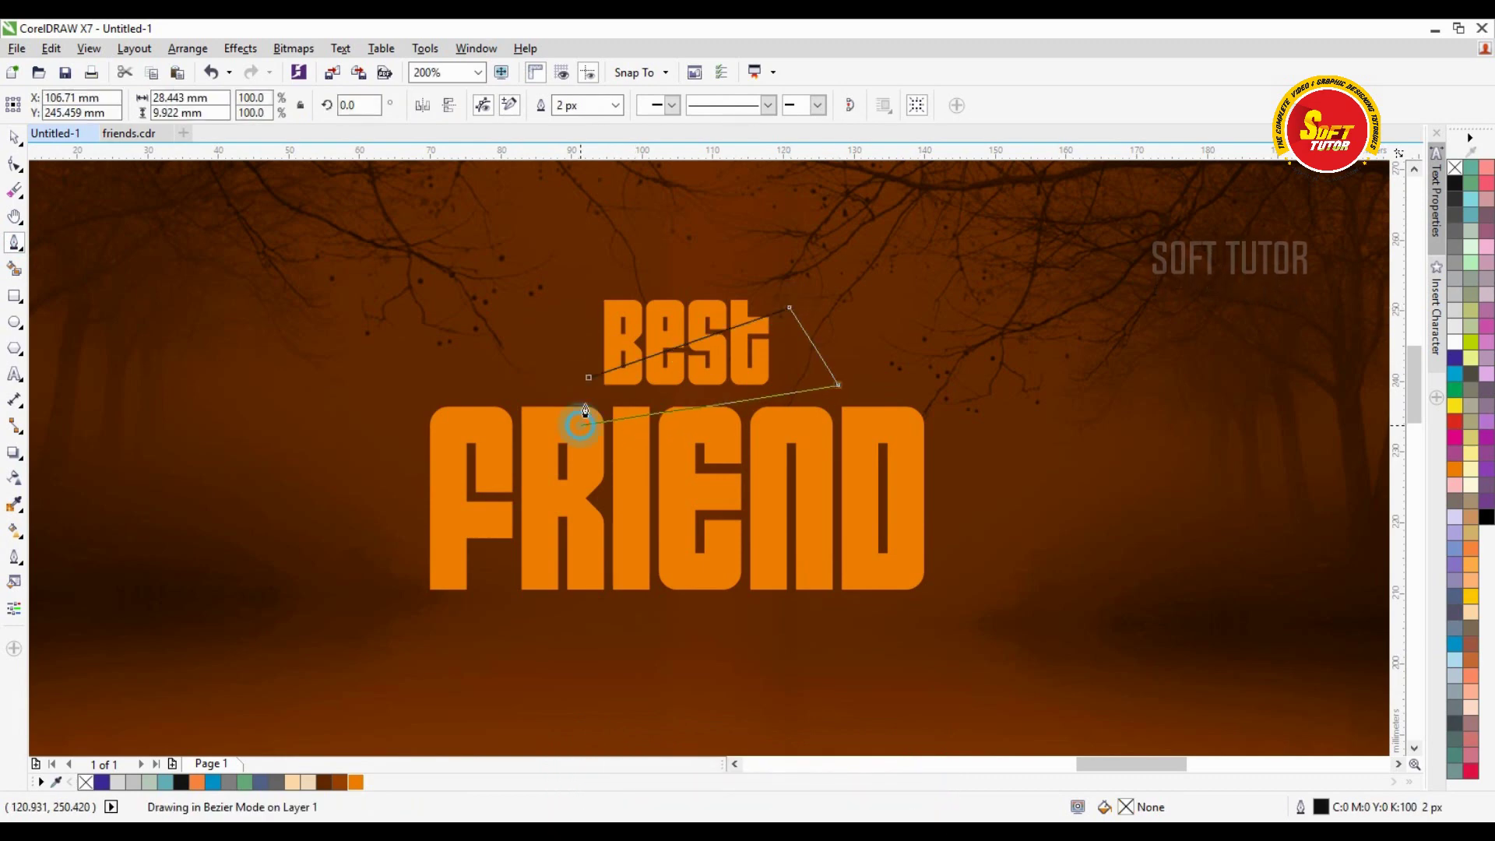
pyautogui.click(589, 377)
pyautogui.press('space')
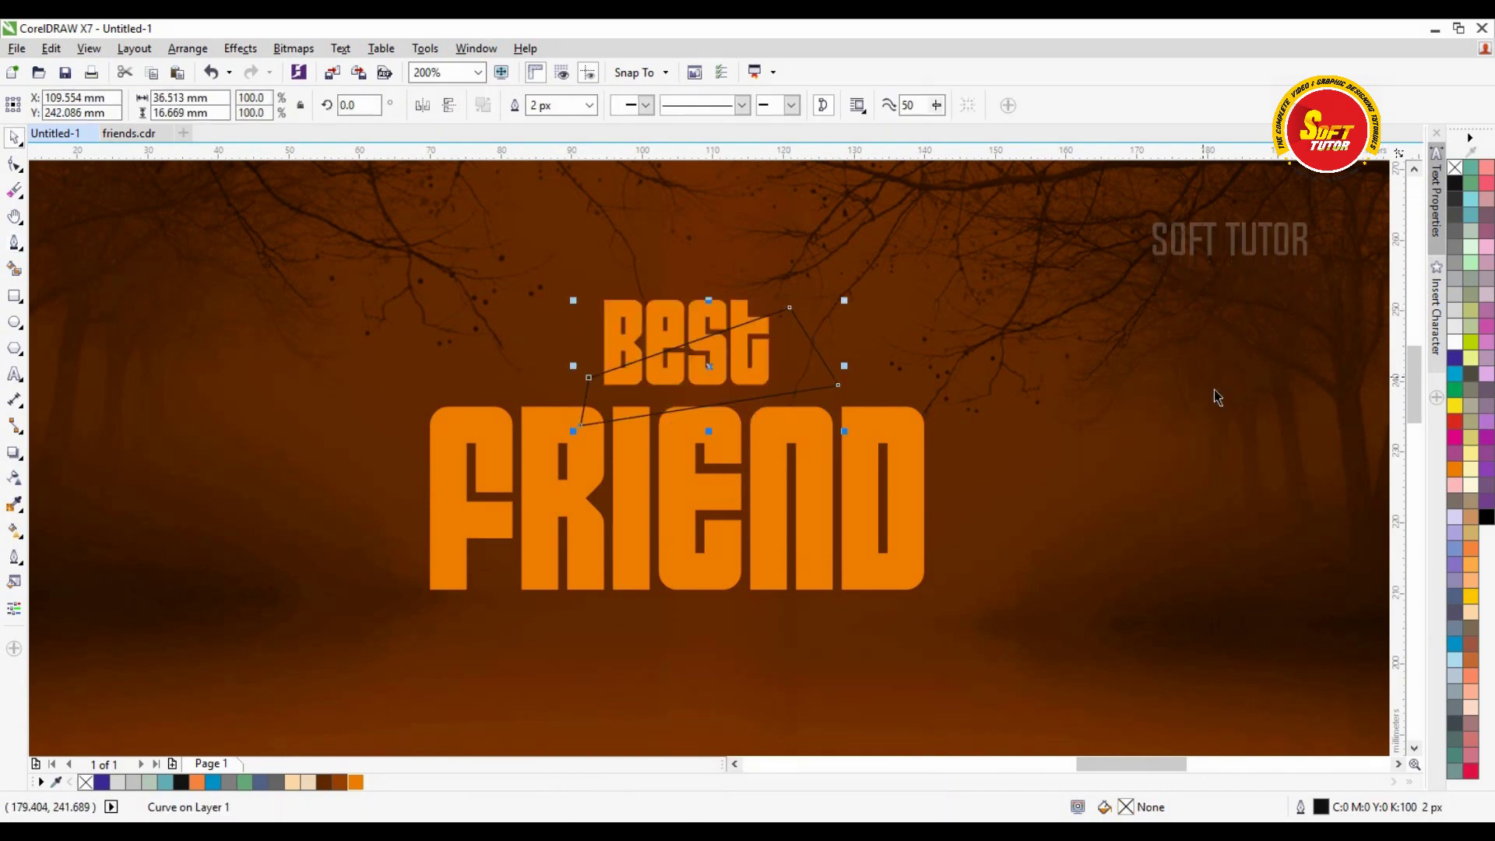
pyautogui.click(1454, 341)
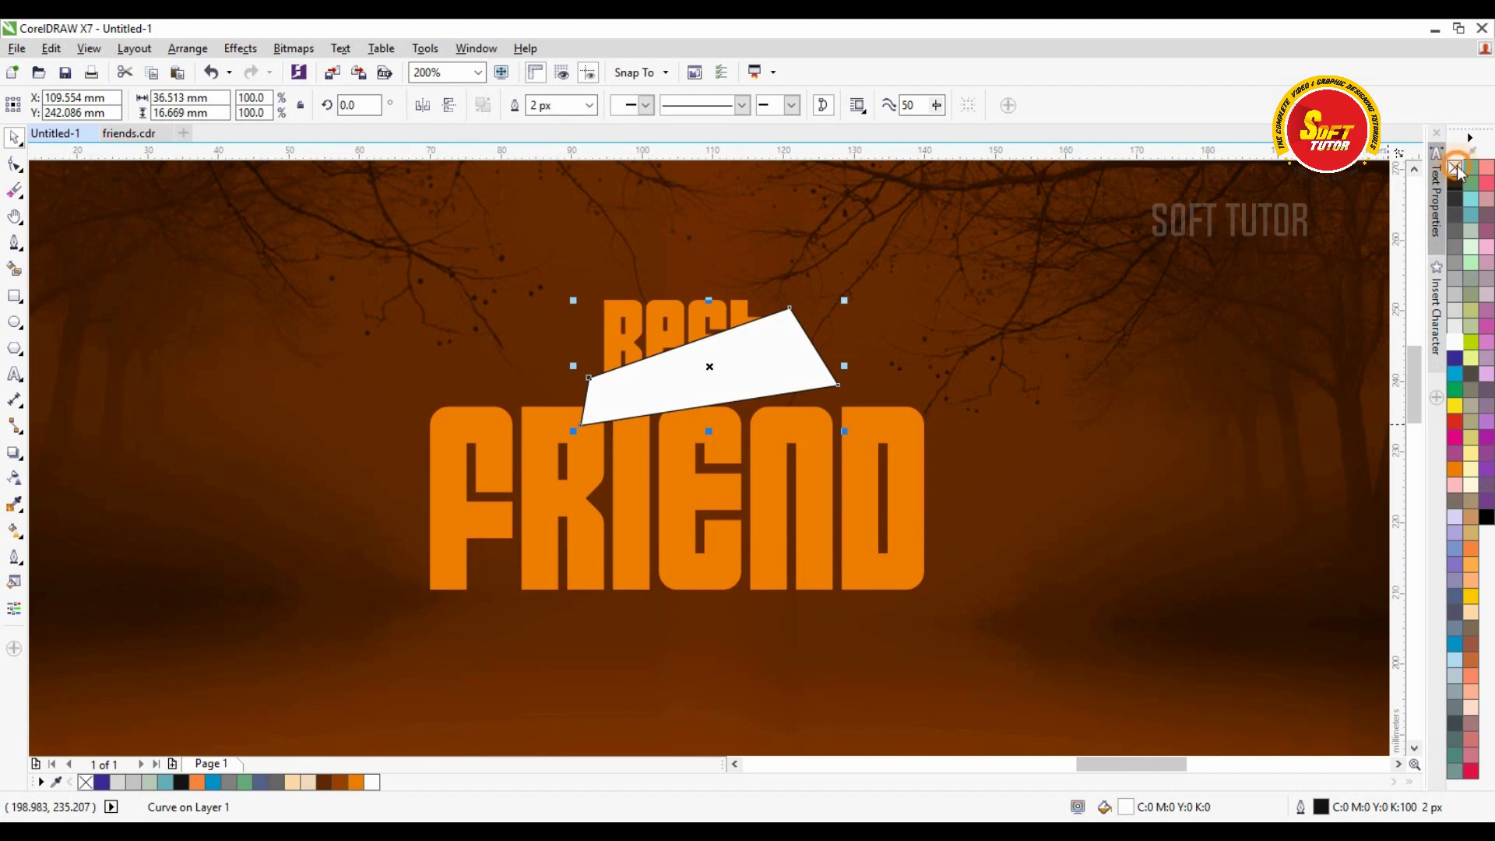
# Step: Remove the white shape's outline and PowerClip it inside the "Best" text
pyautogui.rightClick(1455, 166)
pyautogui.click(240, 49)
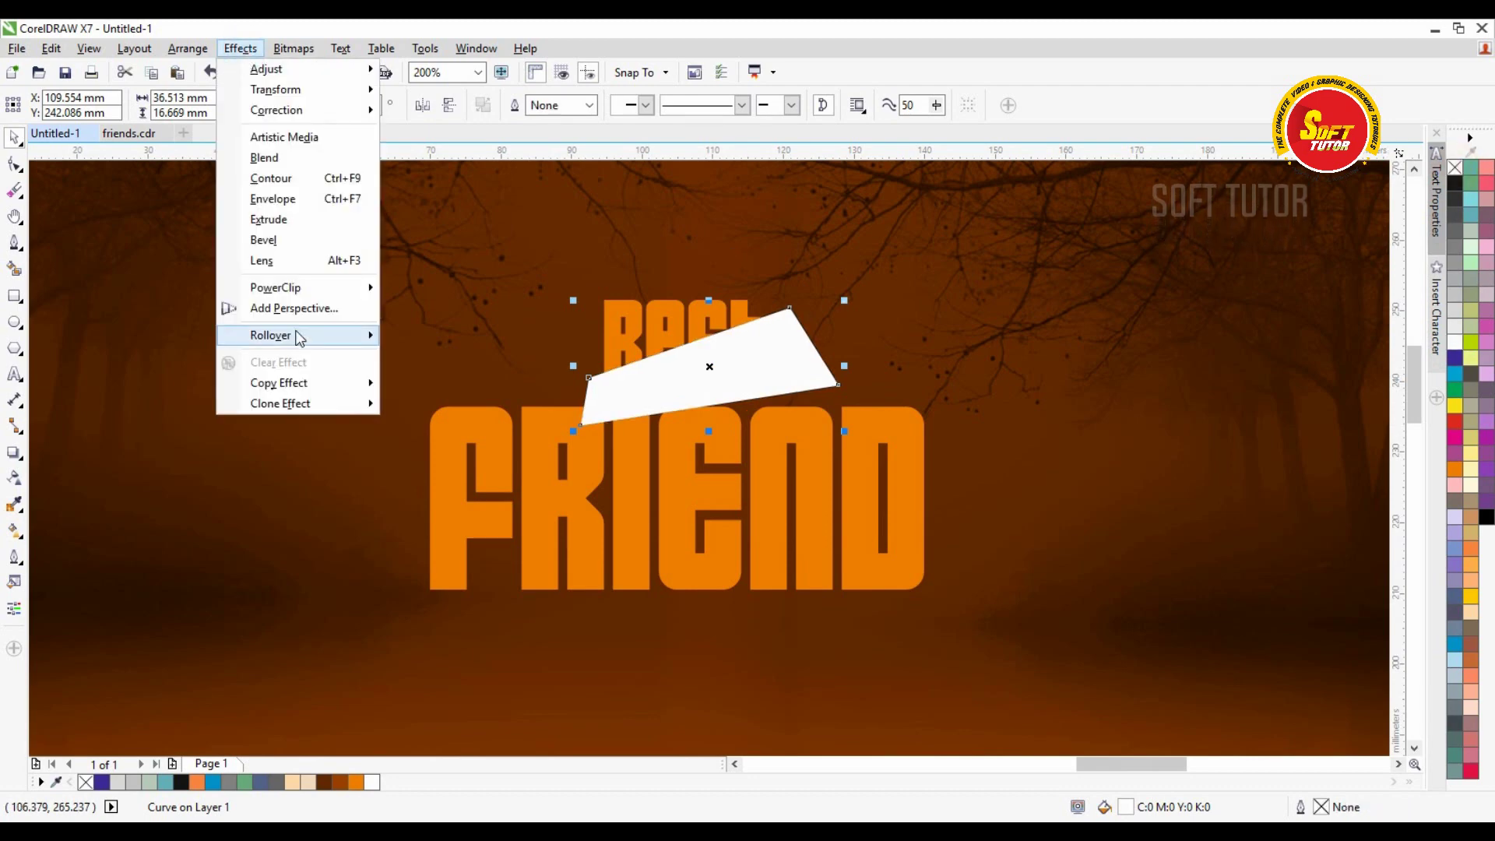
pyautogui.moveTo(300, 287)
pyautogui.click(476, 287)
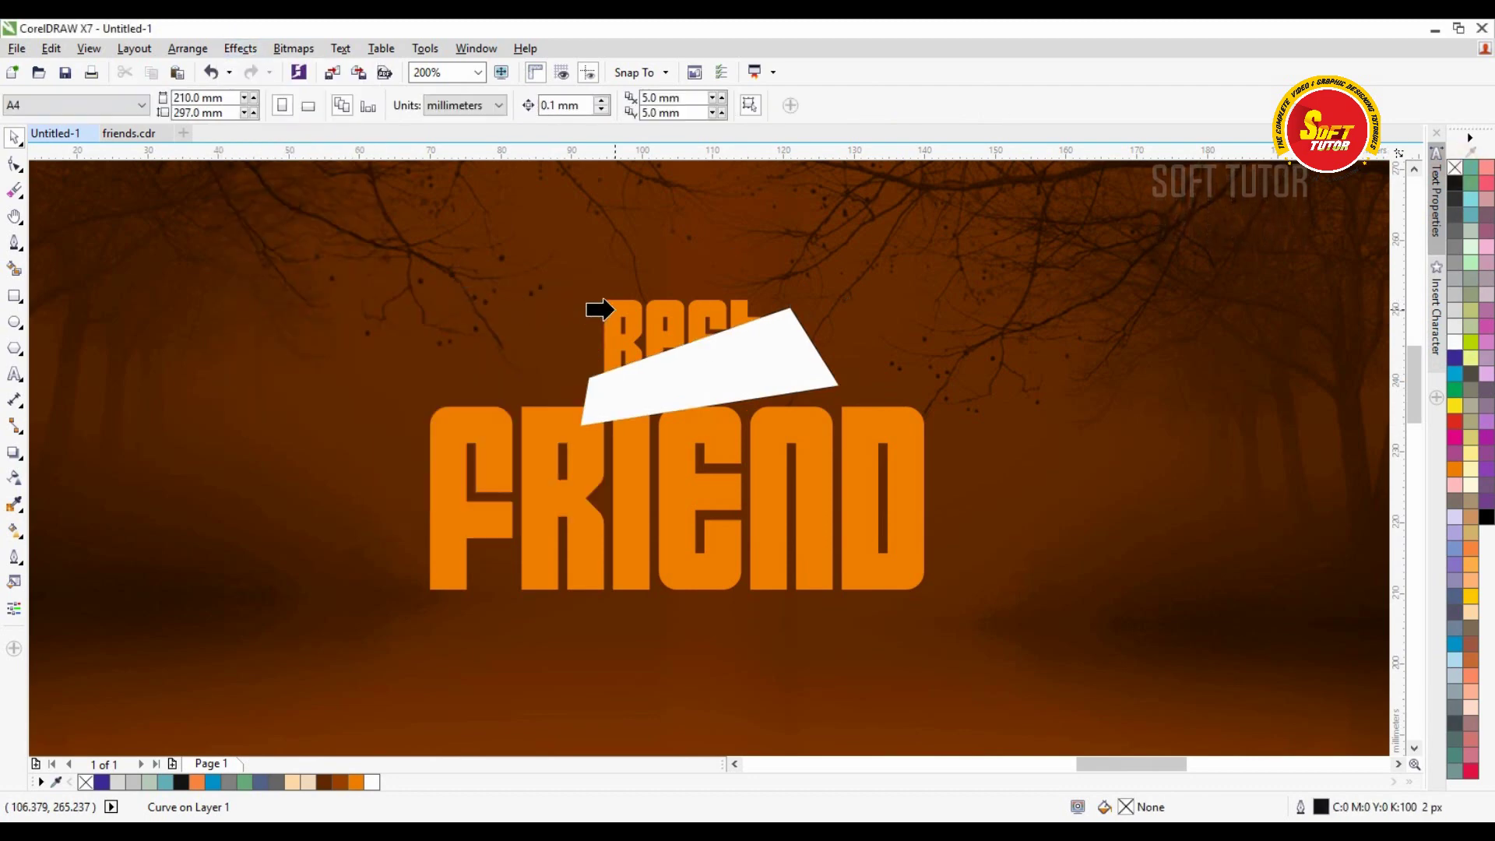
pyautogui.click(614, 310)
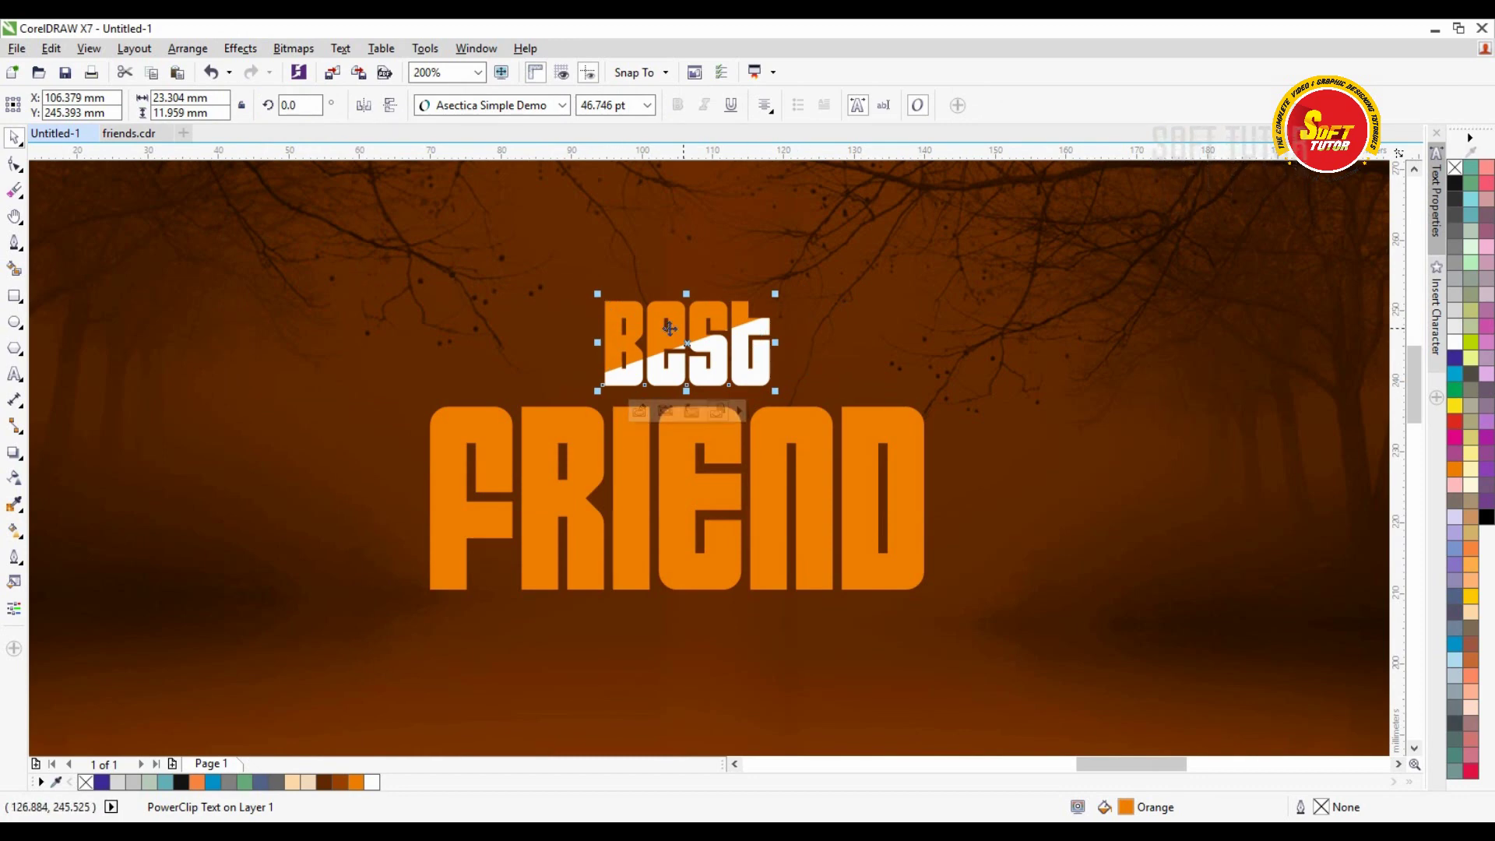
# Step: Center "Best" and "FRIEND" horizontally on the poster background
pyautogui.scroll(-1, 685, 333)
pyautogui.click(592, 349)
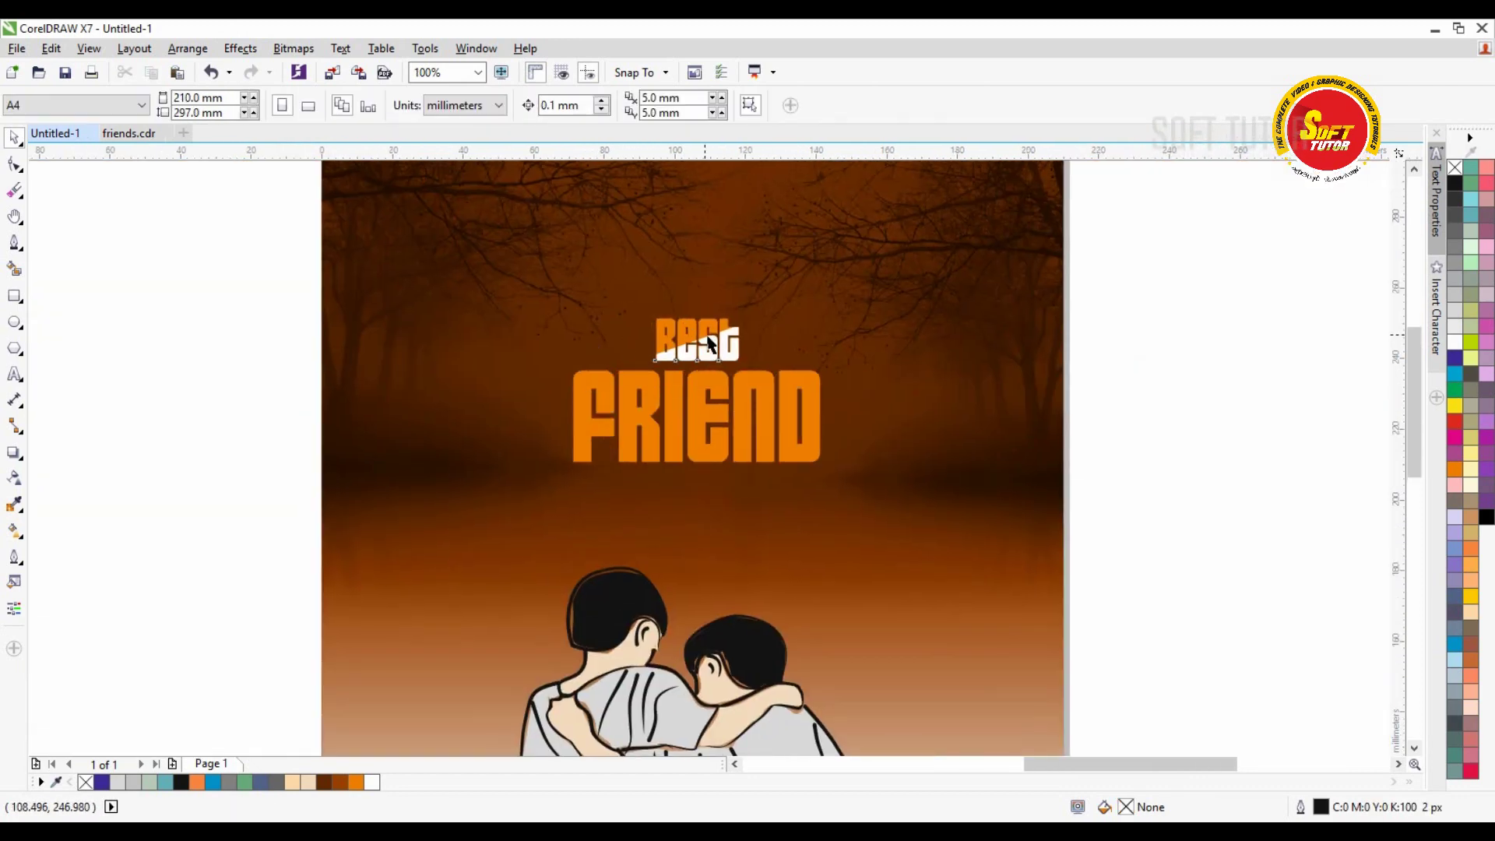
pyautogui.click(1170, 354)
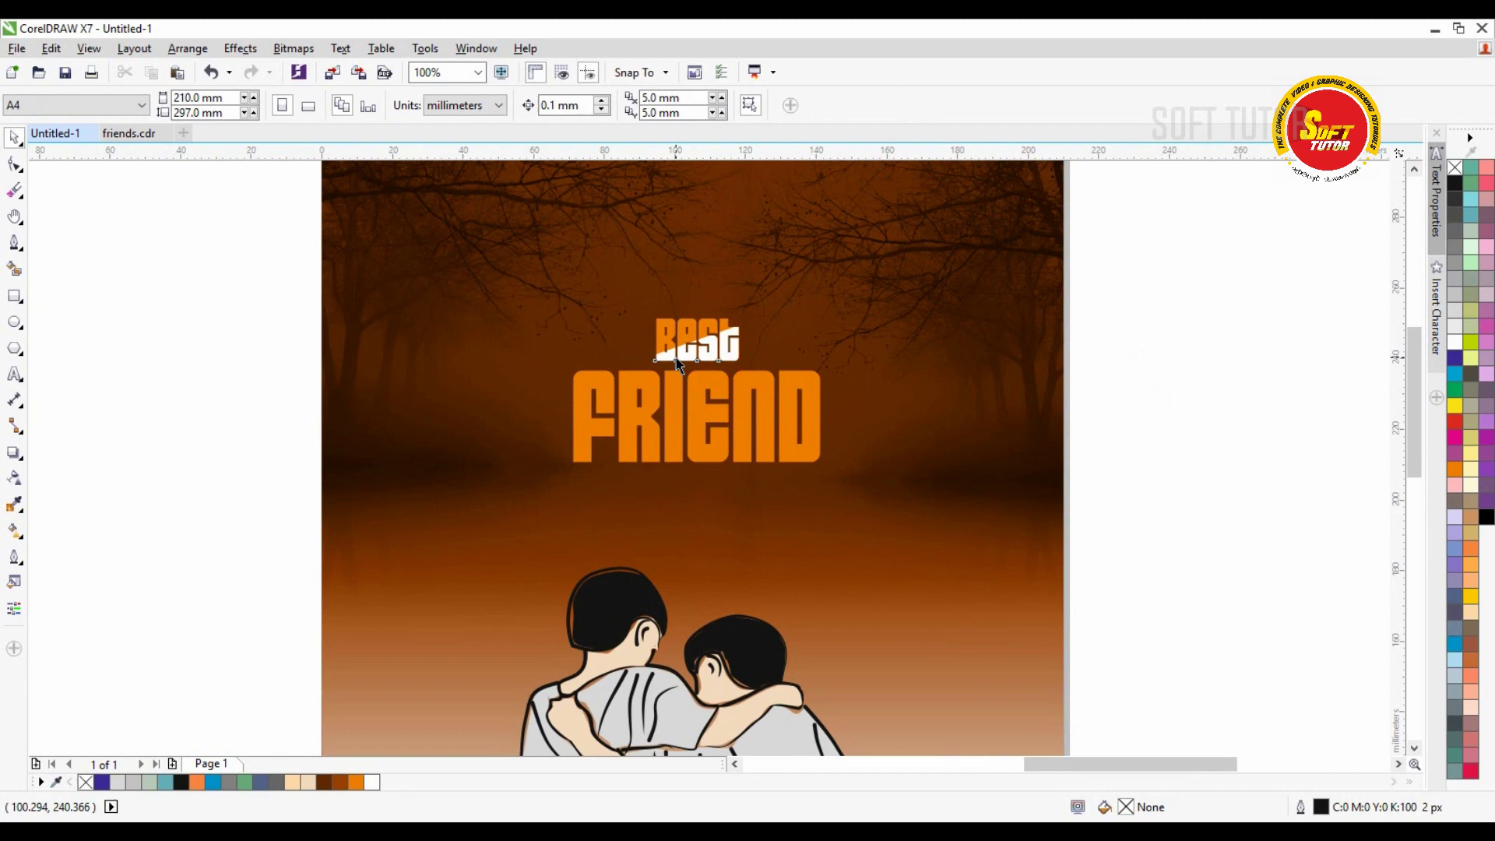
pyautogui.click(676, 357)
pyautogui.keyDown('shift'); pyautogui.click(675, 413); pyautogui.keyUp('shift')
pyautogui.press('p')
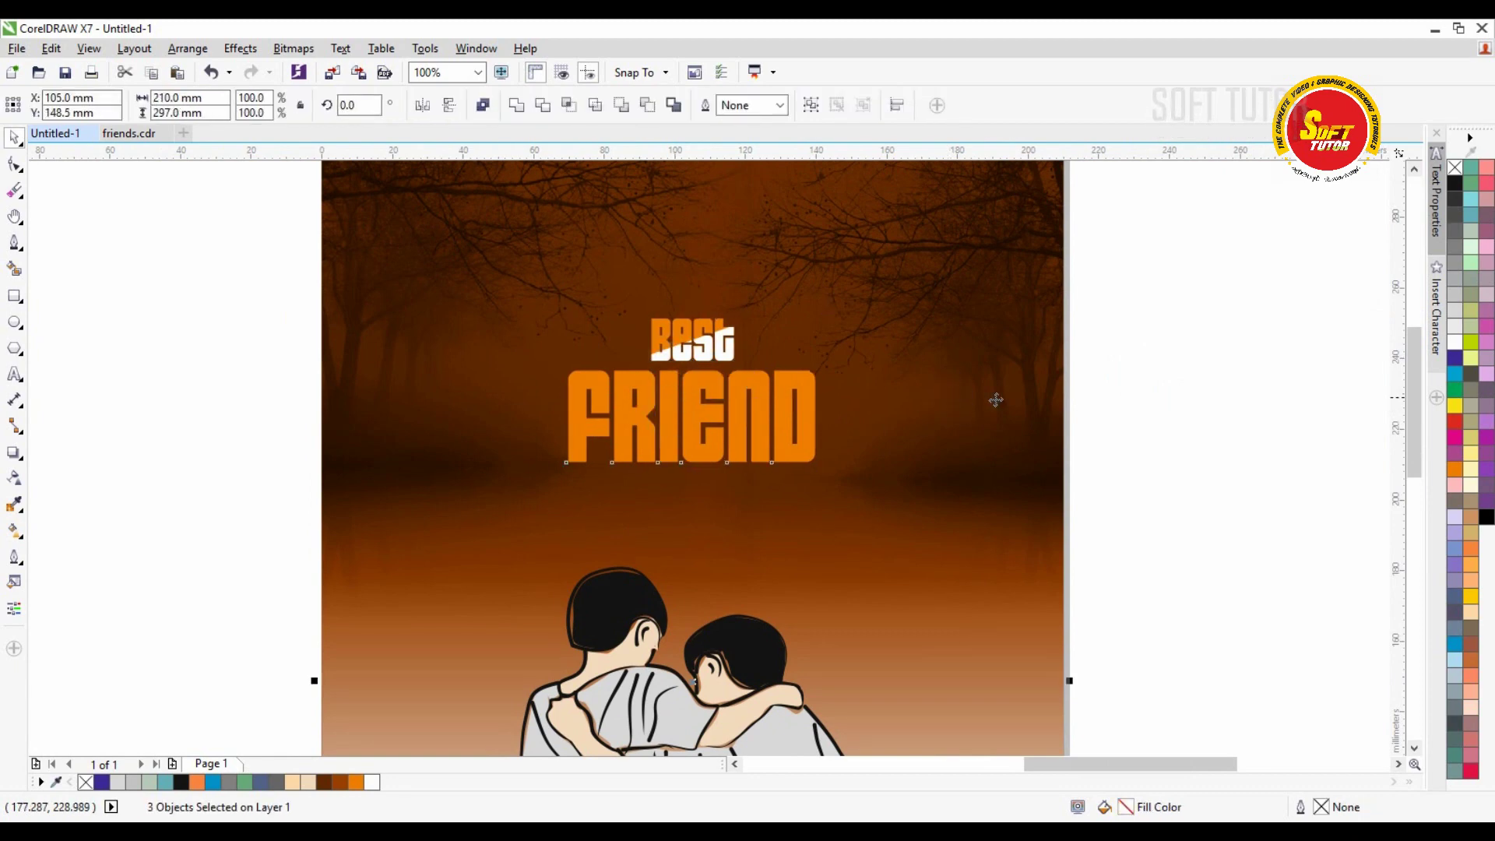
pyautogui.click(1159, 381)
pyautogui.click(993, 317)
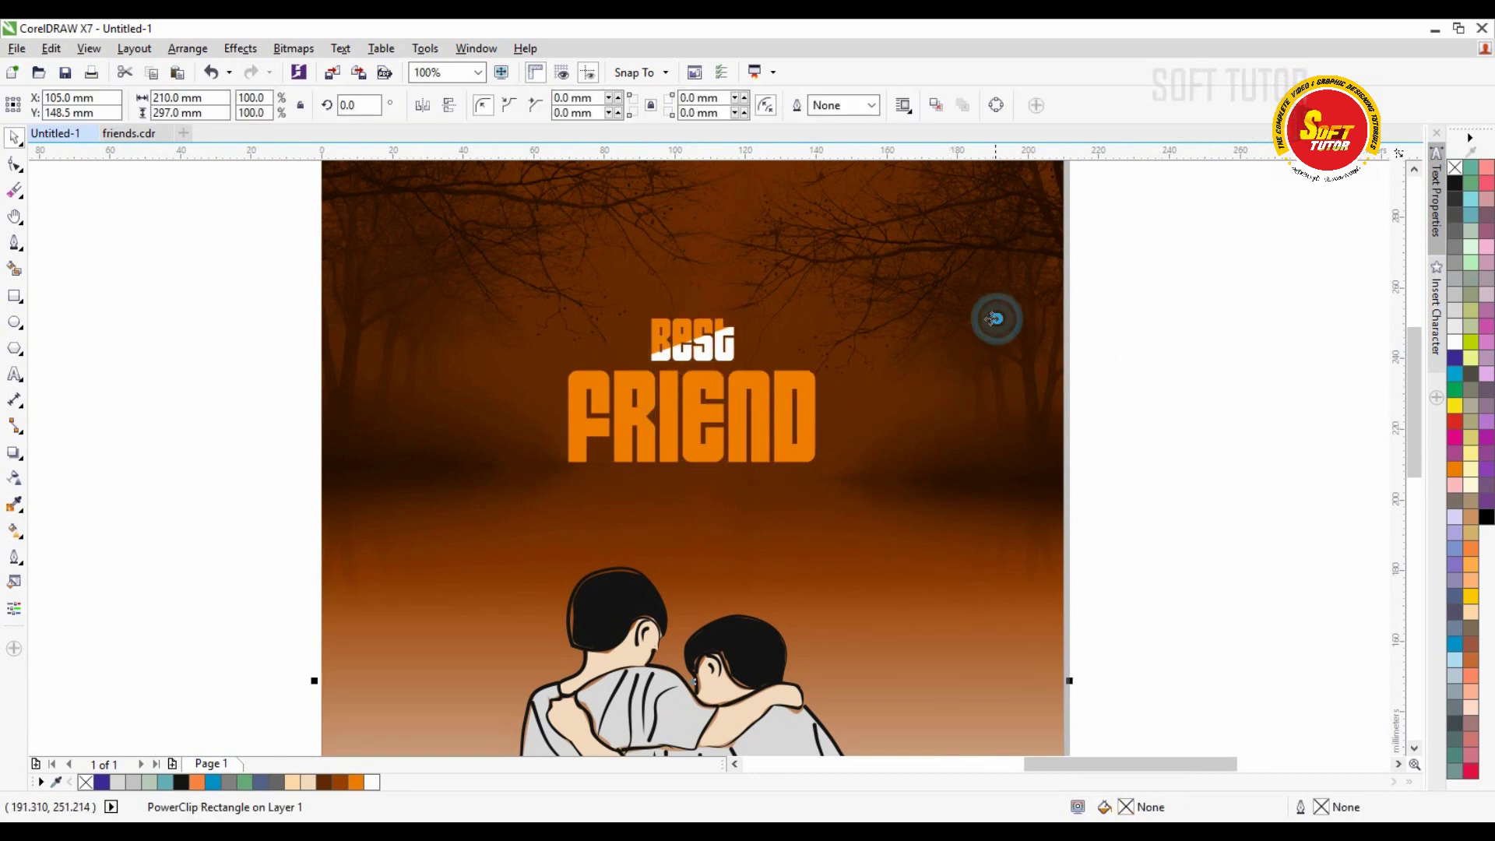
pyautogui.click(1175, 362)
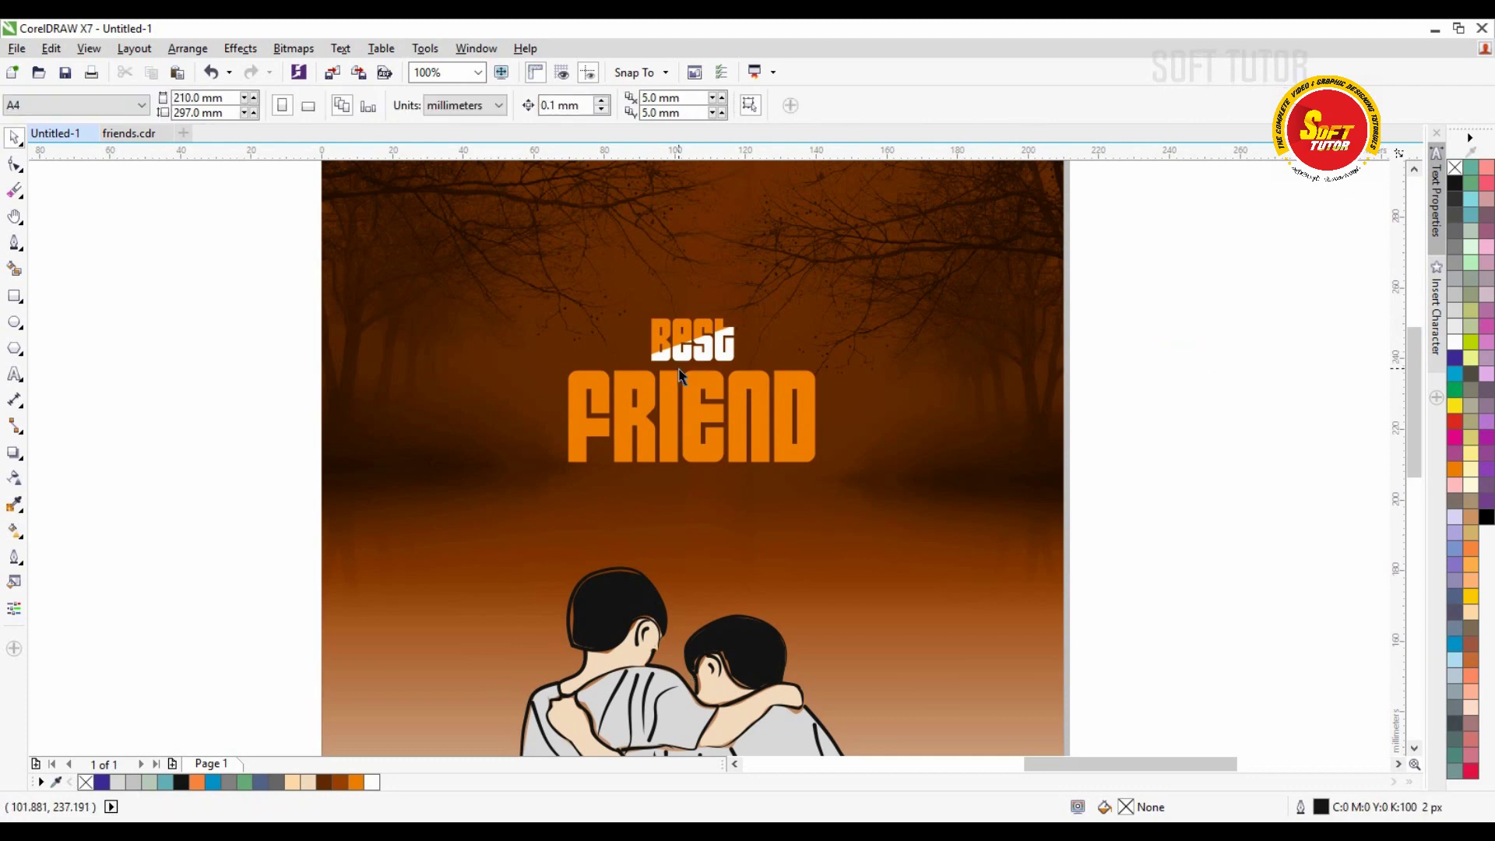
# Step: Draw a circle about 28.3 mm in diameter beside "Best", fill it orange, and remove its outline
pyautogui.click(14, 322)
pyautogui.moveTo(807, 280); pyautogui.dragTo(903, 379)
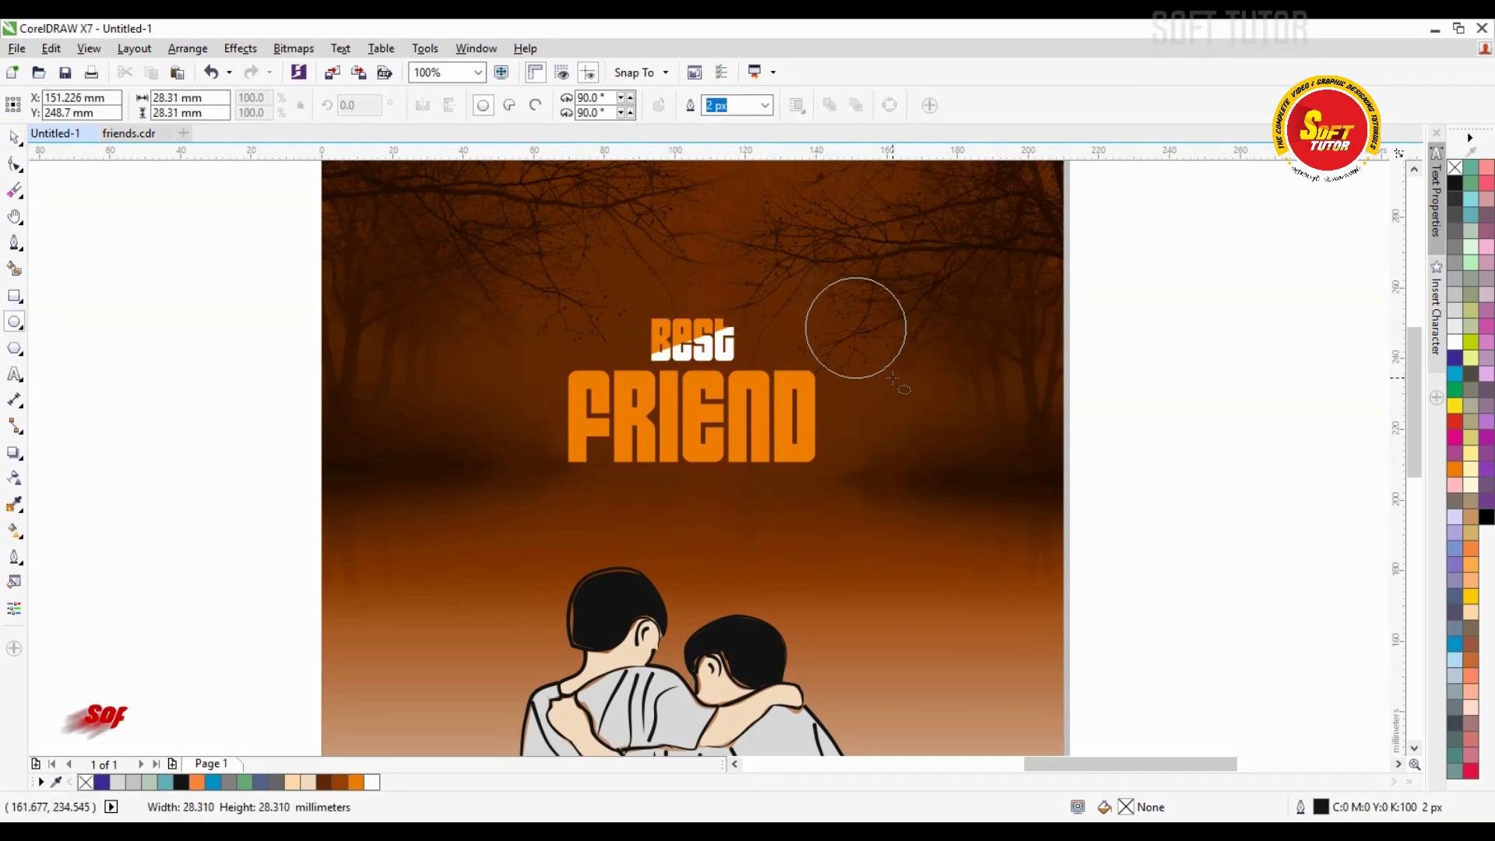
pyautogui.press('space')
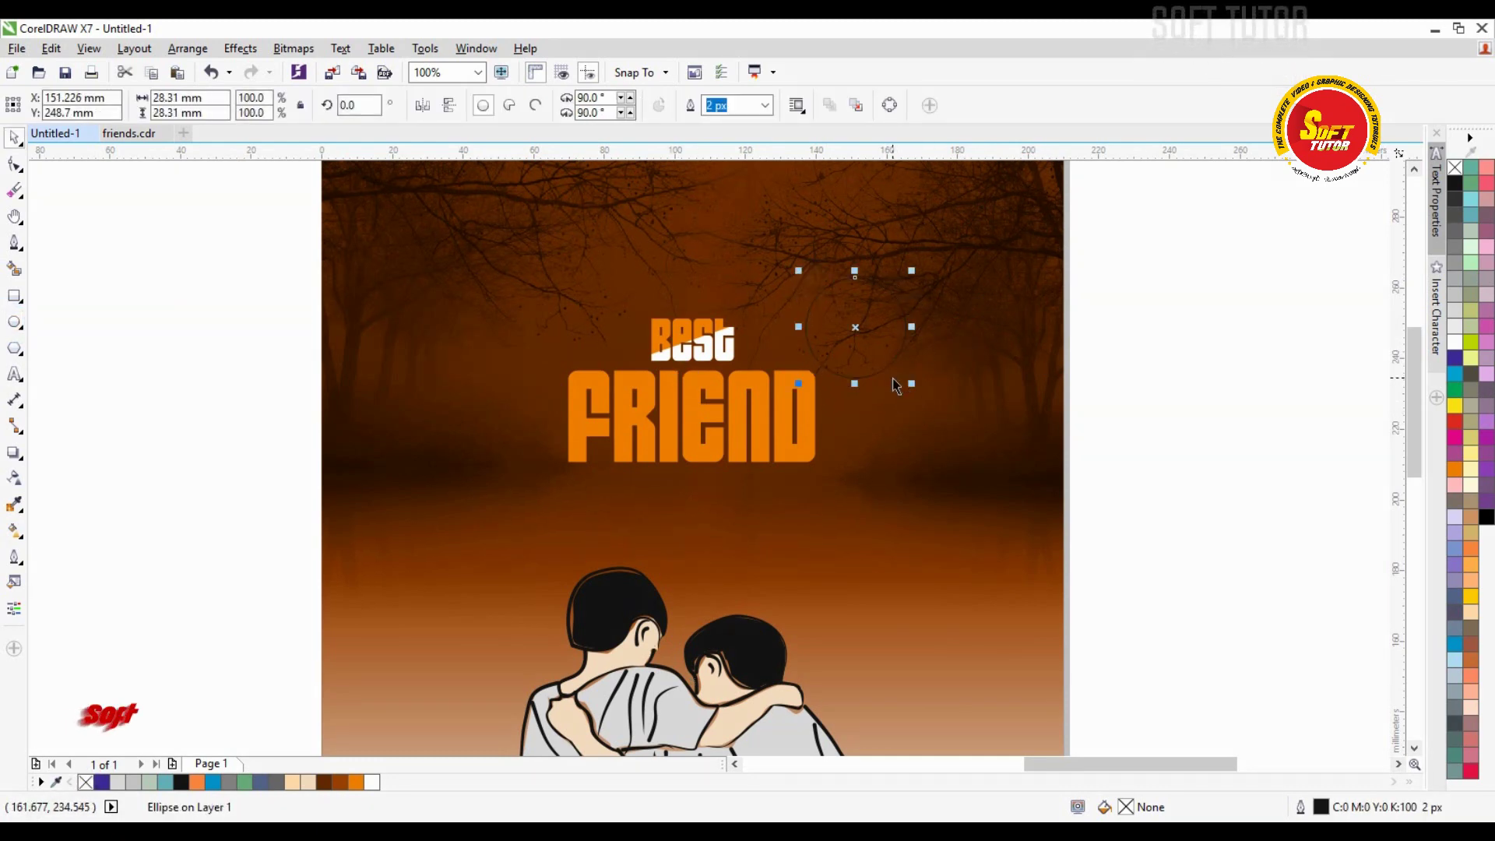
pyautogui.click(360, 781)
pyautogui.rightClick(1455, 167)
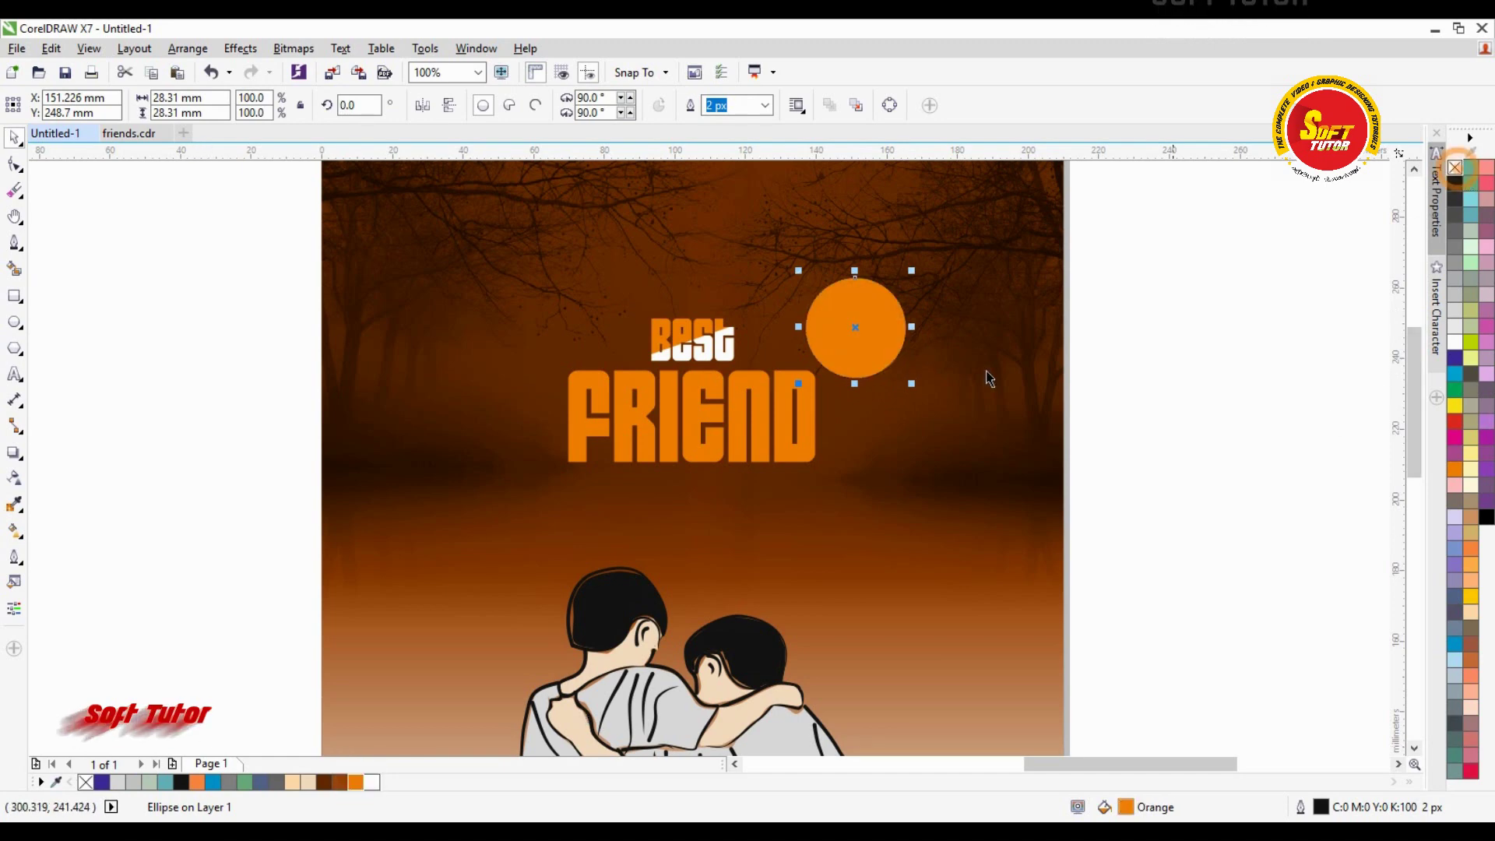
# Step: Move the circle over "Best", enlarge it to about 31.5 mm, and order it behind the title but above the background
pyautogui.moveTo(857, 333); pyautogui.dragTo(753, 404)
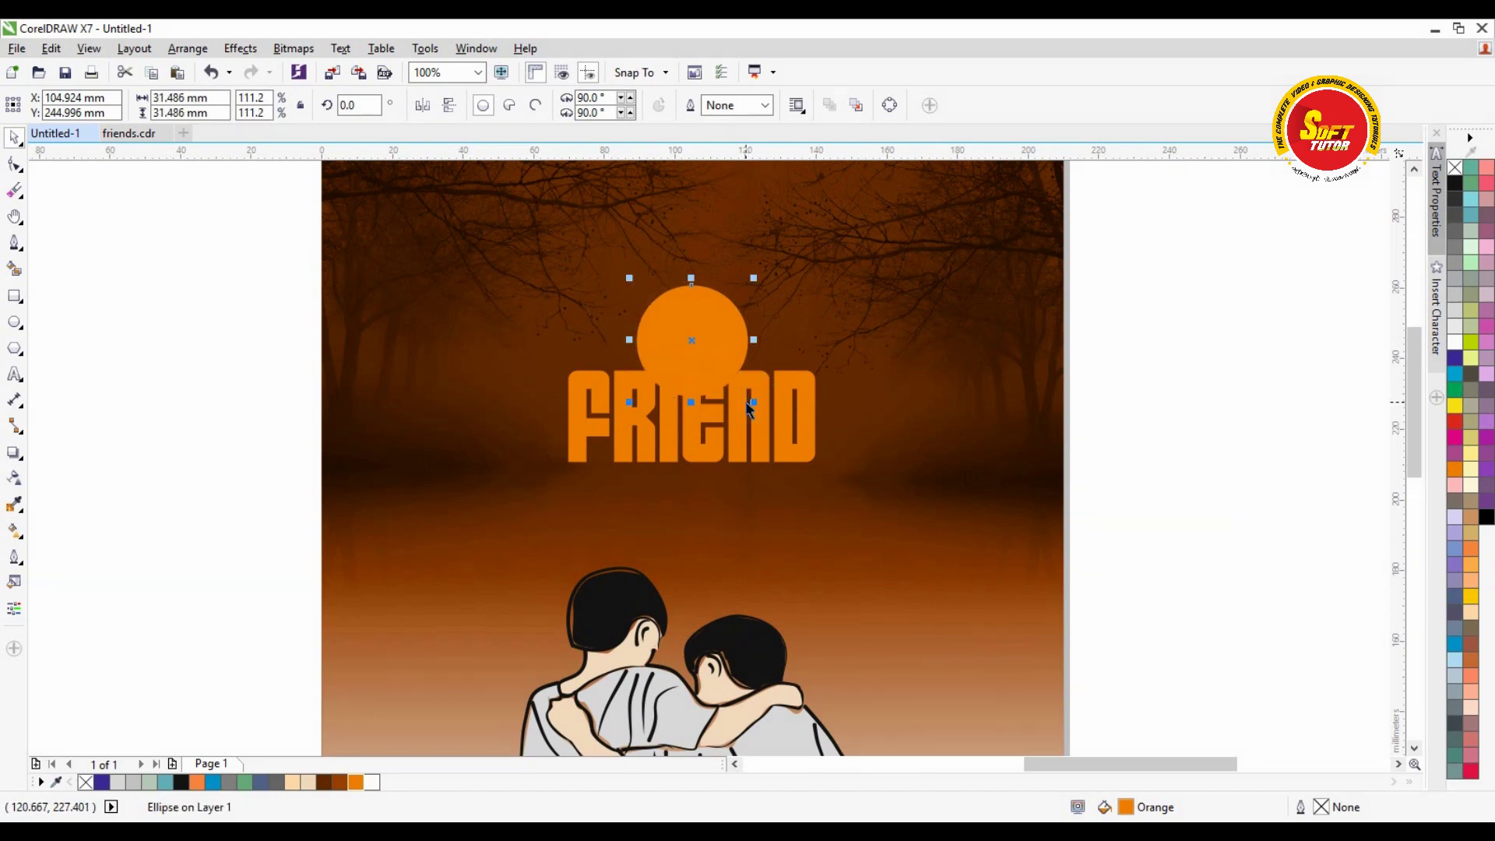
pyautogui.hotkey('shift', 'pagedown')
pyautogui.hotkey('ctrl', 'pageup')
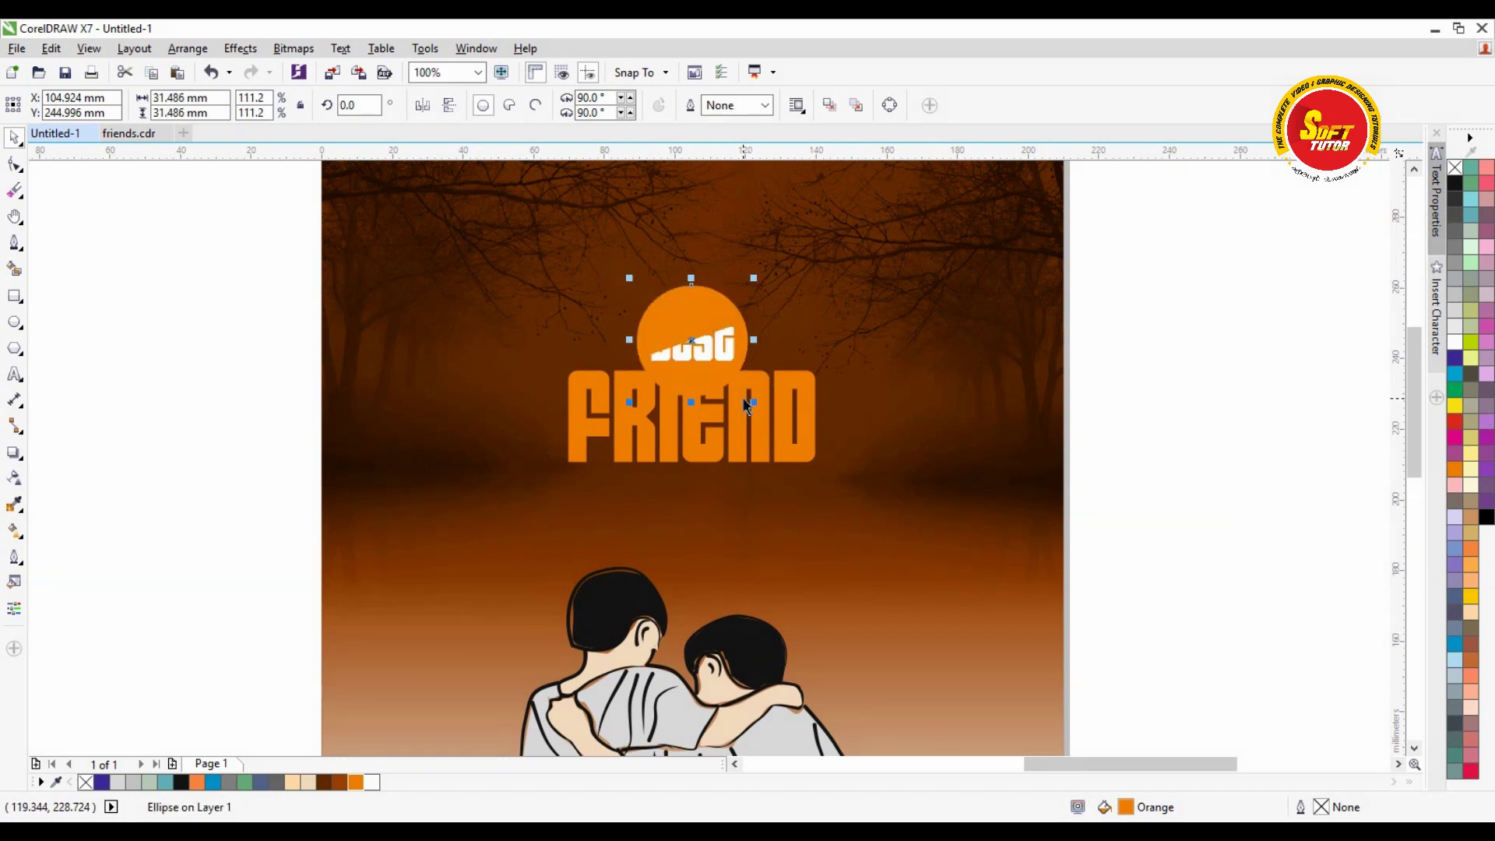
pyautogui.click(744, 393)
pyautogui.click(711, 369)
# Step: Fill the circle behind "Best" with an orange-yellow of C0 M33 Y99 K0
pyautogui.scroll(1, 701, 369)
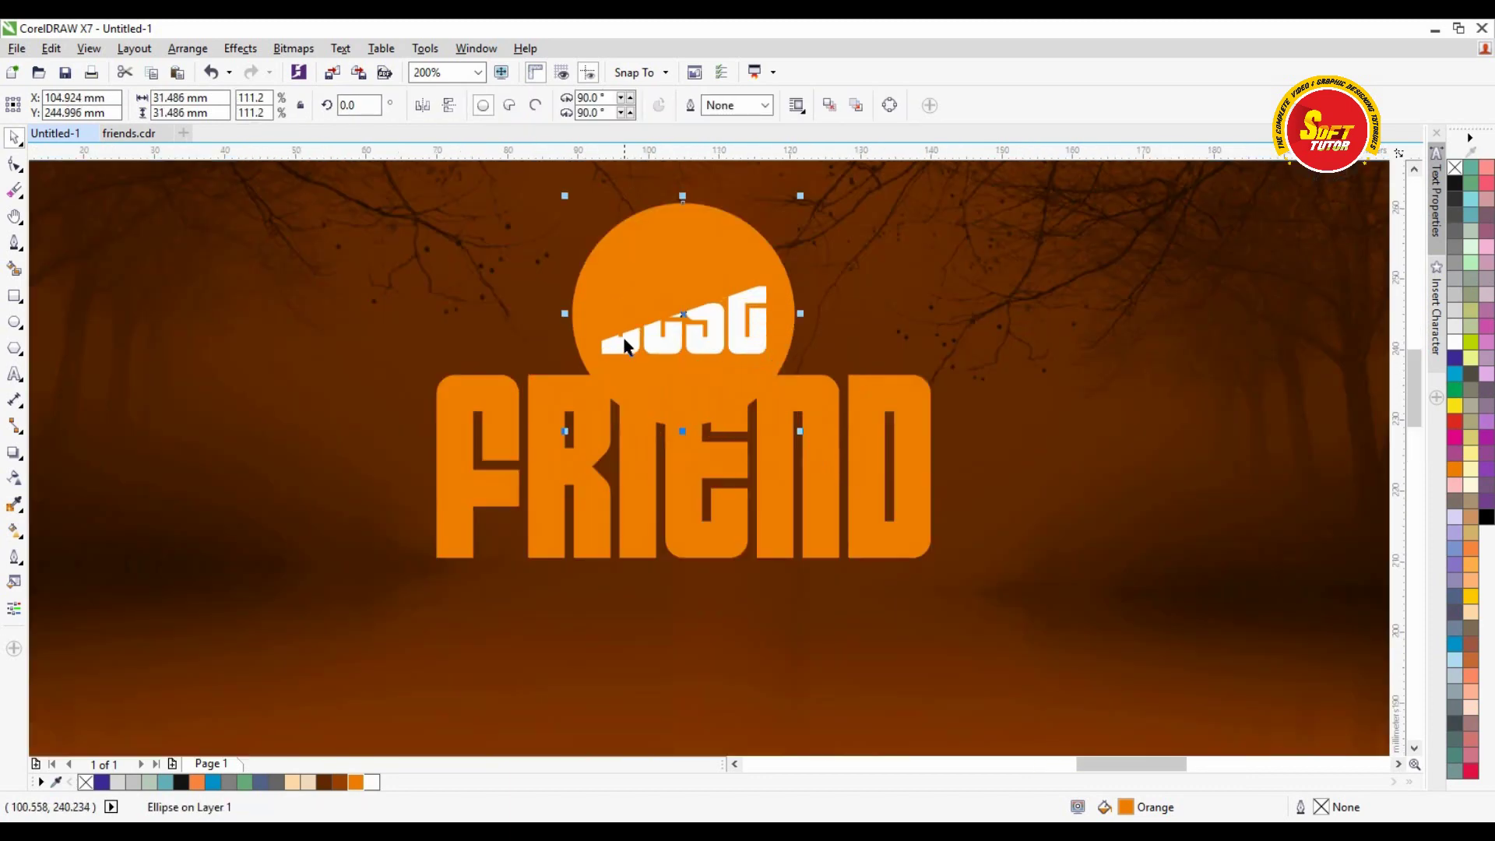
pyautogui.click(1452, 408)
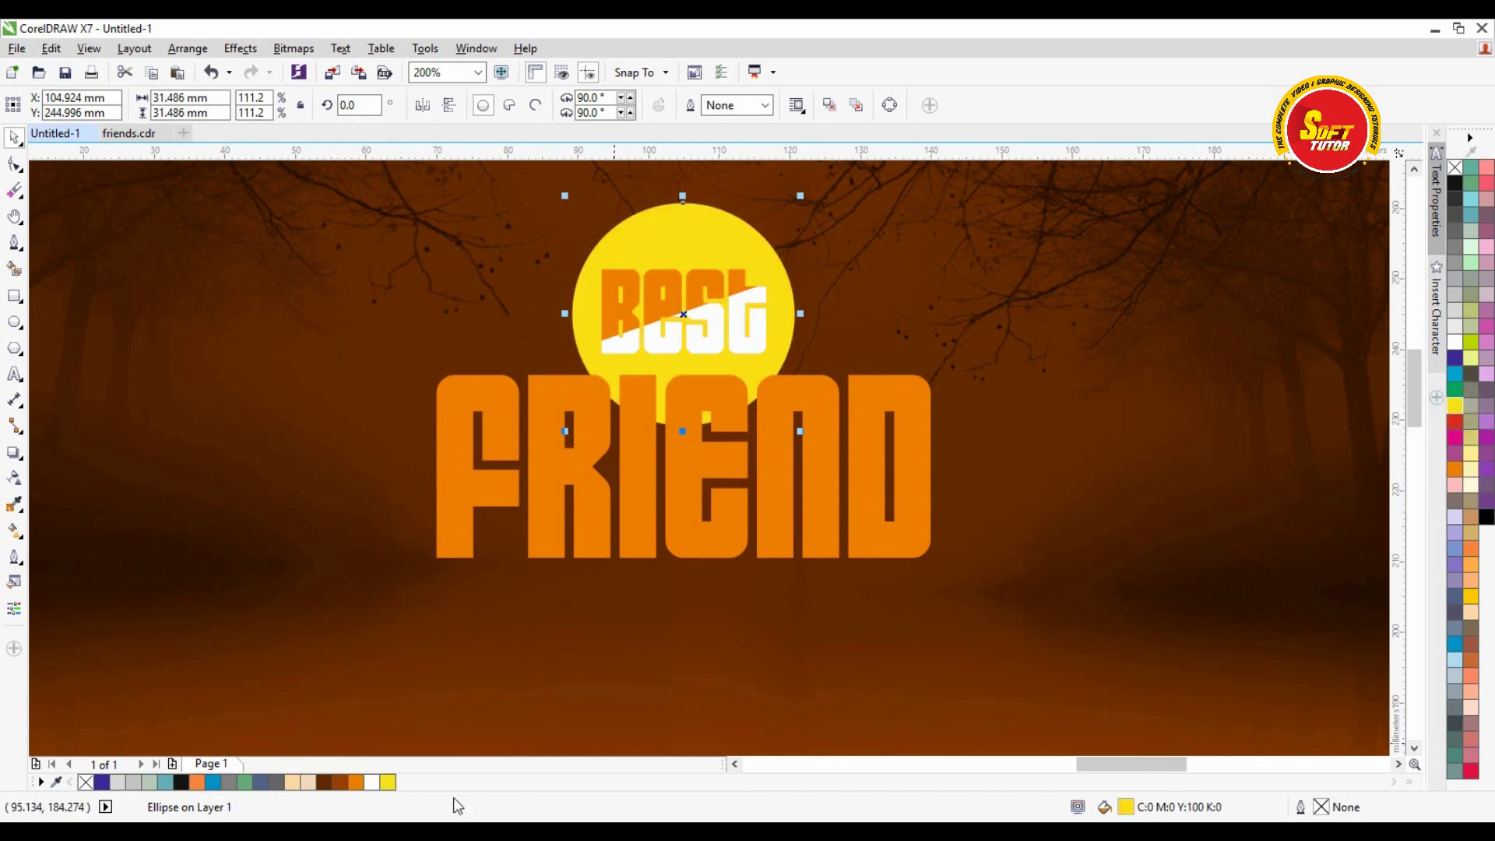
pyautogui.click(1469, 596)
pyautogui.doubleClick(1126, 806)
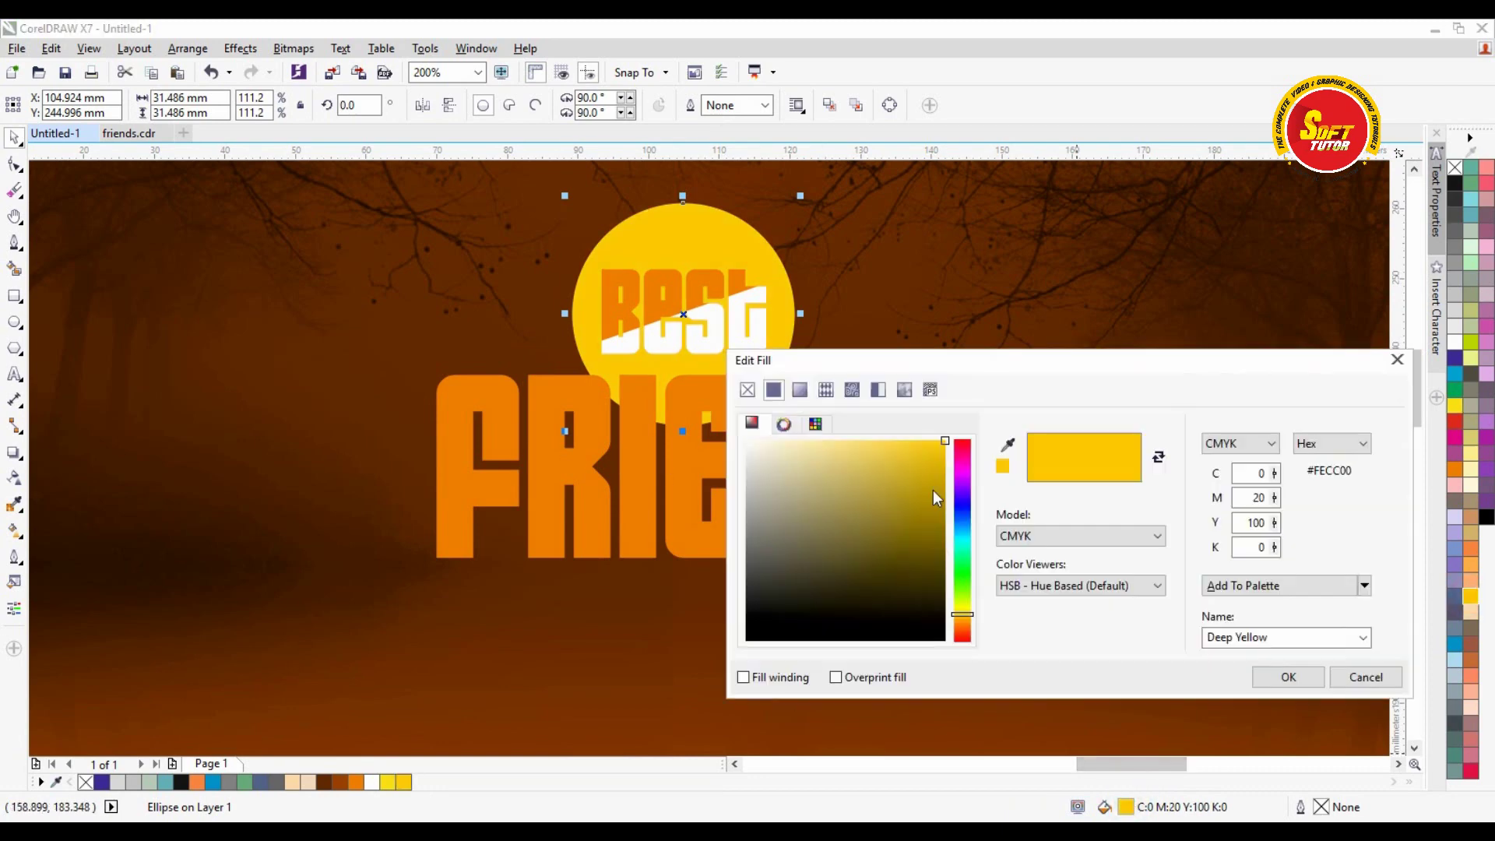
pyautogui.moveTo(962, 619); pyautogui.dragTo(966, 625)
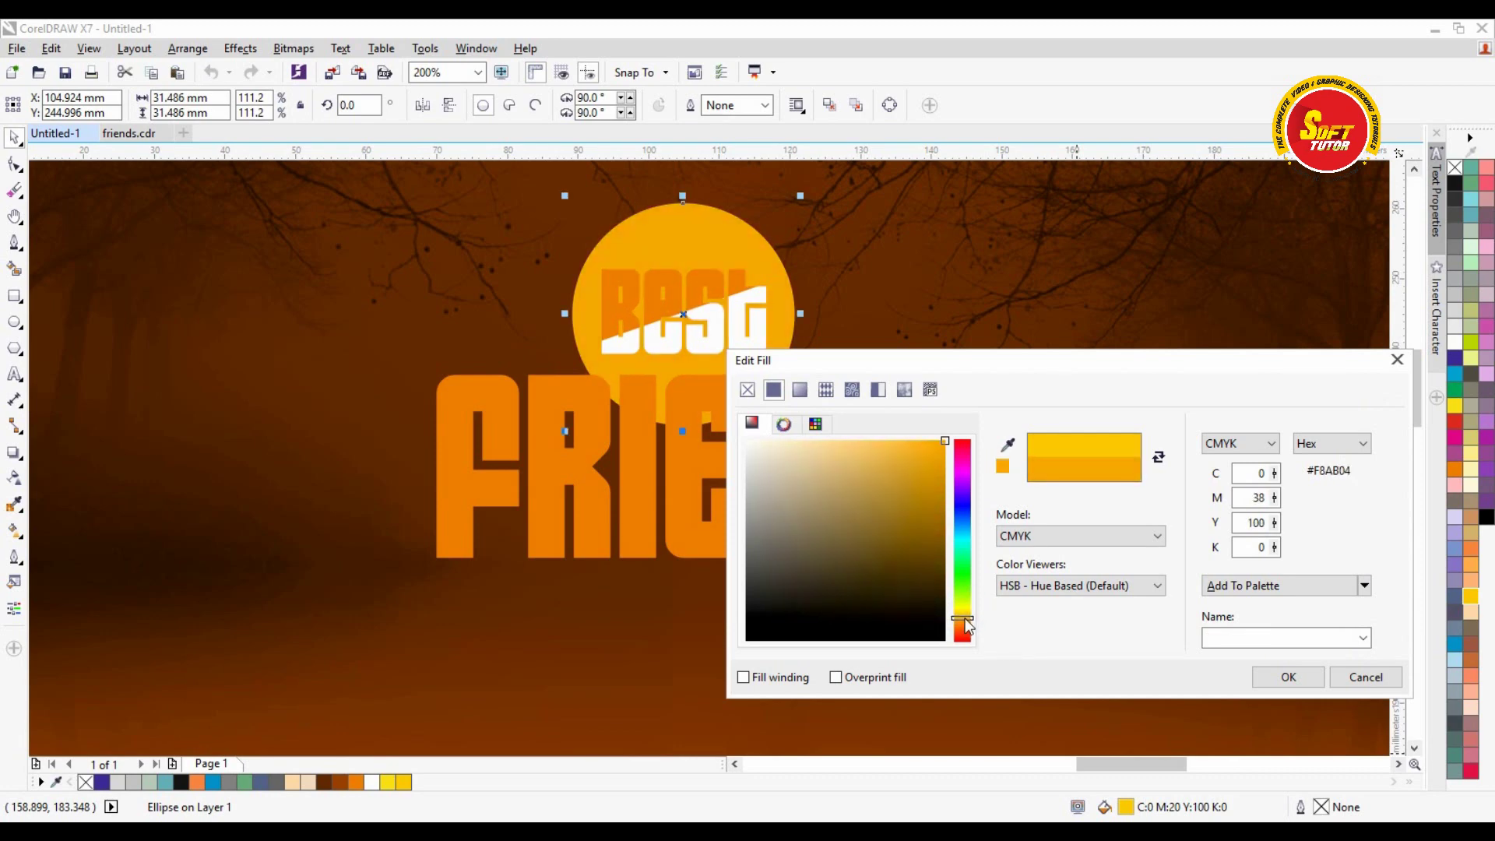
pyautogui.click(1288, 677)
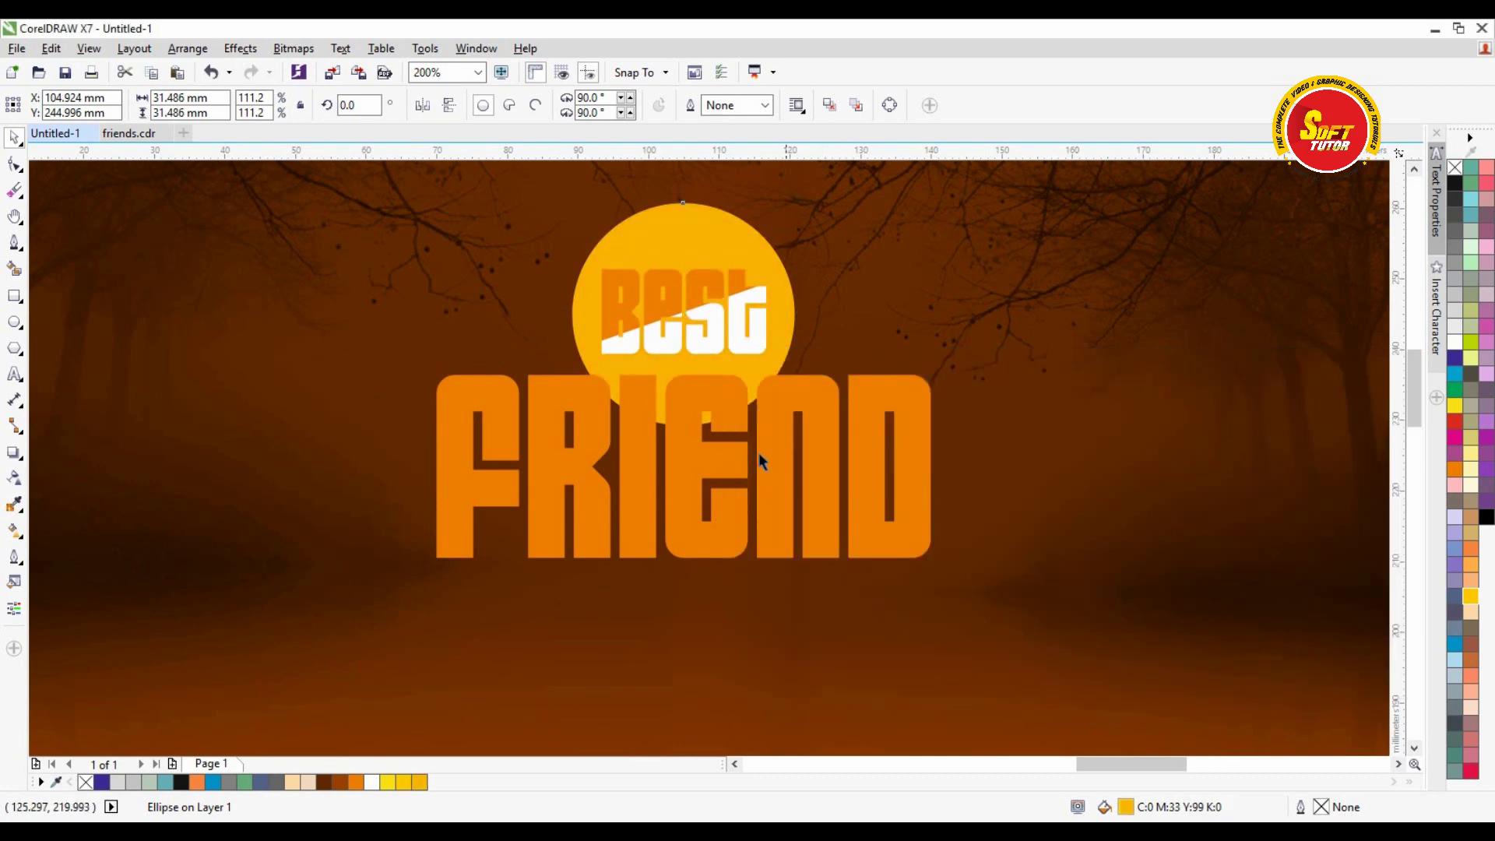
# Step: Fill the "Best" text with the brown C8 M72 Y100 K40
pyautogui.click(683, 316)
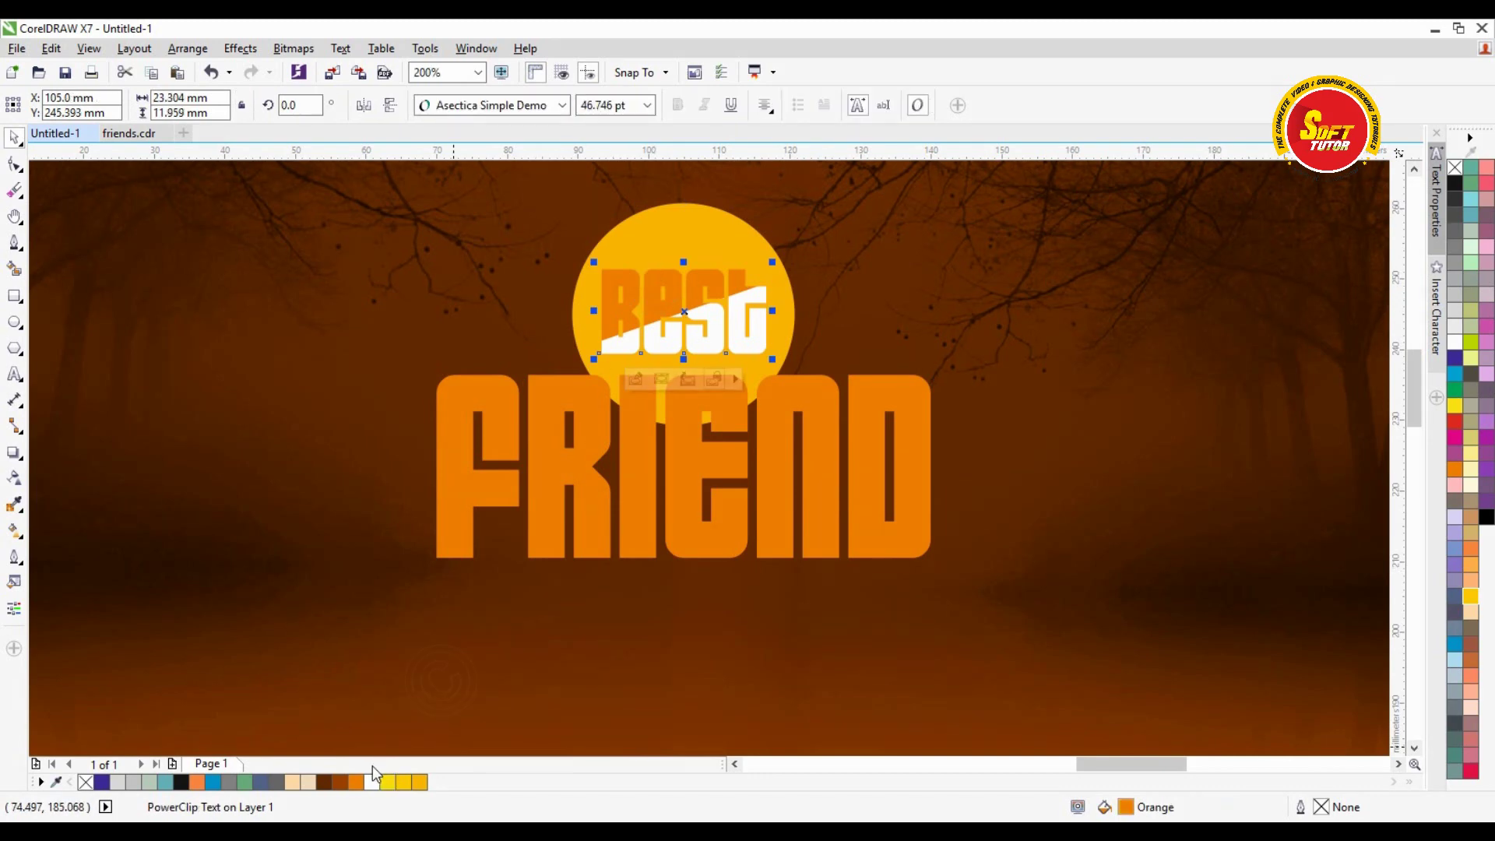
pyautogui.click(338, 782)
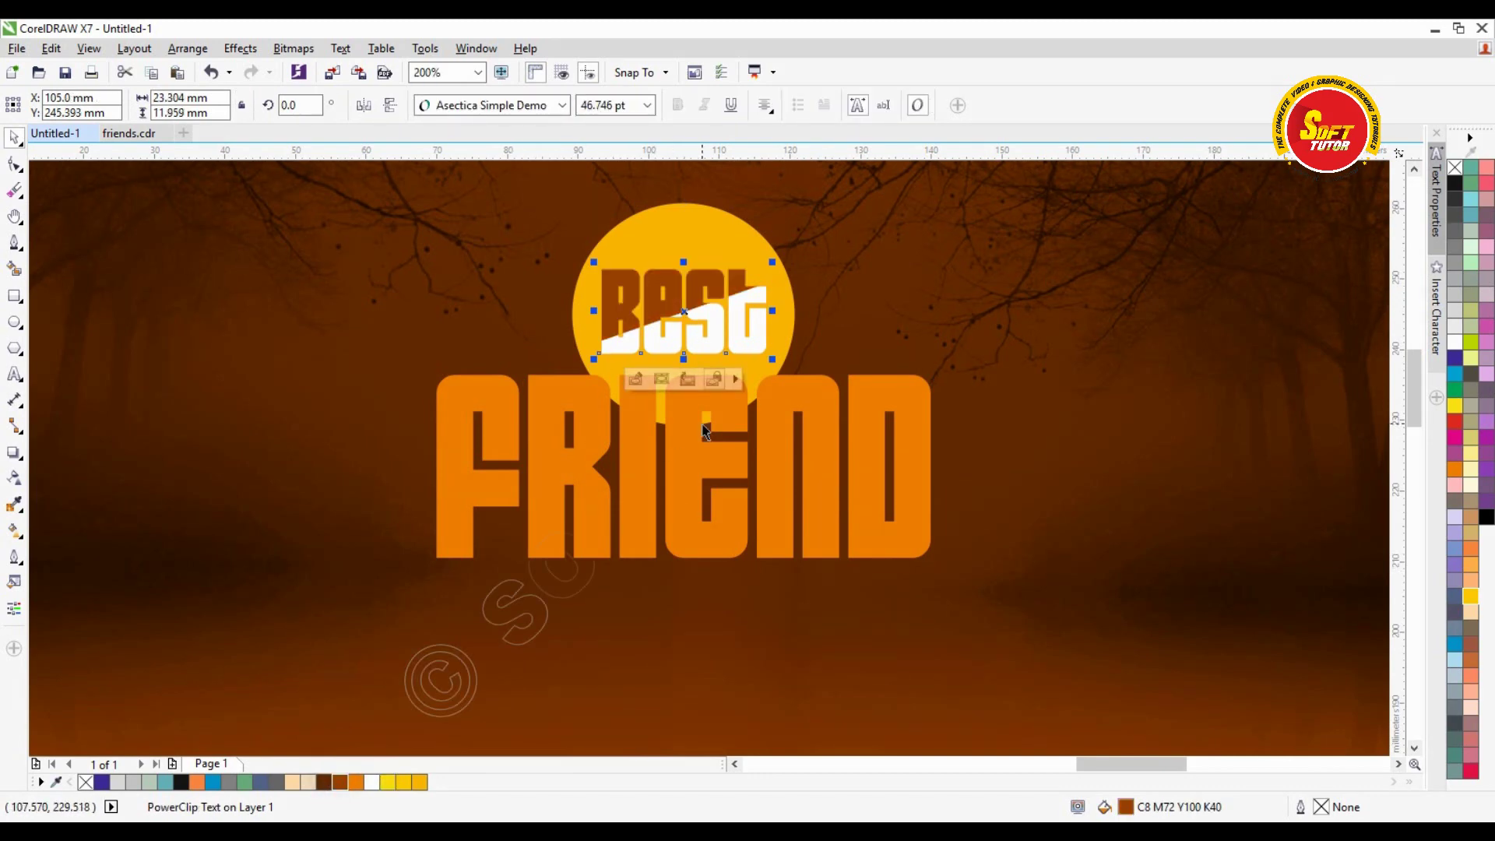
pyautogui.moveTo(844, 297); pyautogui.dragTo(824, 353)
# Step: Draw a closed shape with a wavy upper edge, about 40 x 28.4 mm, across the circle's lower part and "FRIEND"
pyautogui.click(711, 290)
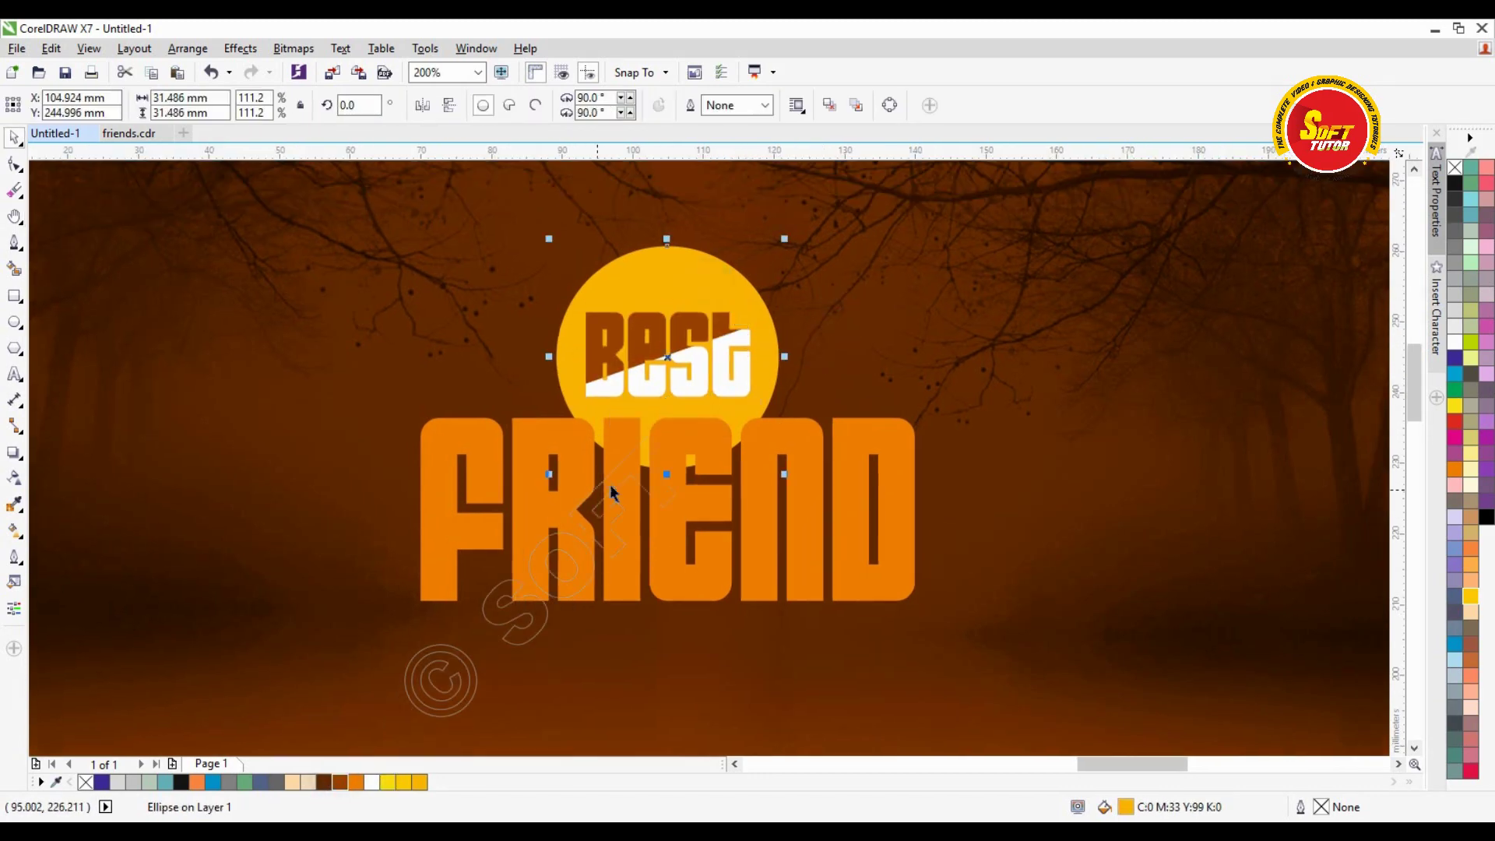
pyautogui.click(15, 242)
pyautogui.click(521, 429)
pyautogui.moveTo(584, 396); pyautogui.dragTo(696, 409)
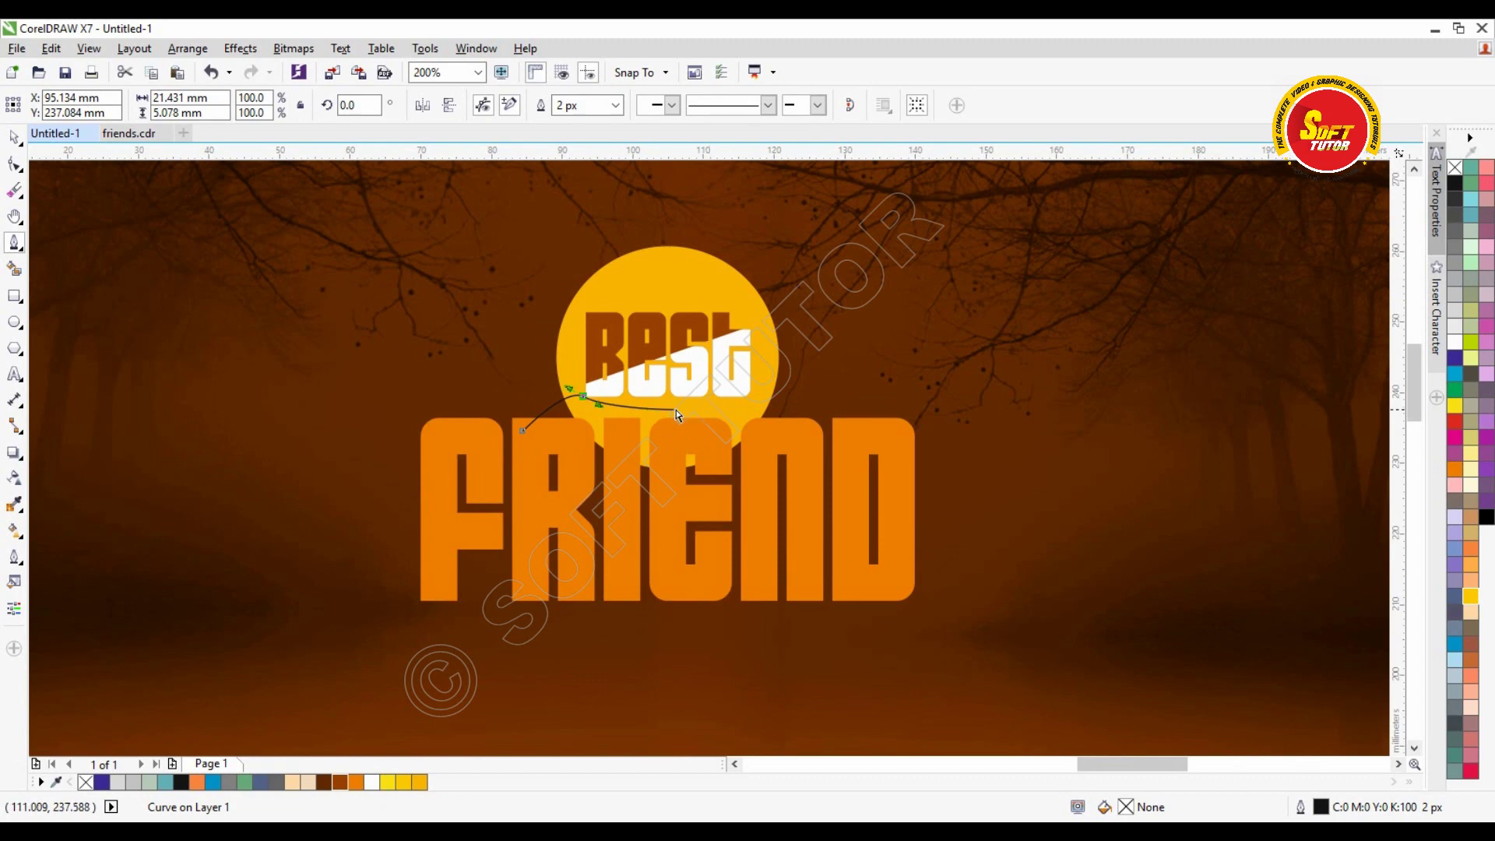
pyautogui.click(621, 407)
pyautogui.moveTo(694, 406); pyautogui.dragTo(734, 426)
pyautogui.hotkey('ctrl', 'z')
pyautogui.click(654, 412)
pyautogui.click(685, 402)
pyautogui.click(731, 413)
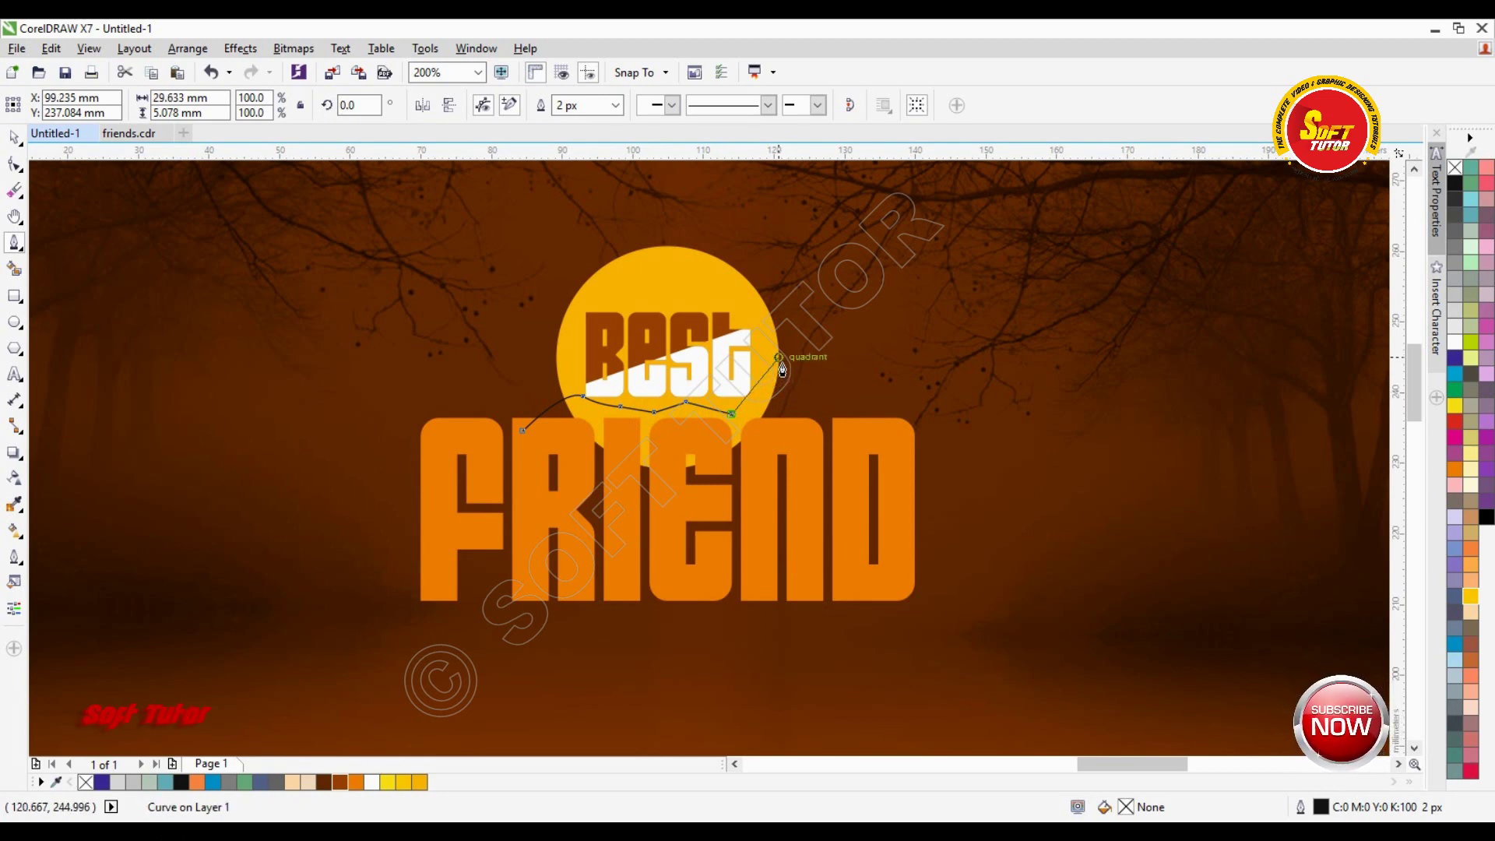
pyautogui.click(801, 365)
pyautogui.click(802, 409)
pyautogui.click(773, 504)
pyautogui.moveTo(521, 565); pyautogui.dragTo(519, 556)
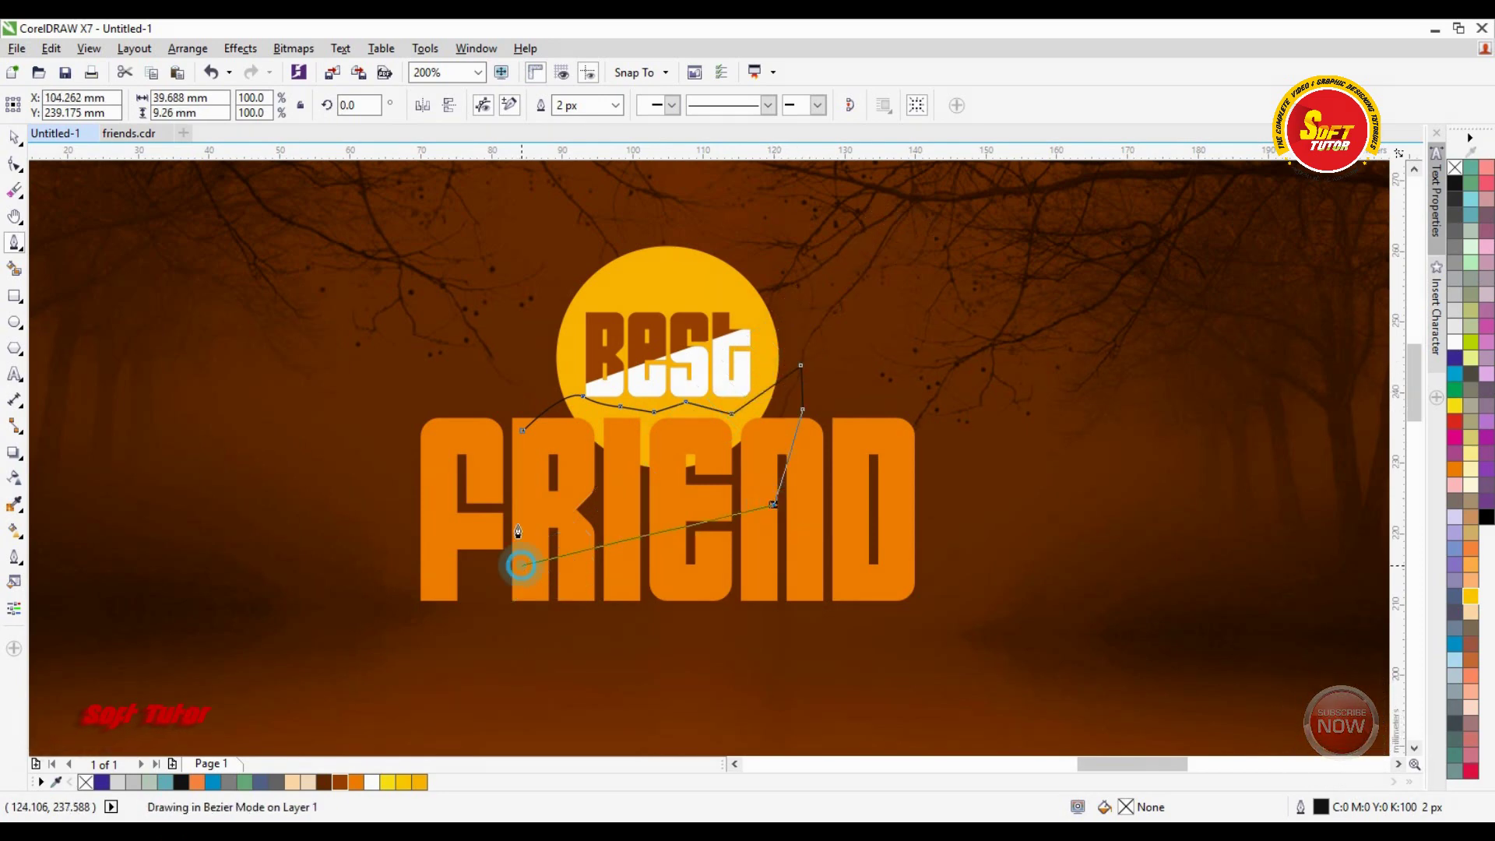
pyautogui.press('space')
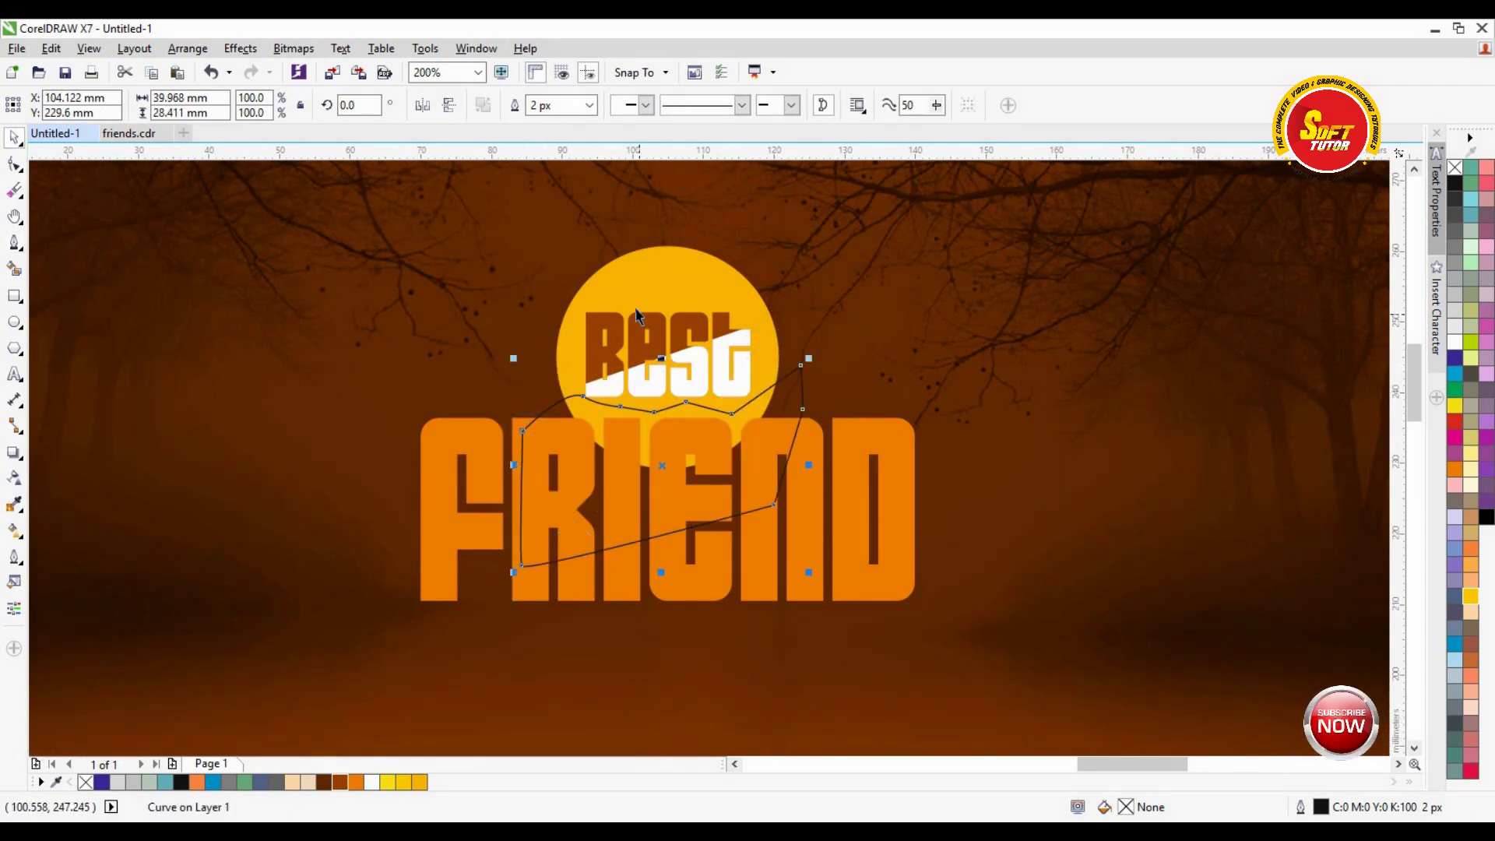
# Step: Trim the lower part of the yellow circle with the wavy shape, and delete that shape
pyautogui.click(543, 105)
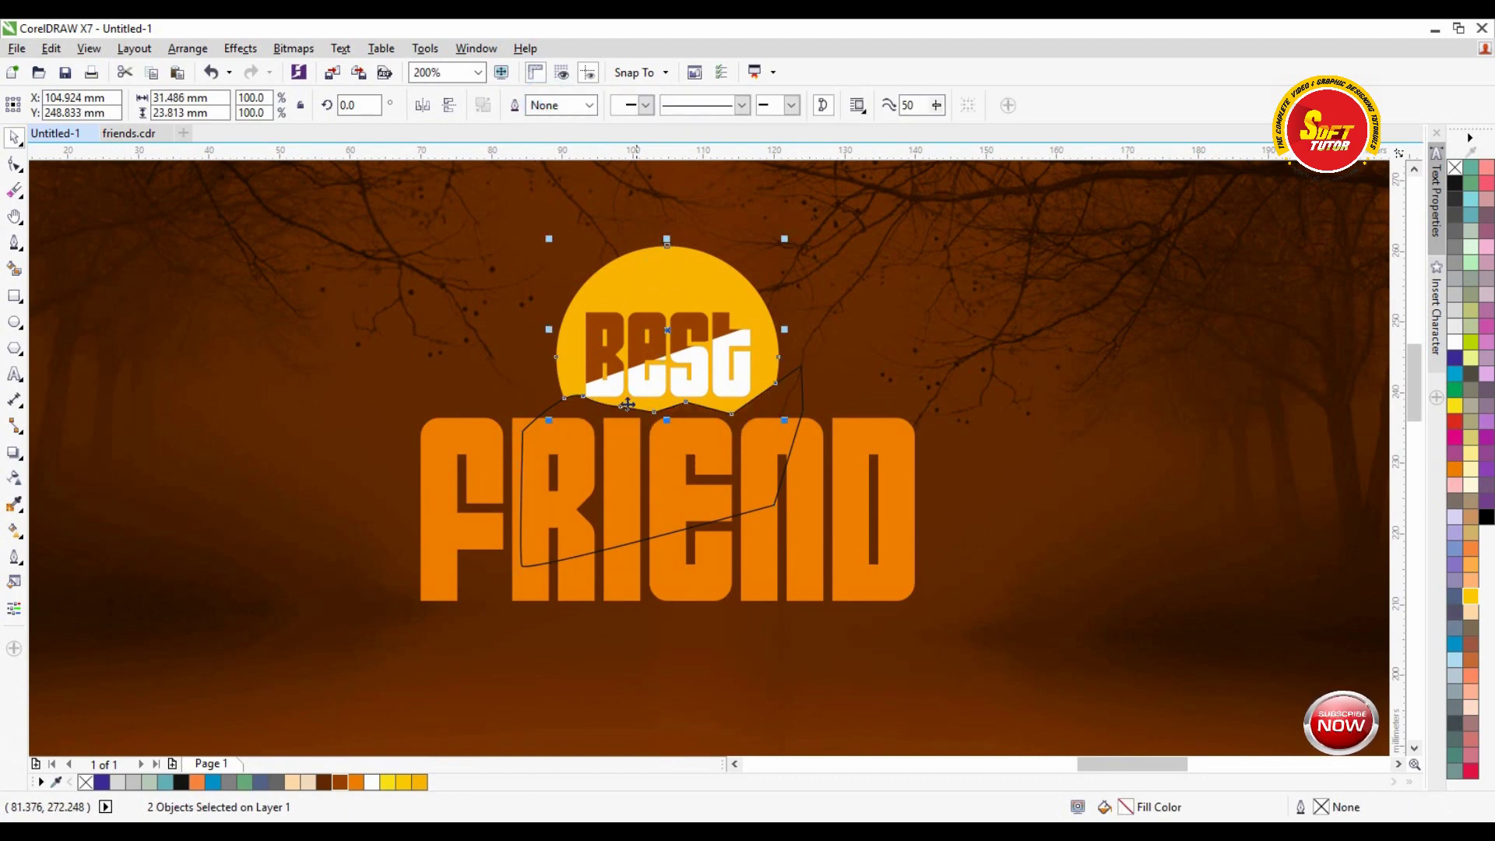
pyautogui.press('Escape')
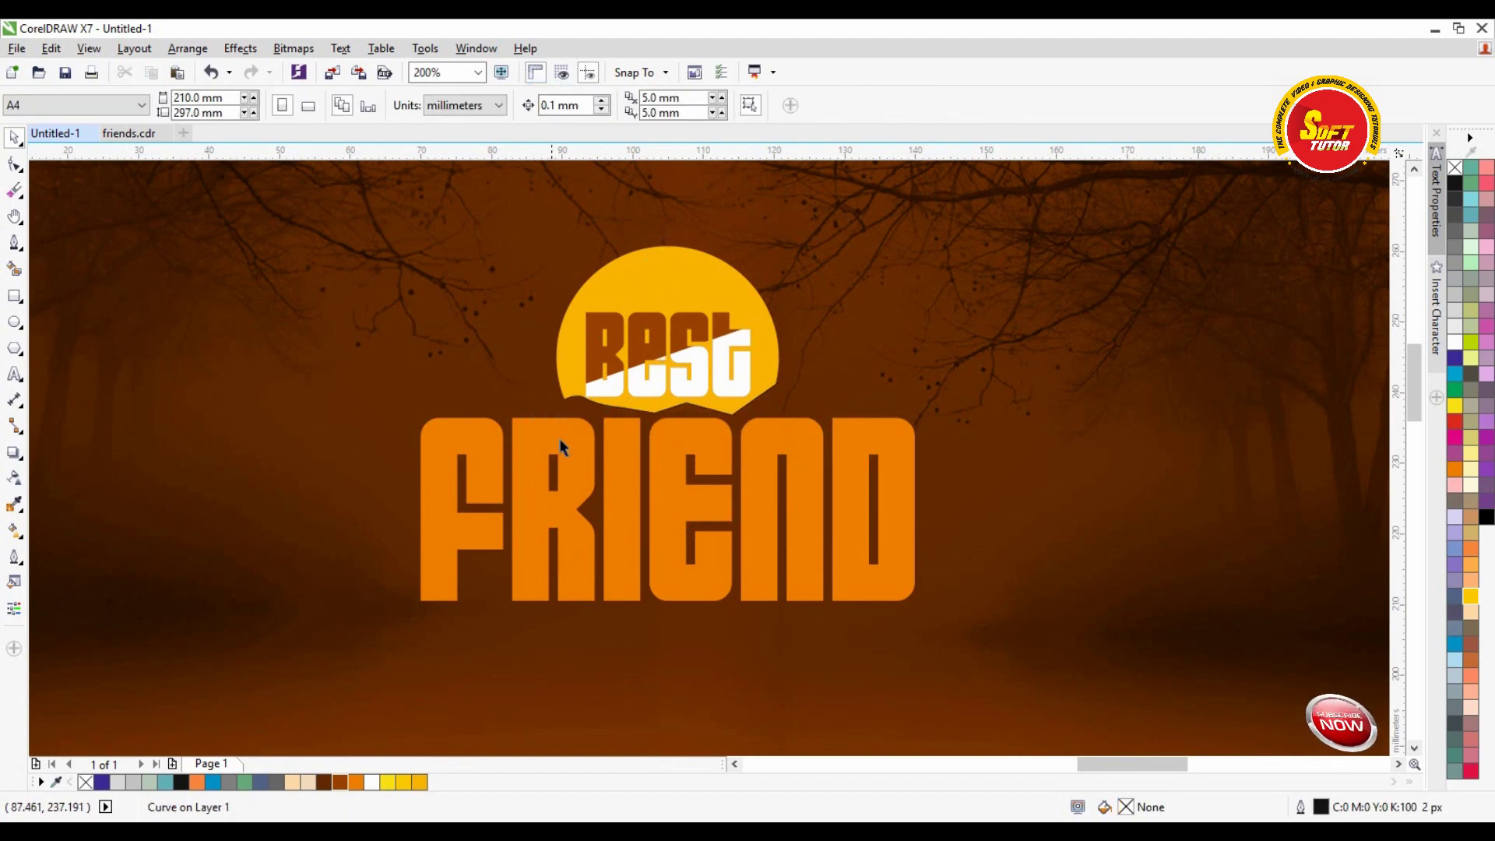
# Step: Smooth the trimmed circle's lower edge by selecting its nodes and deleting the surplus ones
pyautogui.click(777, 350)
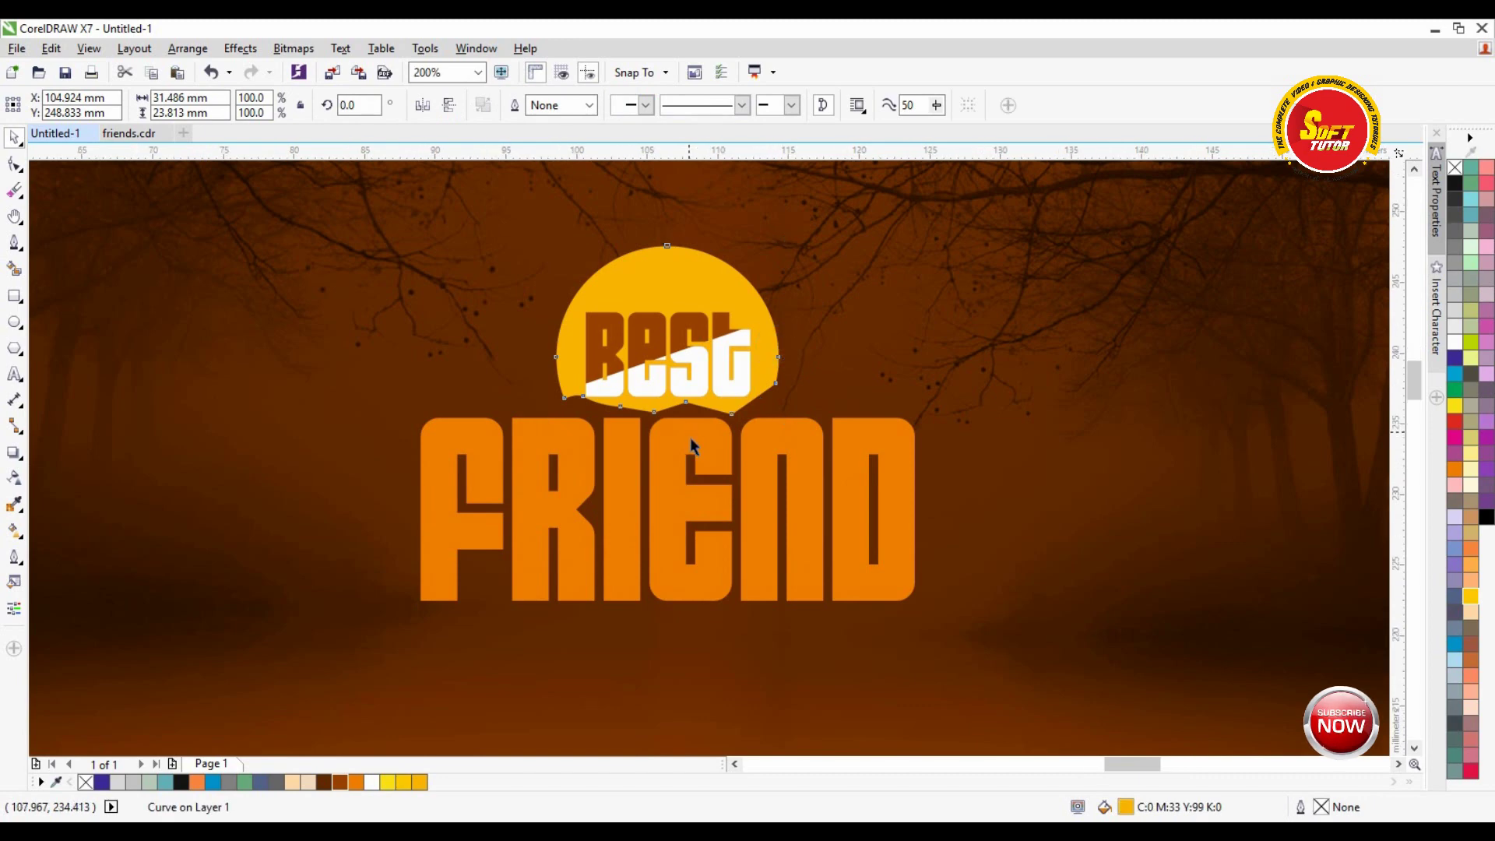
pyautogui.scroll(3, 690, 437)
pyautogui.click(14, 164)
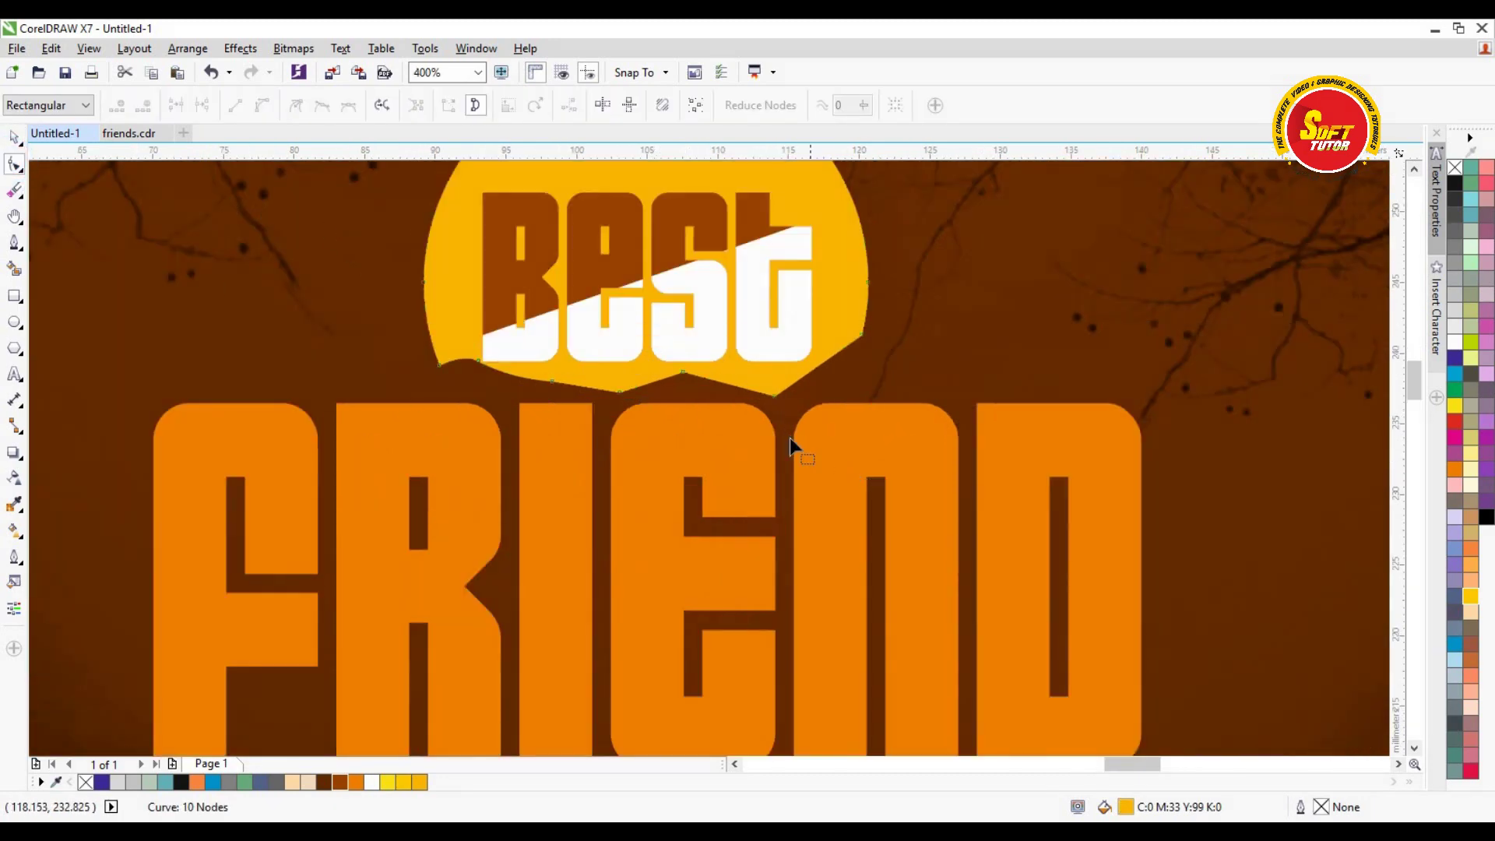
pyautogui.moveTo(508, 325); pyautogui.dragTo(441, 305)
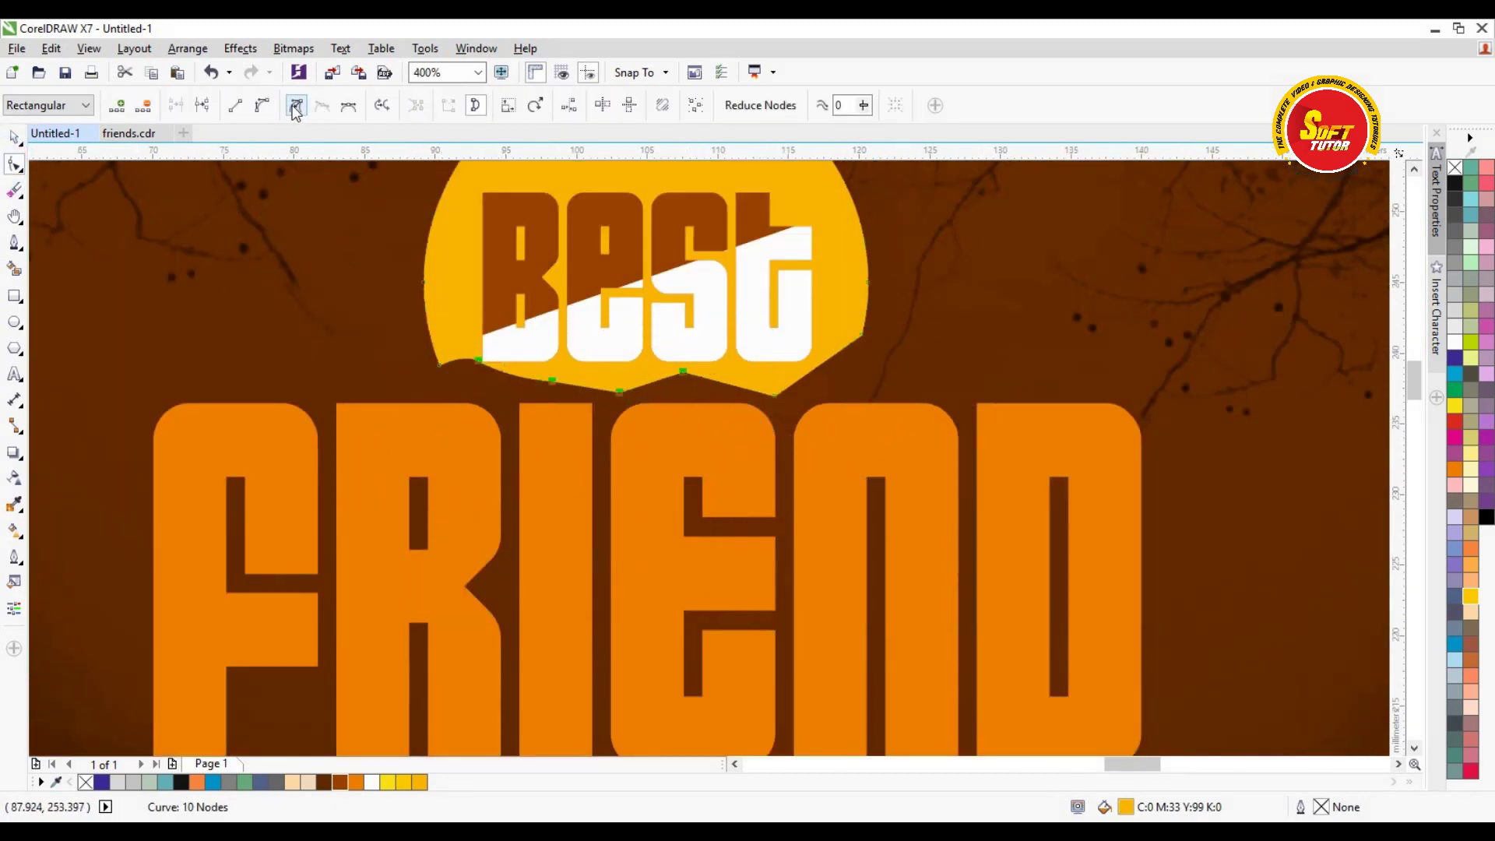
pyautogui.click(693, 395)
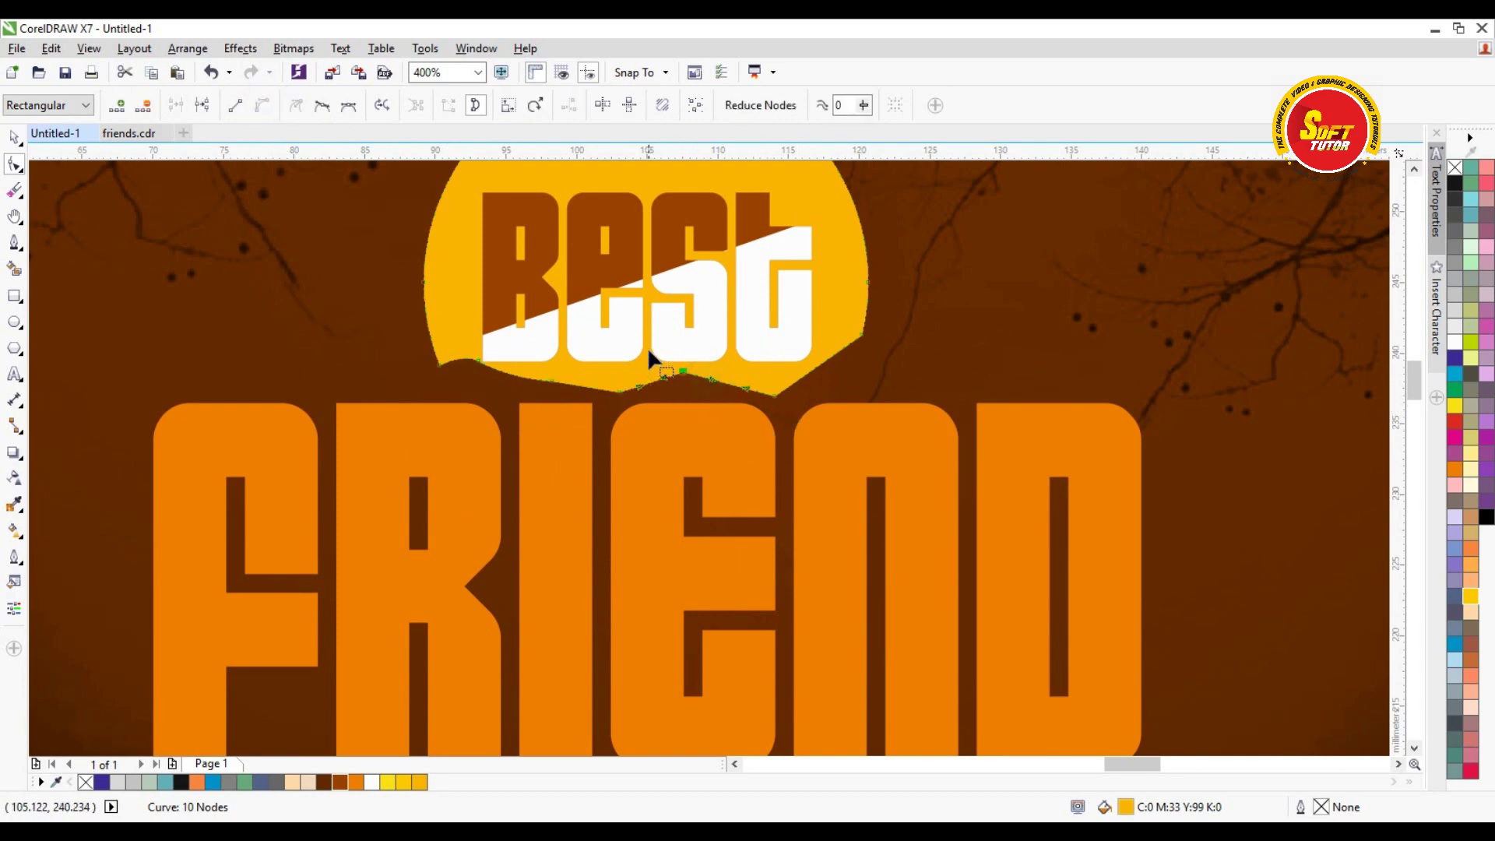
pyautogui.press('Delete')
pyautogui.doubleClick(575, 389)
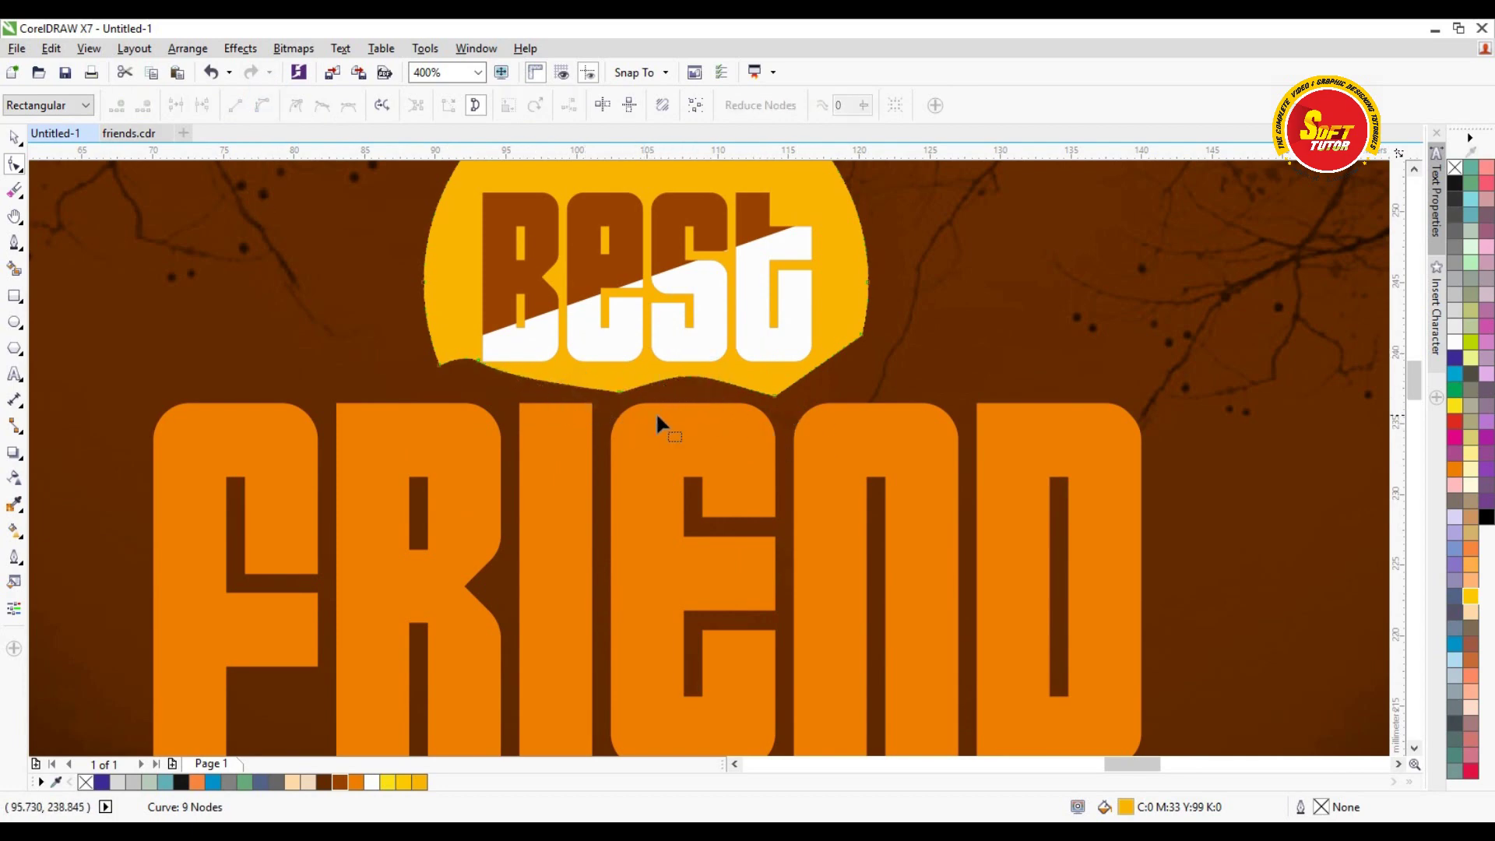
pyautogui.click(775, 395)
pyautogui.press('Delete')
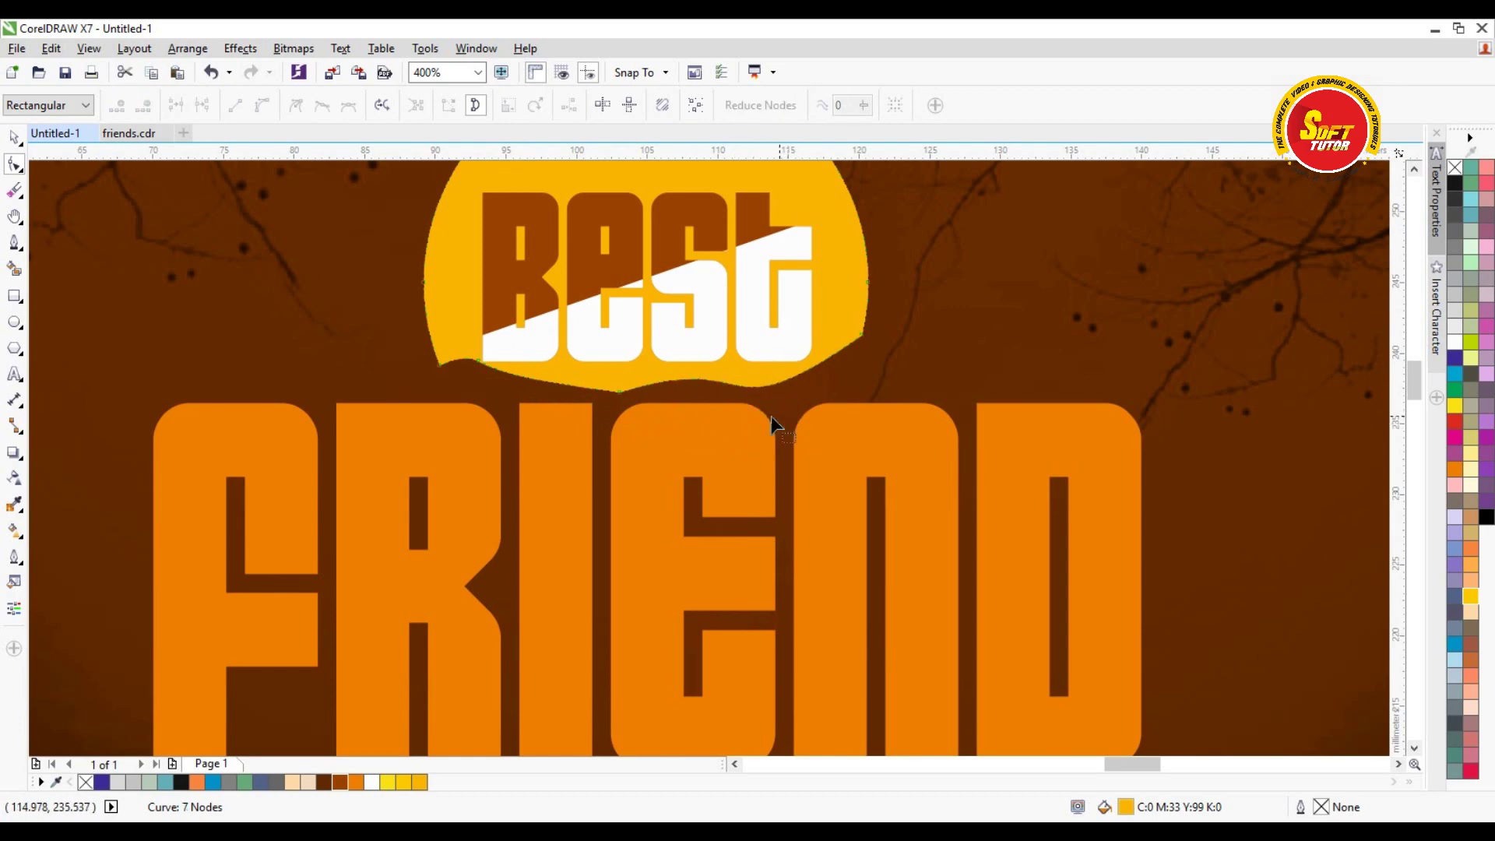
pyautogui.doubleClick(600, 384)
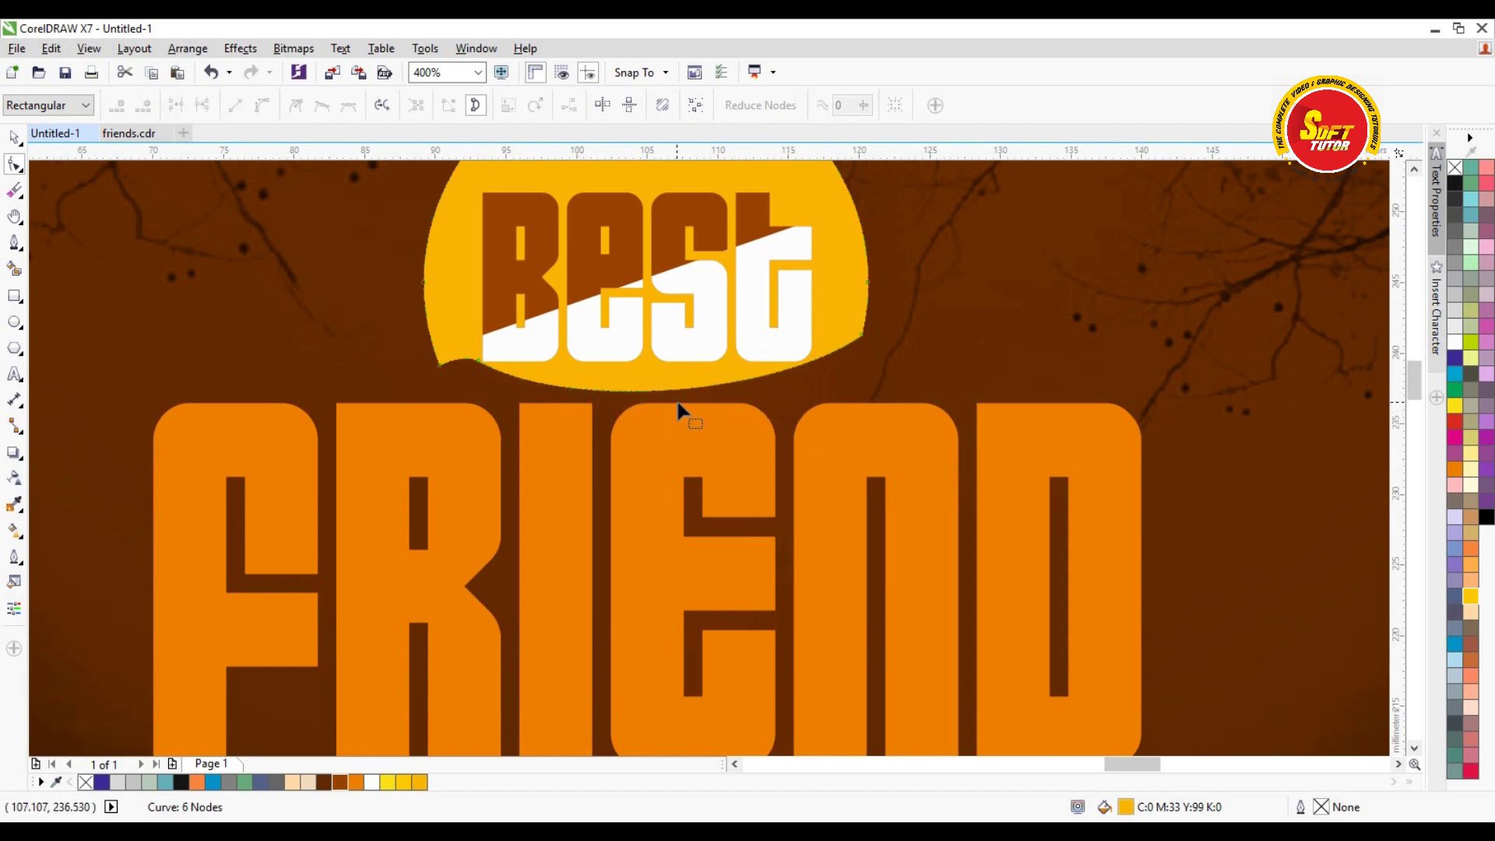
# Step: Add a node to the middle of the circle's lower edge and adjust its handles to form a gentle wave
pyautogui.doubleClick(637, 387)
pyautogui.moveTo(637, 387); pyautogui.dragTo(756, 362)
pyautogui.moveTo(582, 386); pyautogui.dragTo(561, 397)
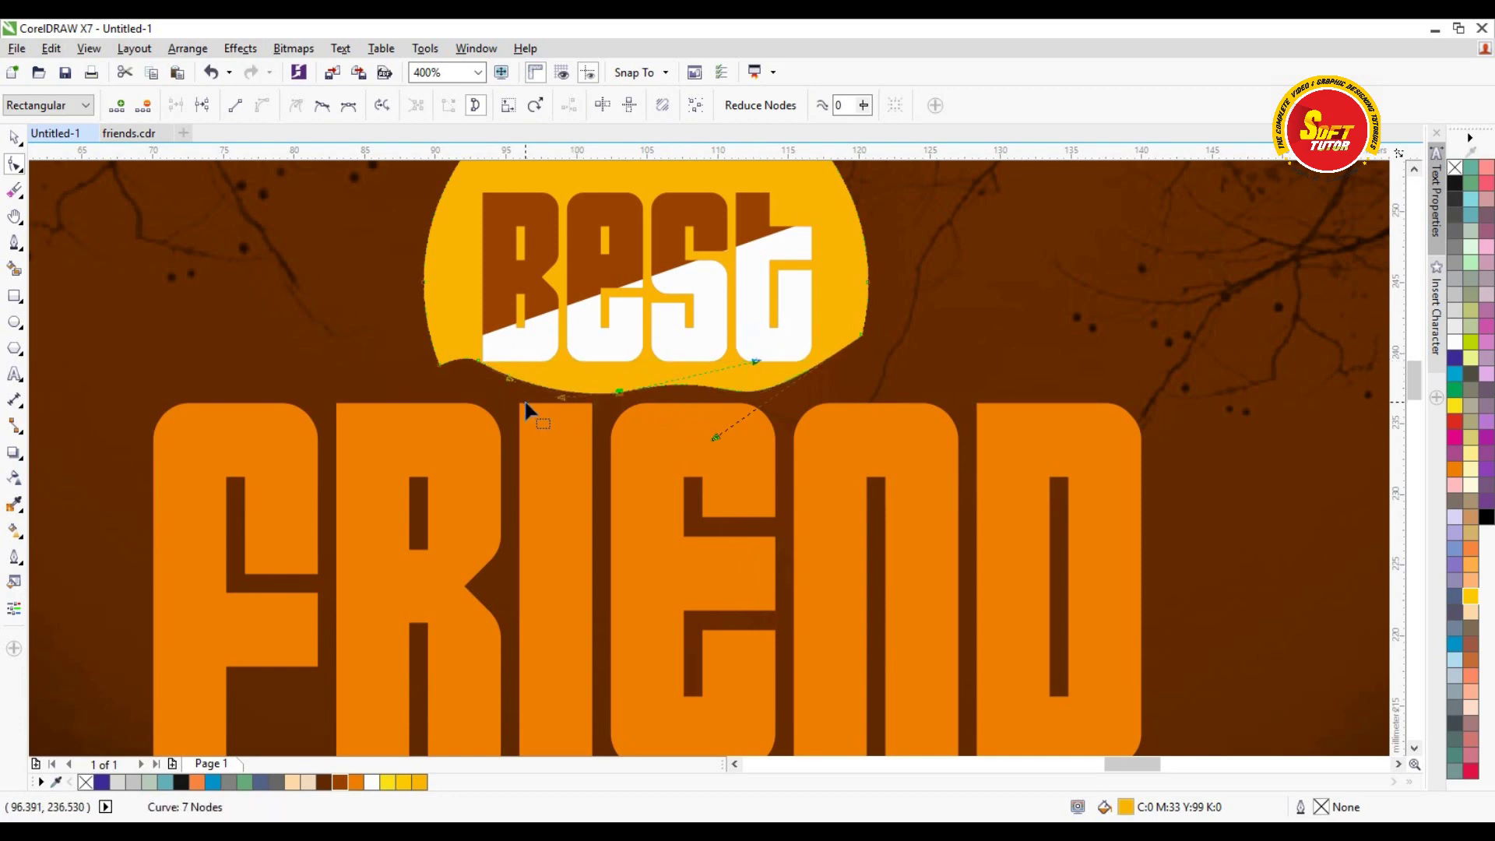
# Step: Draw an open wavy line about 35 x 5 mm across the yellow sun, just above "Best", with the Pen tool
pyautogui.press('space')
pyautogui.scroll(-2, 599, 446)
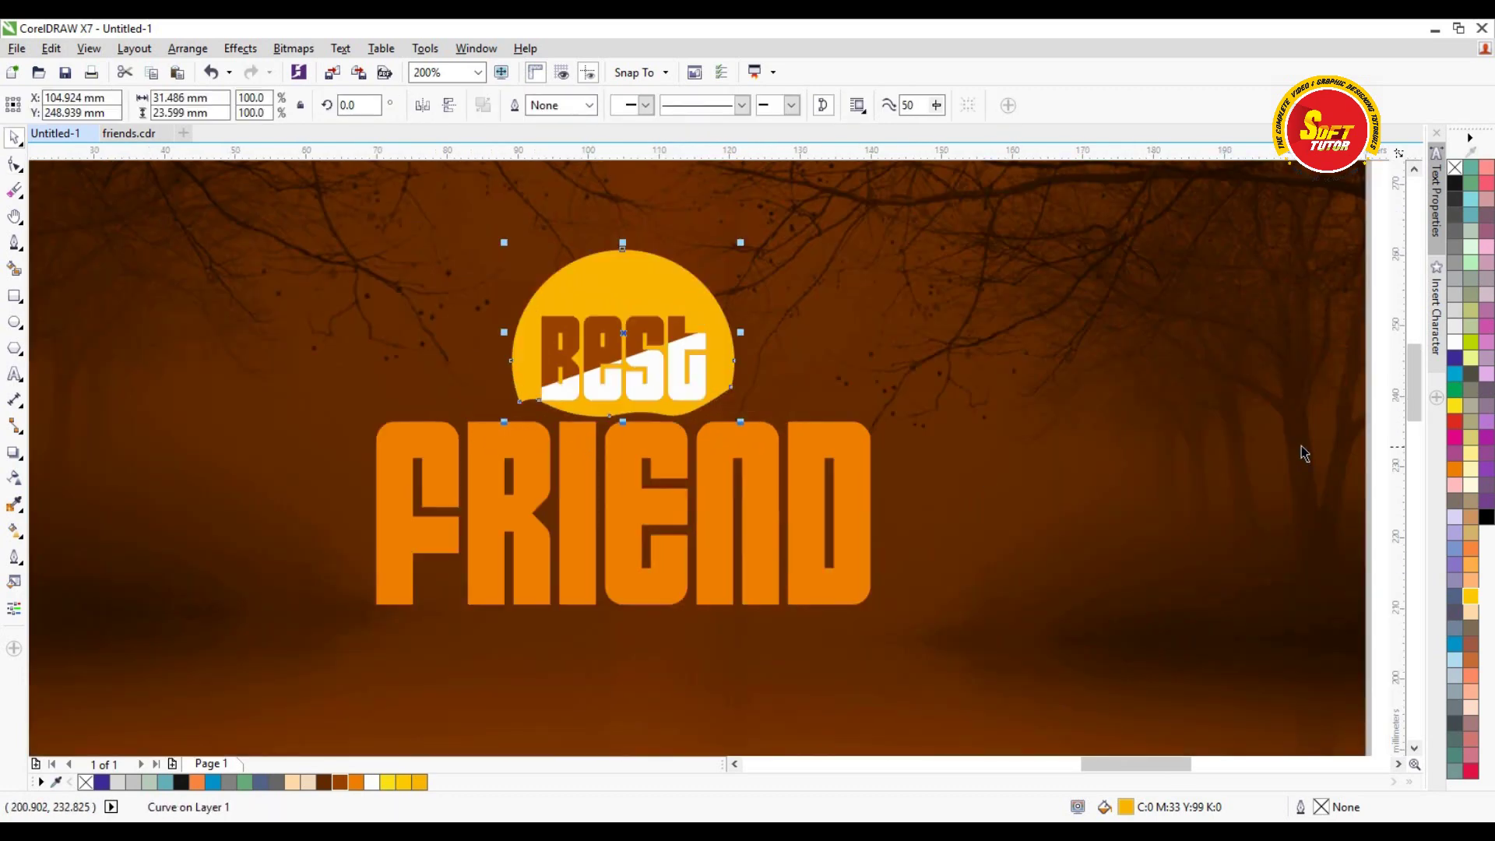
pyautogui.moveTo(785, 282); pyautogui.dragTo(815, 361)
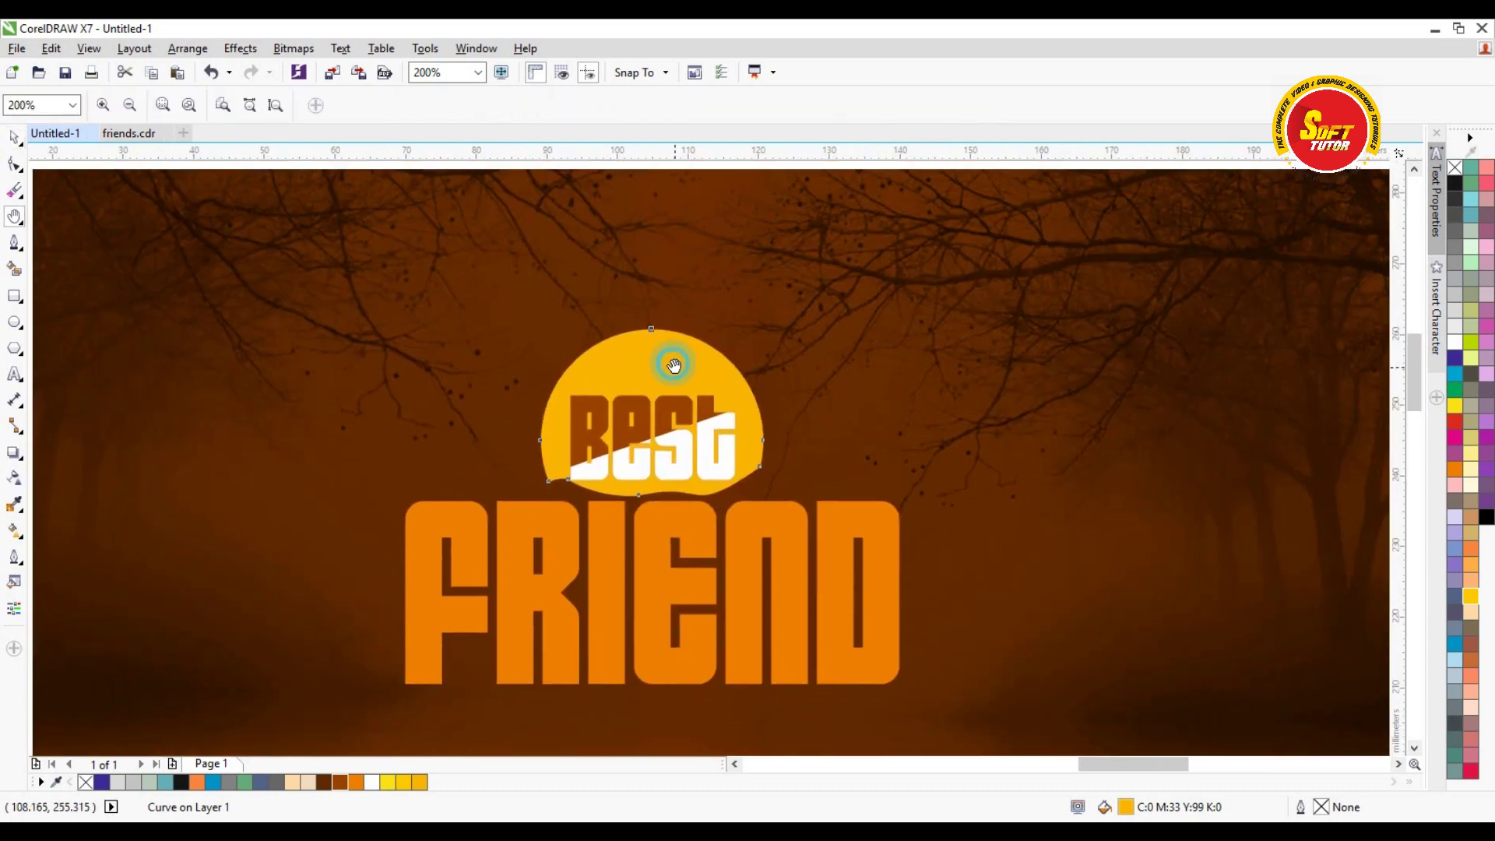
pyautogui.click(19, 246)
pyautogui.scroll(4, 534, 428)
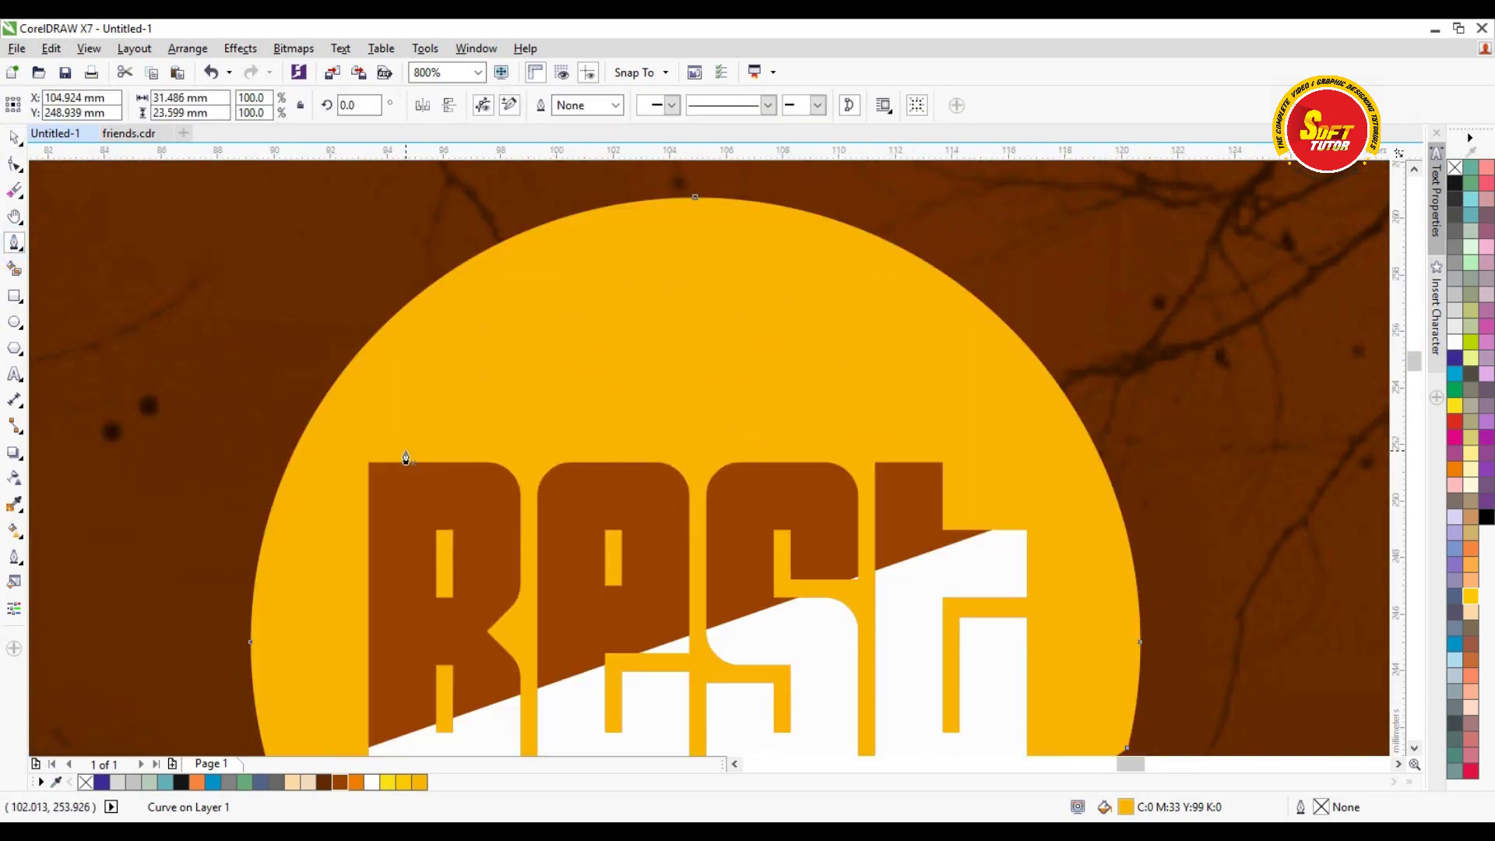
pyautogui.scroll(-2, 440, 377)
pyautogui.scroll(-2, 309, 456)
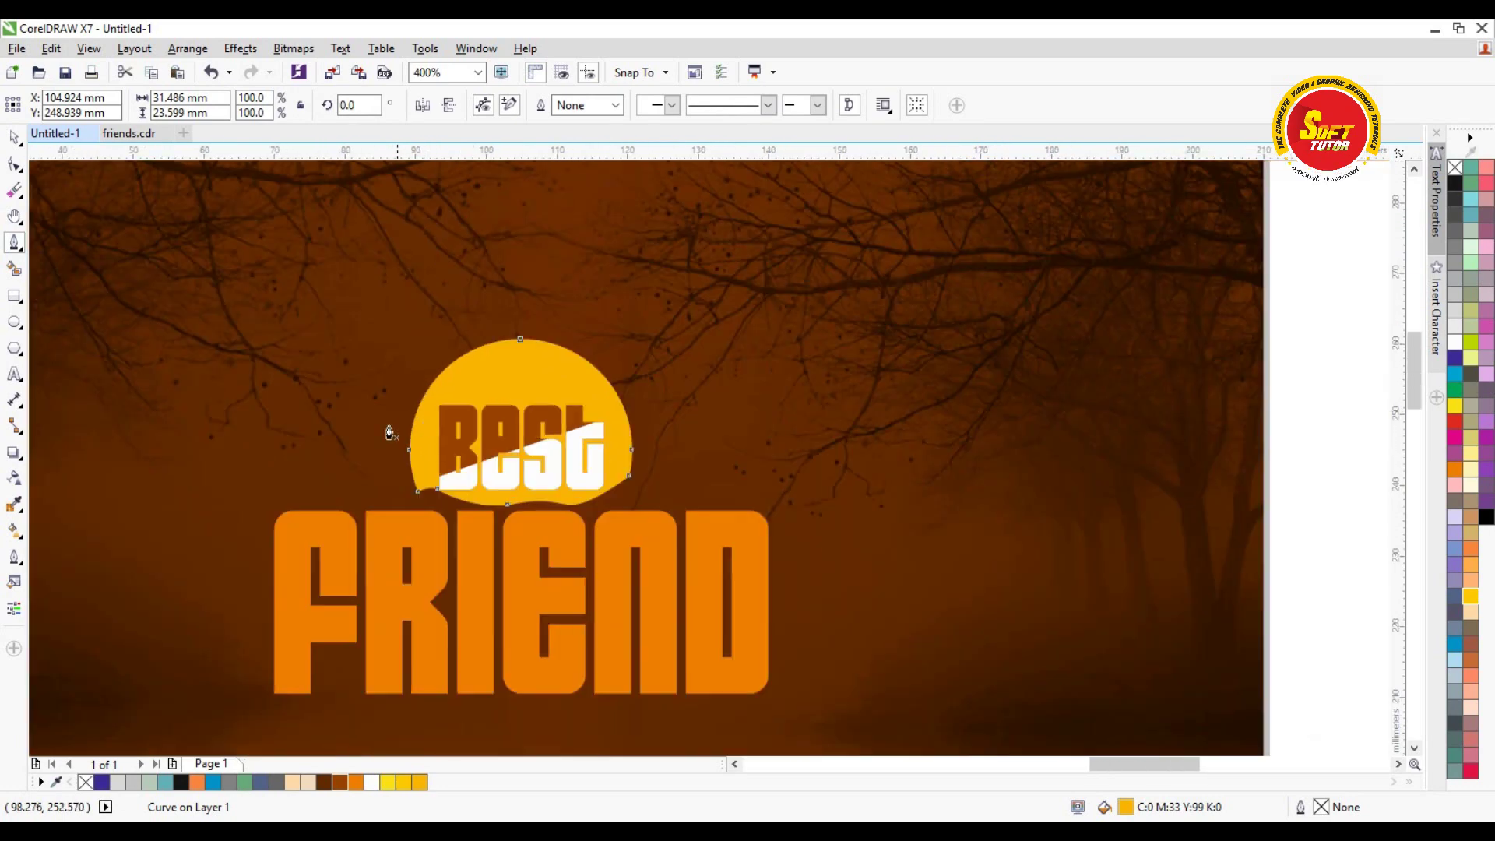
pyautogui.click(400, 414)
pyautogui.click(444, 387)
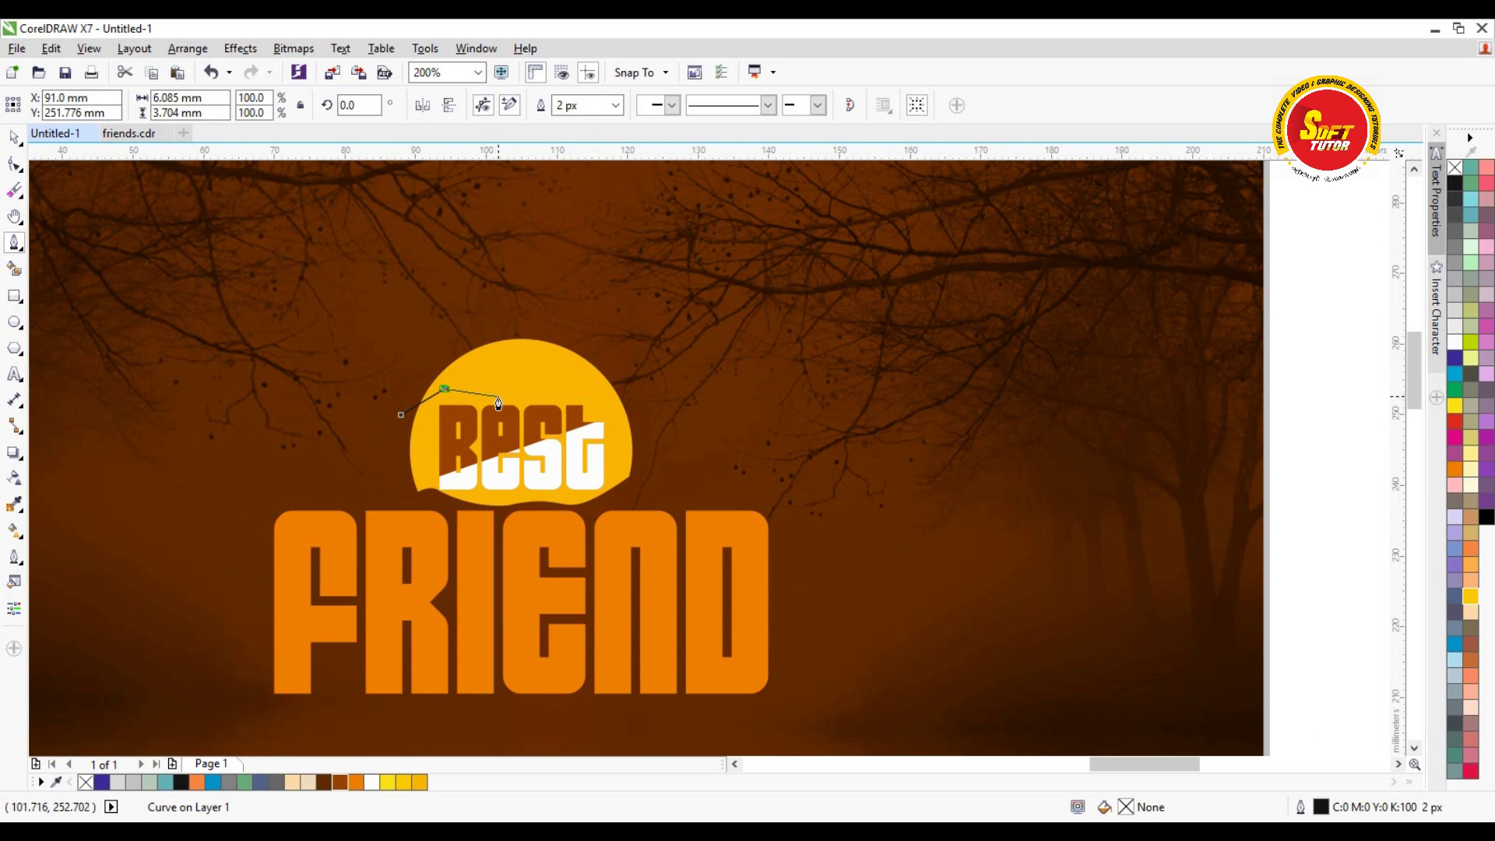
pyautogui.click(572, 380)
pyautogui.moveTo(647, 403); pyautogui.dragTo(654, 415)
pyautogui.press('space')
# Step: Narrow the wavy line to about 30 mm to fit across the sun, and set its outline width to 8 px
pyautogui.scroll(2, 667, 403)
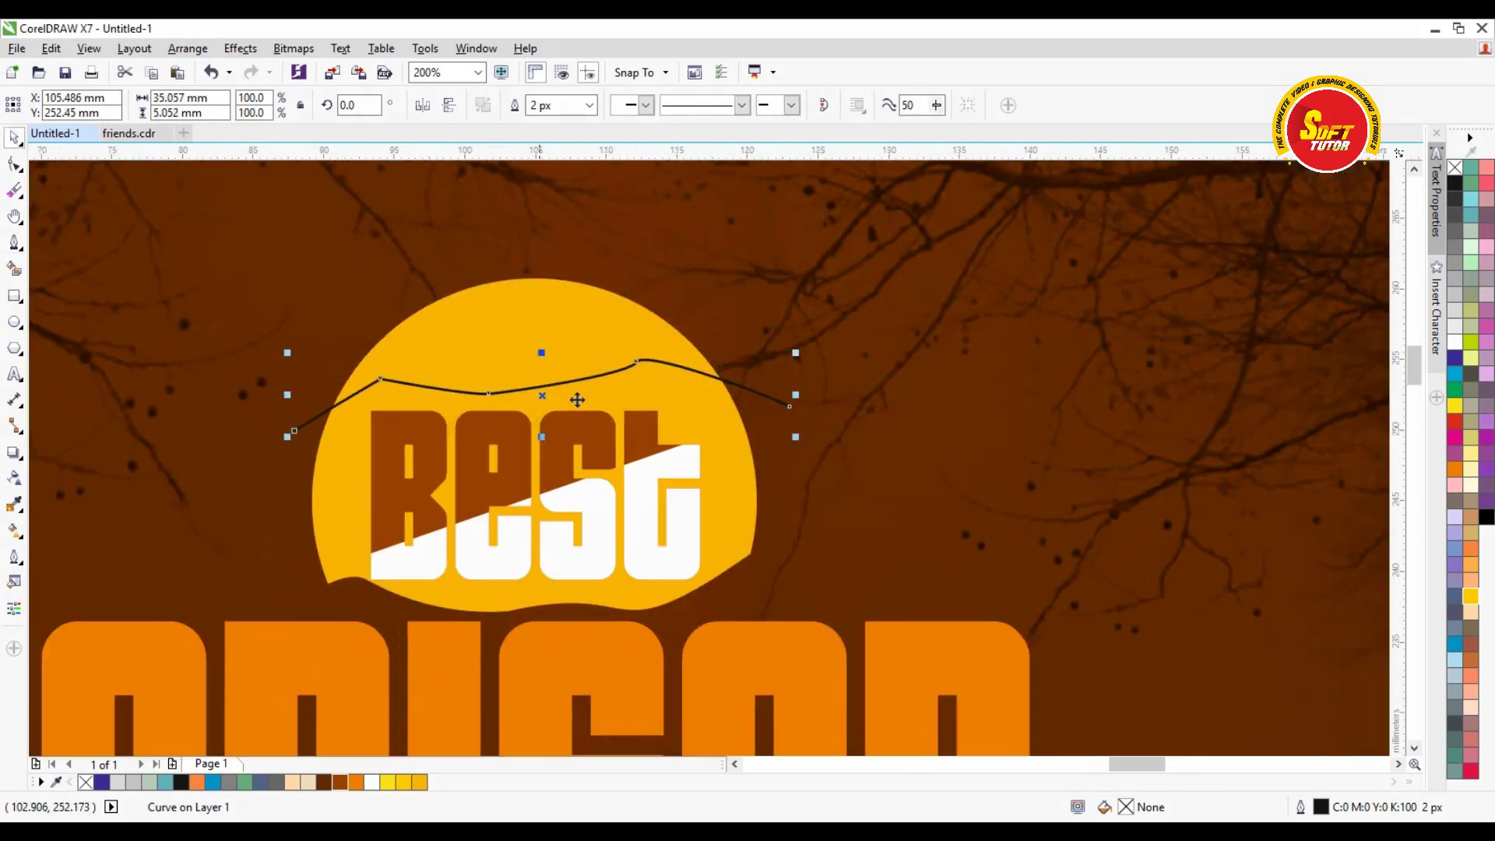
pyautogui.moveTo(795, 395); pyautogui.dragTo(760, 405)
pyautogui.click(592, 105)
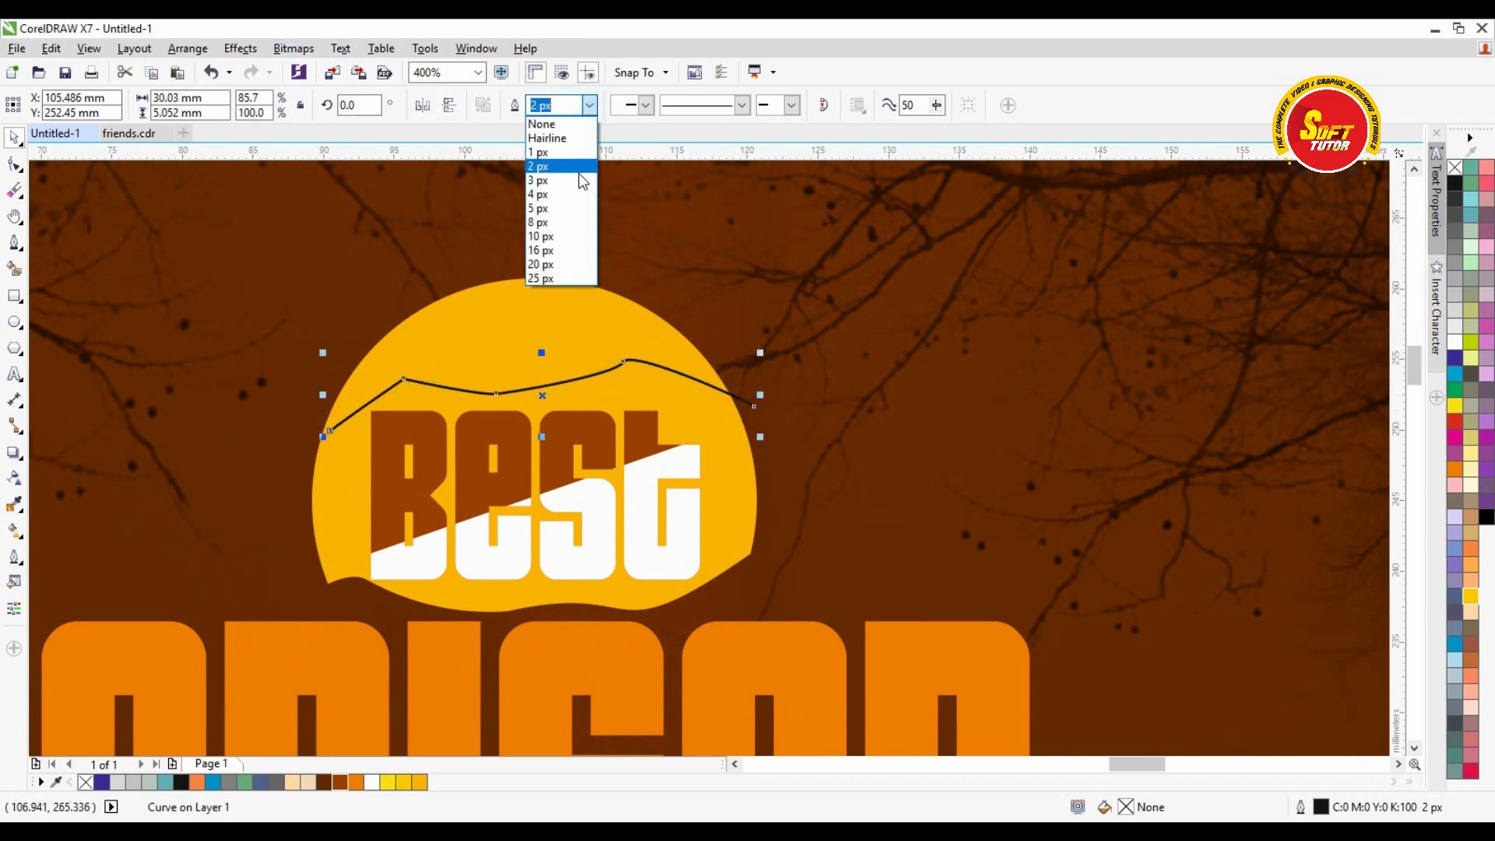
pyautogui.click(557, 220)
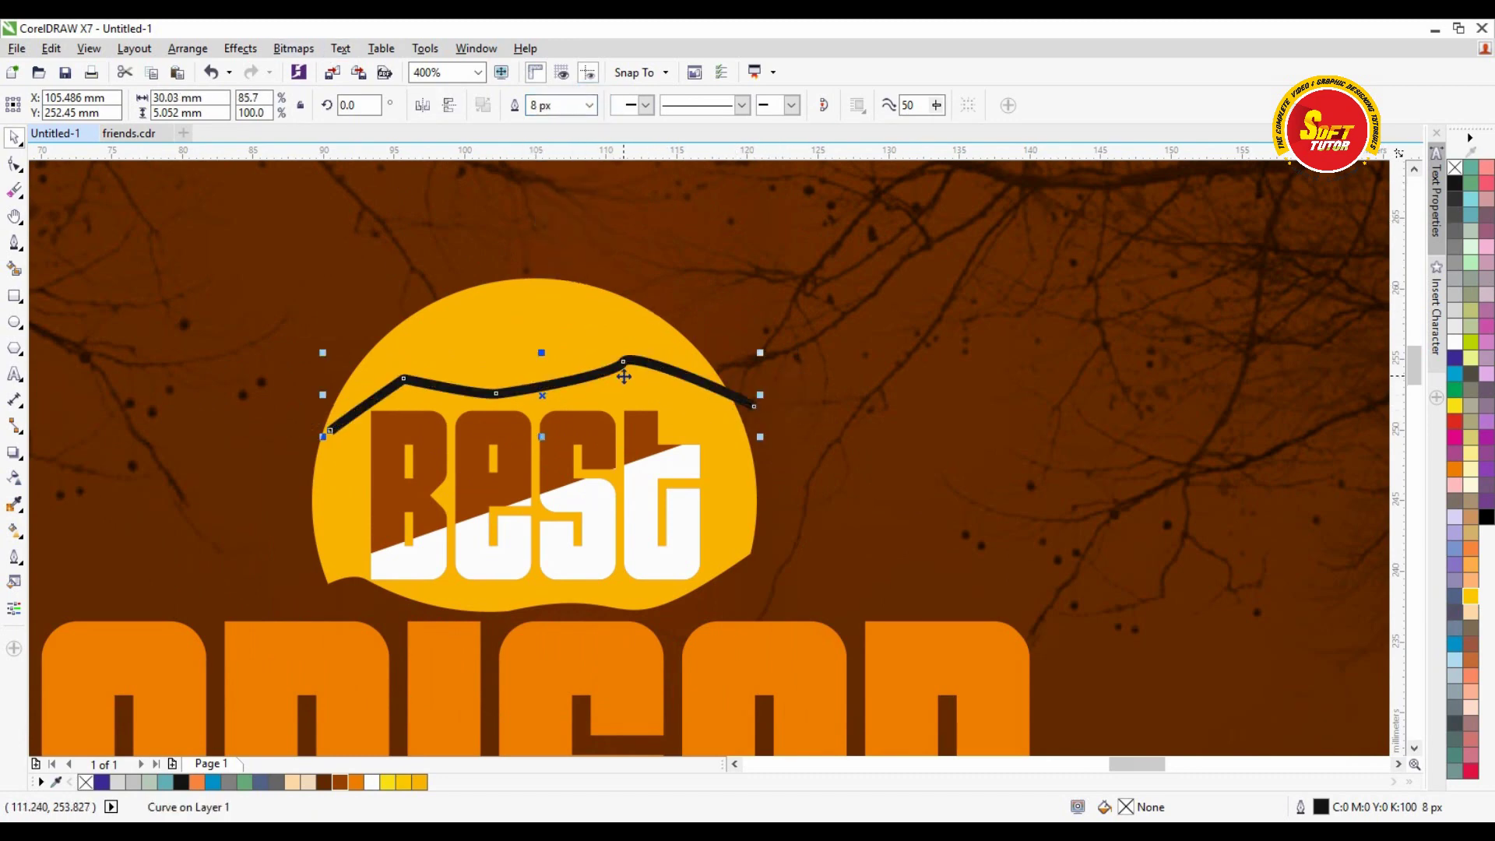
pyautogui.moveTo(623, 364); pyautogui.dragTo(616, 369)
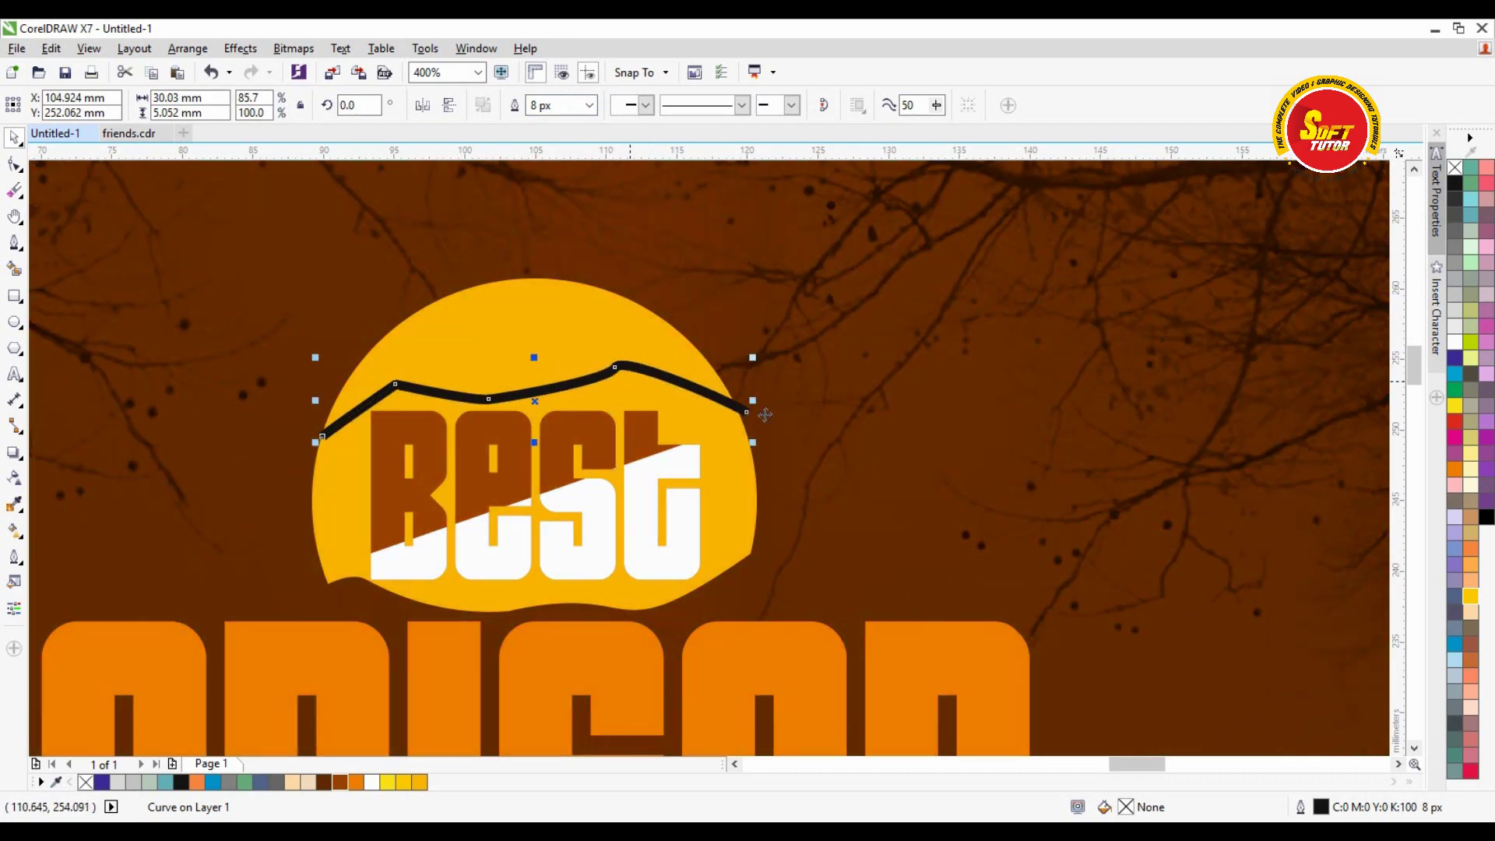
# Step: Color the wavy line's outline white
pyautogui.rightClick(1453, 343)
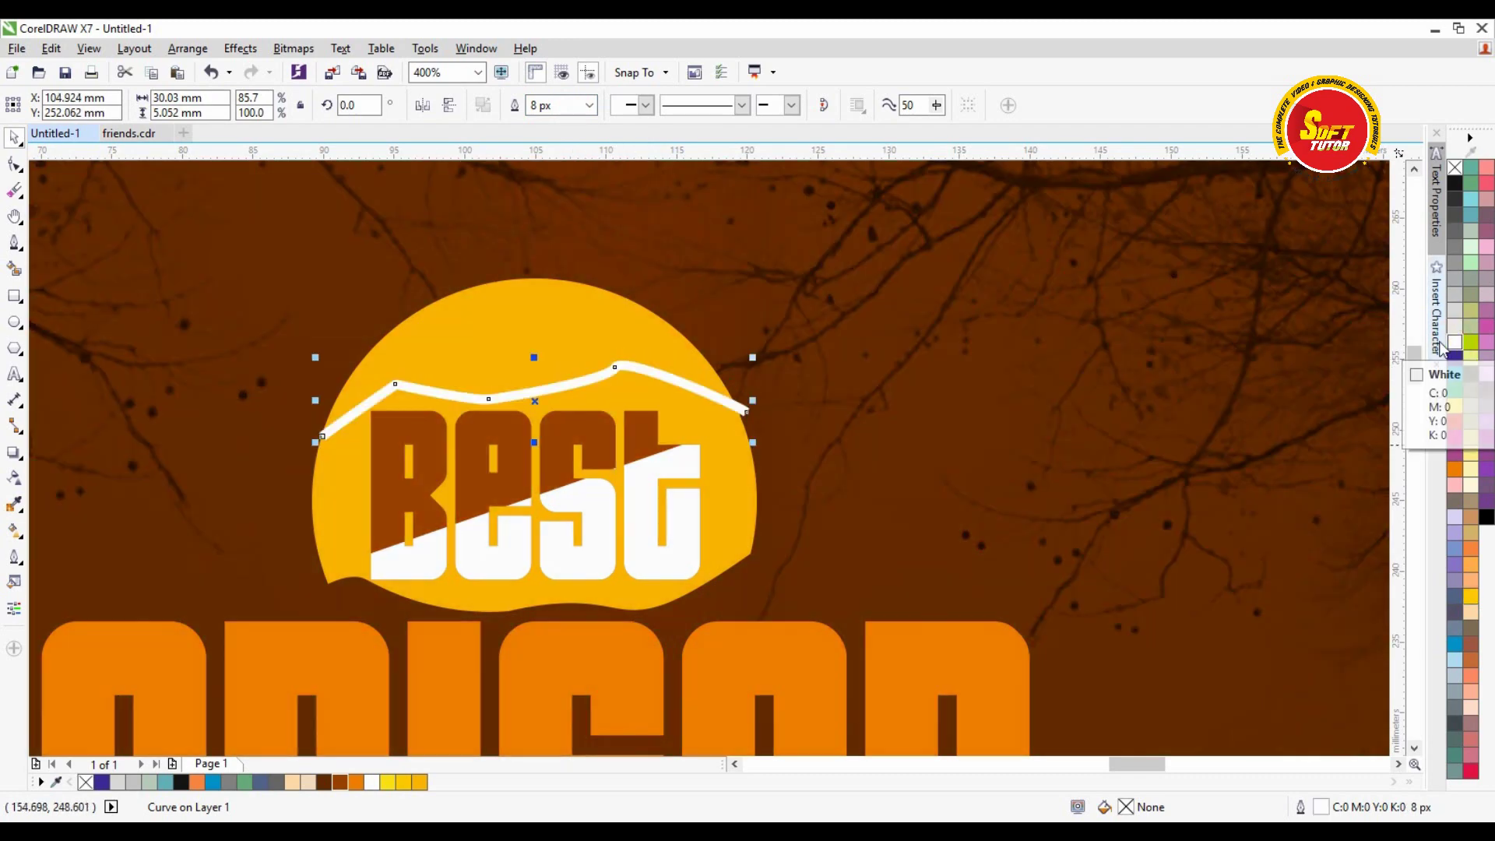
pyautogui.rightClick(1454, 406)
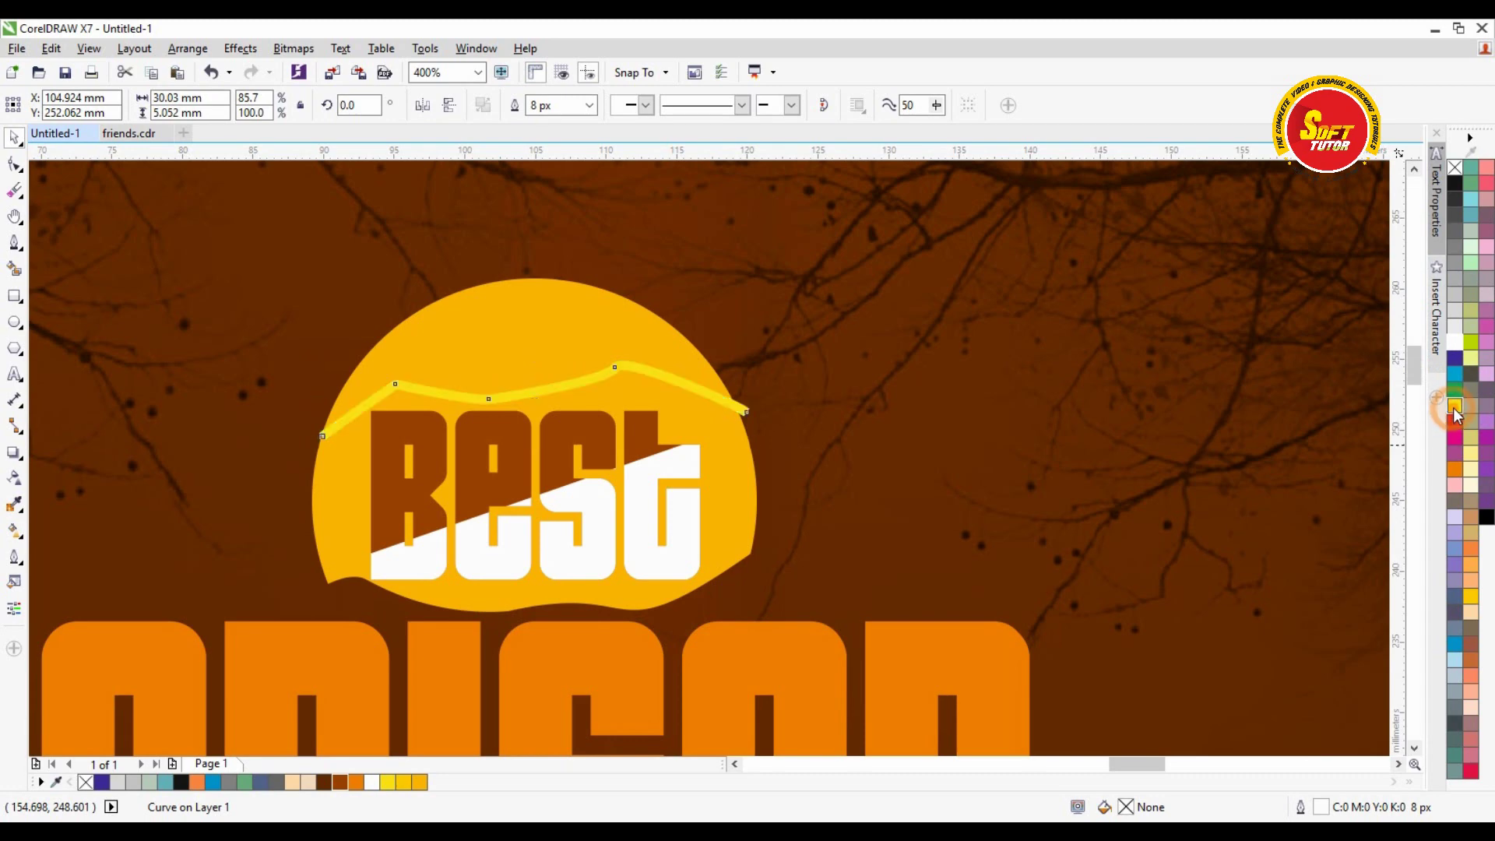
pyautogui.rightClick(1454, 343)
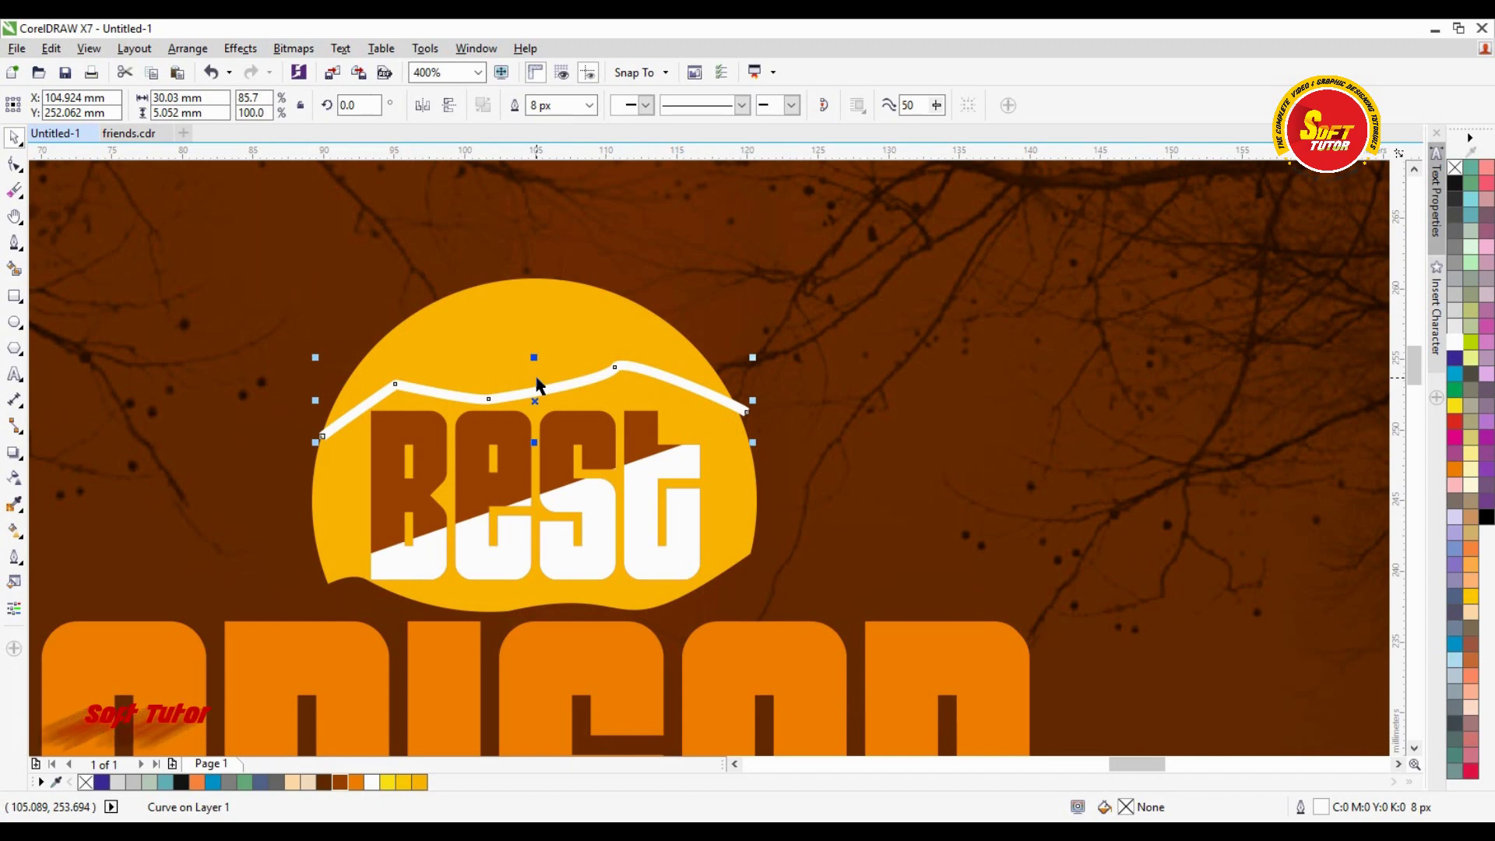
# Step: Convert the white wavy line to a 300 dpi CMYK Color (32-bit) bitmap with anti-aliasing and a transparent background
pyautogui.click(293, 49)
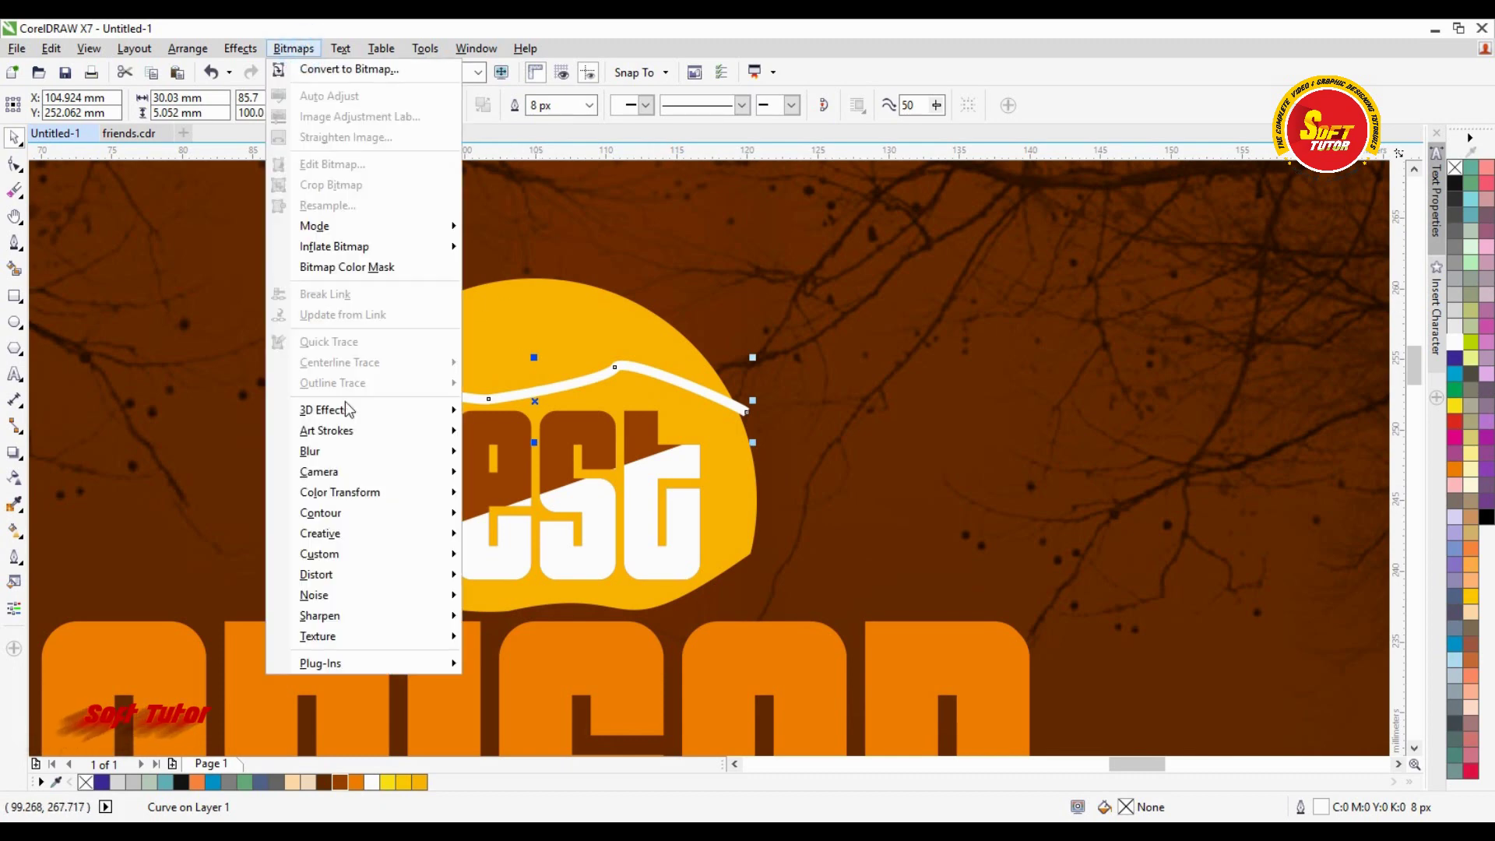
pyautogui.moveTo(344, 451)
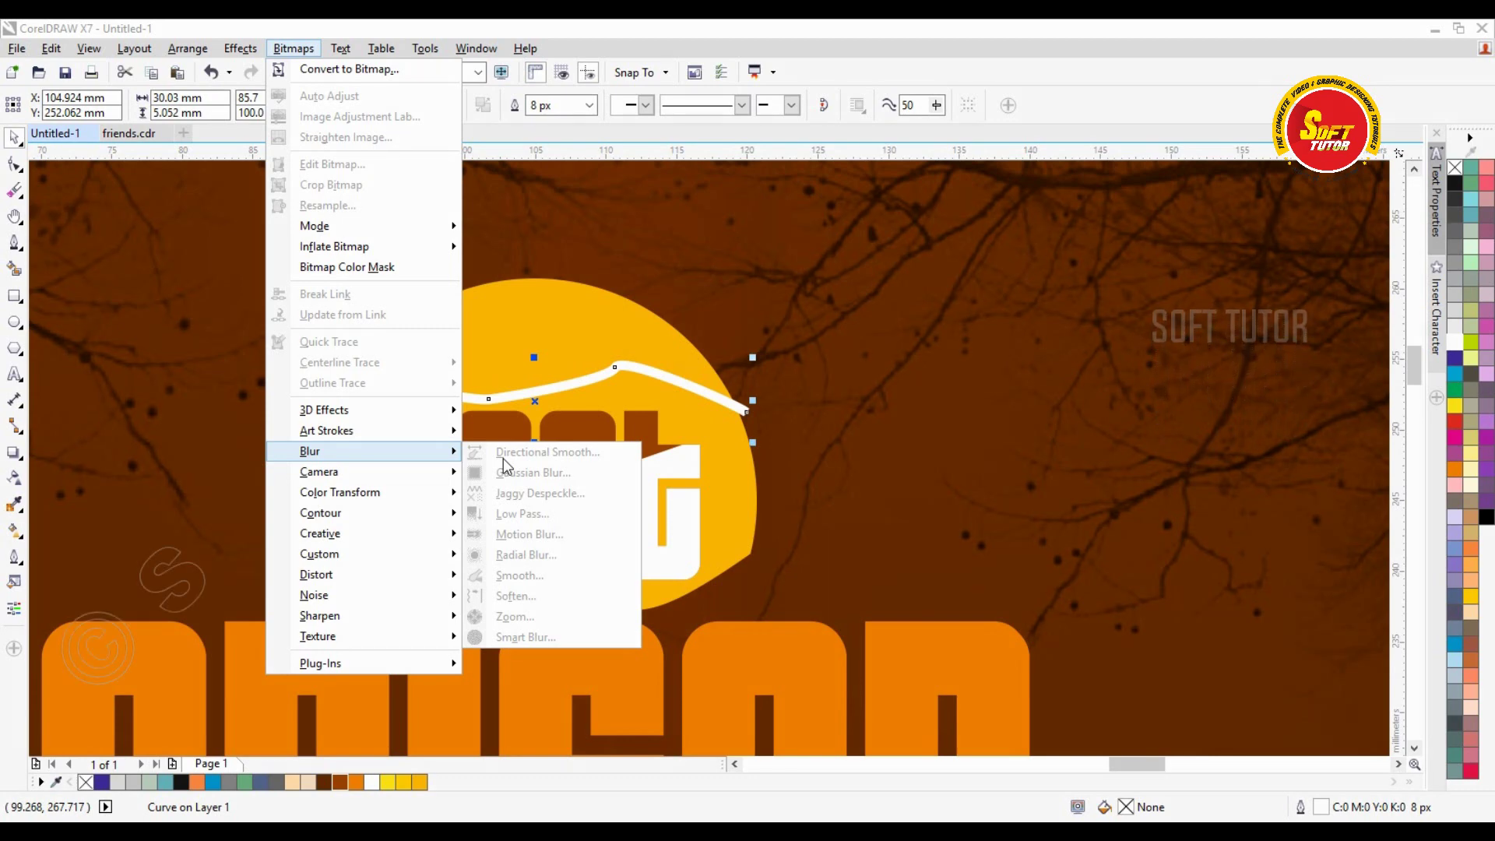
pyautogui.click(355, 68)
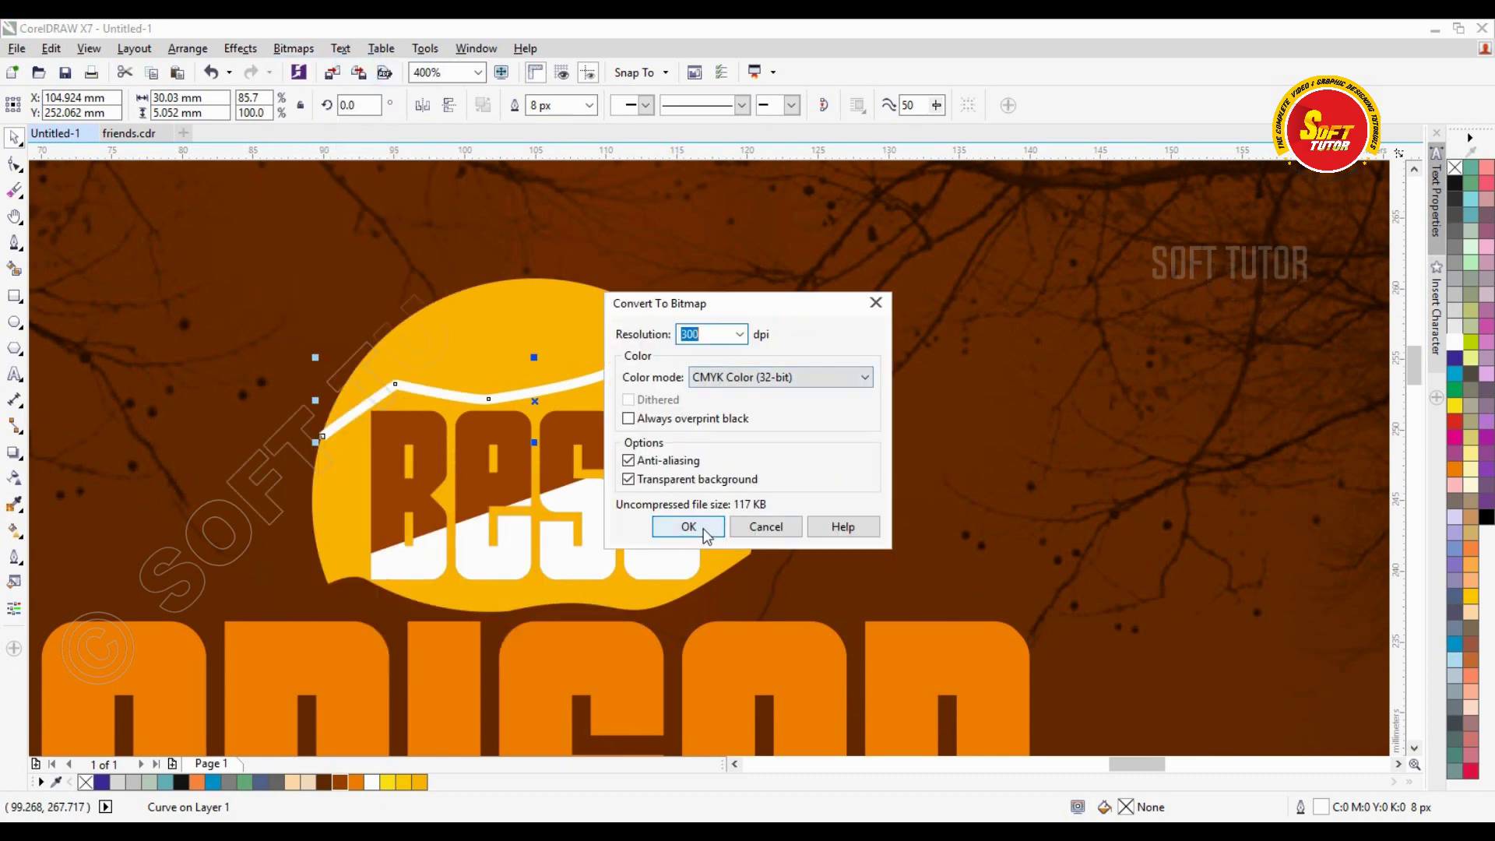
pyautogui.click(688, 527)
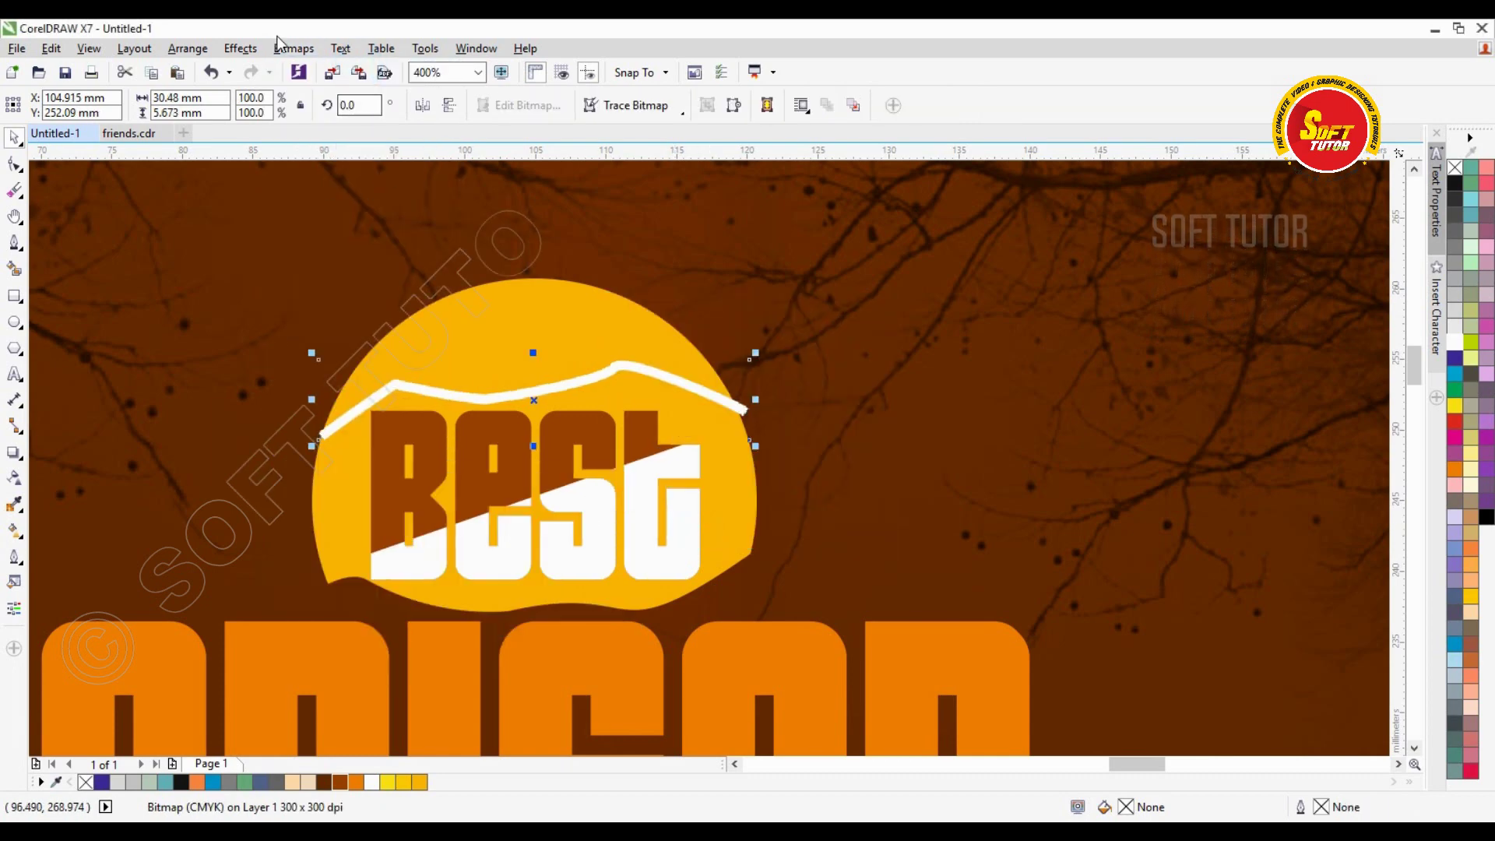
# Step: Apply a Gaussian Blur with a radius of 3.9 pixels to the wavy line bitmap
pyautogui.click(240, 49)
pyautogui.moveTo(294, 48)
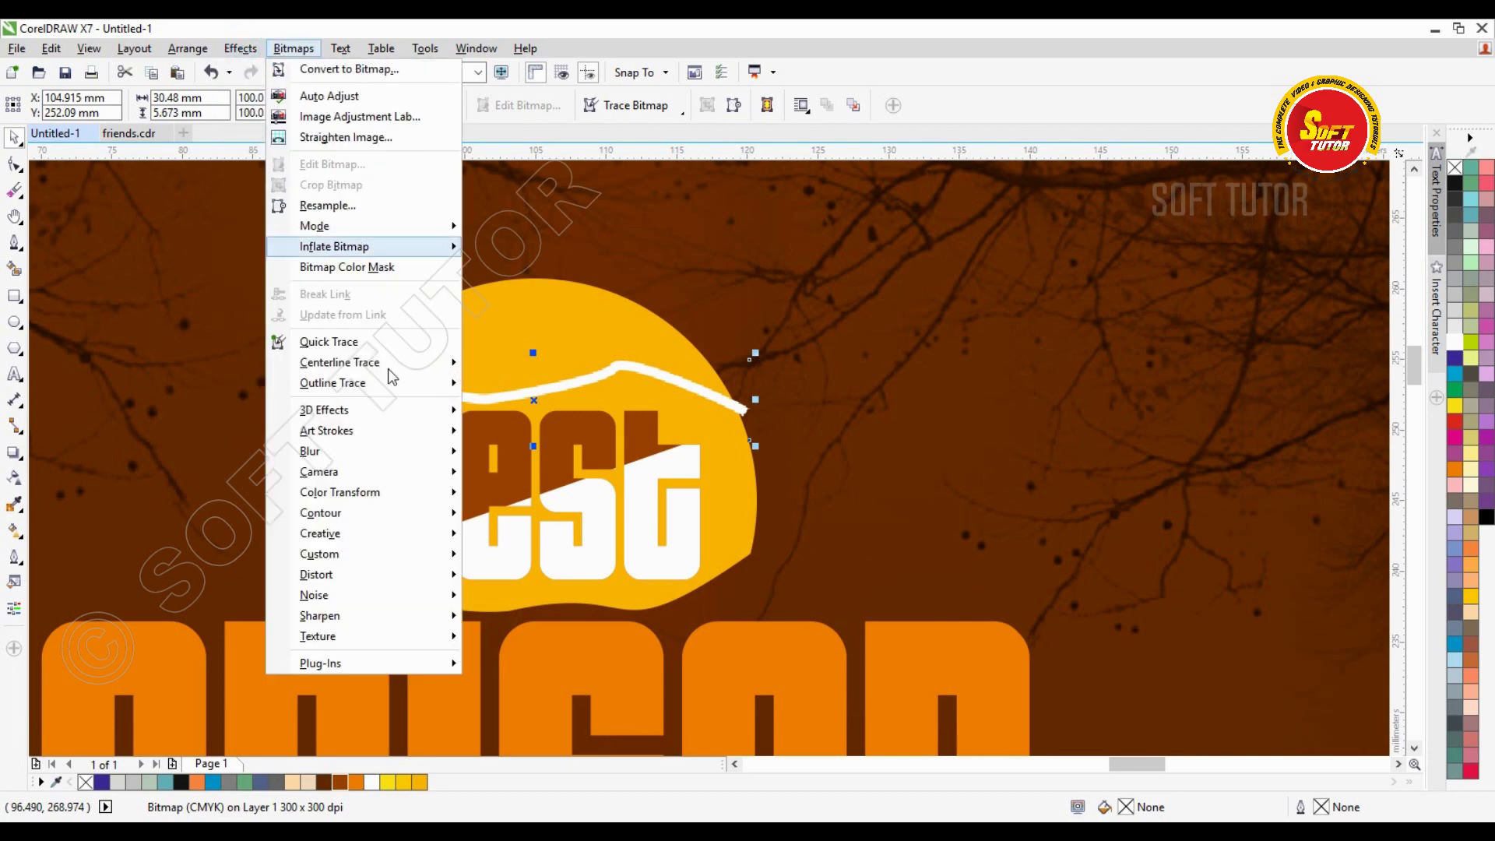
pyautogui.click(527, 472)
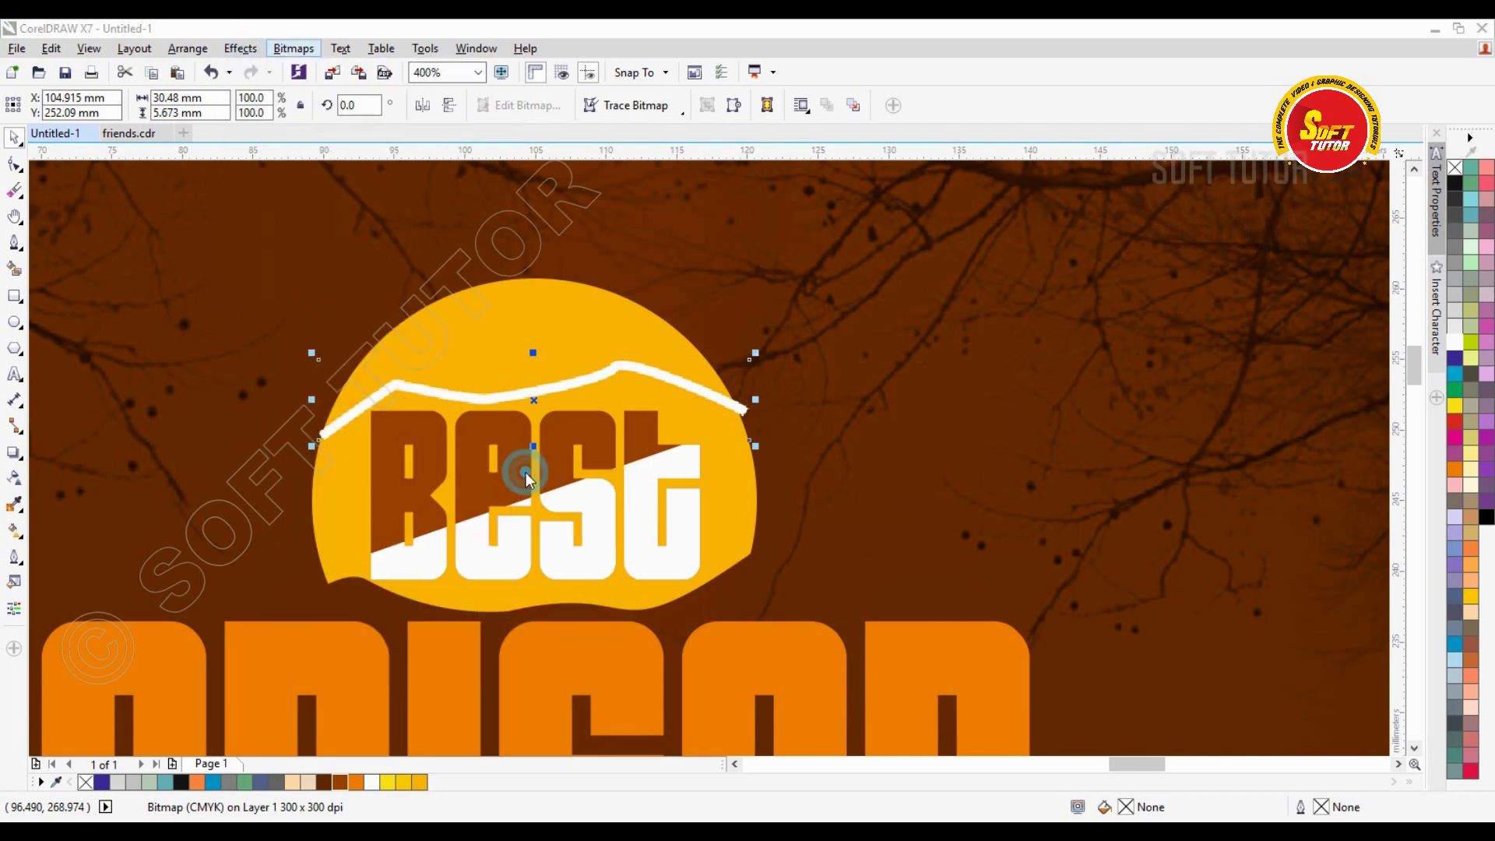
pyautogui.moveTo(580, 357); pyautogui.dragTo(833, 337)
pyautogui.click(851, 384)
pyautogui.click(857, 384)
pyautogui.click(862, 385)
pyautogui.click(853, 384)
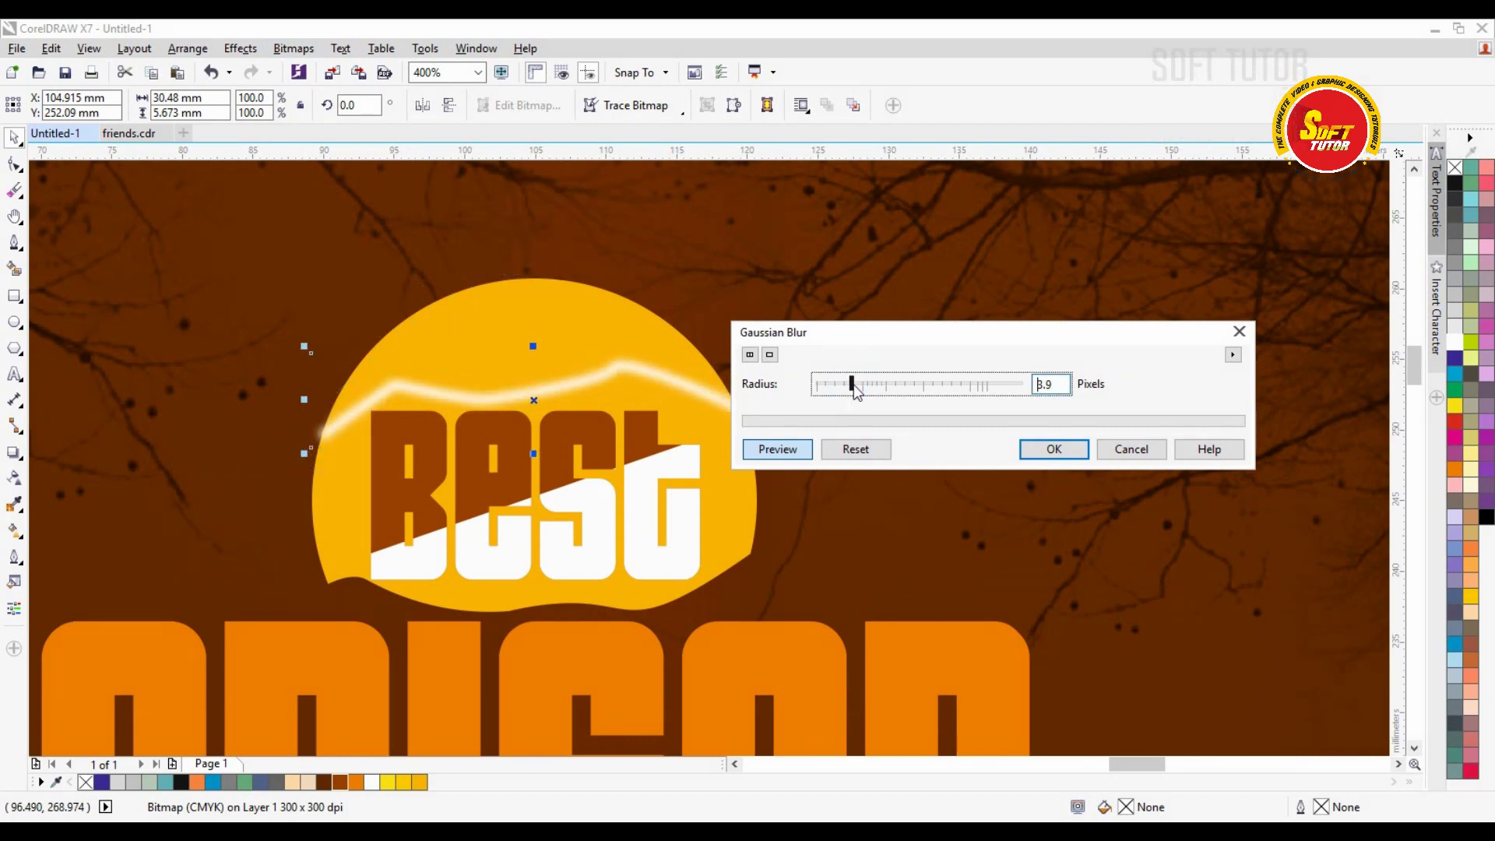
pyautogui.click(1053, 449)
# Step: Narrow the blurred wavy line to about 29.9 mm so that it stays within the sun's edges
pyautogui.scroll(-2, 566, 347)
pyautogui.scroll(2, 620, 369)
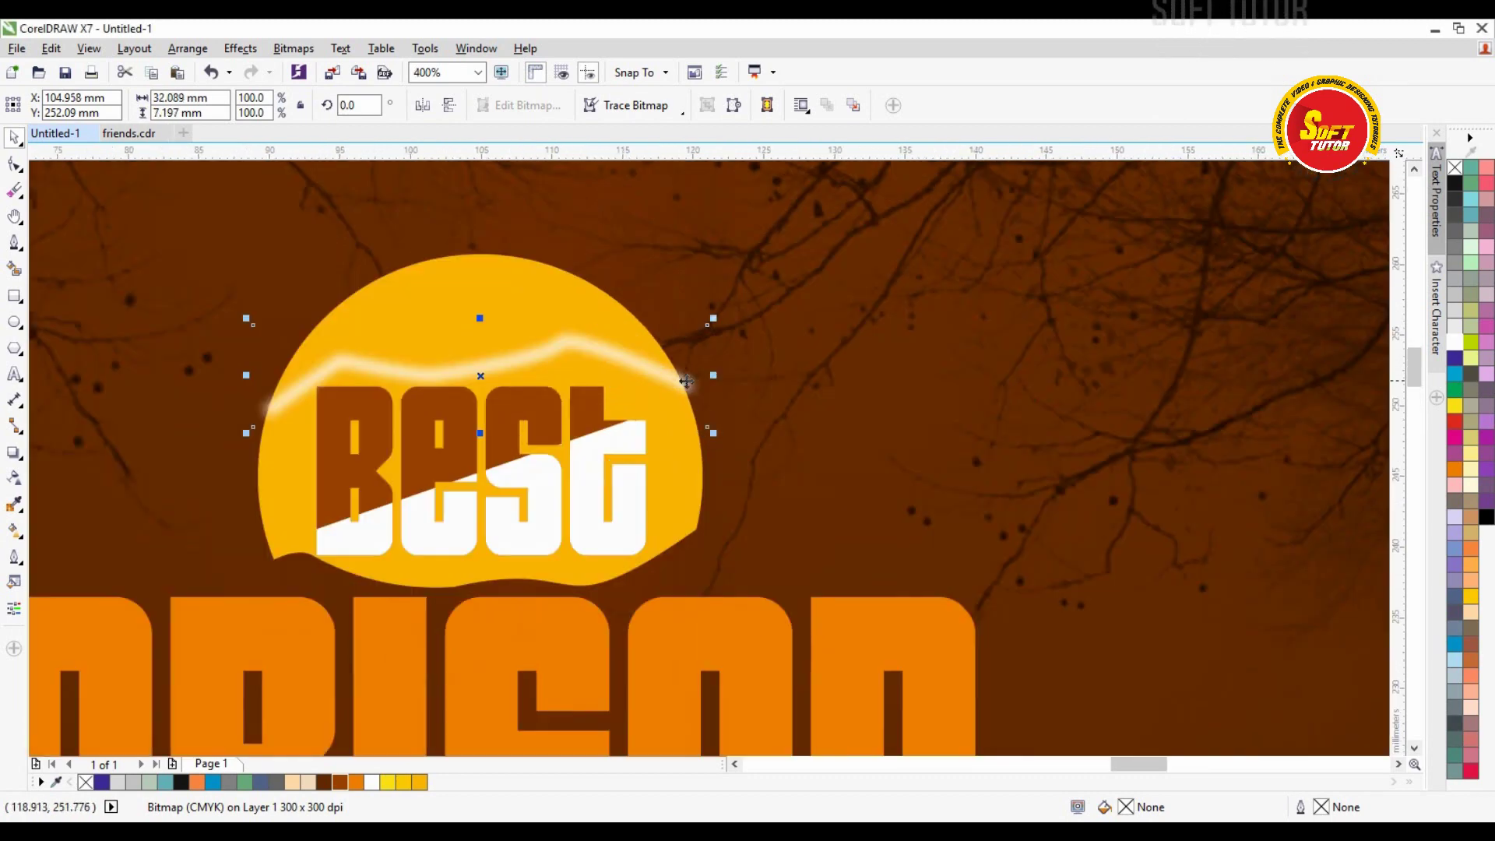
pyautogui.moveTo(709, 376); pyautogui.dragTo(689, 376)
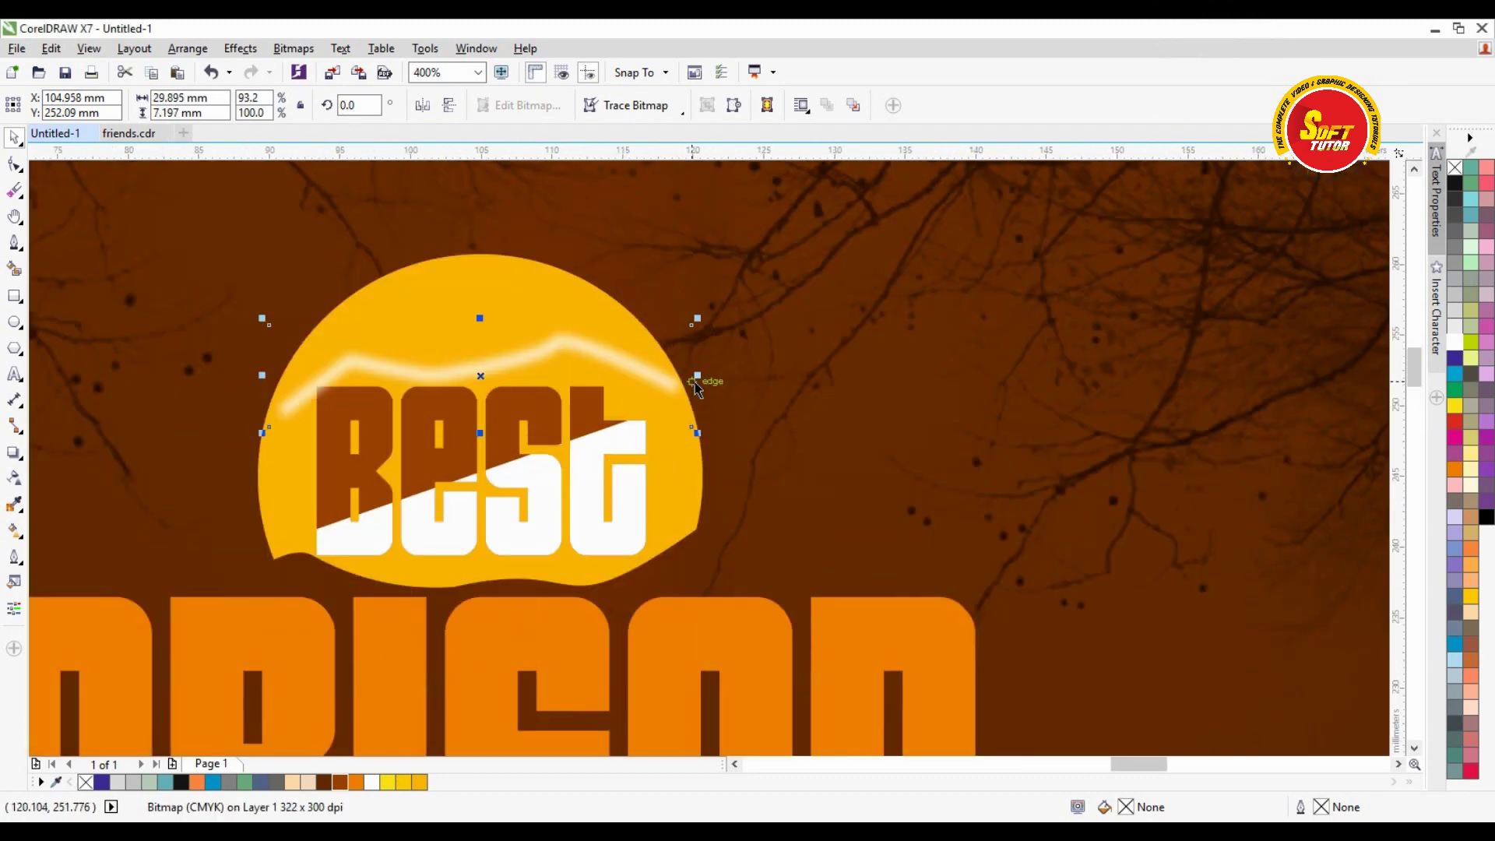
# Step: Duplicate the "FRIEND" text twice, placing one copy below the original and the second over that copy with a slight offset
pyautogui.scroll(-2, 601, 318)
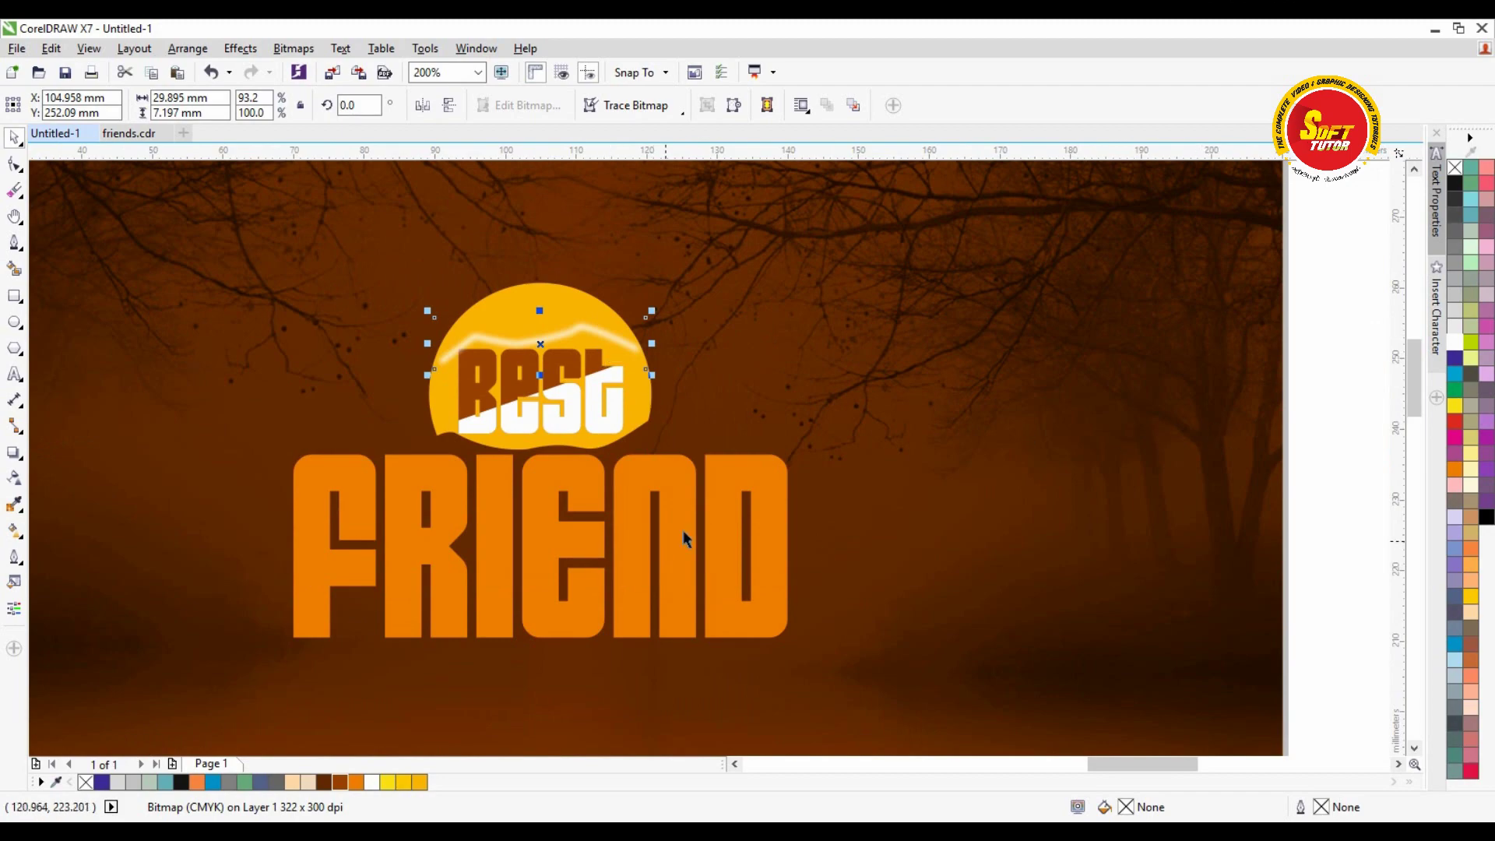
pyautogui.scroll(-3, 698, 527)
pyautogui.click(646, 303)
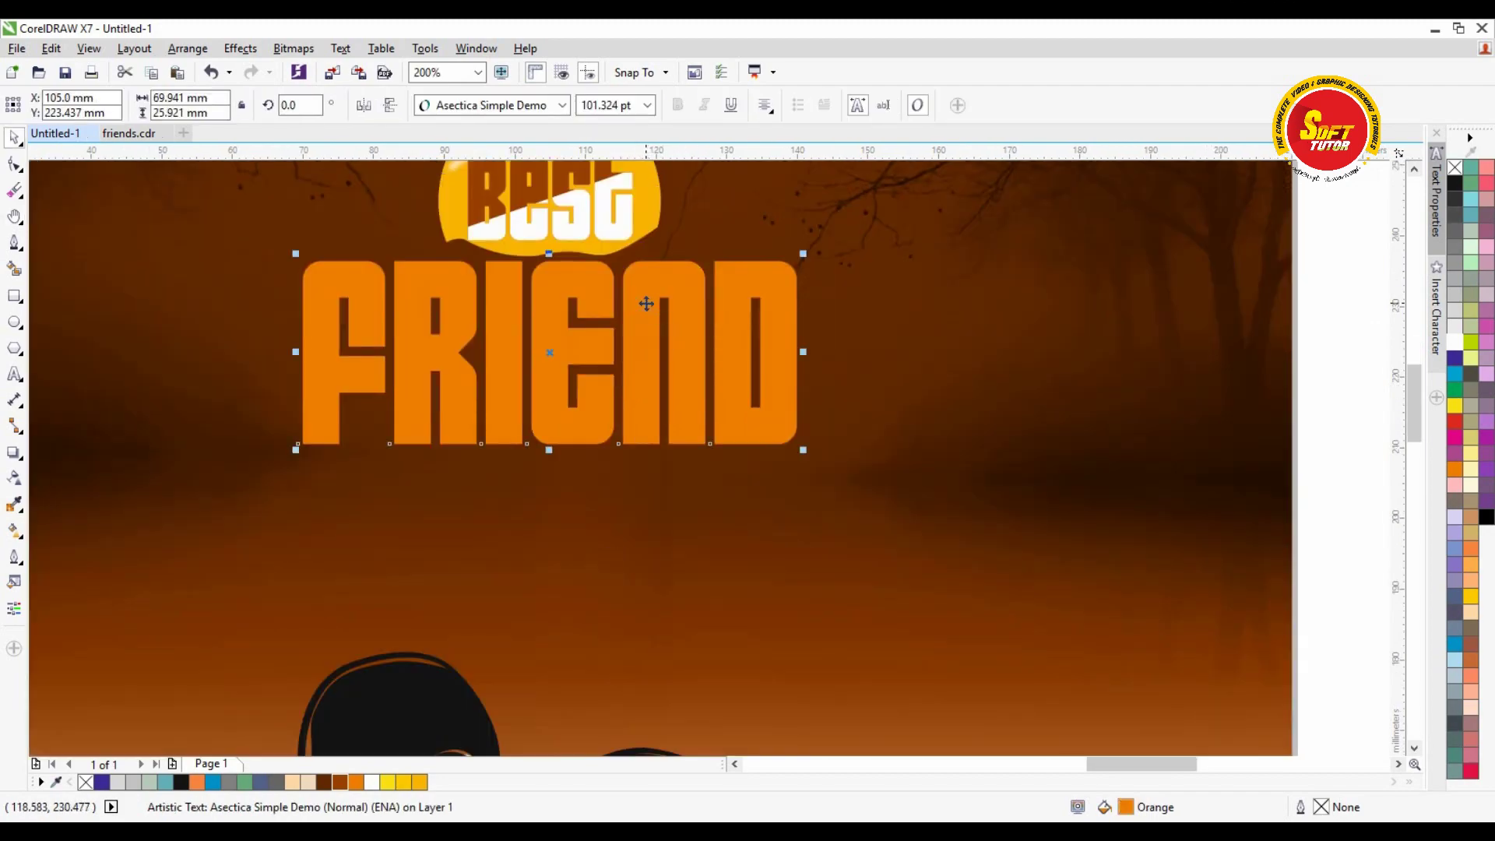
pyautogui.hotkey('ctrl', 'd')
pyautogui.moveTo(684, 240); pyautogui.dragTo(882, 501)
pyautogui.hotkey('ctrl', 'd')
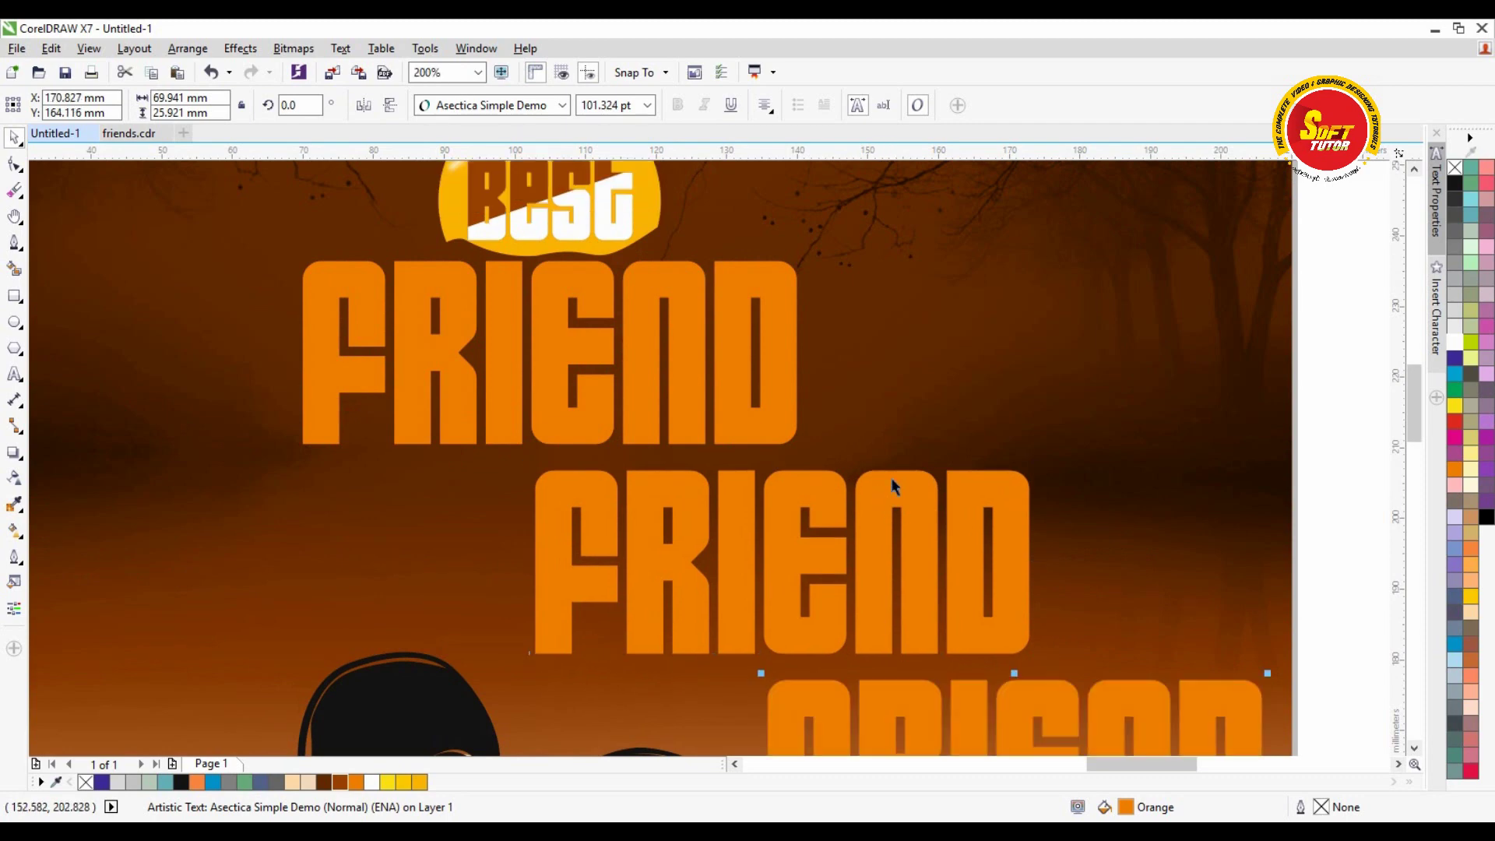
pyautogui.moveTo(1038, 697); pyautogui.dragTo(811, 495)
# Step: Fill the front "FRIEND" copy with blue (C:100 M:100 Y:0 K:0) and shift it slightly further down over the orange copy
pyautogui.click(1454, 358)
pyautogui.scroll(2, 1008, 496)
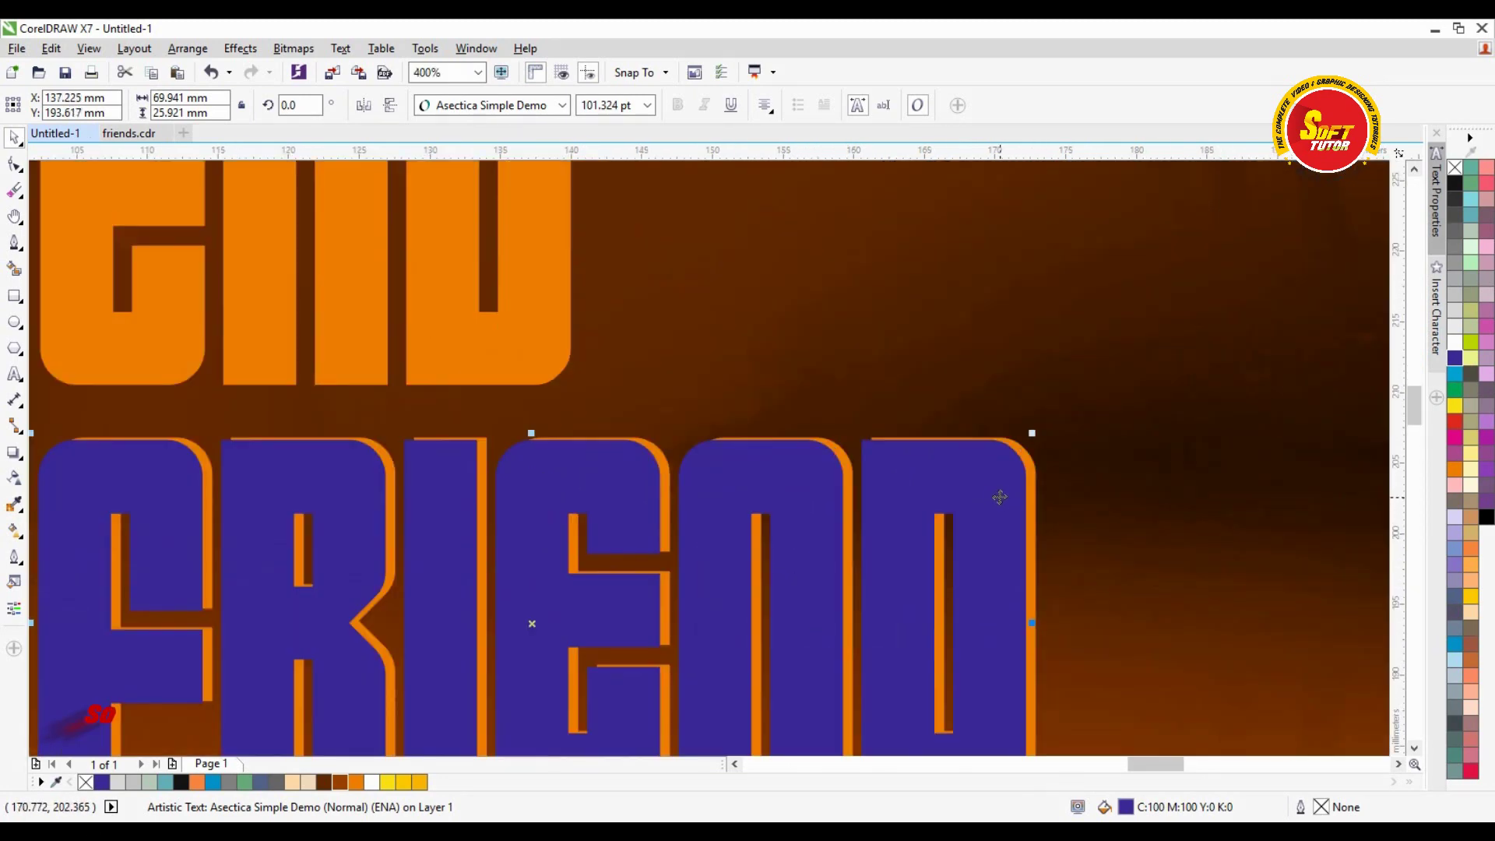
pyautogui.moveTo(993, 491); pyautogui.dragTo(994, 500)
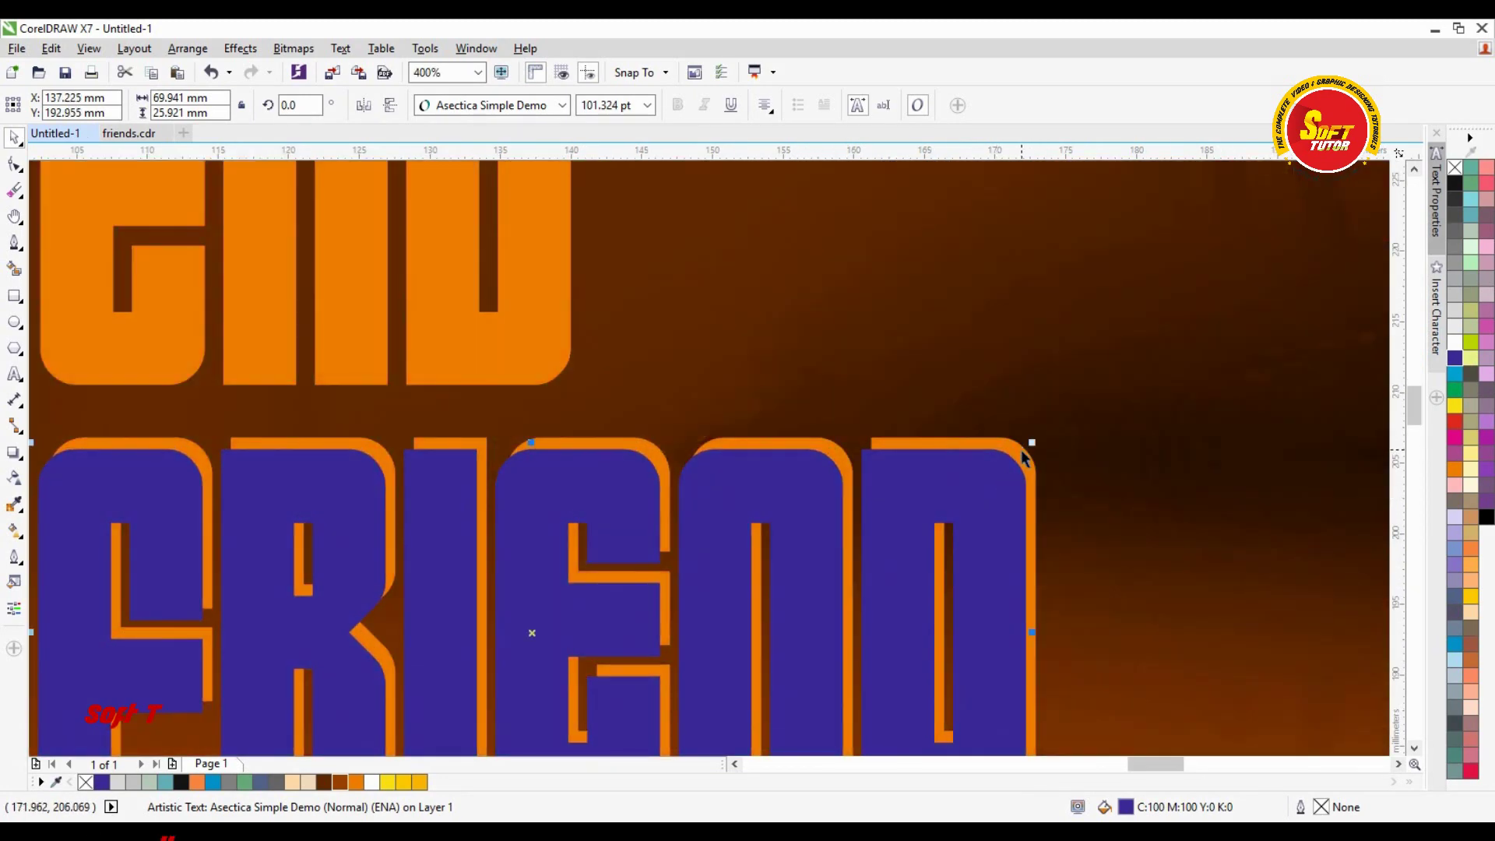
# Step: Select the blue and orange "FRIEND" copies together and convert both to curves
pyautogui.keyDown('shift'); pyautogui.click(1020, 450); pyautogui.keyUp('shift')
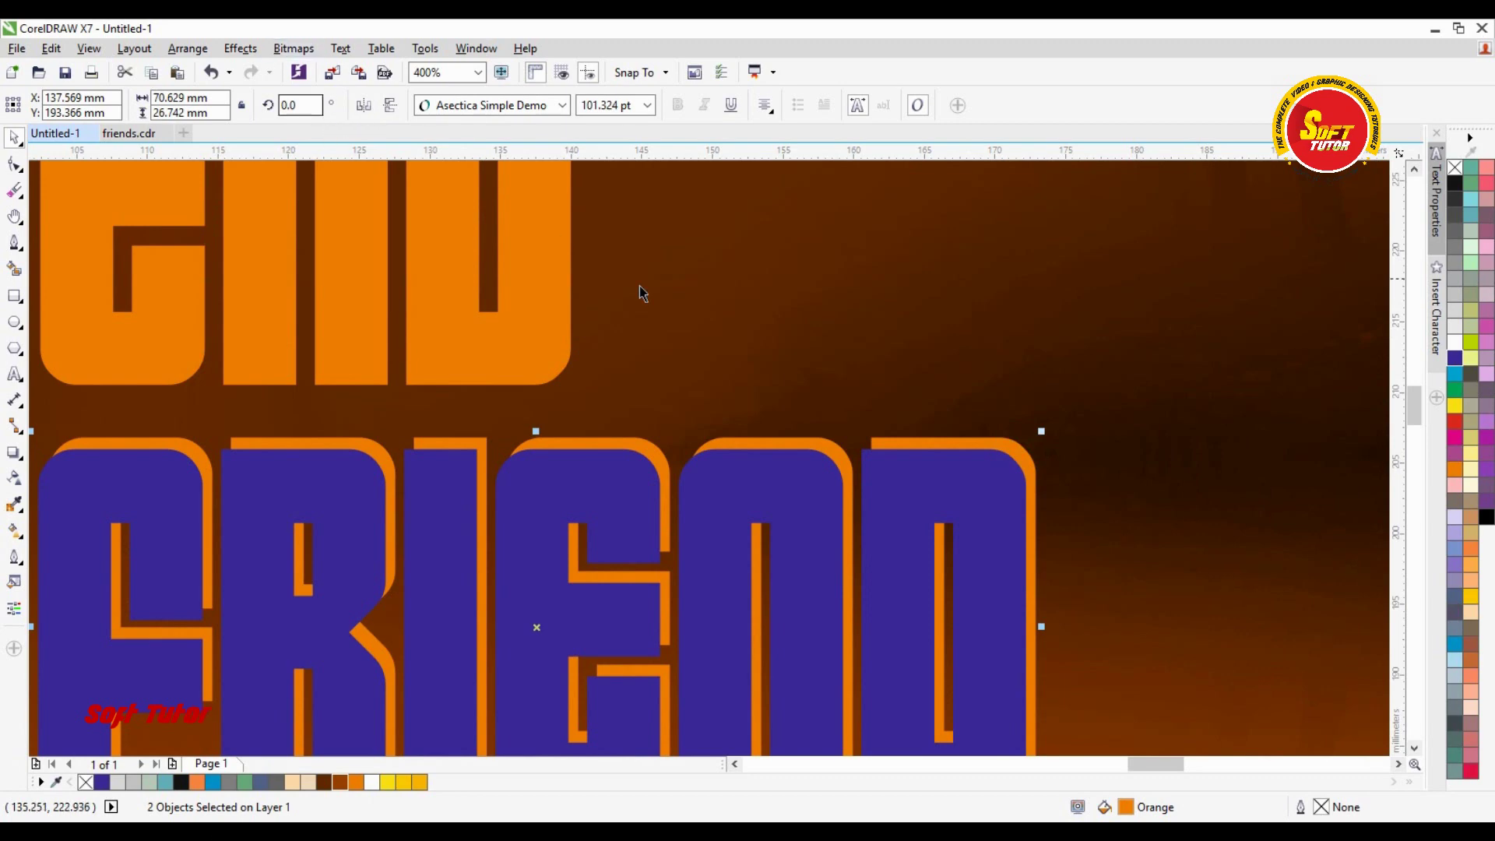
pyautogui.scroll(-2, 694, 409)
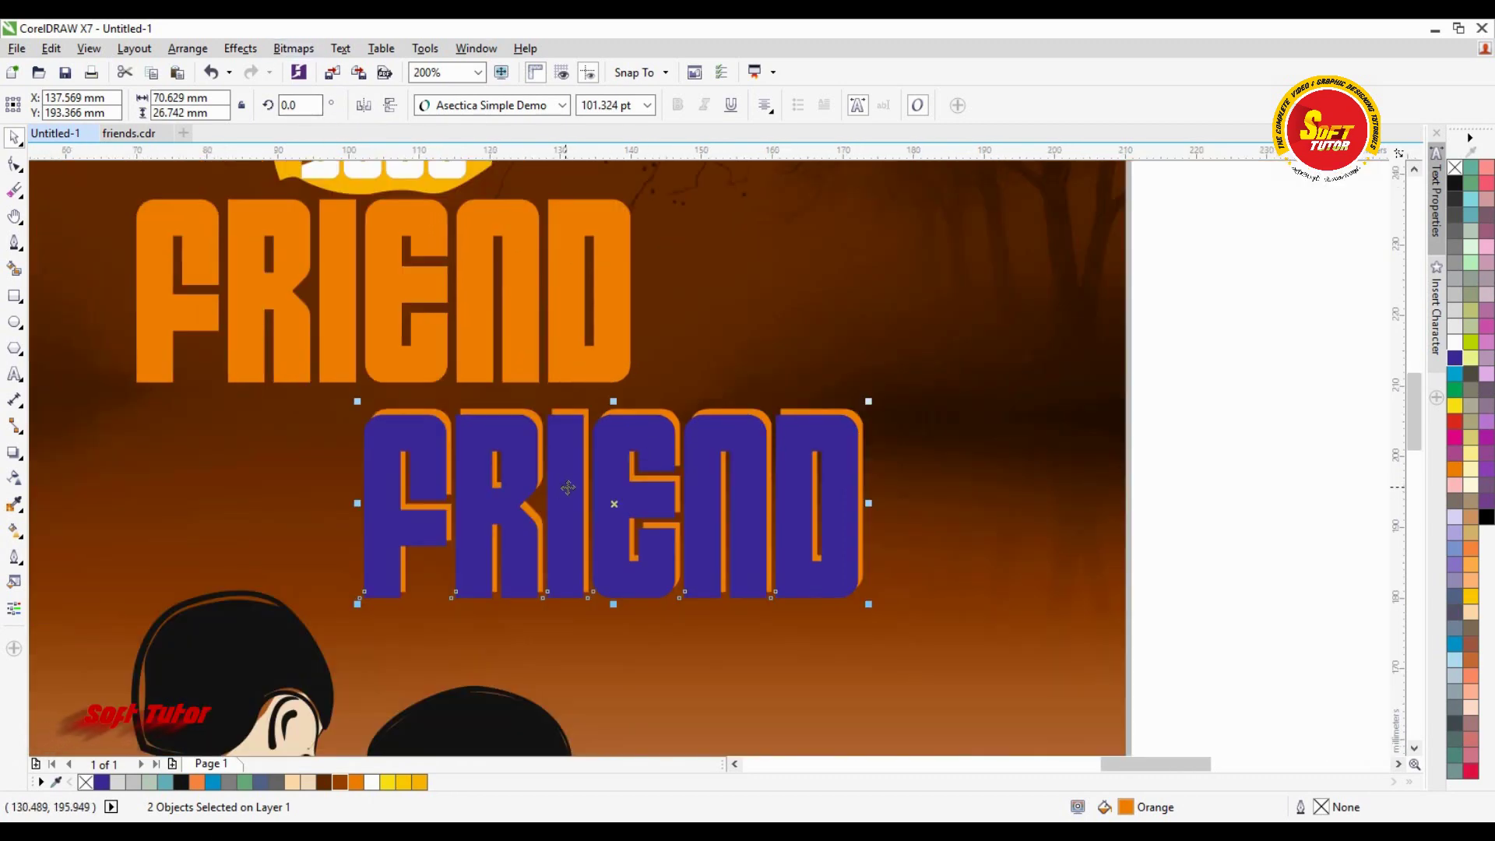
pyautogui.click(188, 49)
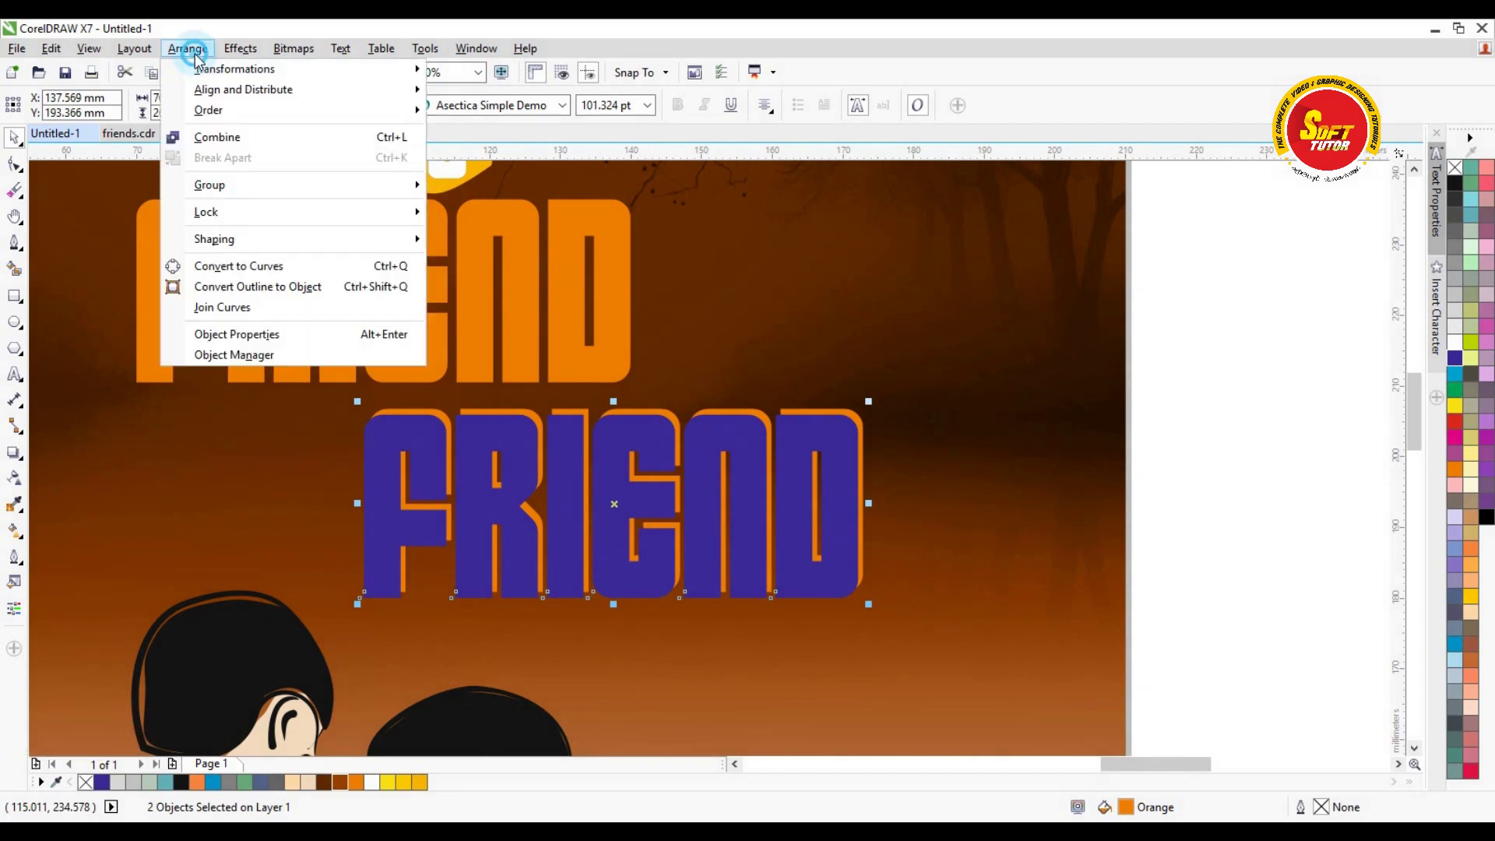
pyautogui.click(250, 269)
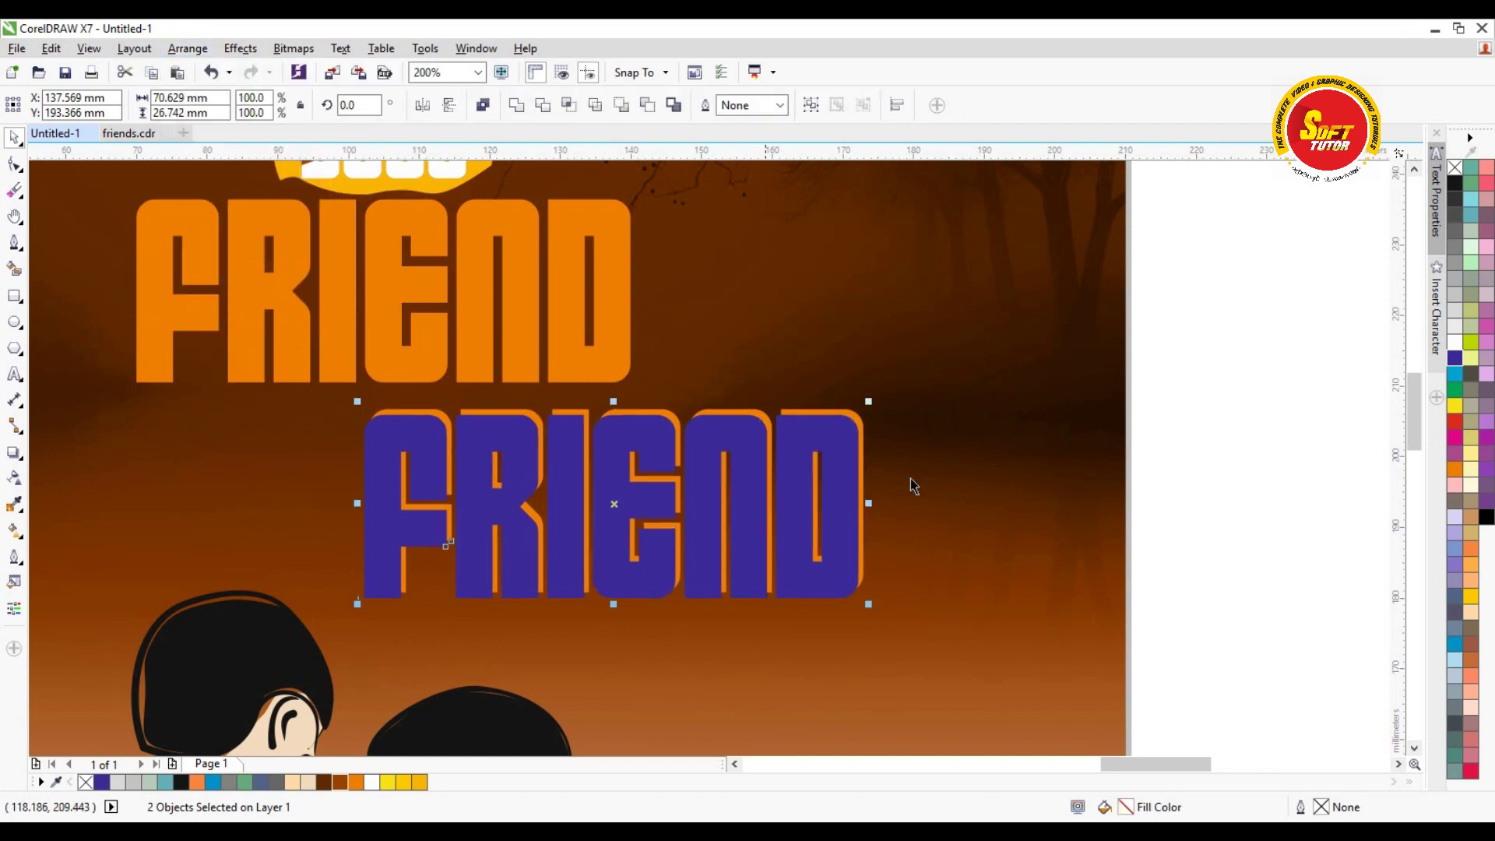
pyautogui.click(1261, 457)
pyautogui.click(787, 433)
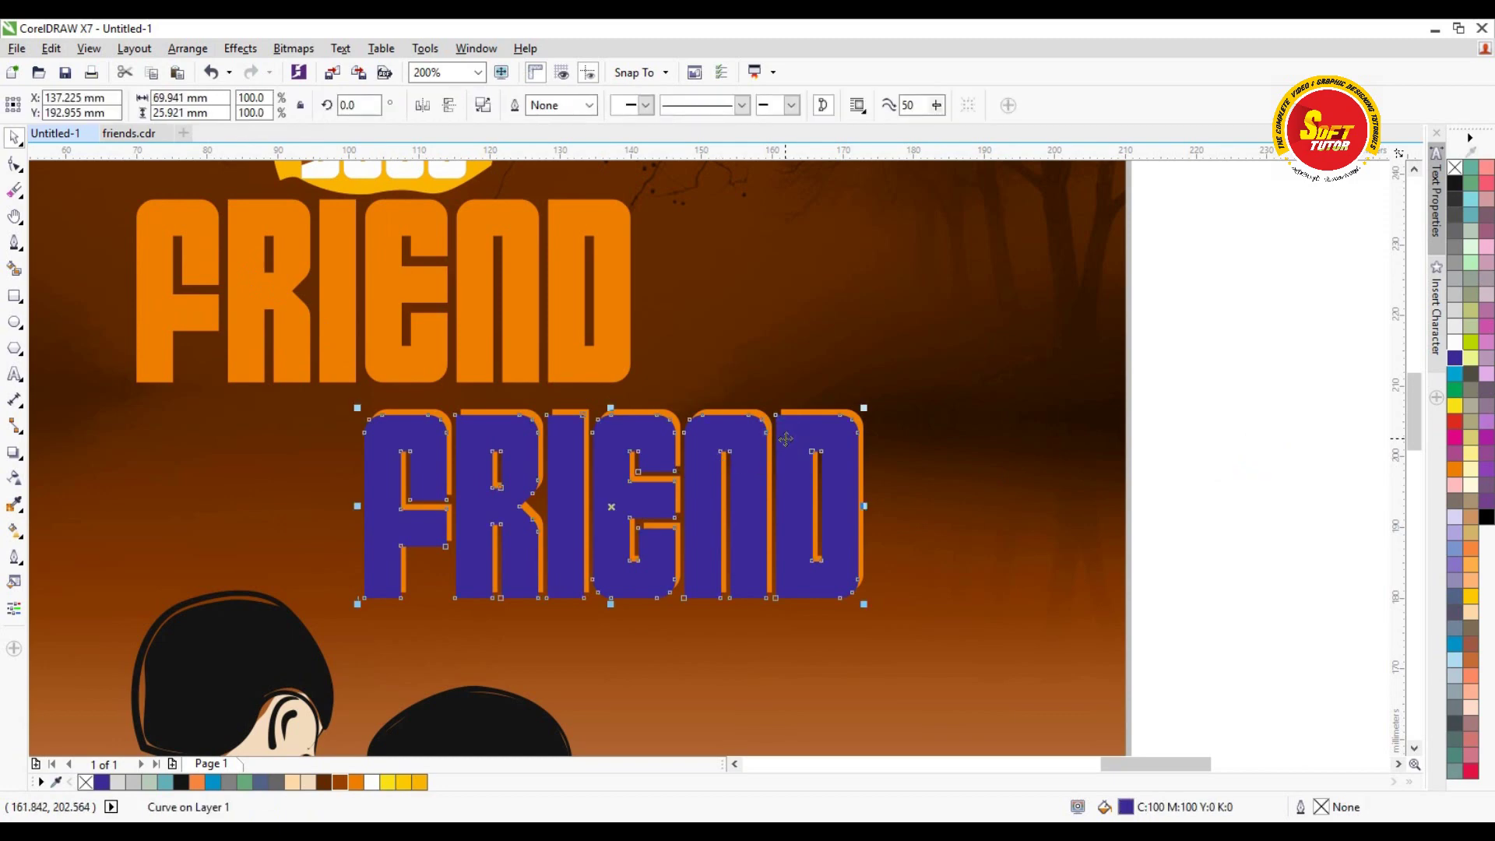
pyautogui.press('Delete')
pyautogui.hotkey('ctrl', 'z')
pyautogui.click(1238, 445)
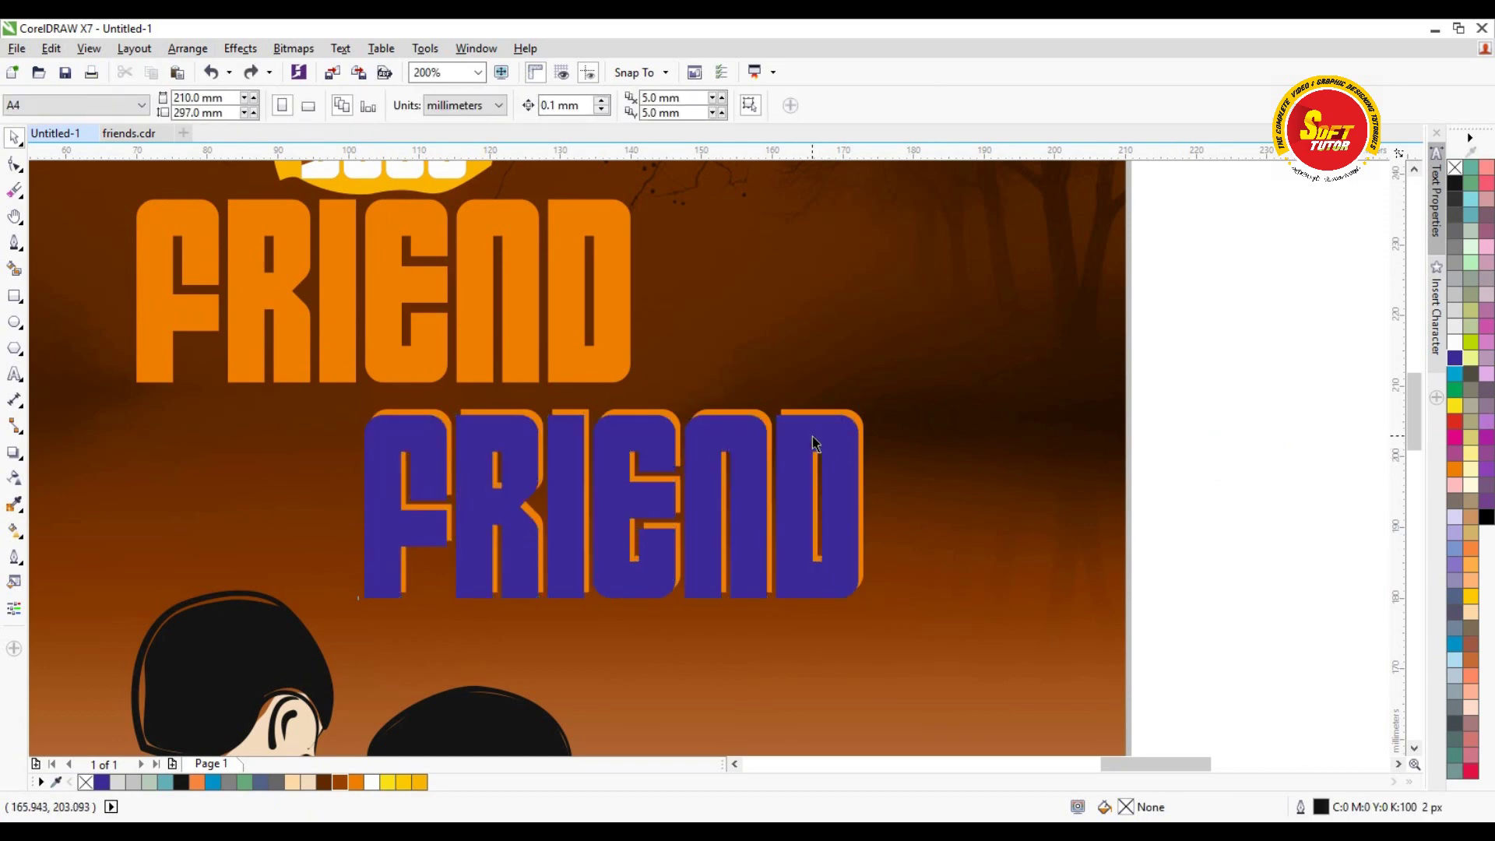
pyautogui.click(812, 442)
pyautogui.click(848, 414)
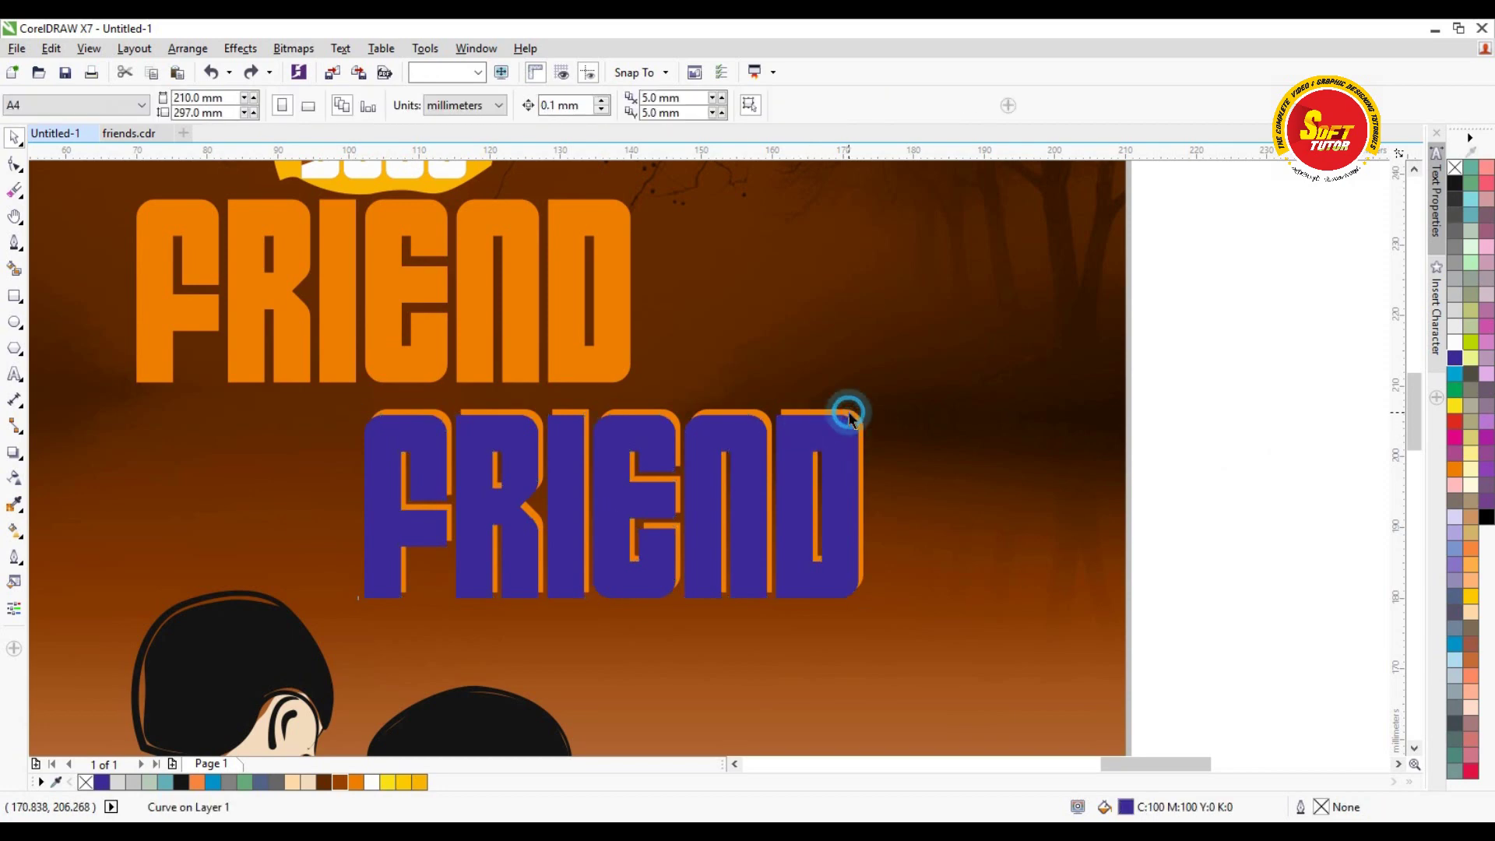
pyautogui.click(1298, 431)
# Step: Select the blue and orange "FRIEND" copies together and trim the orange copy with the blue one
pyautogui.scroll(1, 805, 395)
pyautogui.click(824, 442)
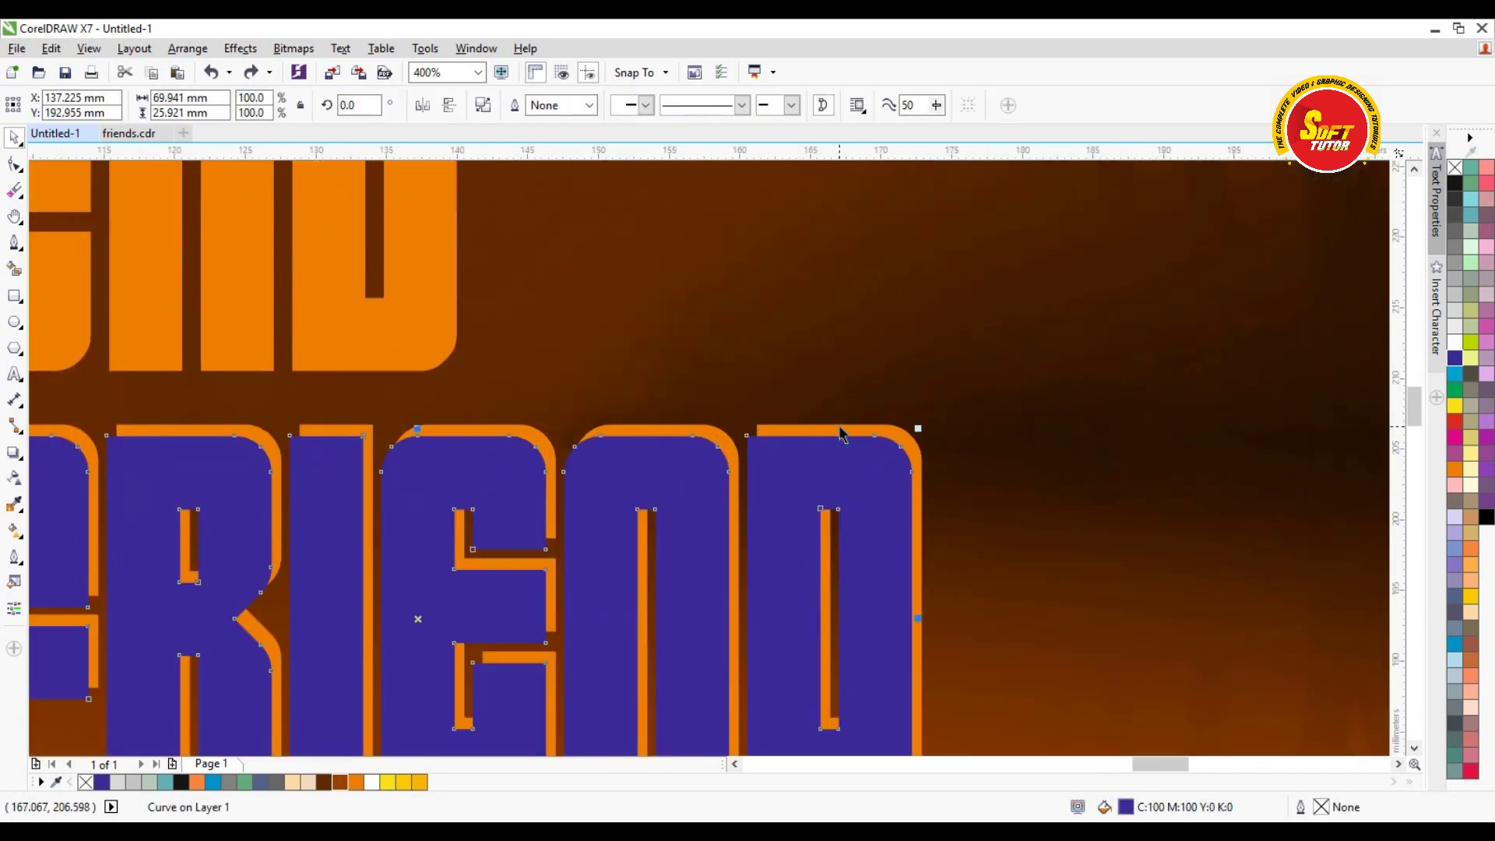
pyautogui.keyDown('shift'); pyautogui.click(843, 427); pyautogui.keyUp('shift')
pyautogui.click(1024, 401)
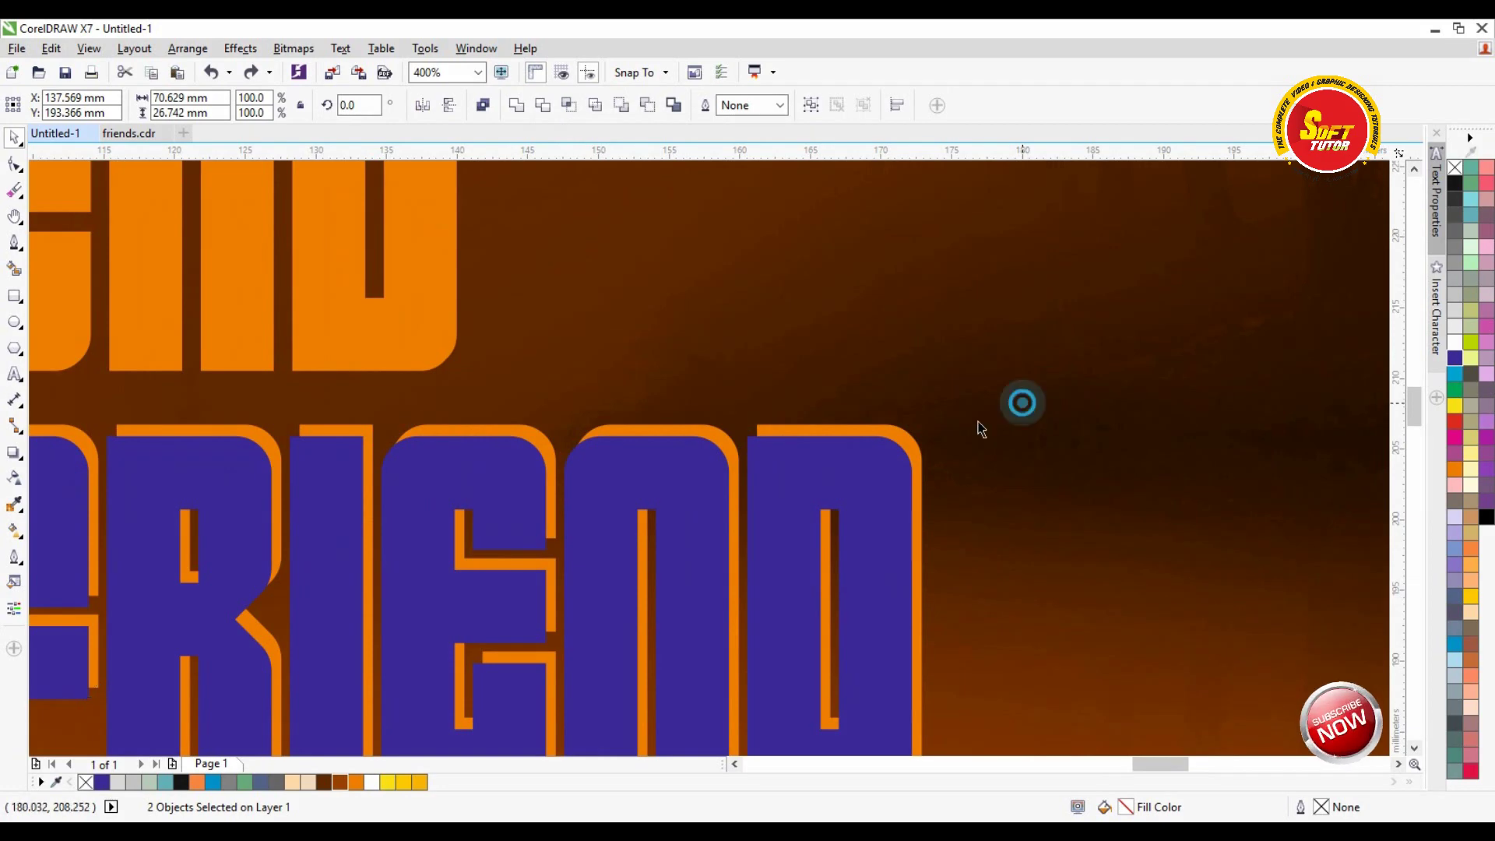
pyautogui.click(838, 457)
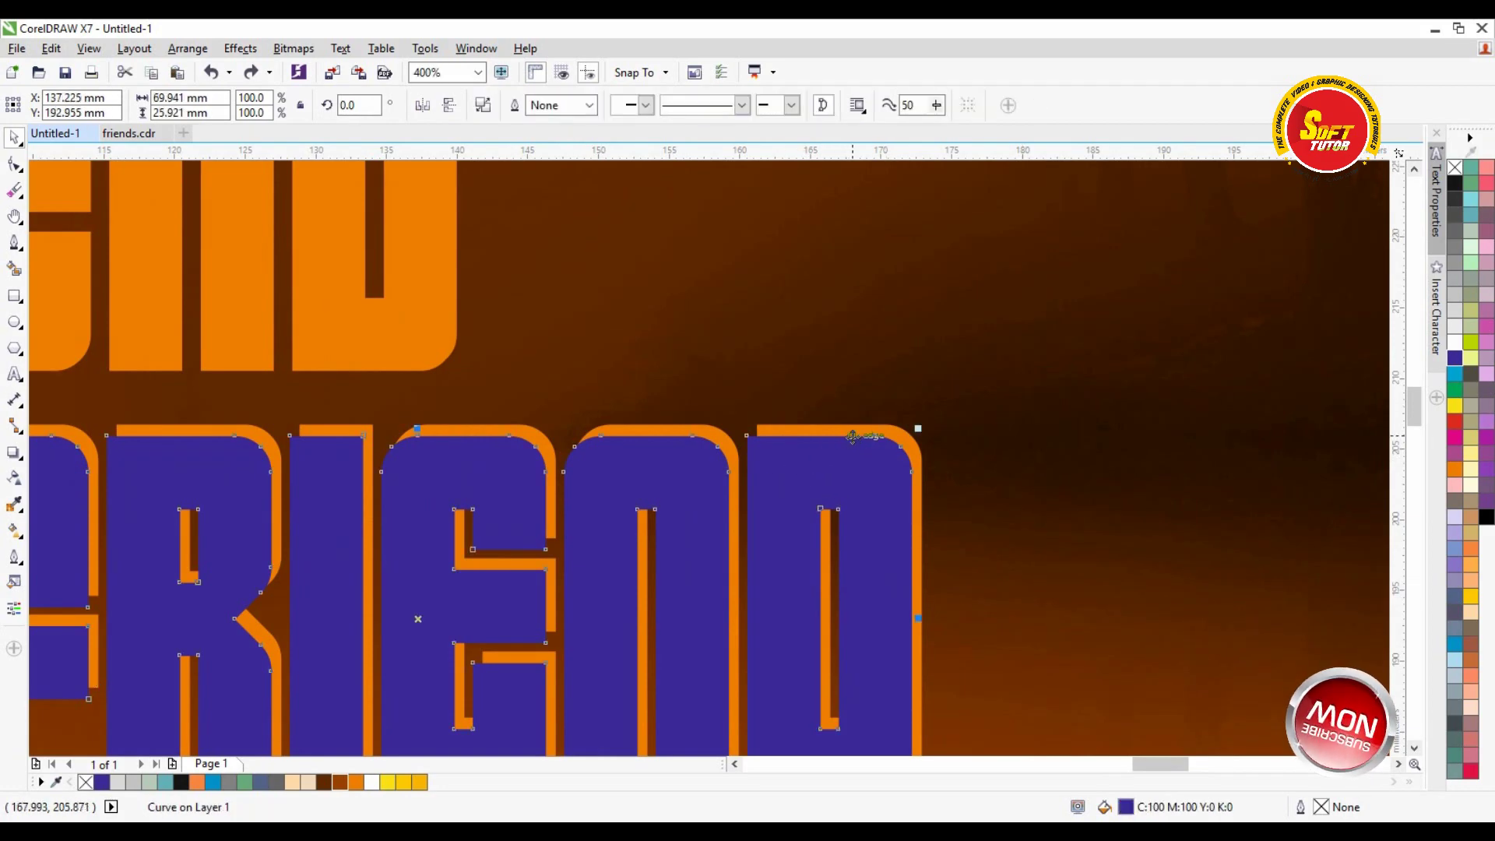
pyautogui.keyDown('shift'); pyautogui.click(783, 429); pyautogui.keyUp('shift')
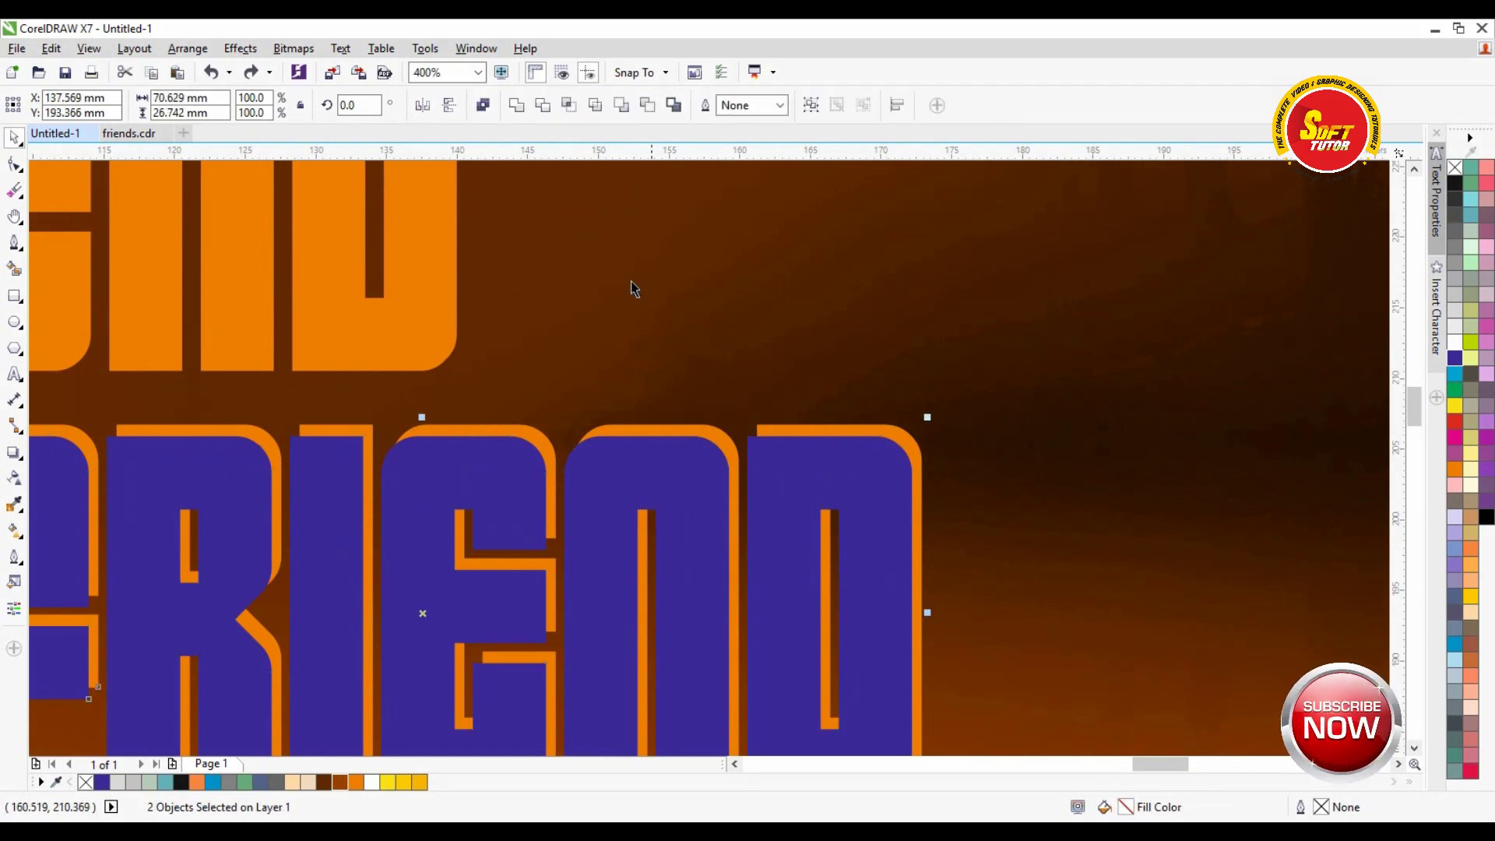
pyautogui.click(543, 109)
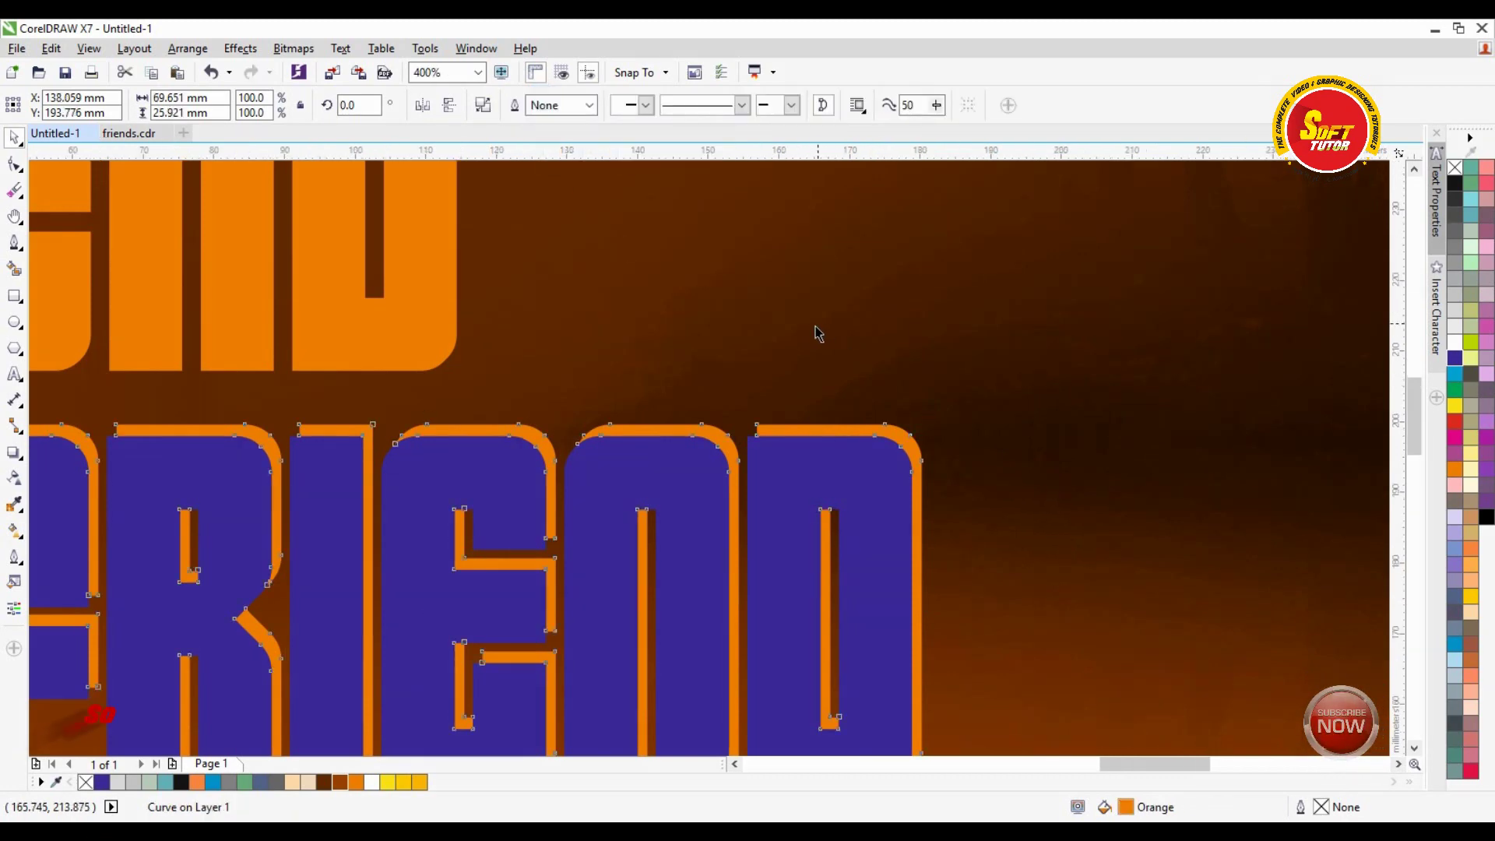
# Step: Delete the blue "FRIEND" copy covering the trimmed orange edges
pyautogui.scroll(-1, 818, 330)
pyautogui.click(818, 401)
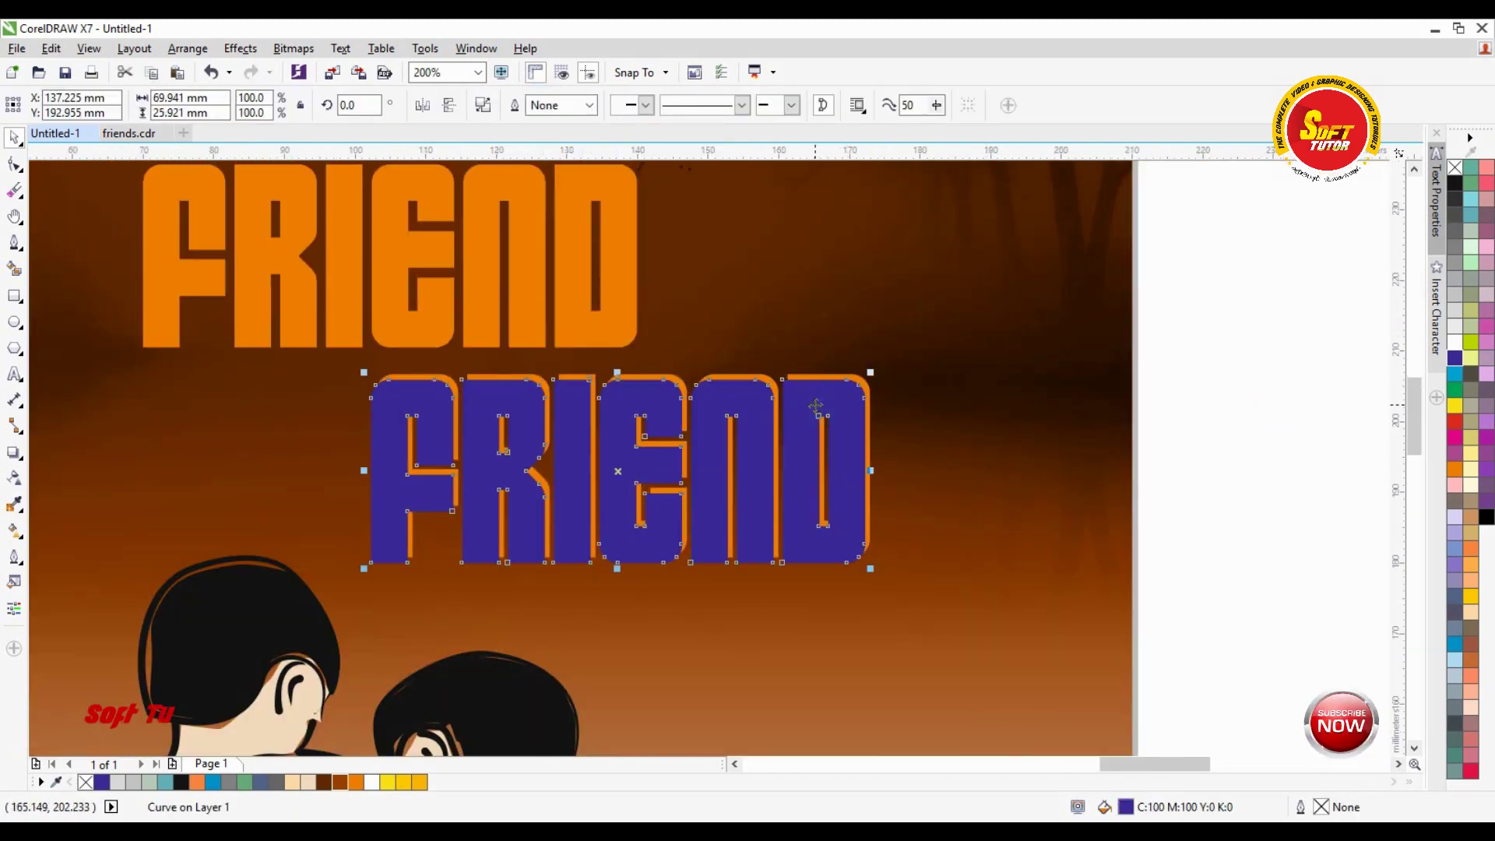
pyautogui.press('Delete')
# Step: Fill the trimmed "FRIEND" edge strips with yellow and move them about 10 mm left, below the main title
pyautogui.click(840, 377)
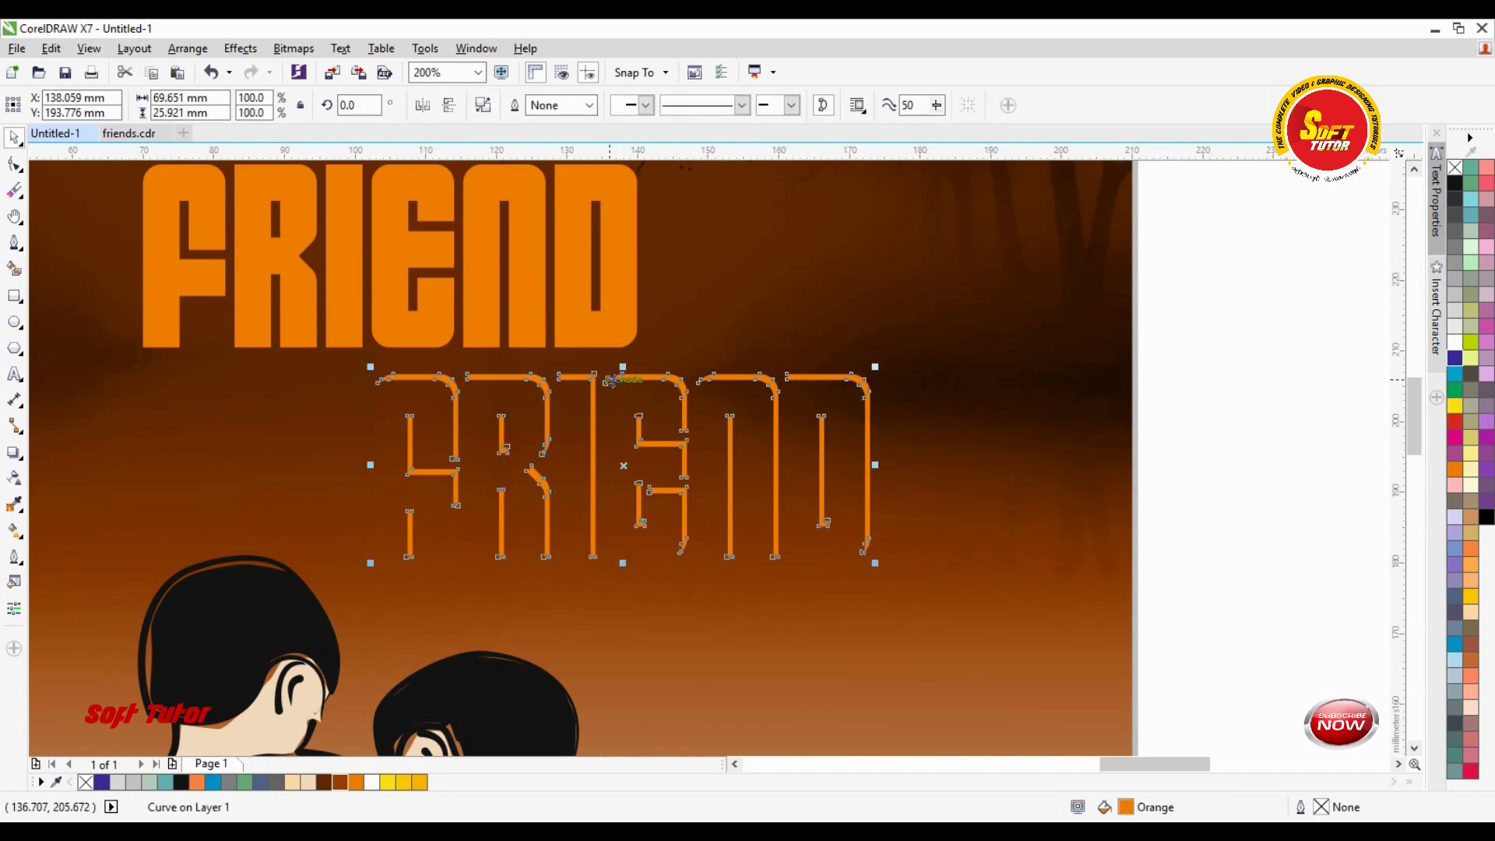
pyautogui.click(415, 782)
pyautogui.scroll(-2, 980, 629)
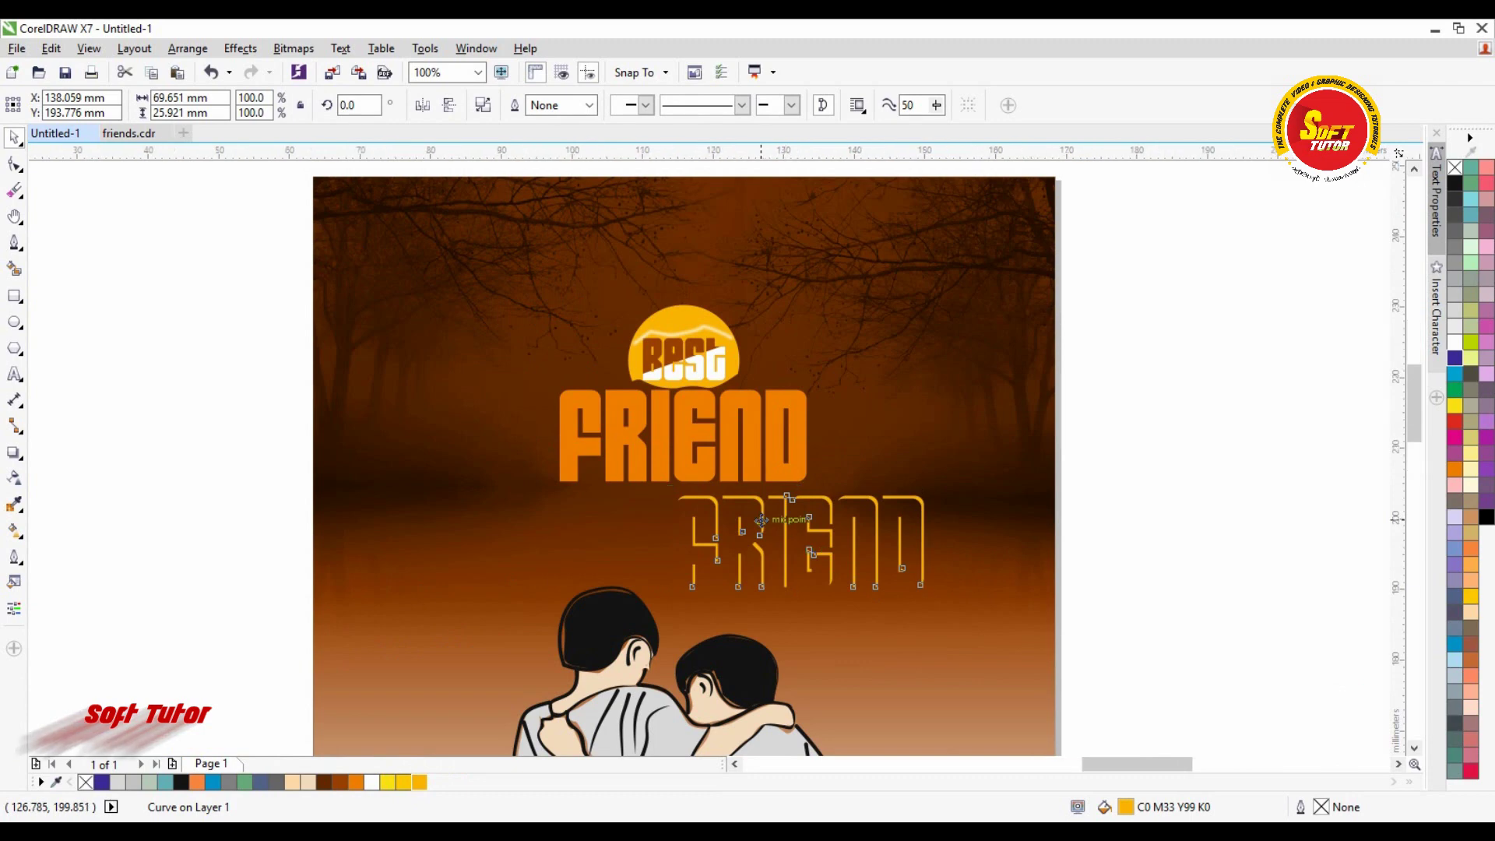
pyautogui.scroll(2, 755, 522)
pyautogui.click(389, 782)
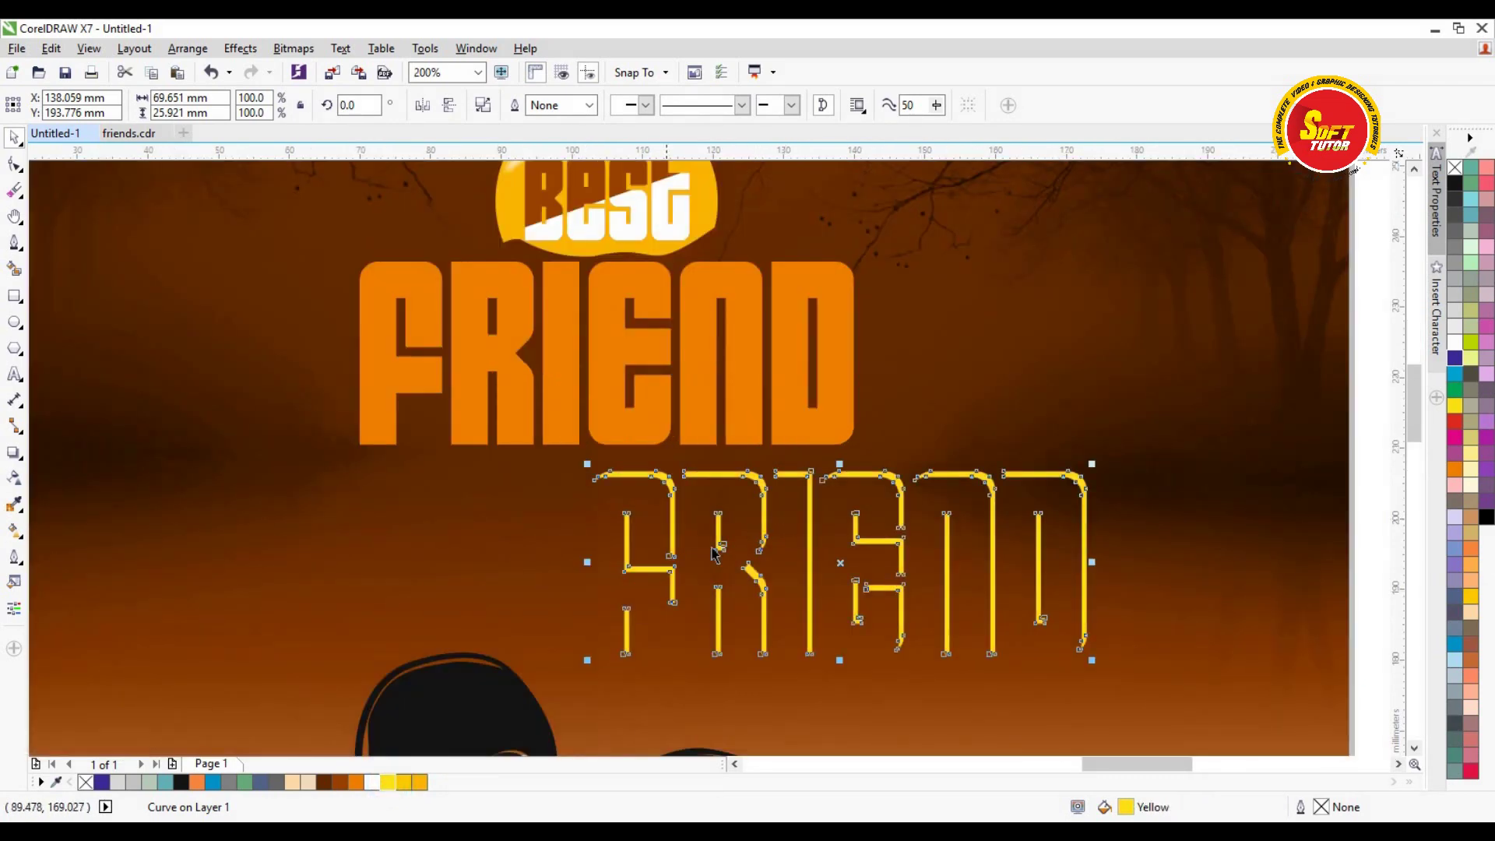
pyautogui.moveTo(812, 512); pyautogui.dragTo(734, 566)
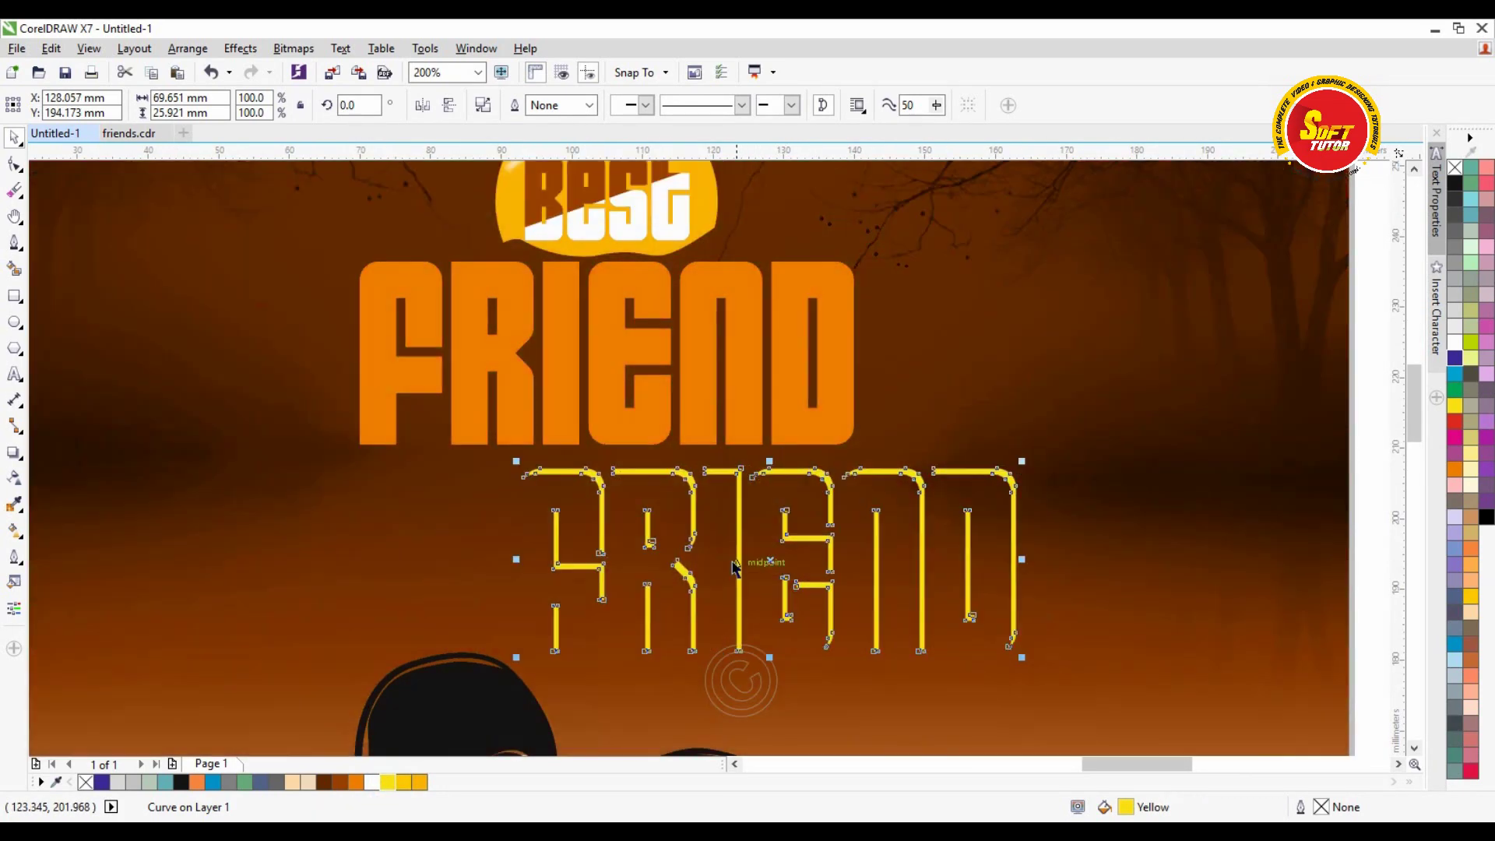
# Step: Convert the yellow edge strips to a 300 dpi CMYK bitmap with anti-aliasing and a transparent background
pyautogui.click(292, 49)
pyautogui.click(335, 68)
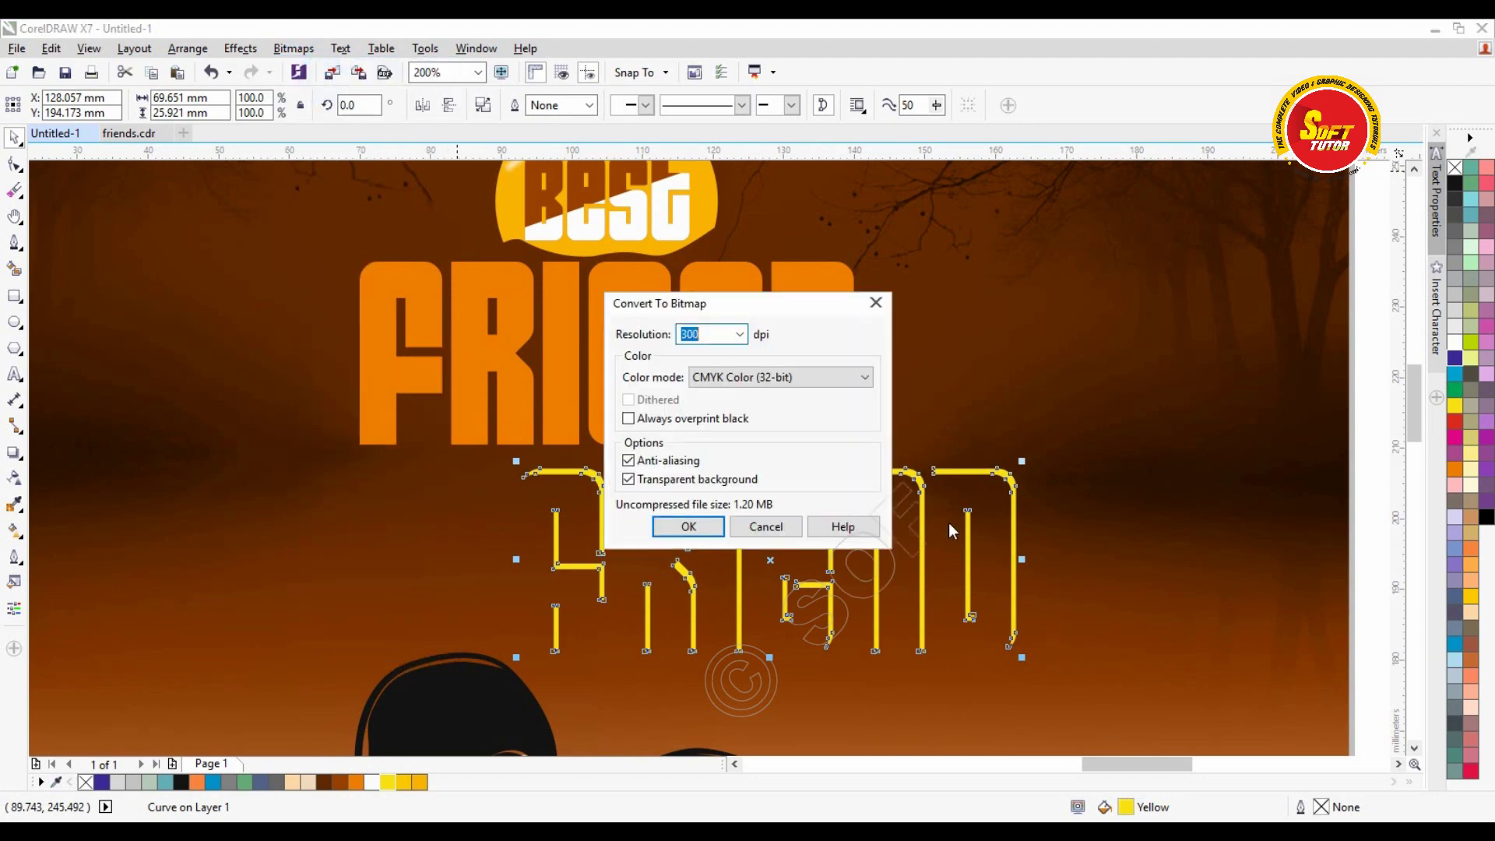
pyautogui.click(691, 526)
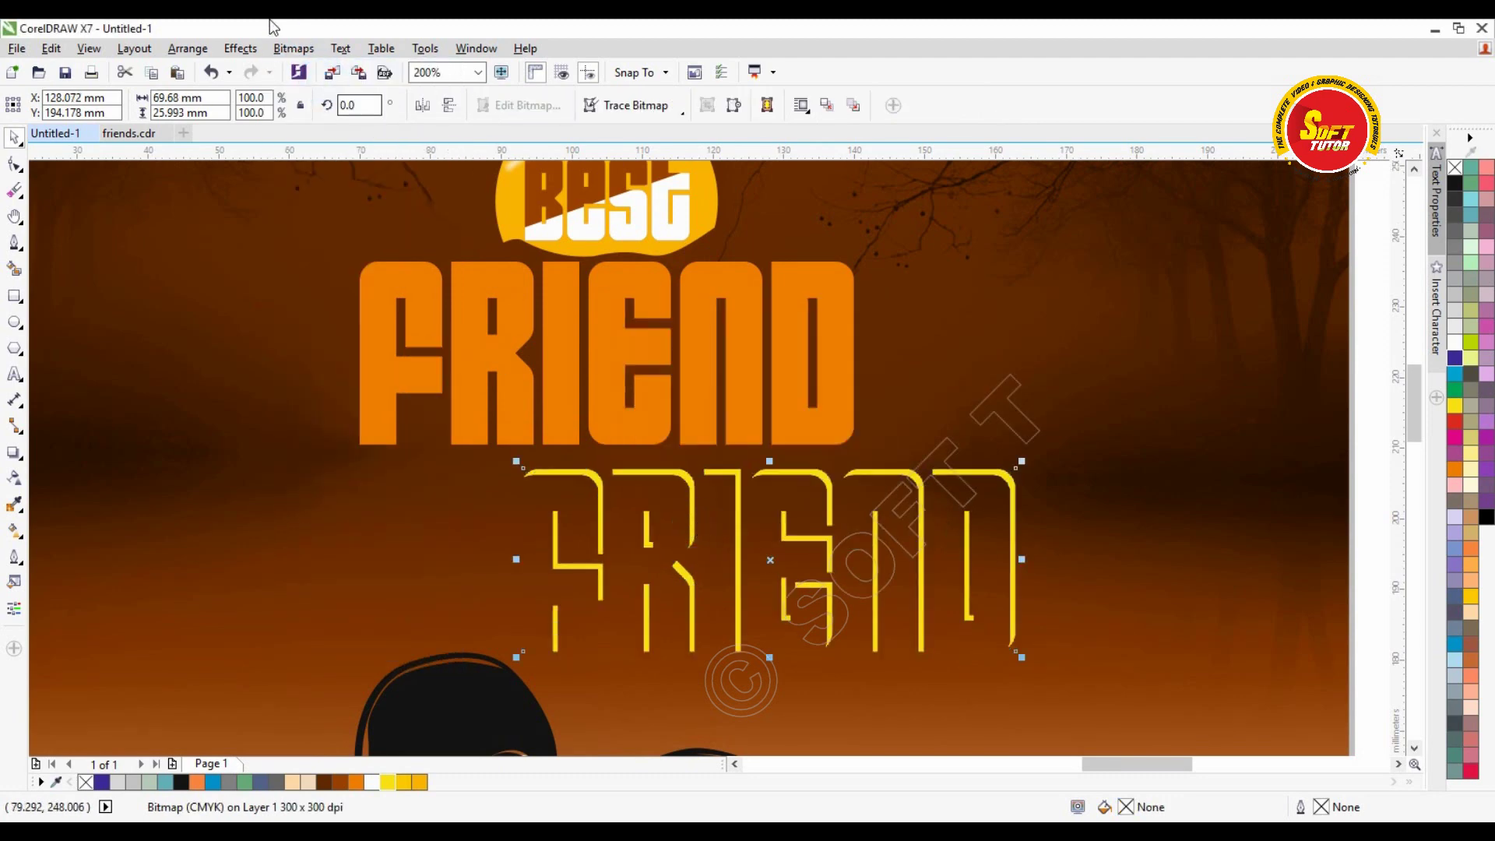
# Step: Apply a Gaussian Blur with a 4.0 pixel radius to the yellow edge-strip bitmap
pyautogui.click(292, 48)
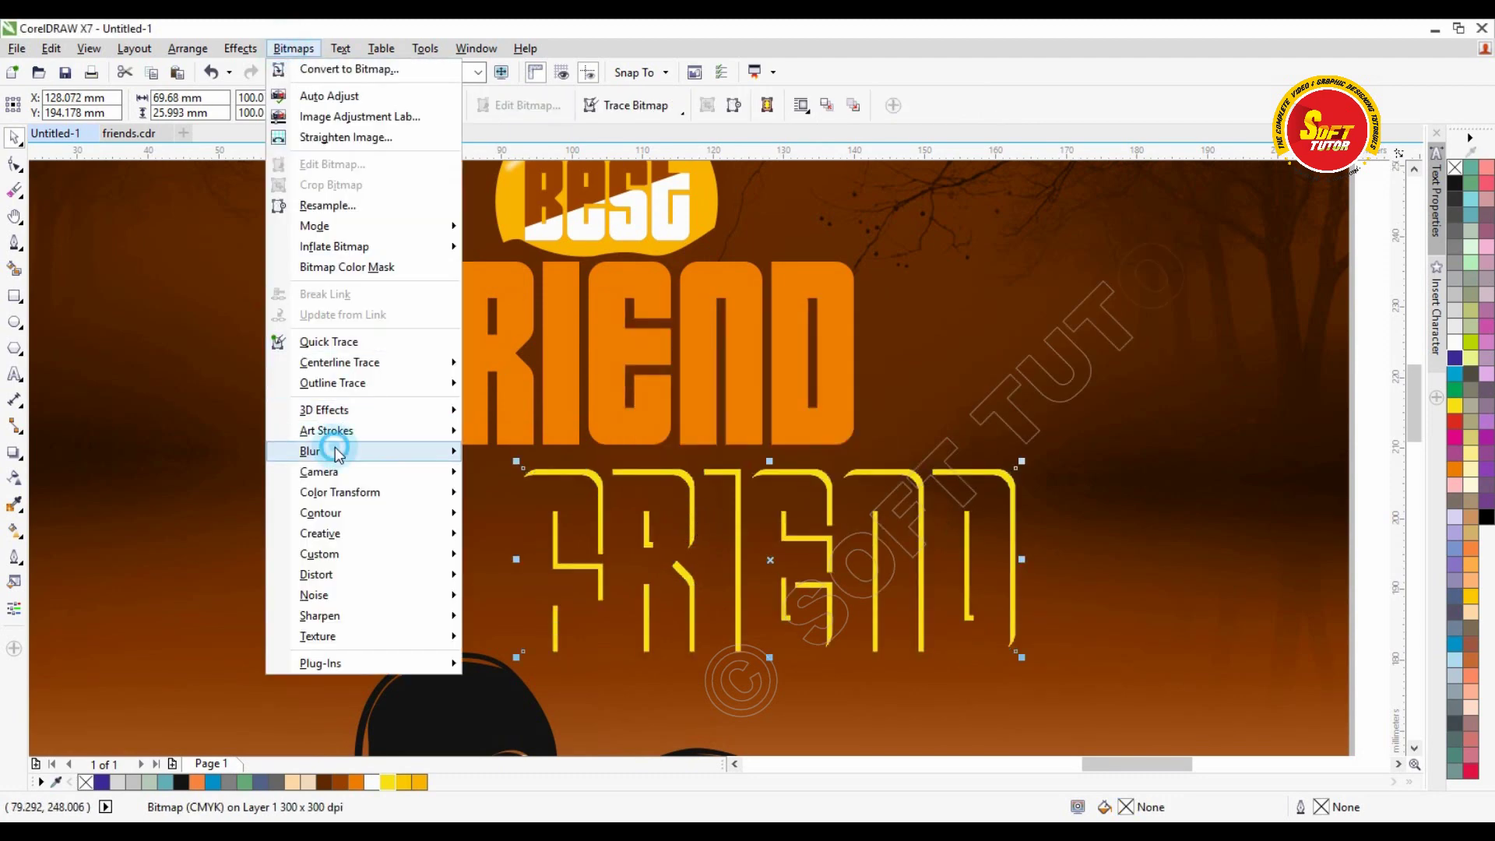
pyautogui.moveTo(389, 451)
pyautogui.click(502, 471)
pyautogui.click(502, 471)
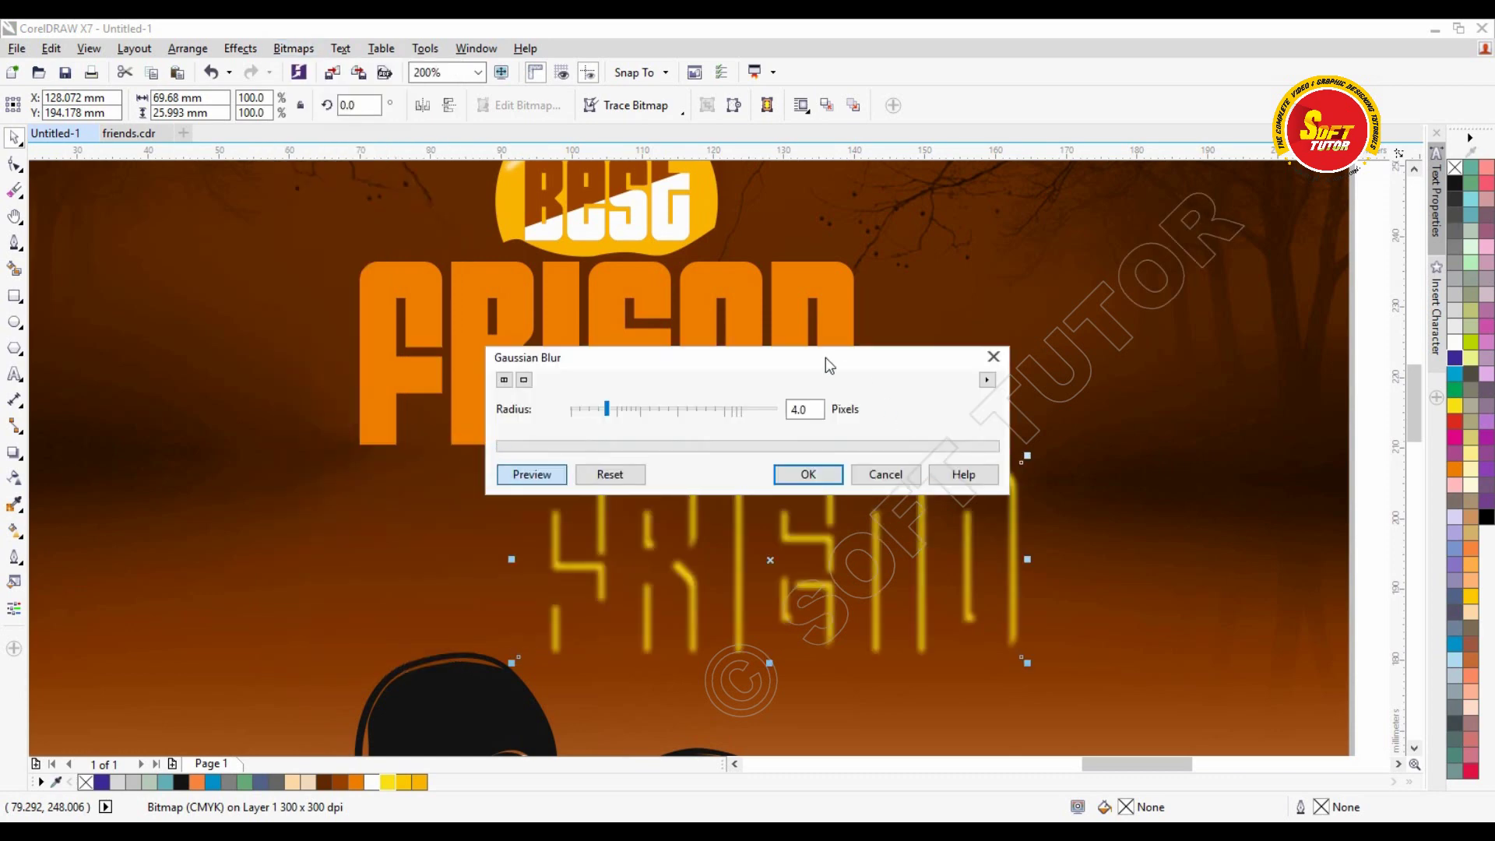
pyautogui.moveTo(746, 356); pyautogui.dragTo(1029, 287)
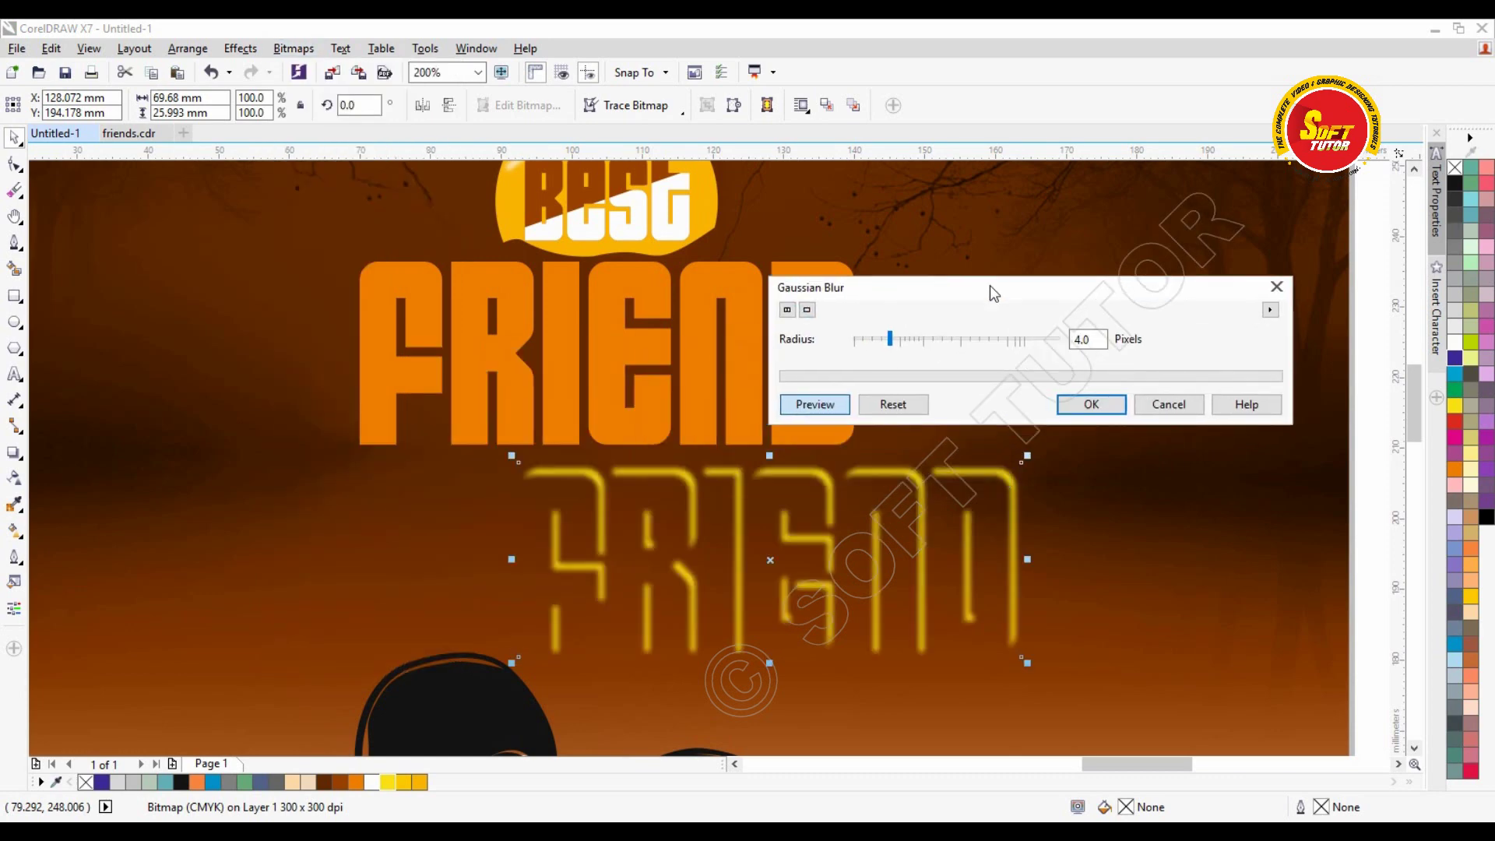
pyautogui.click(1090, 406)
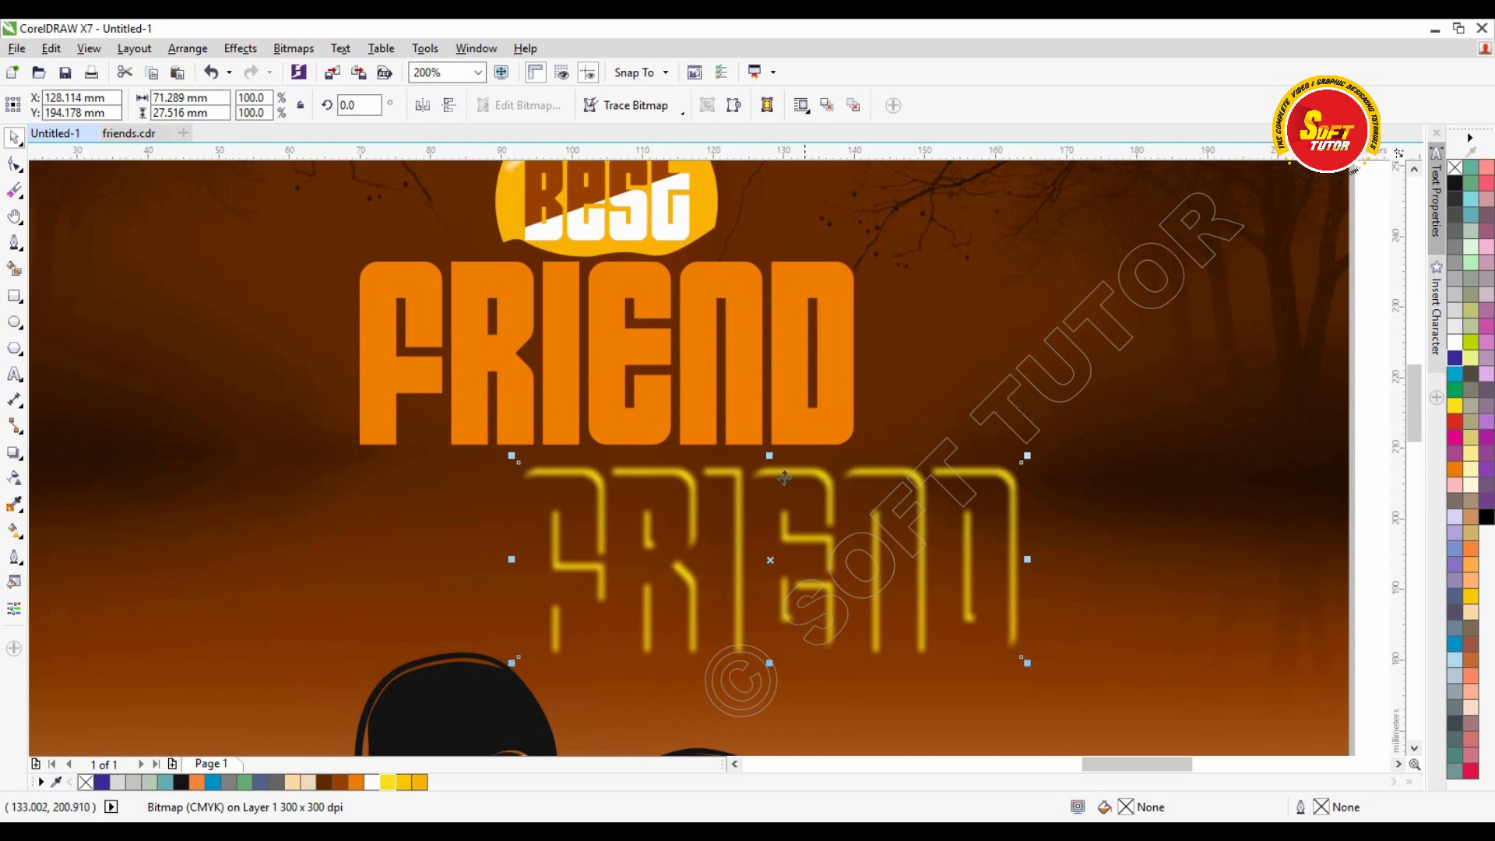
# Step: PowerClip the blurred yellow edge strips inside the main orange "FRIEND" text
pyautogui.click(240, 48)
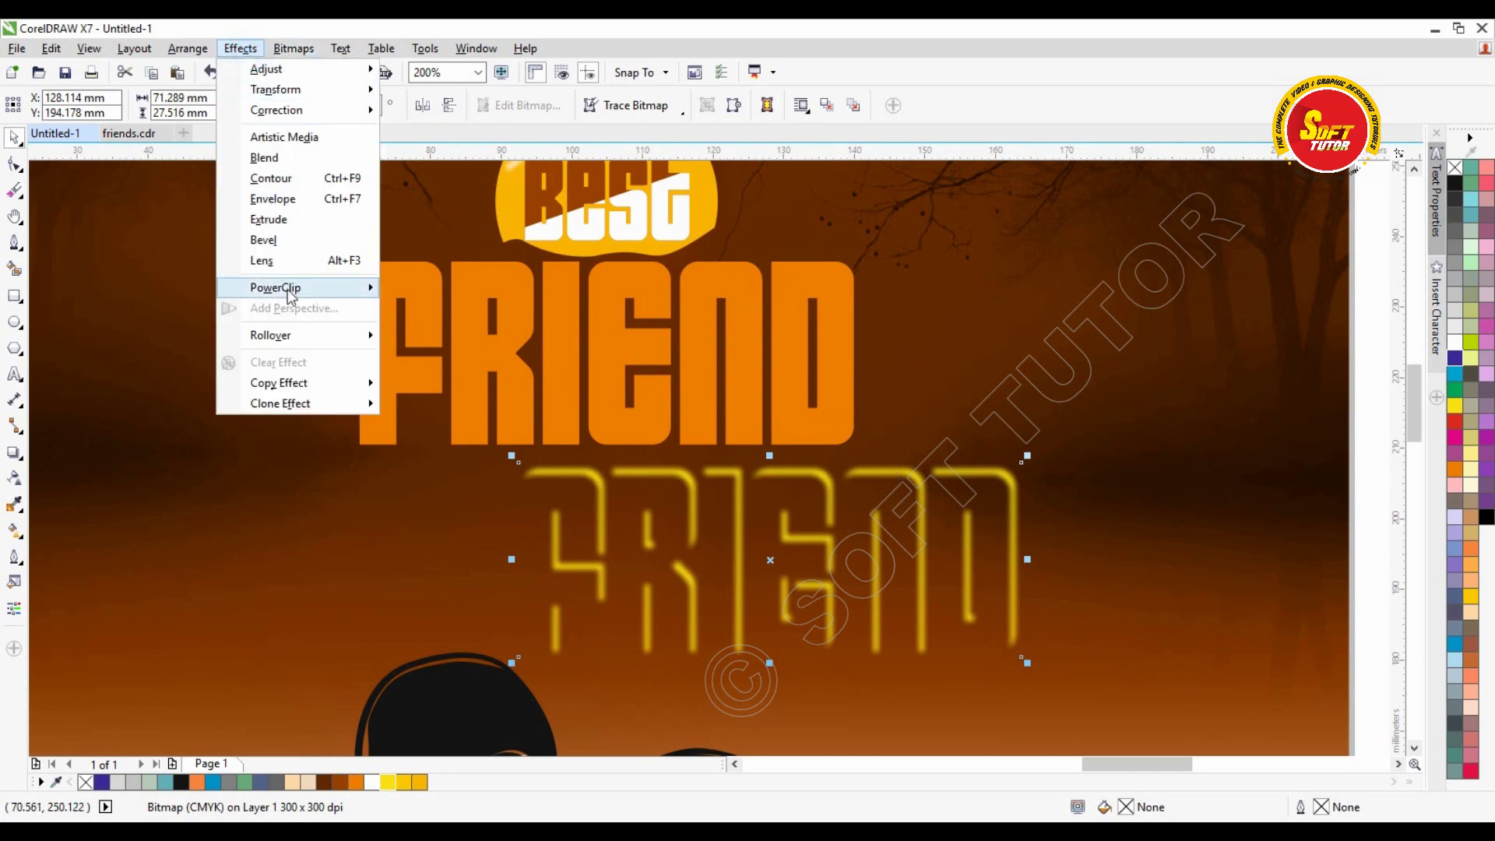
pyautogui.moveTo(287, 290)
pyautogui.click(427, 289)
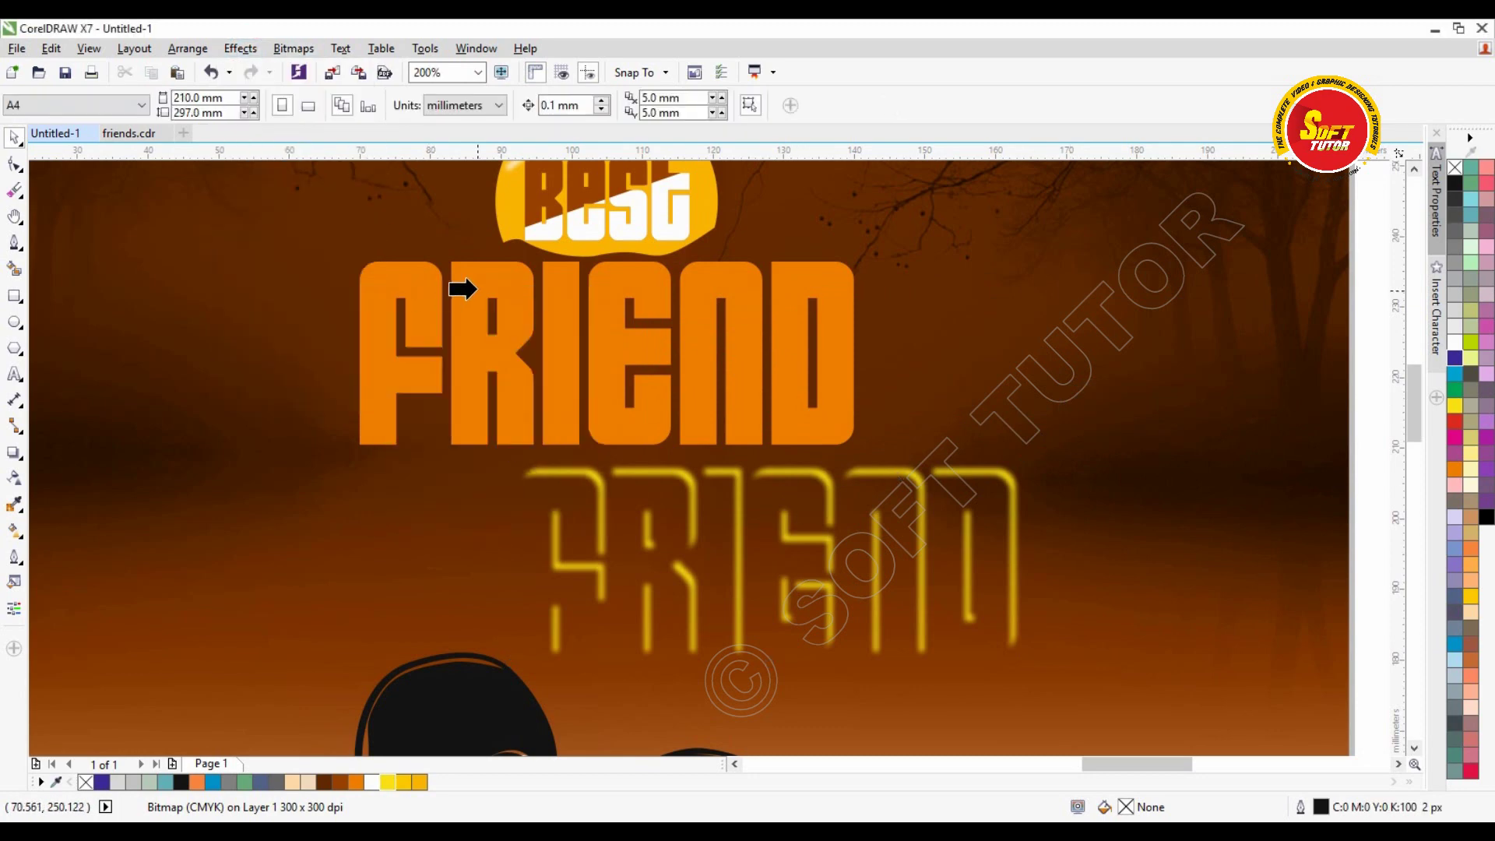
pyautogui.click(481, 285)
# Step: Edit the title's clipped contents and shift the blurred yellow highlight slightly down and left inside the letters
pyautogui.keyDown('ctrl'); pyautogui.click(657, 282); pyautogui.keyUp('ctrl')
pyautogui.click(654, 267)
pyautogui.scroll(1, 652, 264)
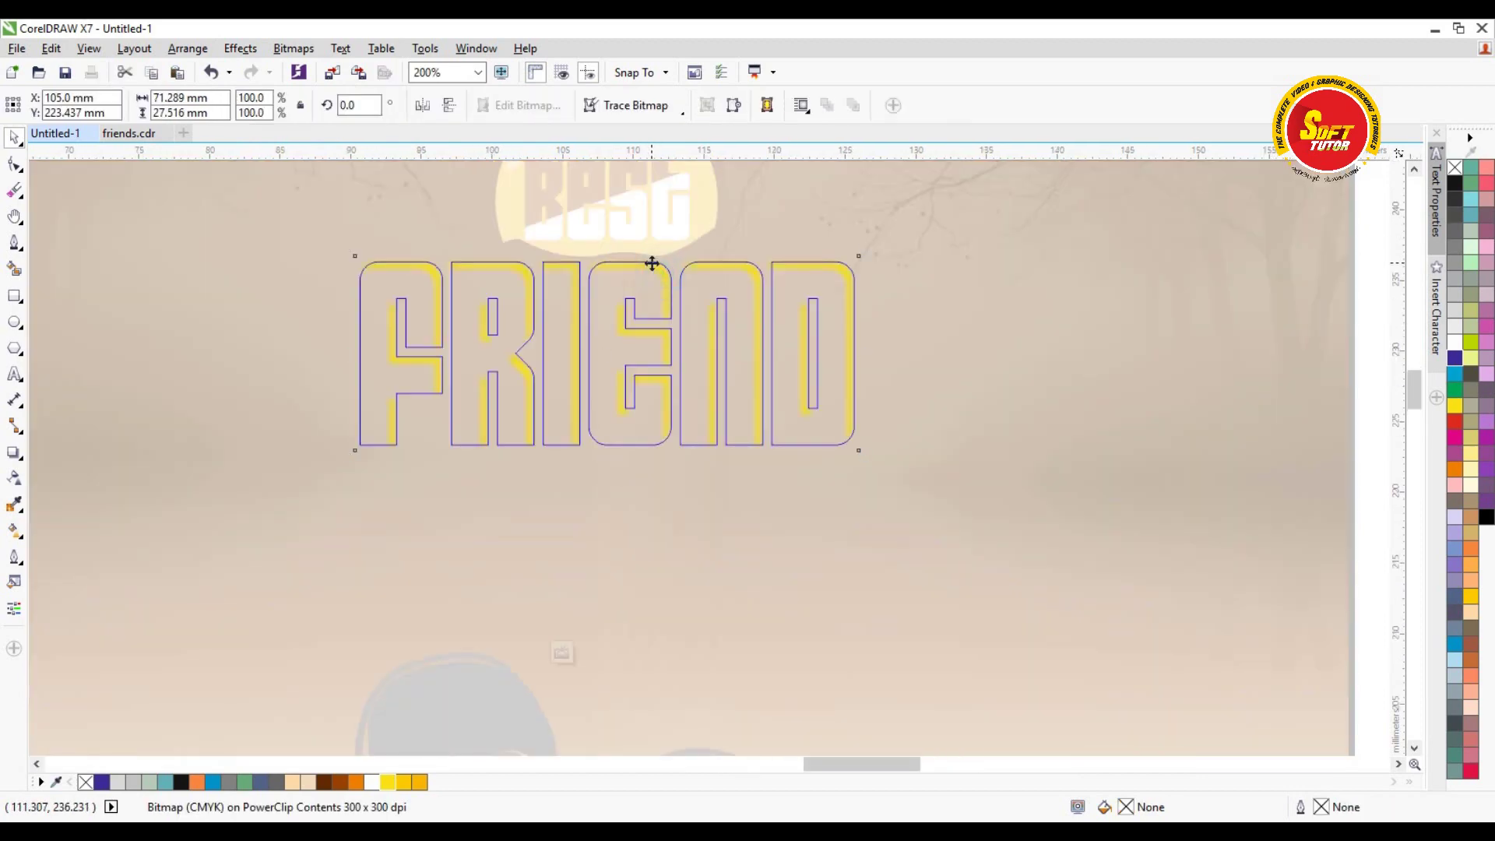
pyautogui.scroll(2, 652, 263)
pyautogui.moveTo(657, 283)
pyautogui.mouseDown()
pyautogui.moveTo(627, 287)
pyautogui.moveTo(654, 286)
pyautogui.mouseUp()
pyautogui.keyDown('ctrl'); pyautogui.click(1168, 288); pyautogui.keyUp('ctrl')
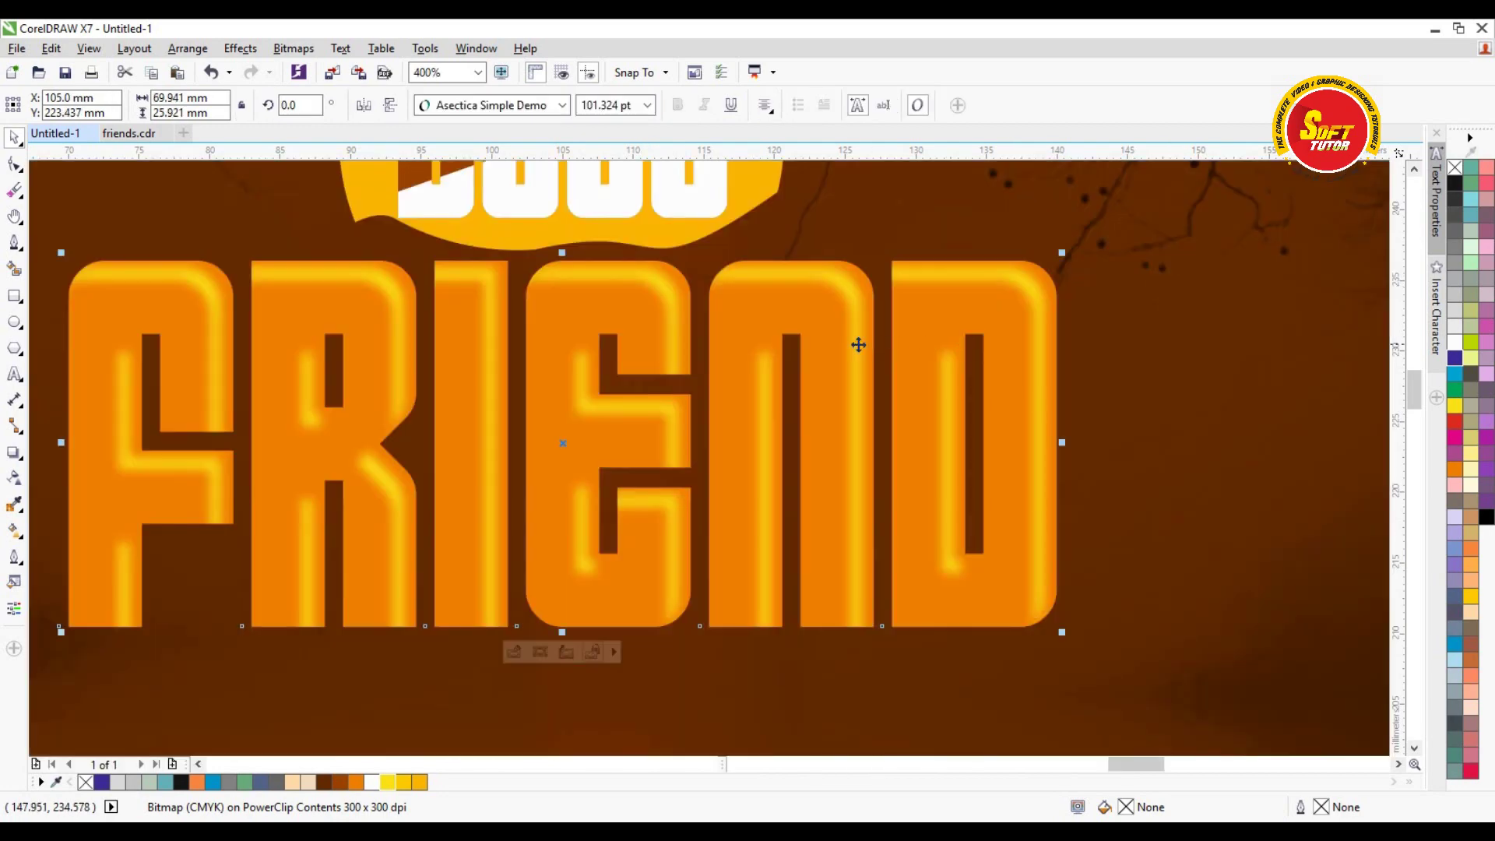
# Step: Reopen the title's PowerClip contents, soften the yellow highlight with a lighter uniform transparency preset, and finish editing
pyautogui.scroll(-4, 777, 323)
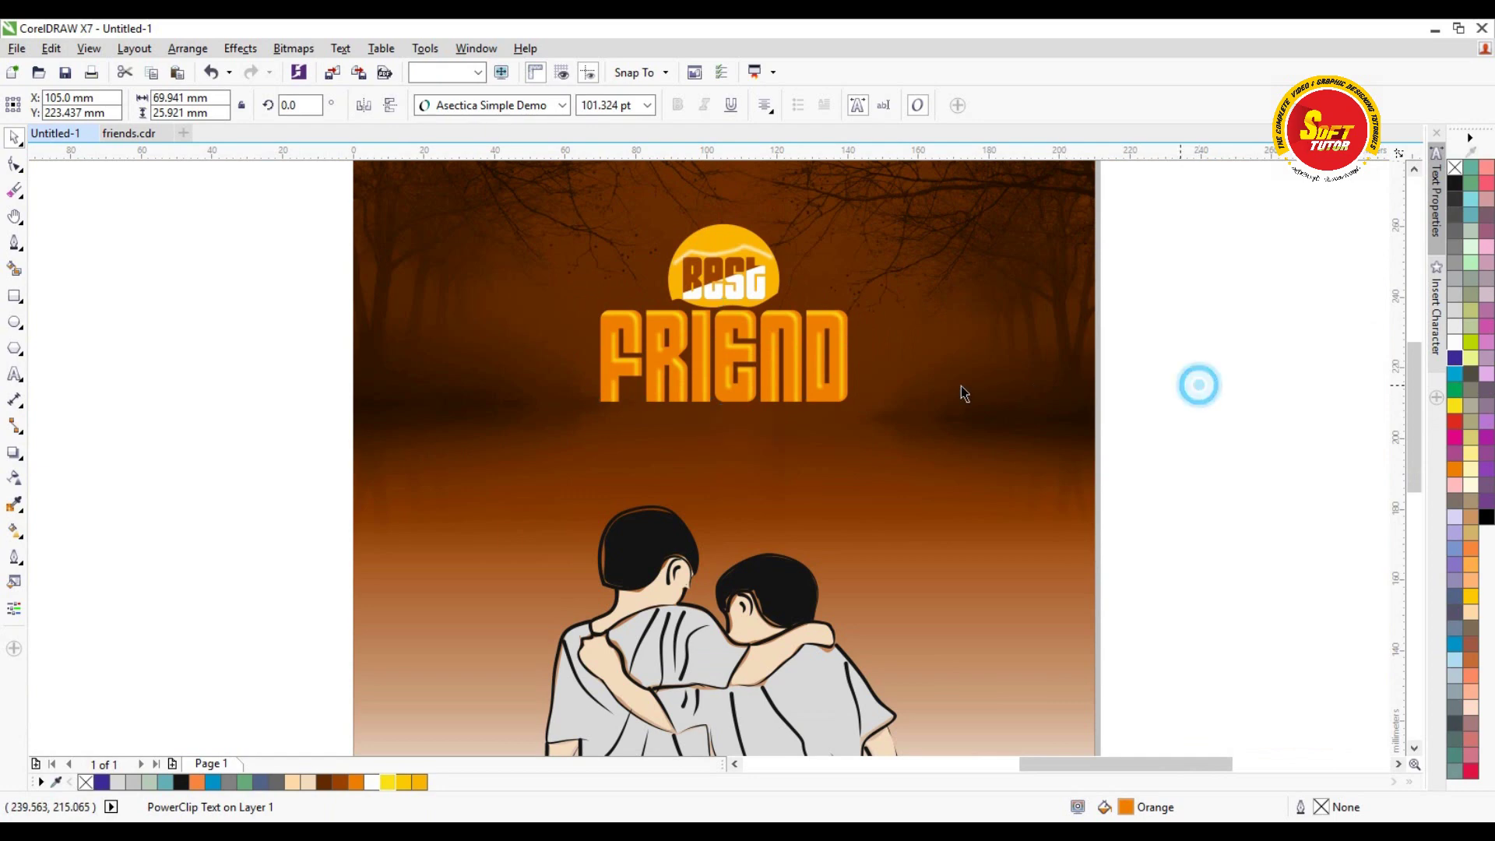
pyautogui.scroll(1, 775, 325)
pyautogui.keyDown('ctrl'); pyautogui.click(750, 298); pyautogui.keyUp('ctrl')
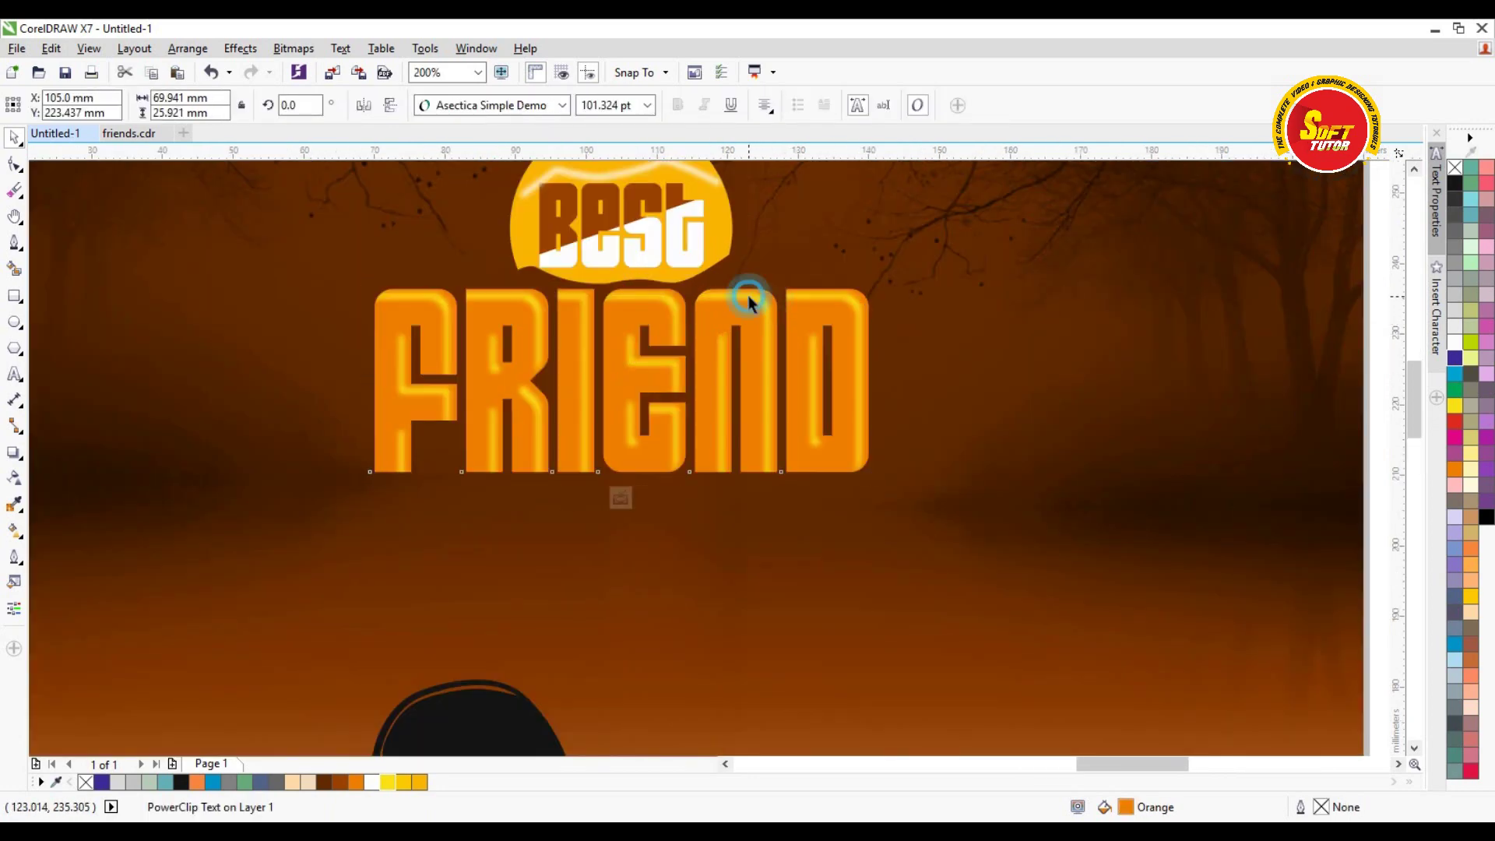
pyautogui.click(732, 296)
pyautogui.scroll(1, 730, 296)
pyautogui.scroll(1, 730, 297)
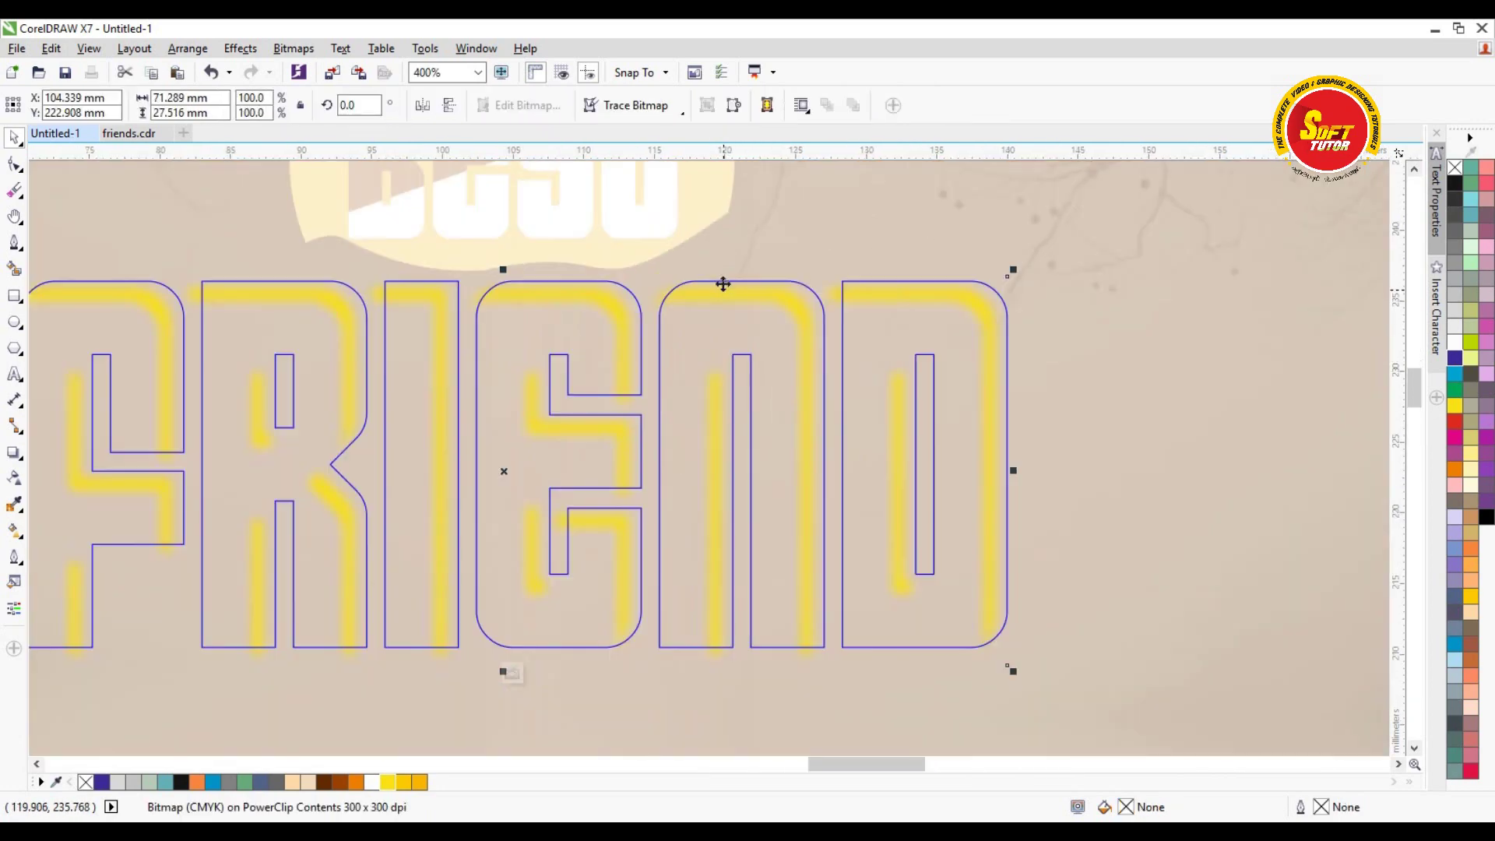
pyautogui.click(14, 480)
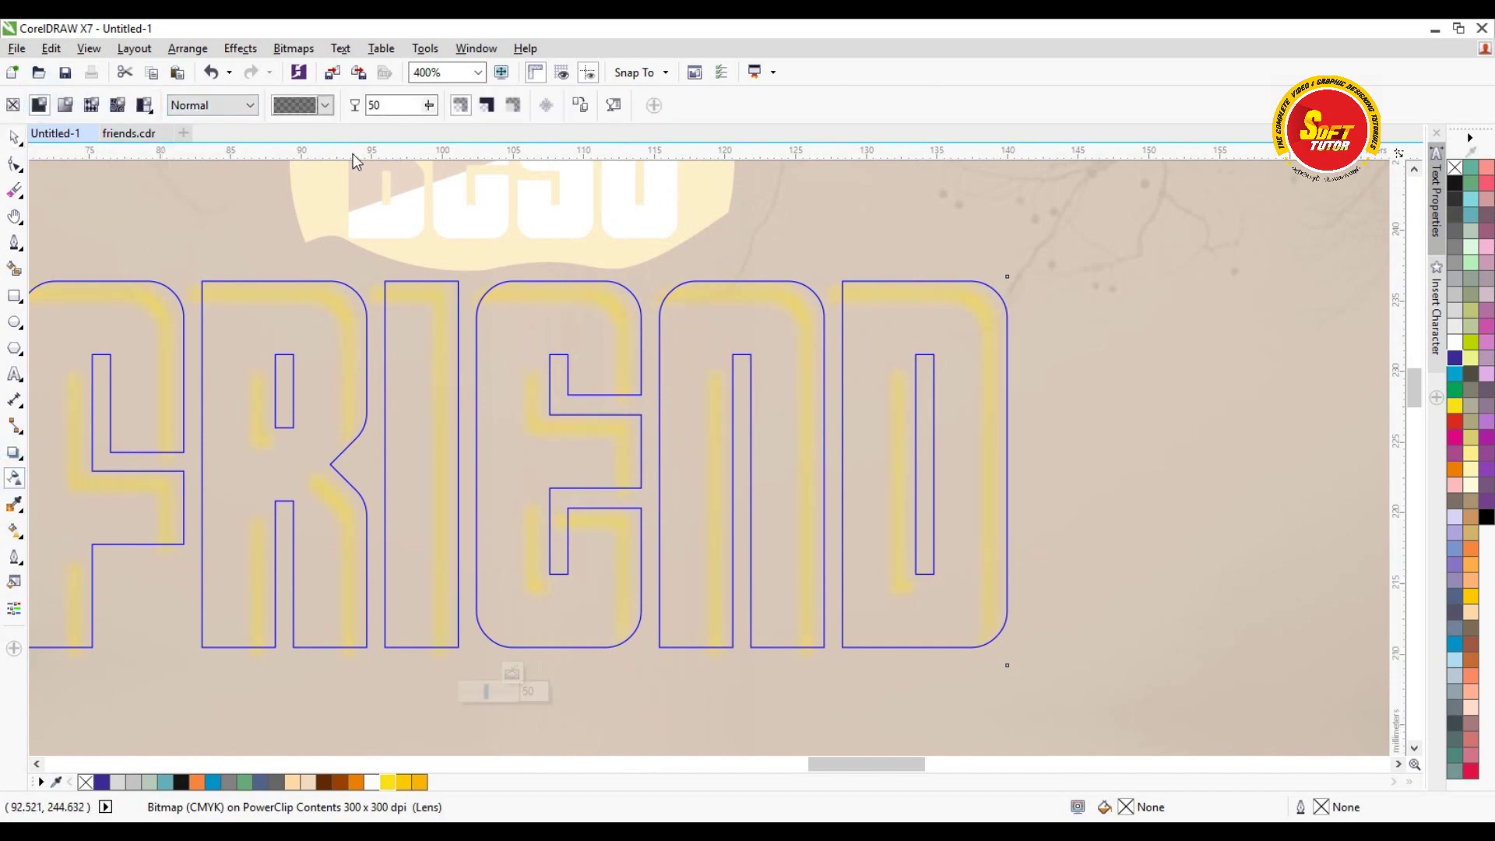
pyautogui.click(324, 106)
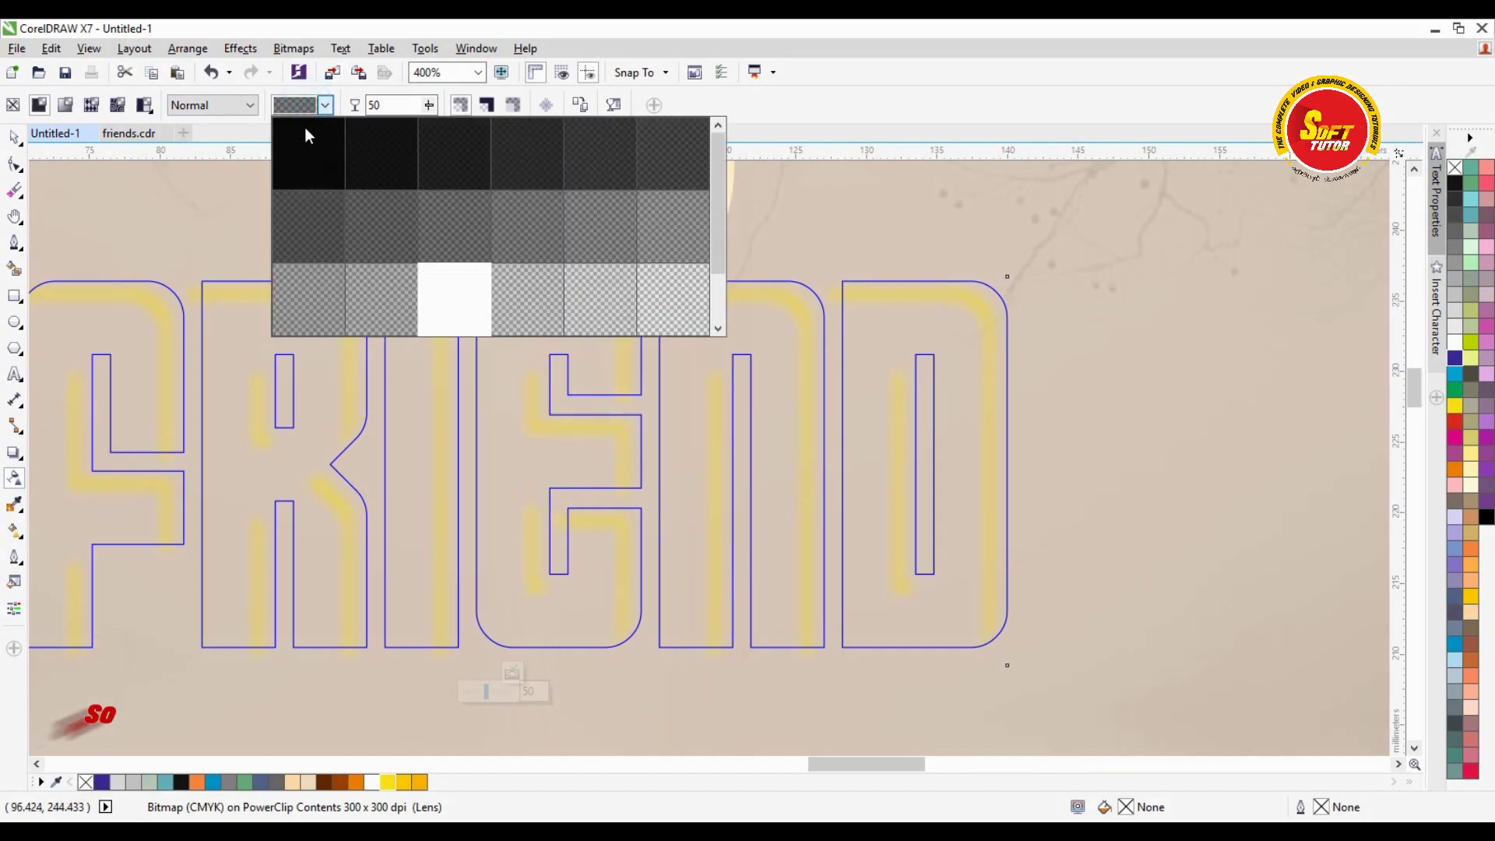
pyautogui.click(380, 296)
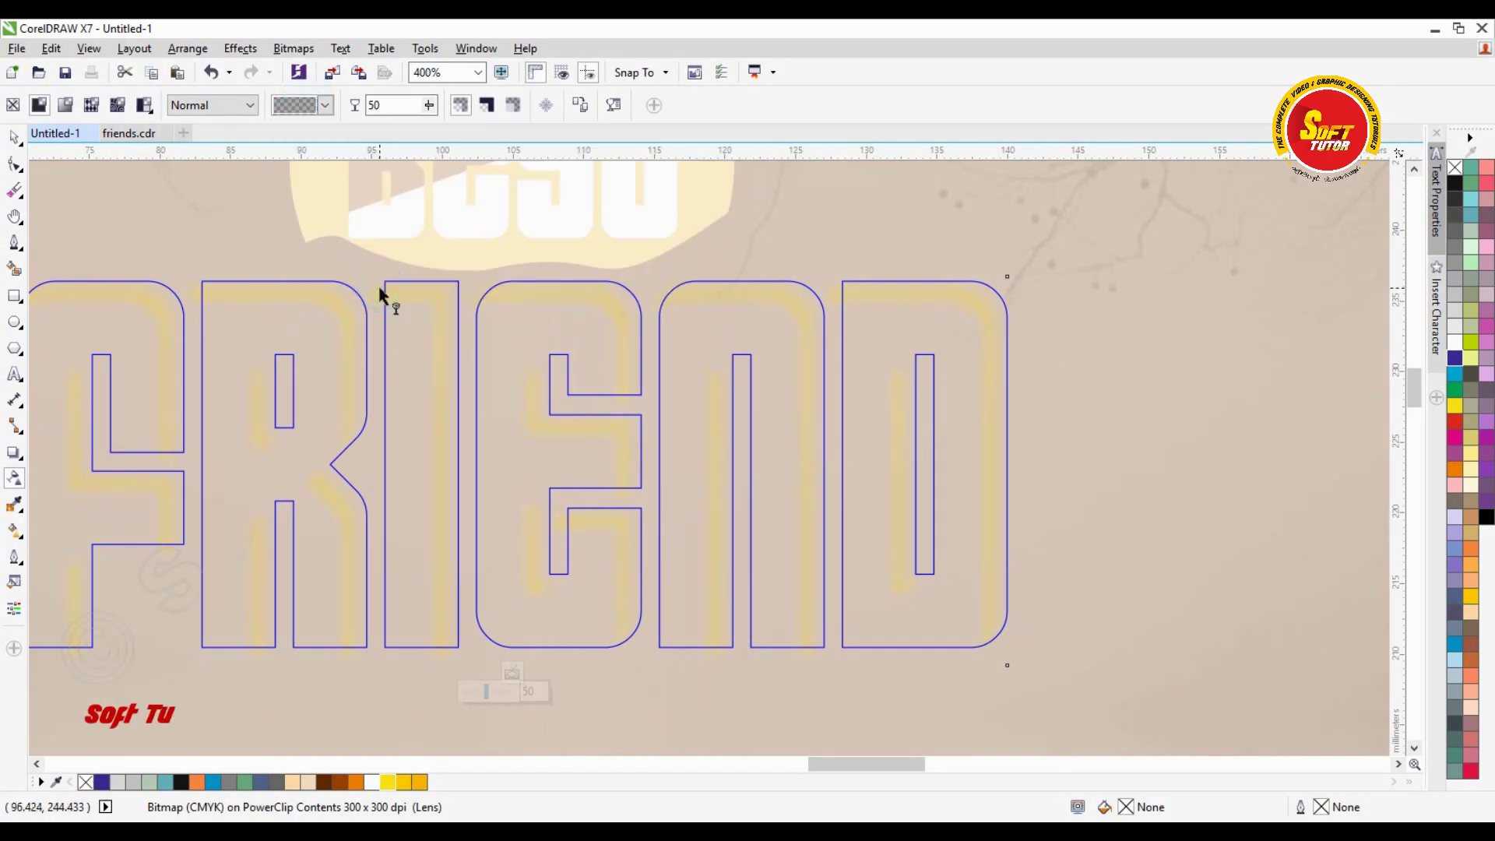
pyautogui.click(15, 138)
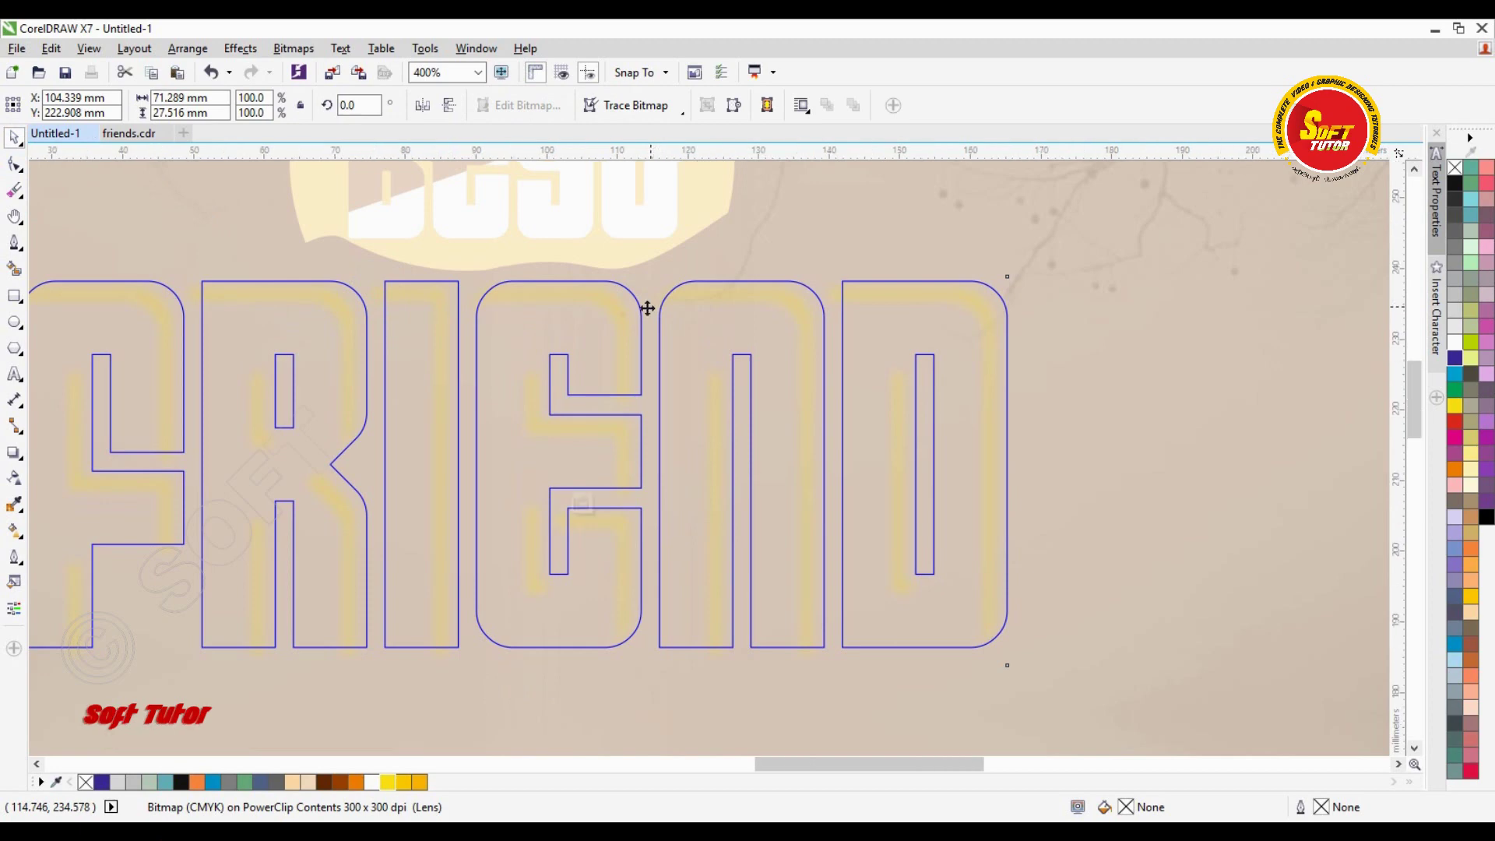
pyautogui.scroll(-2, 650, 306)
pyautogui.click(1226, 389)
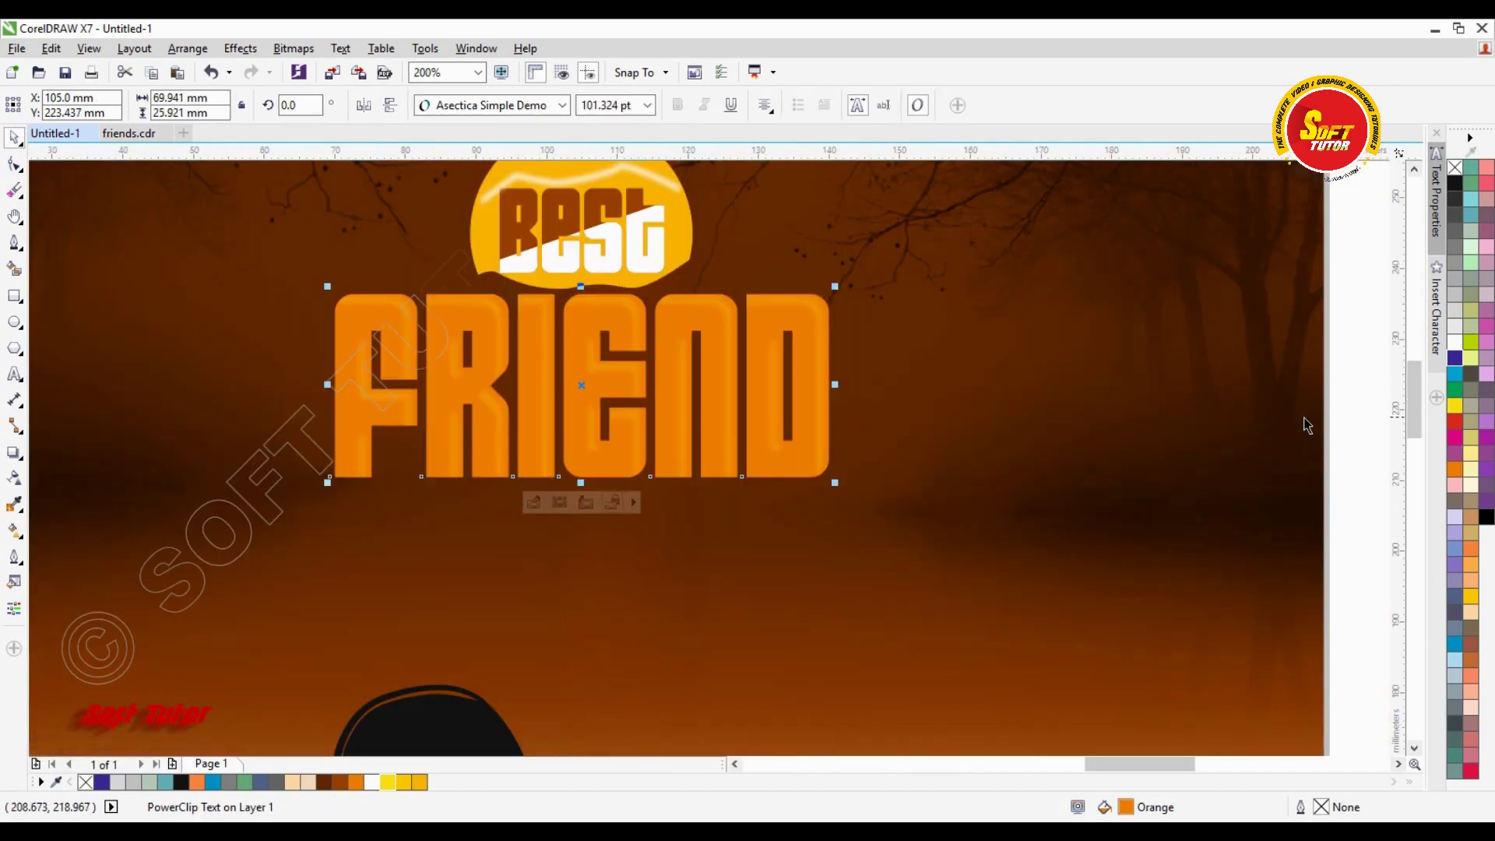
# Step: Examine the whole poster and the highlighted "Best FRIEND" title within it
pyautogui.scroll(-2, 1156, 445)
pyautogui.click(1154, 441)
pyautogui.press('h')
pyautogui.moveTo(627, 346); pyautogui.dragTo(707, 389)
pyautogui.moveTo(678, 496); pyautogui.dragTo(671, 420)
pyautogui.scroll(-1, 661, 375)
pyautogui.moveTo(678, 348); pyautogui.dragTo(680, 359)
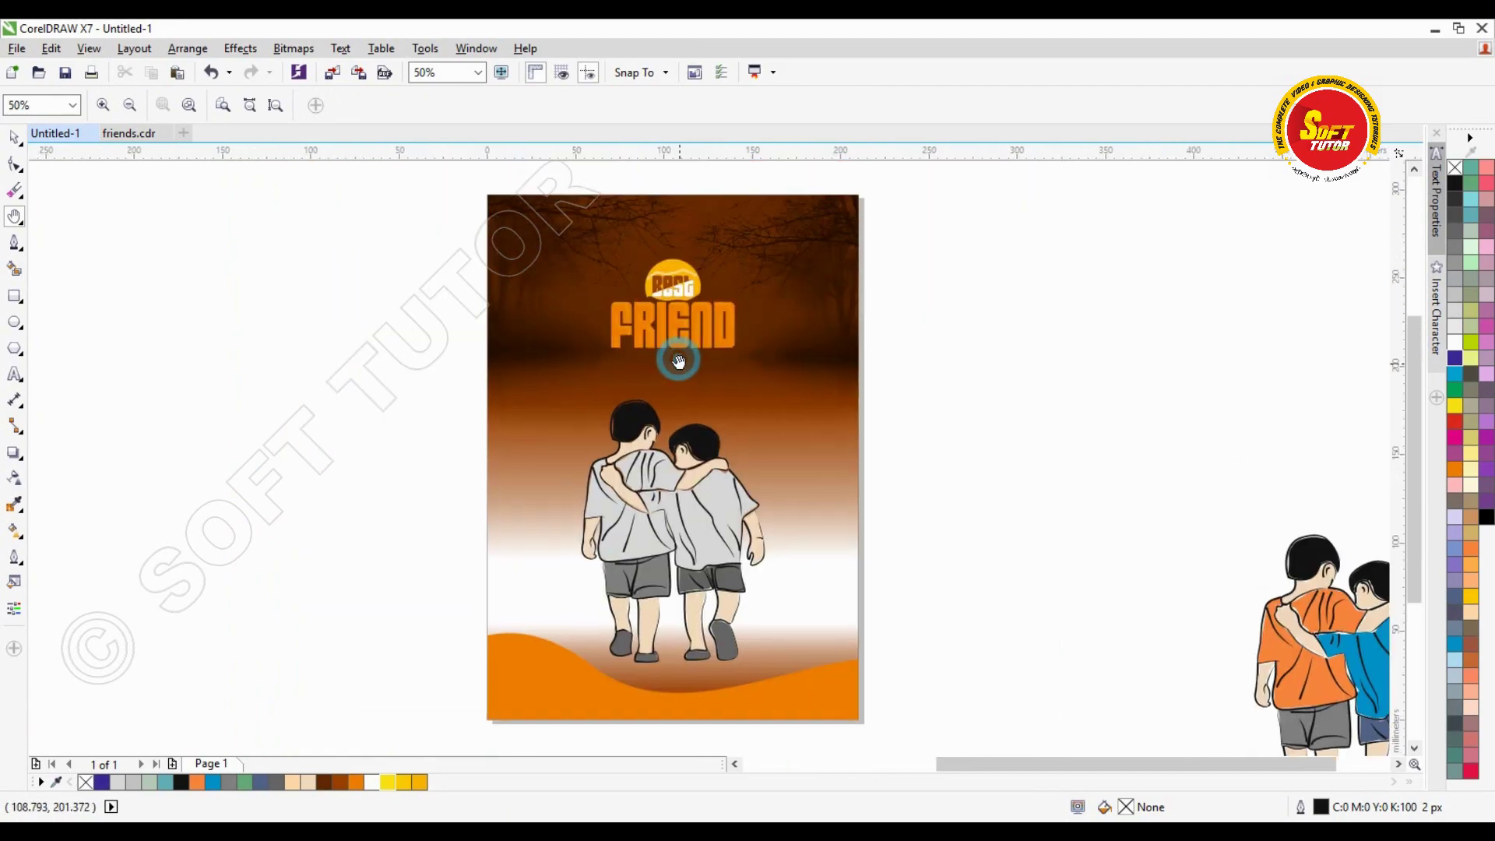
pyautogui.scroll(1, 676, 343)
pyautogui.moveTo(678, 307); pyautogui.dragTo(678, 323)
# Step: Add a black Multiply drop shadow straight down from the top of the "FRIEND" title, with opacity 70 and feathering 15
pyautogui.click(675, 297)
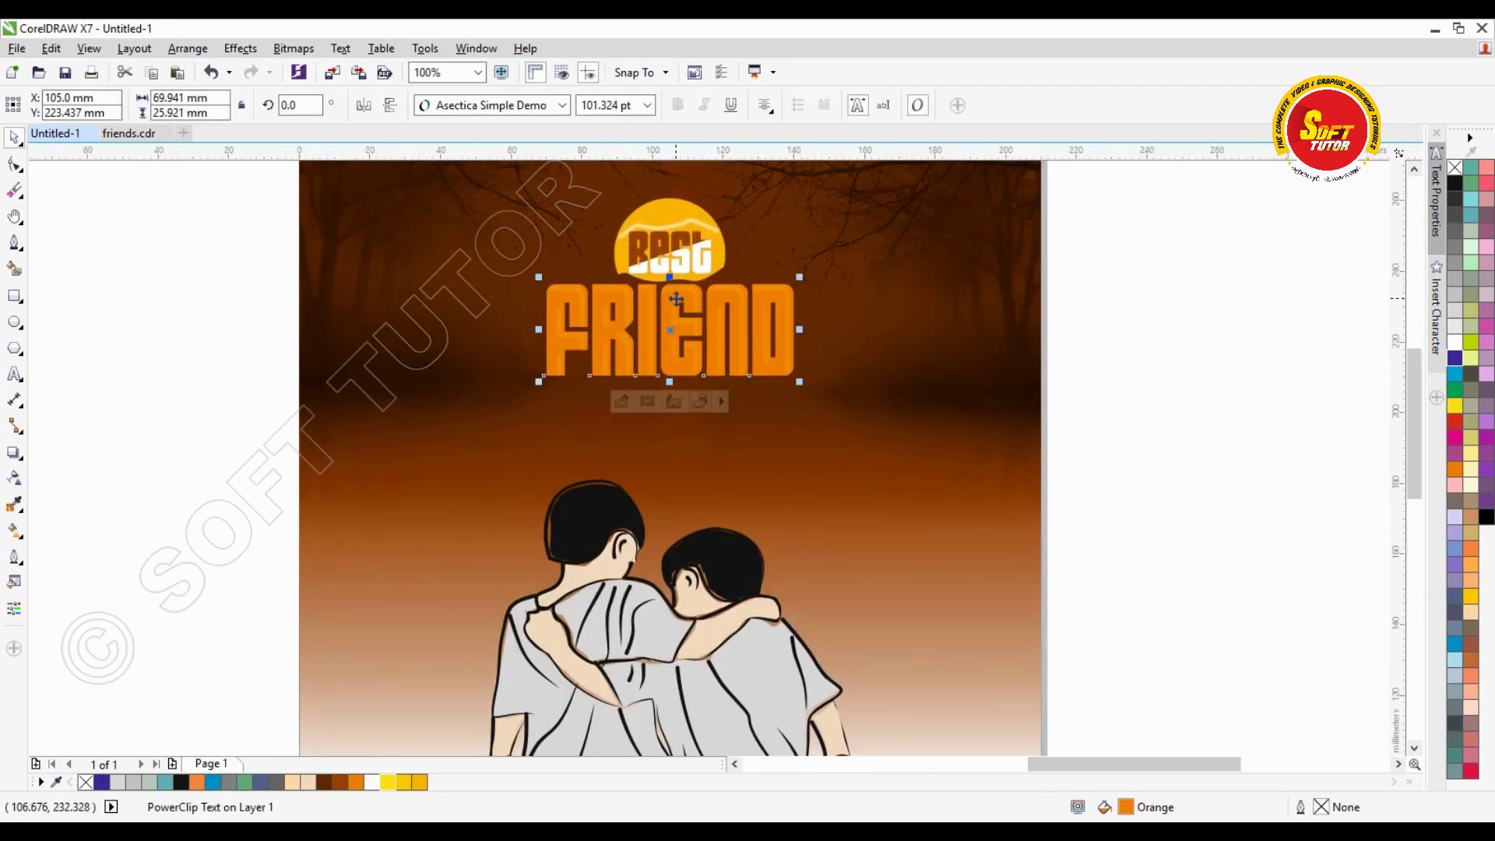
pyautogui.scroll(2, 666, 298)
pyautogui.click(12, 455)
pyautogui.click(77, 454)
pyautogui.moveTo(662, 268); pyautogui.dragTo(661, 448)
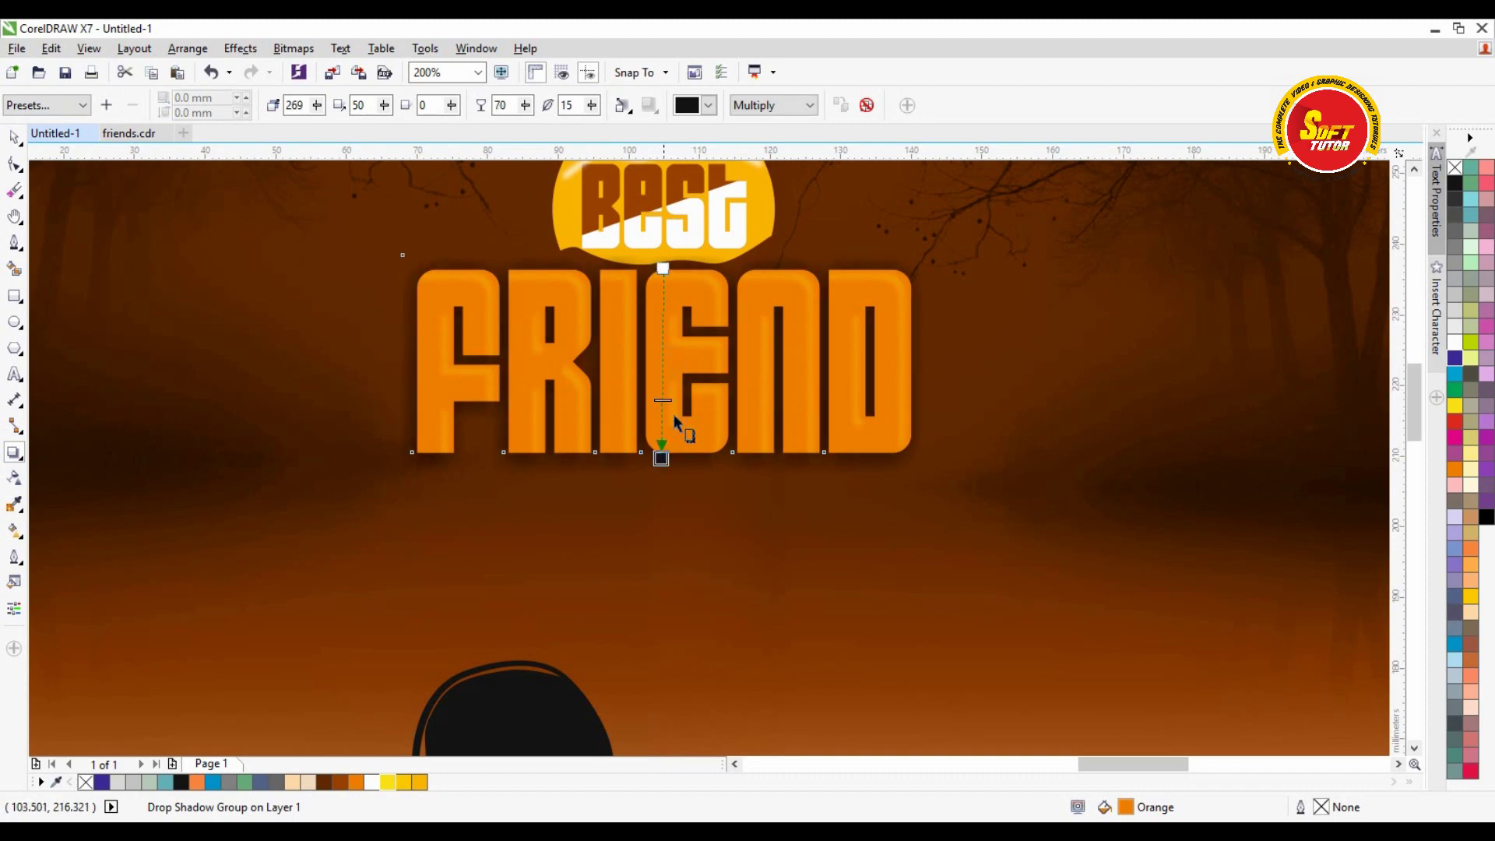
pyautogui.click(12, 137)
pyautogui.scroll(-1, 578, 273)
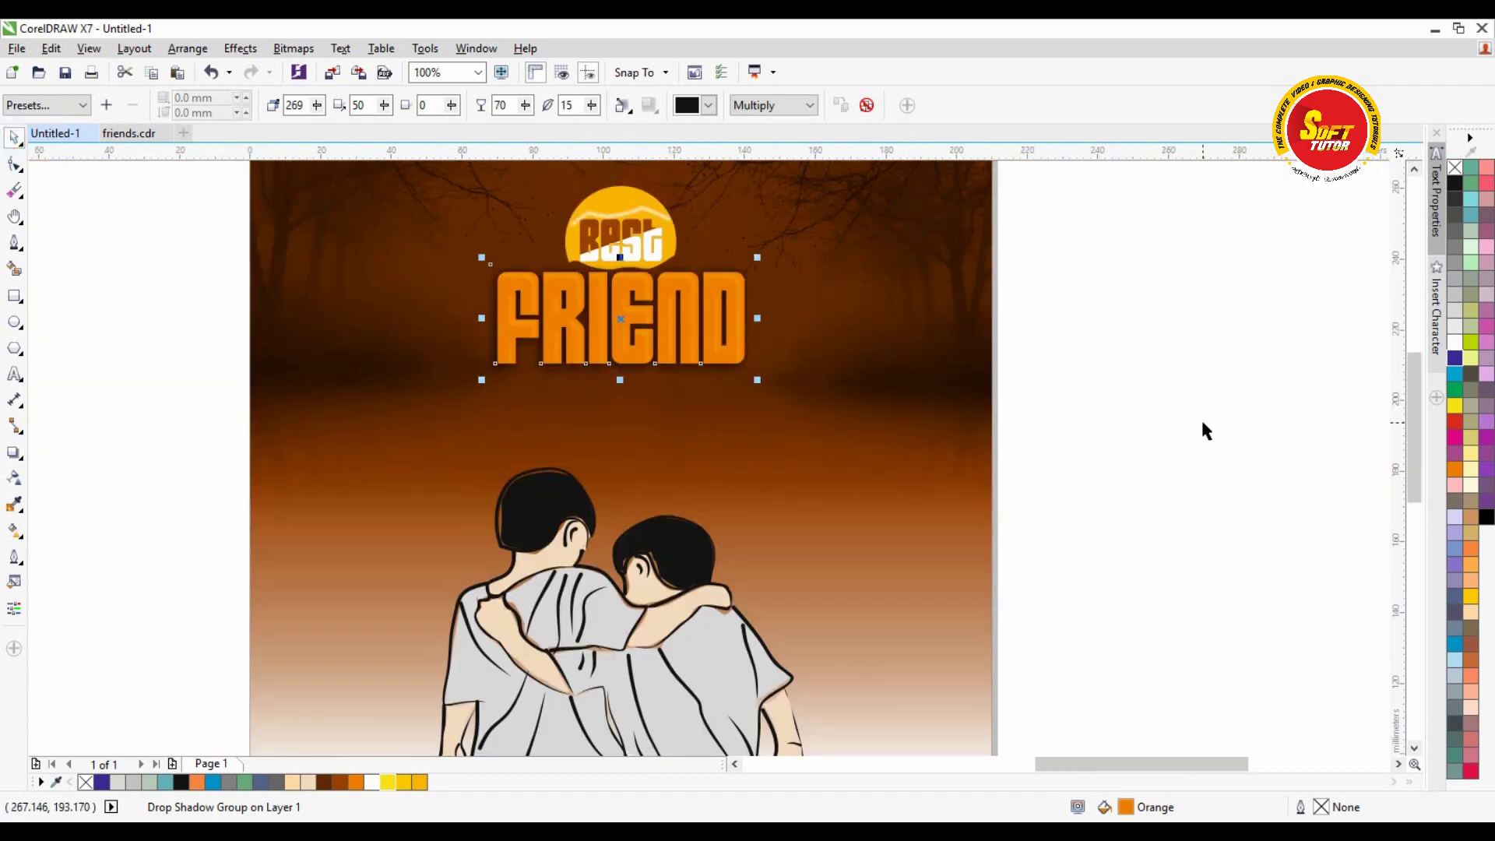
pyautogui.click(1197, 420)
# Step: Add the two-line text "Healthy Friendship" in 24 pt Arial on the left part of the bottom orange wave
pyautogui.press('h')
pyautogui.moveTo(727, 500); pyautogui.dragTo(724, 373)
pyautogui.scroll(-2, 725, 467)
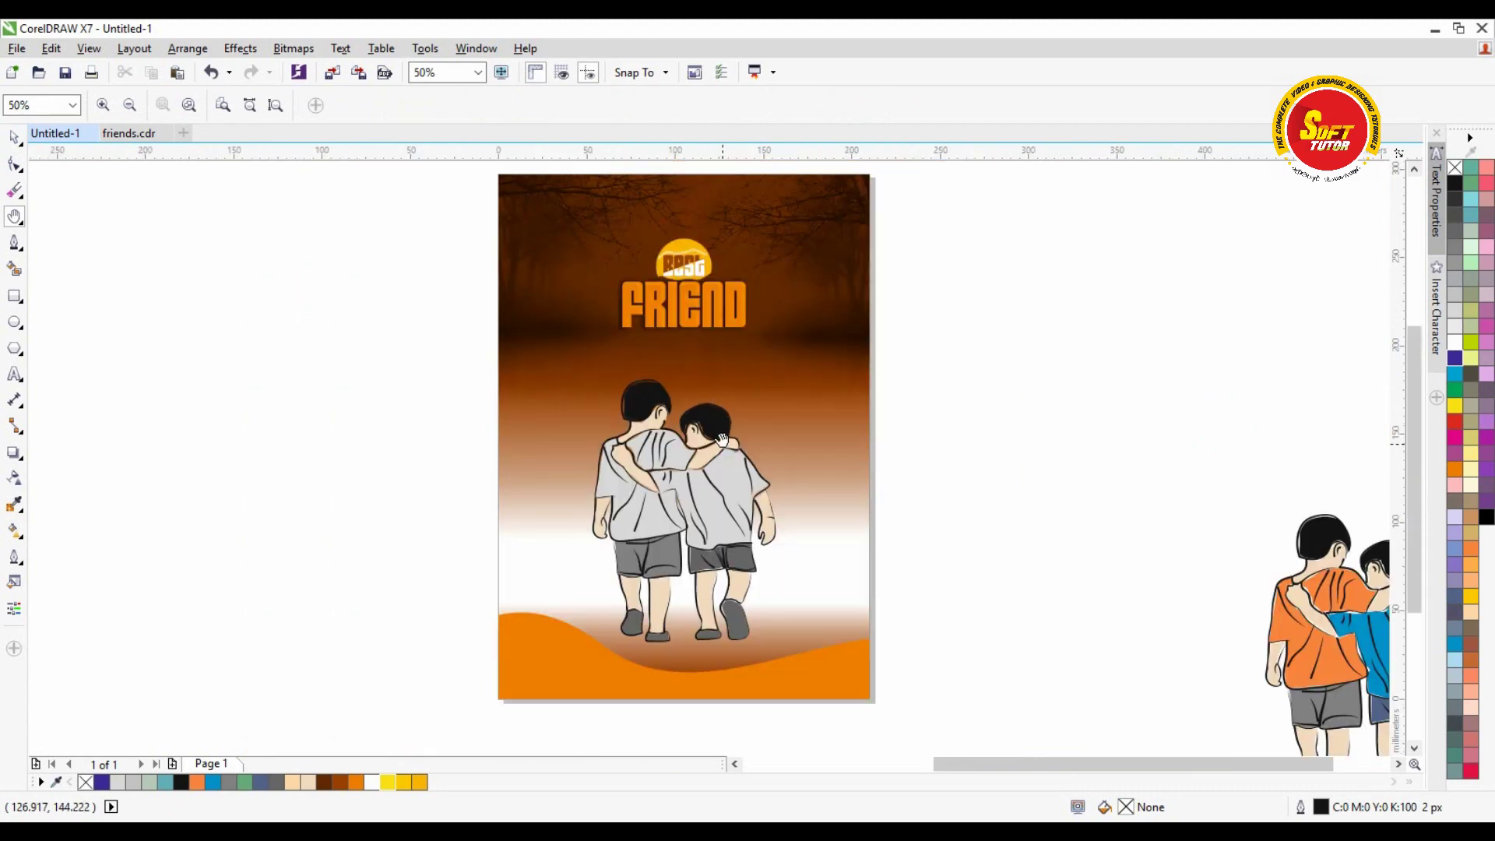
pyautogui.moveTo(726, 474); pyautogui.dragTo(734, 442)
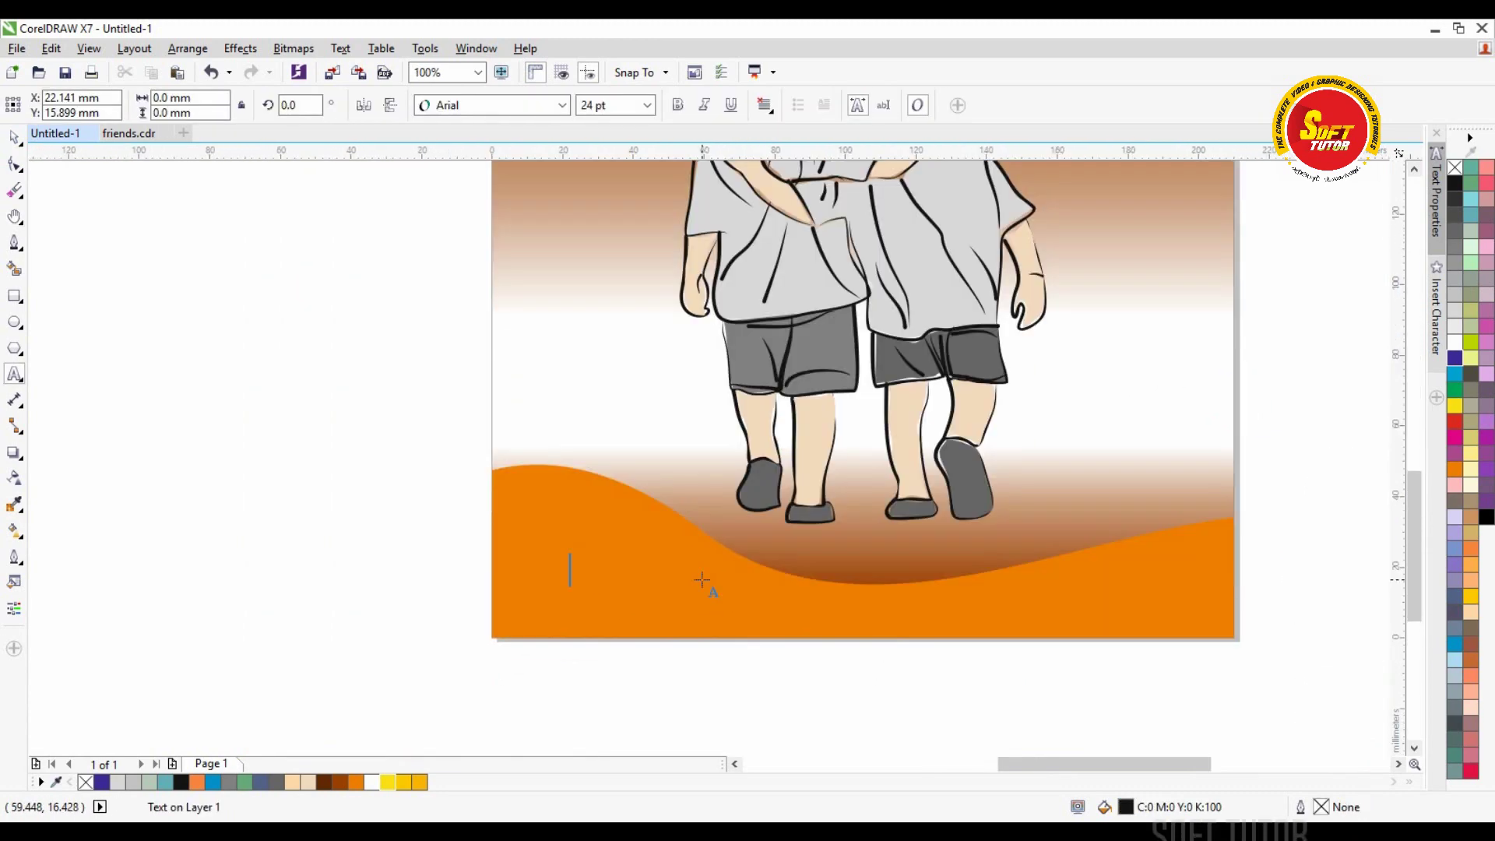
pyautogui.press('Escape')
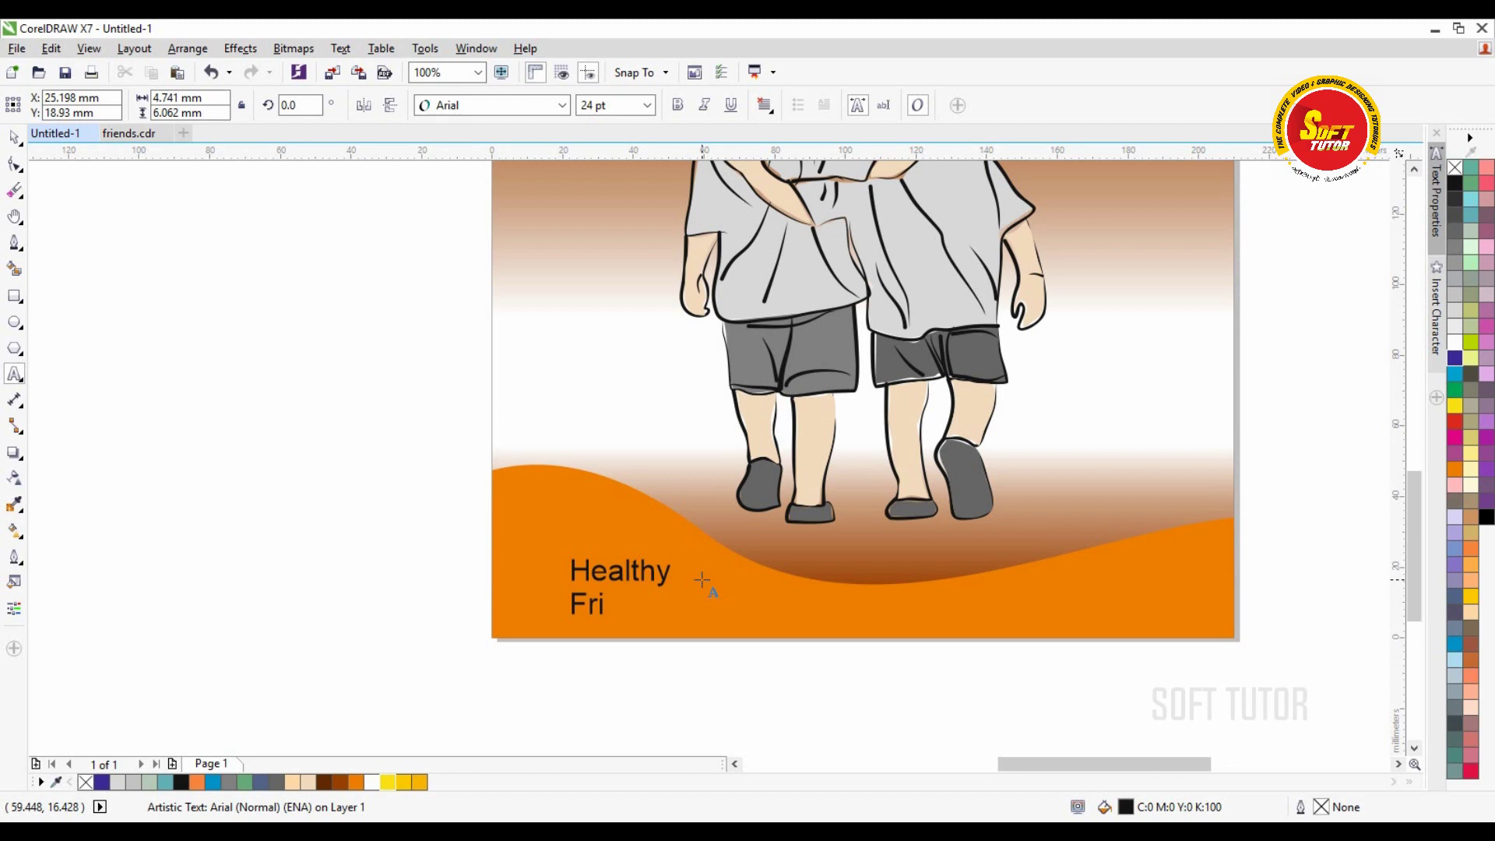
pyautogui.write('endship')
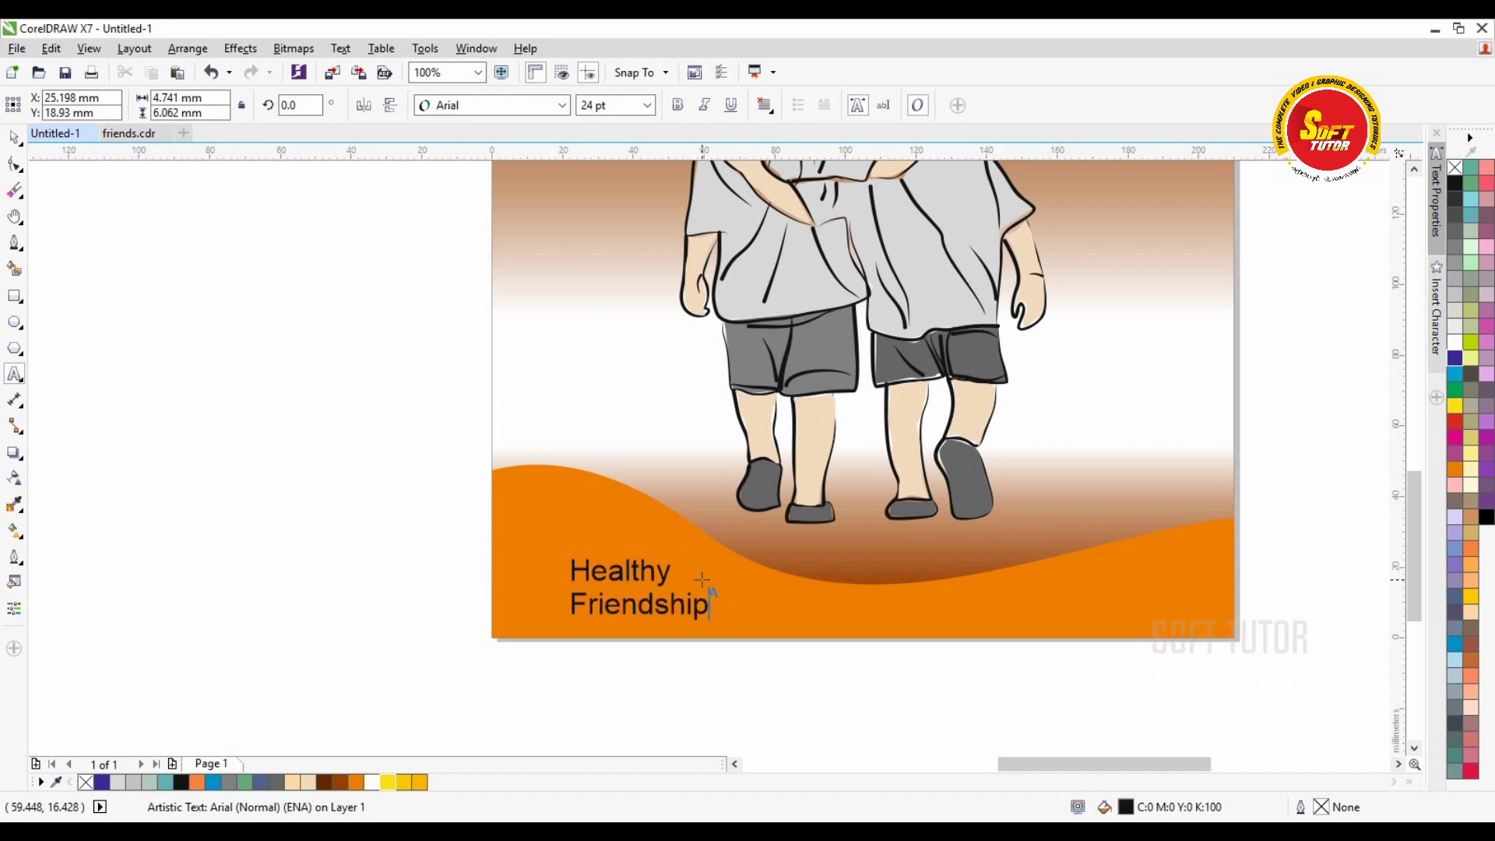
# Step: Split "Friendship" into its own text object below the page edge, convert it to uppercase and enlarge it to about 40 pt
pyautogui.tripleClick(626, 606)
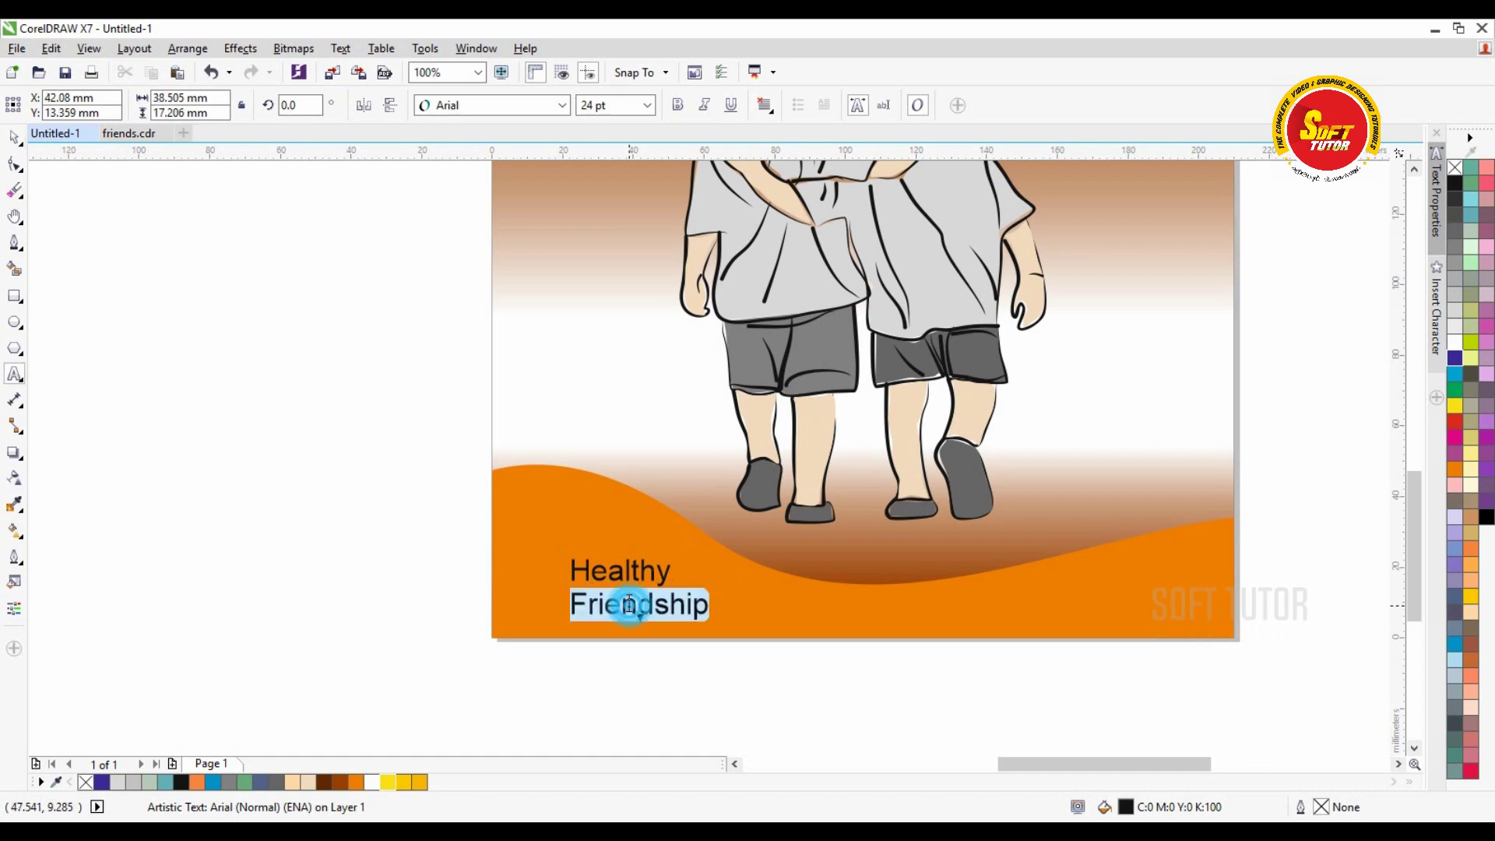
pyautogui.hotkey('ctrl', 'x')
pyautogui.click(652, 667)
pyautogui.hotkey('ctrl', 'v')
pyautogui.hotkey('ctrl', 'a')
pyautogui.hotkey('shift', 'F3')
pyautogui.press('u')
pyautogui.press('Return')
pyautogui.hotkey('ctrl', 'space')
pyautogui.moveTo(836, 676); pyautogui.dragTo(901, 693)
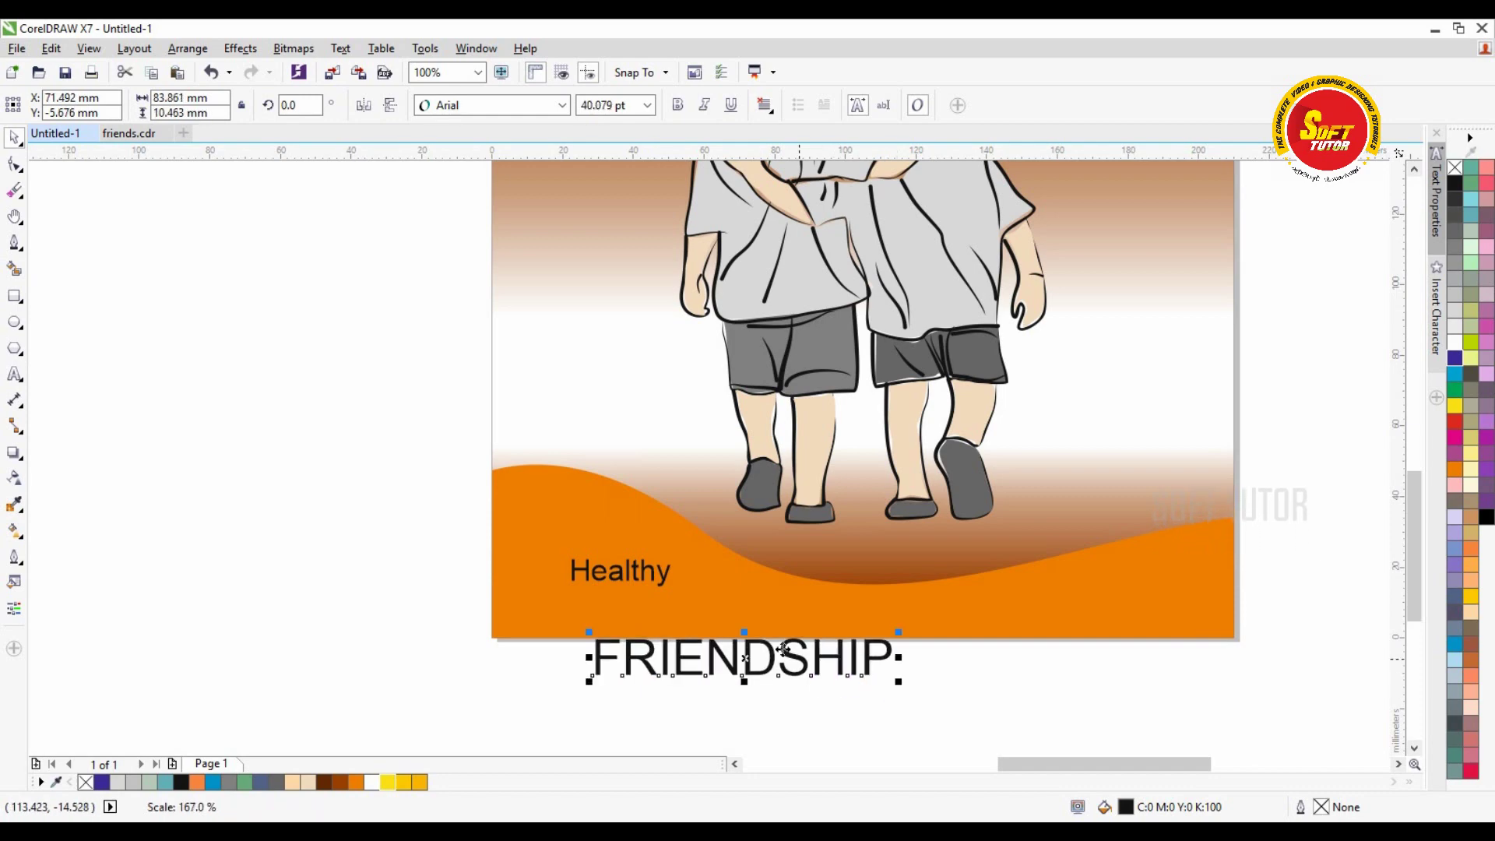
# Step: Place "FRIENDSHIP" directly under "Healthy" on the orange wave and scale both lines down to about 64 mm wide together
pyautogui.moveTo(763, 649); pyautogui.dragTo(742, 598)
pyautogui.click(636, 564)
pyautogui.keyDown('shift'); pyautogui.click(848, 627); pyautogui.keyUp('shift')
pyautogui.moveTo(867, 627); pyautogui.dragTo(802, 618)
pyautogui.moveTo(660, 593); pyautogui.dragTo(641, 594)
pyautogui.click(747, 669)
pyautogui.moveTo(817, 631); pyautogui.dragTo(444, 479)
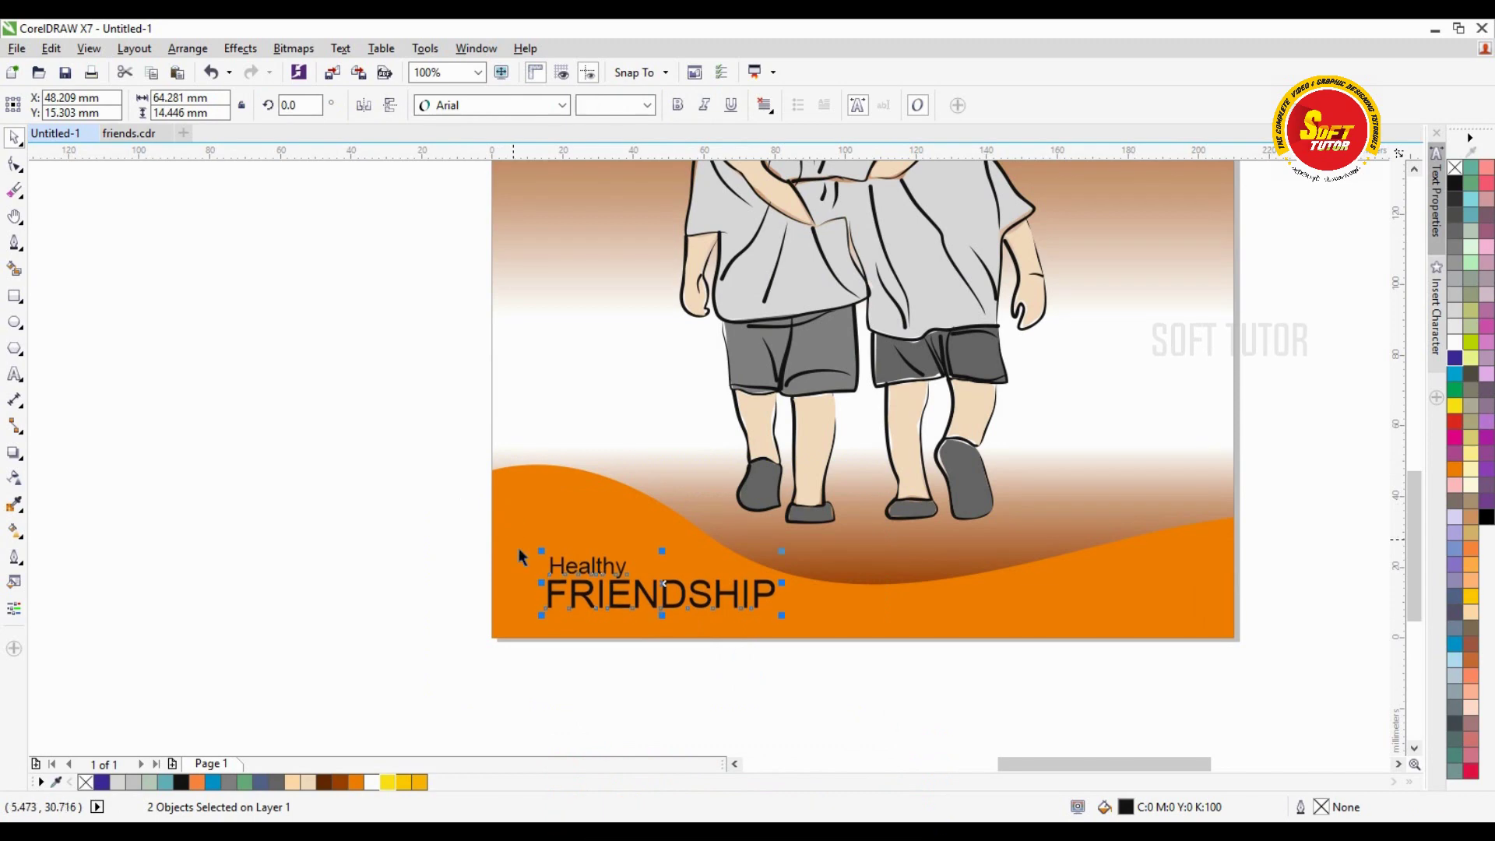
# Step: Edit the poster's PowerClip contents, skew the orange wave vertically so its left side drops, and finish editing
pyautogui.click(735, 706)
pyautogui.click(618, 511)
pyautogui.keyDown('ctrl'); pyautogui.click(577, 492); pyautogui.keyUp('ctrl')
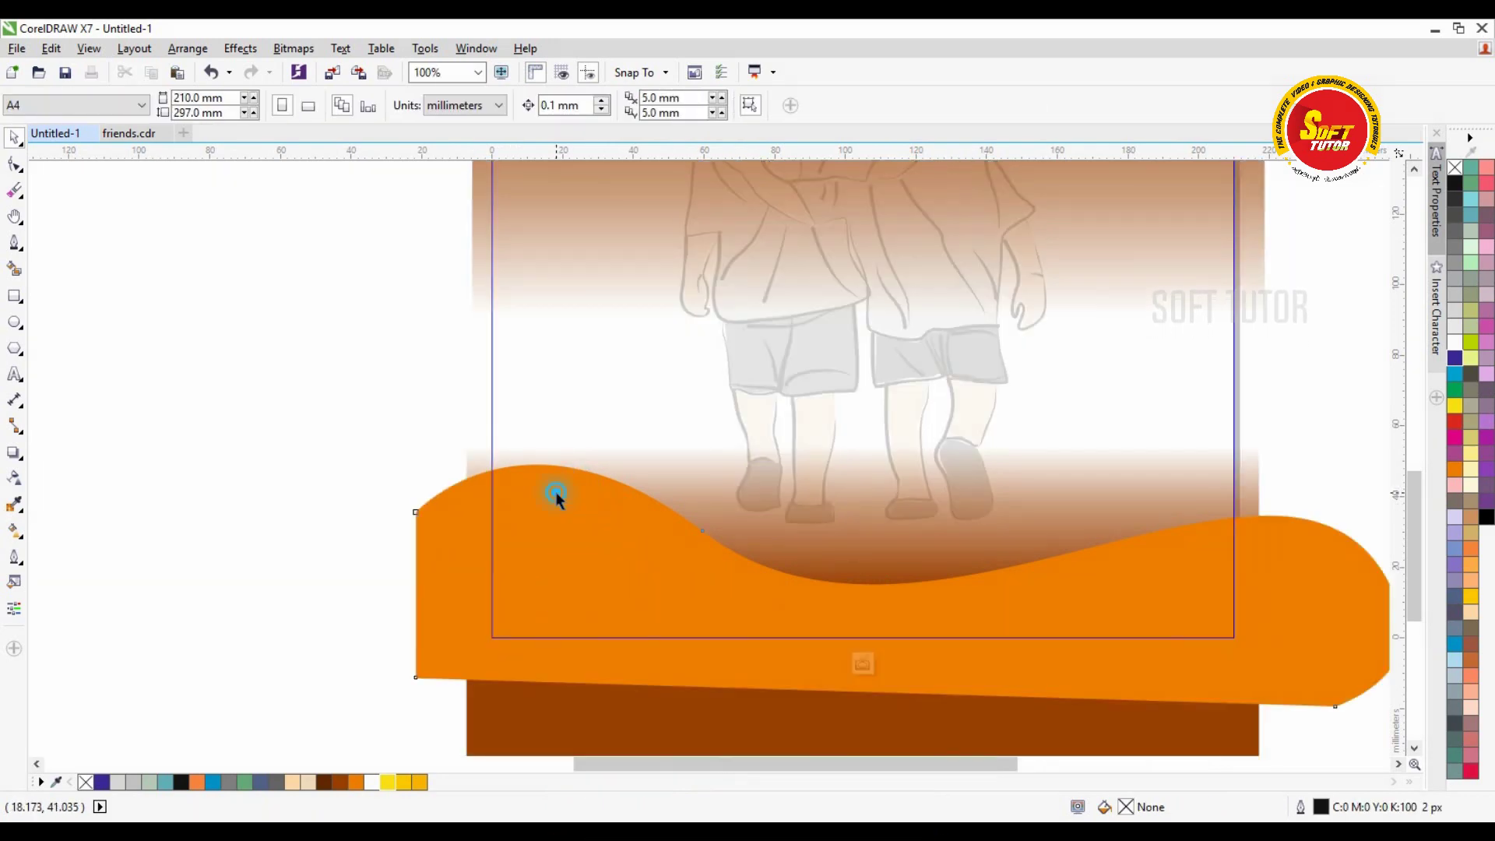
pyautogui.click(556, 494)
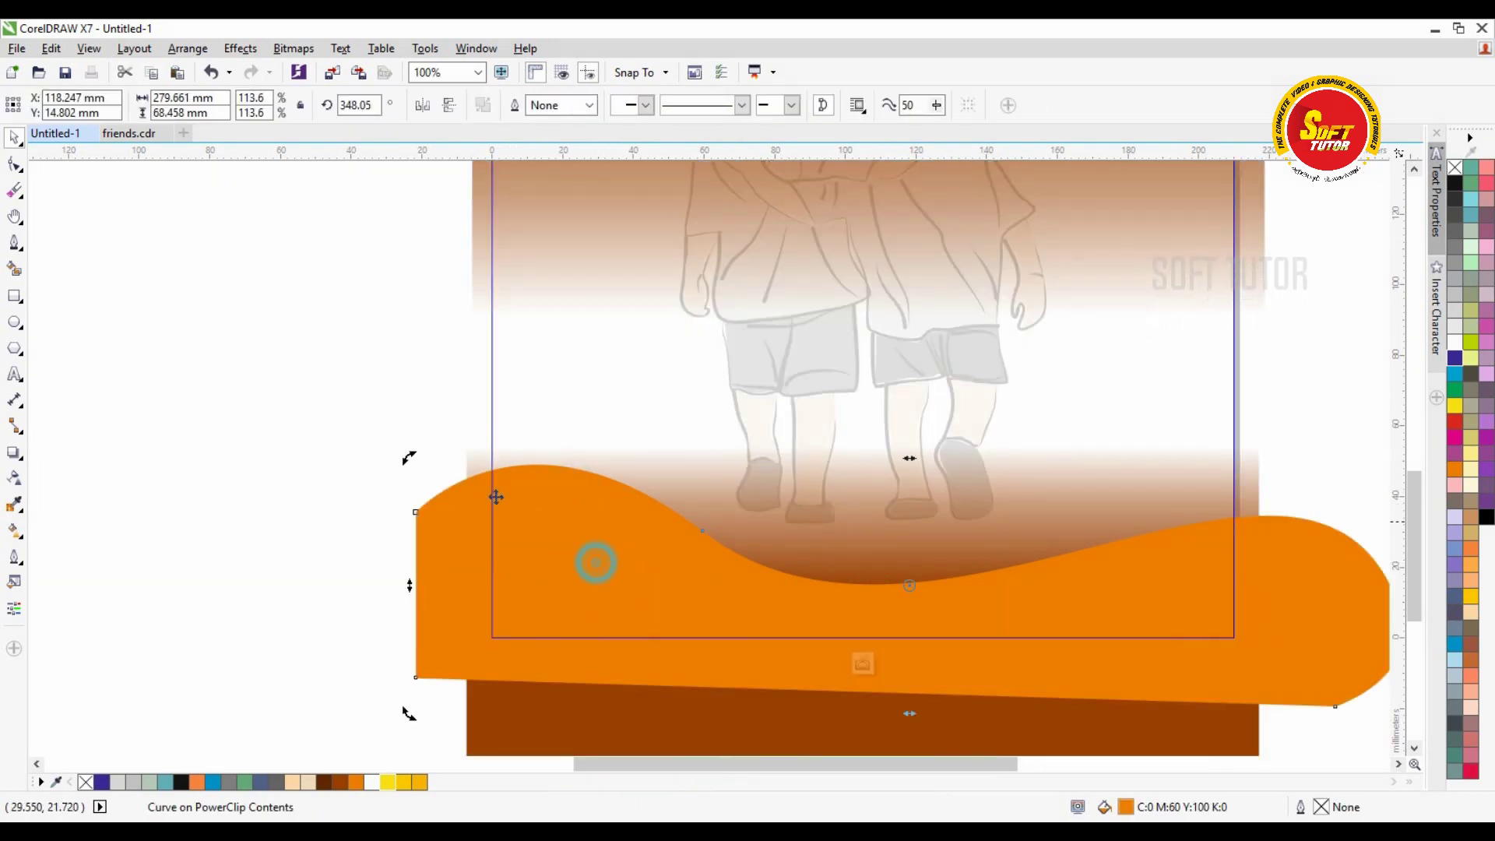
pyautogui.moveTo(407, 584); pyautogui.dragTo(408, 616)
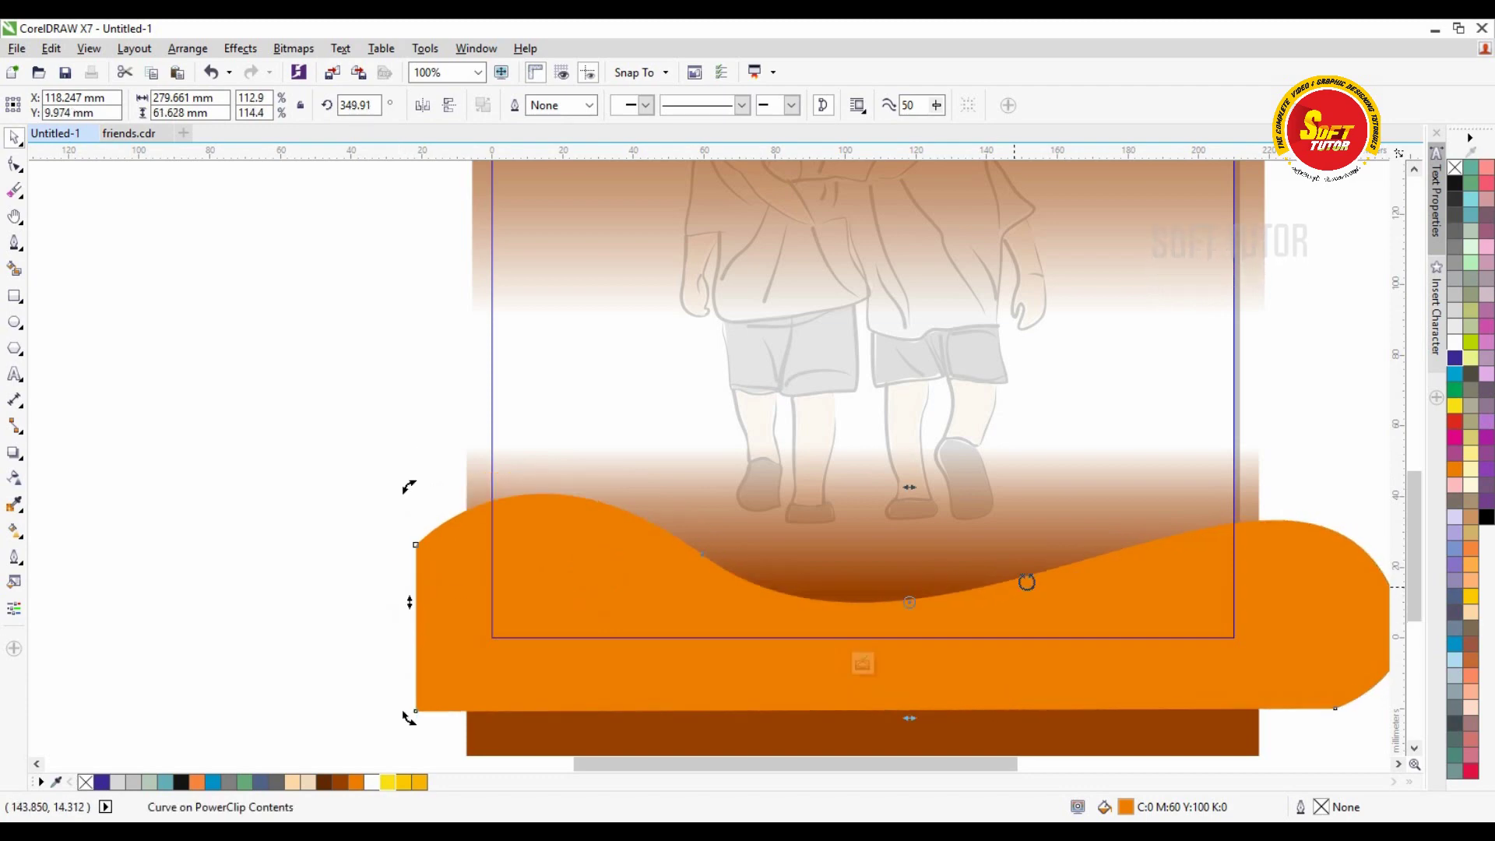
pyautogui.click(257, 312)
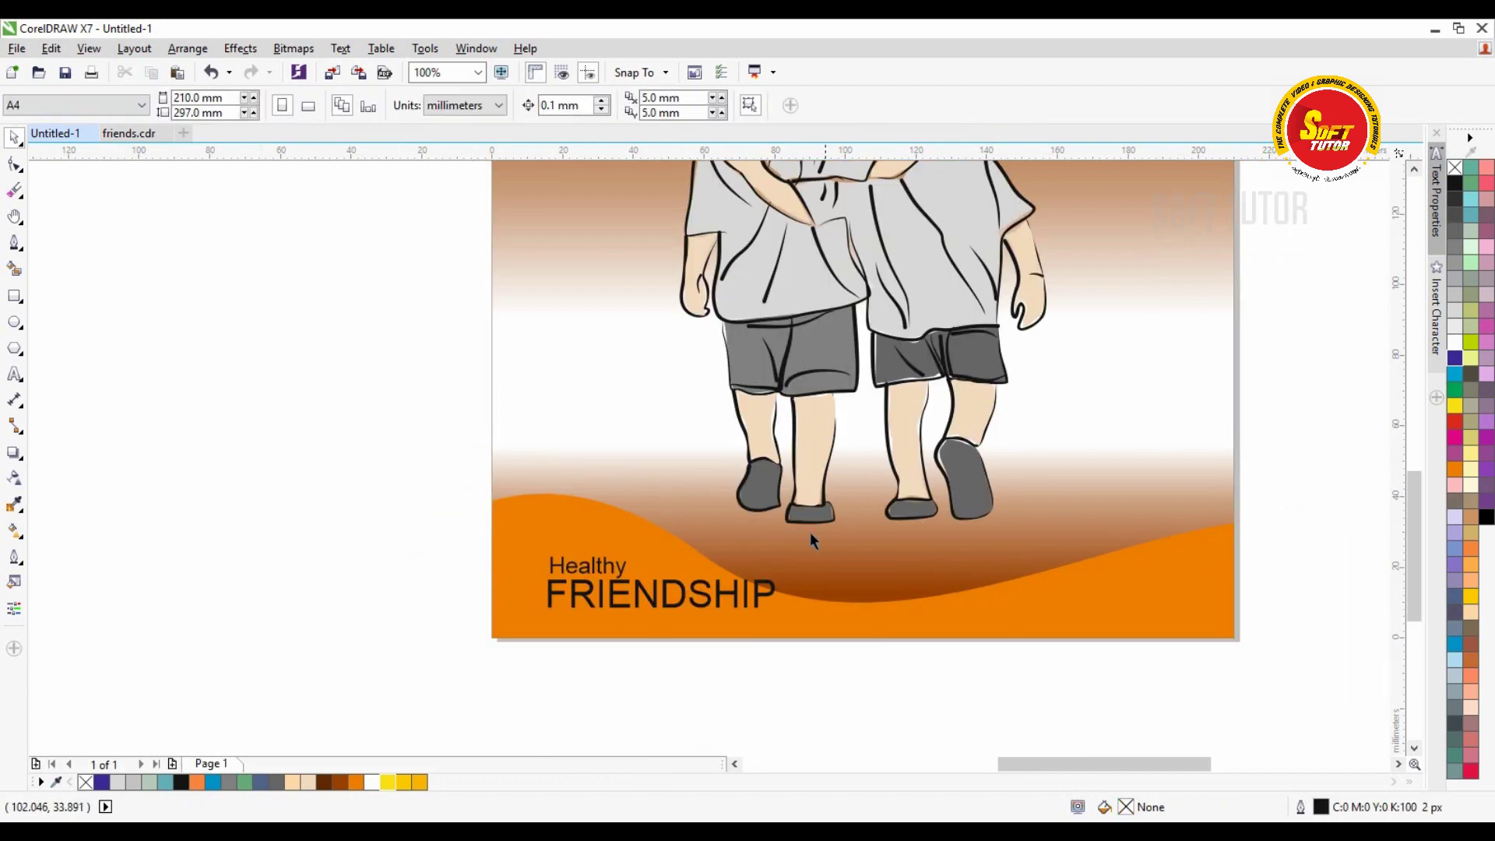
# Step: Reopen the poster's clipped contents, move the orange wave up about 5 mm and finish editing
pyautogui.doubleClick(574, 523)
pyautogui.click(712, 567)
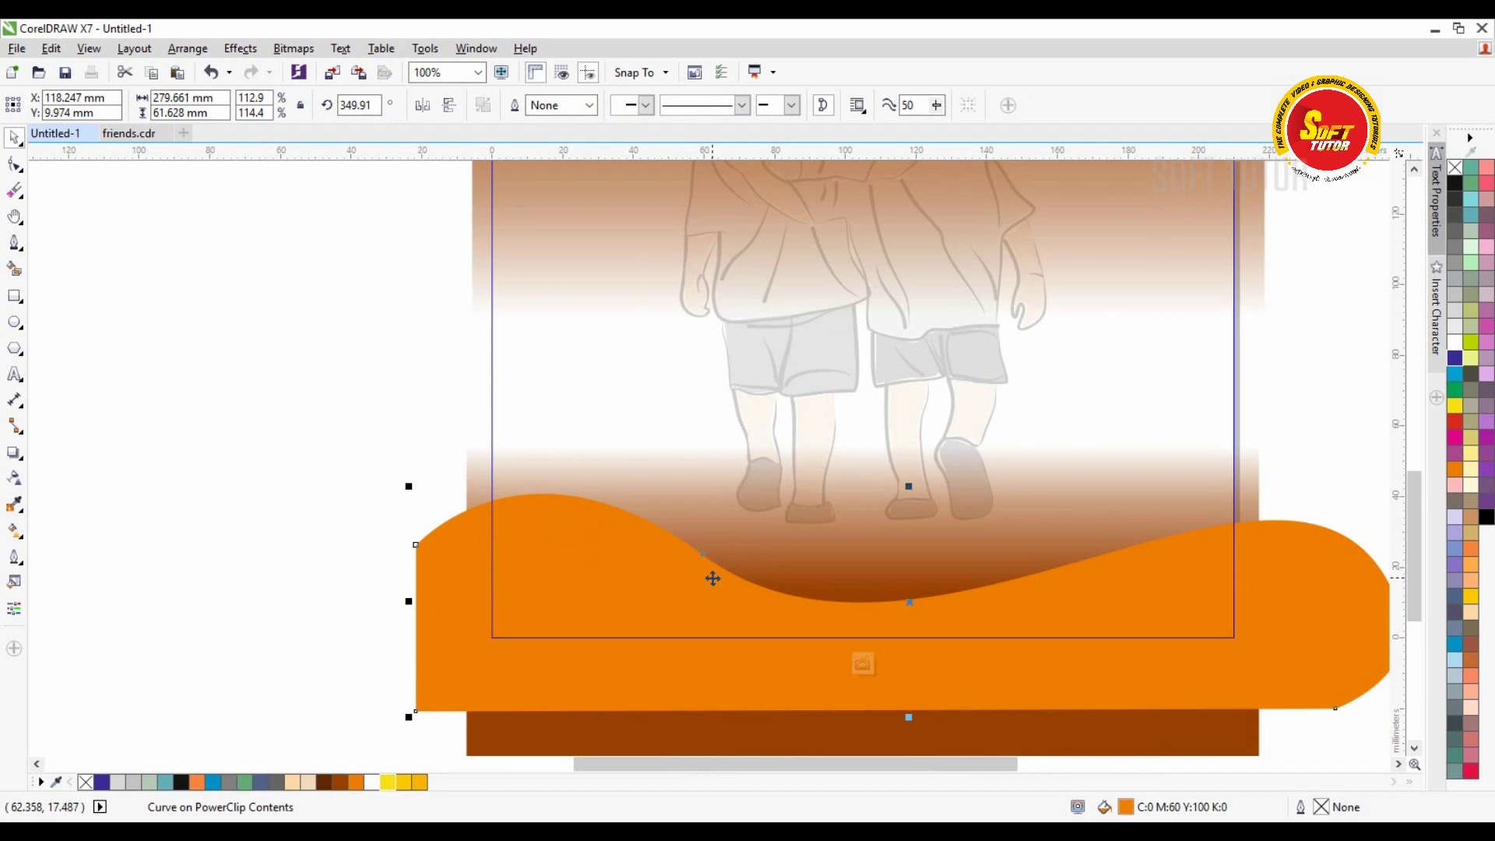
pyautogui.moveTo(700, 596); pyautogui.dragTo(701, 576)
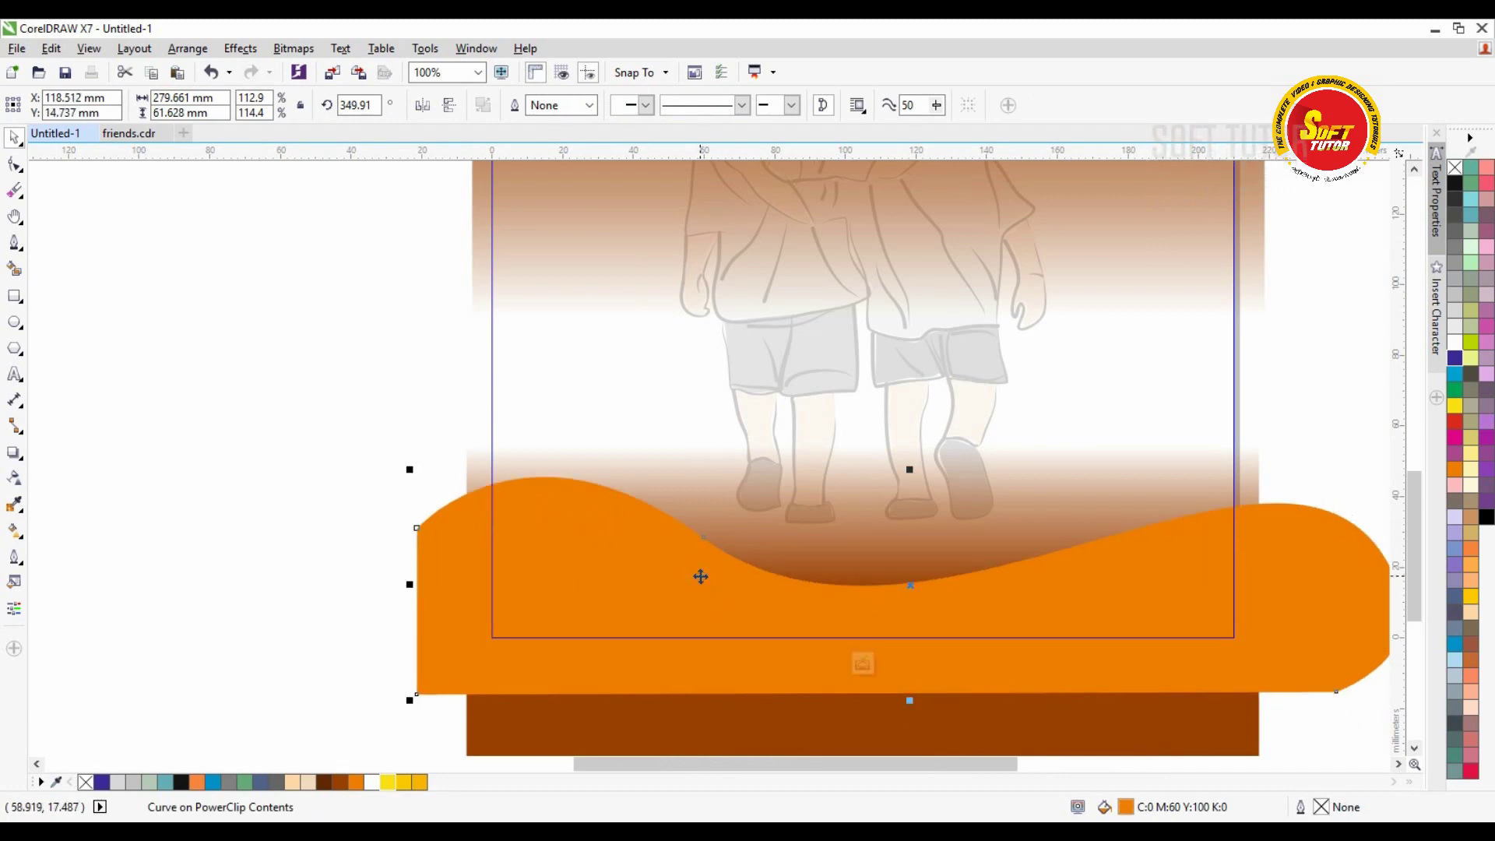
pyautogui.click(325, 348)
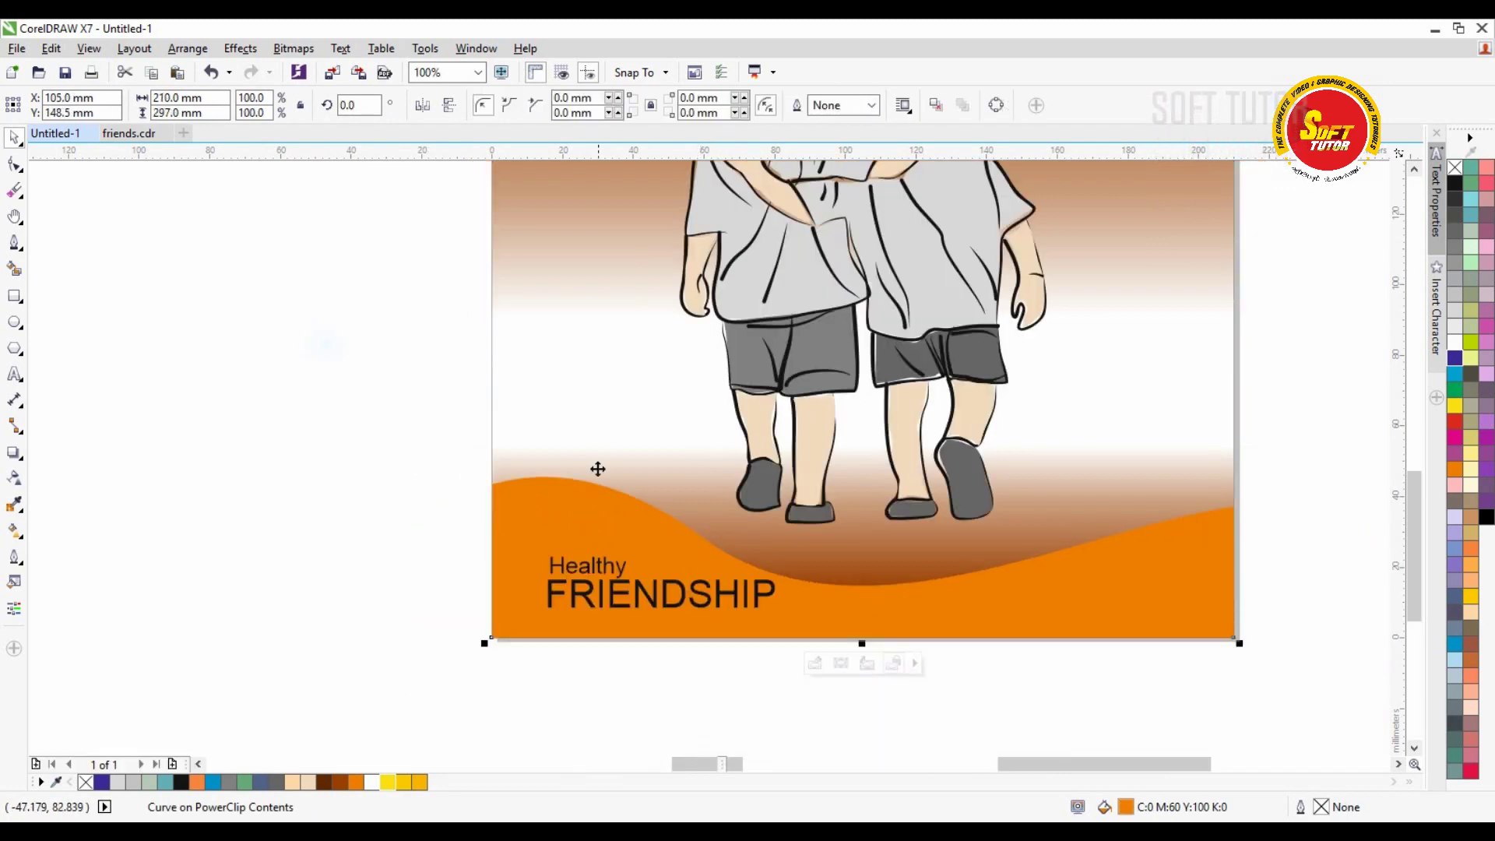
# Step: Shift the two text lines slightly up and left, and set "FRIENDSHIP" in Bahnschrift Light
pyautogui.moveTo(647, 609); pyautogui.dragTo(645, 603)
pyautogui.click(371, 563)
pyautogui.click(707, 603)
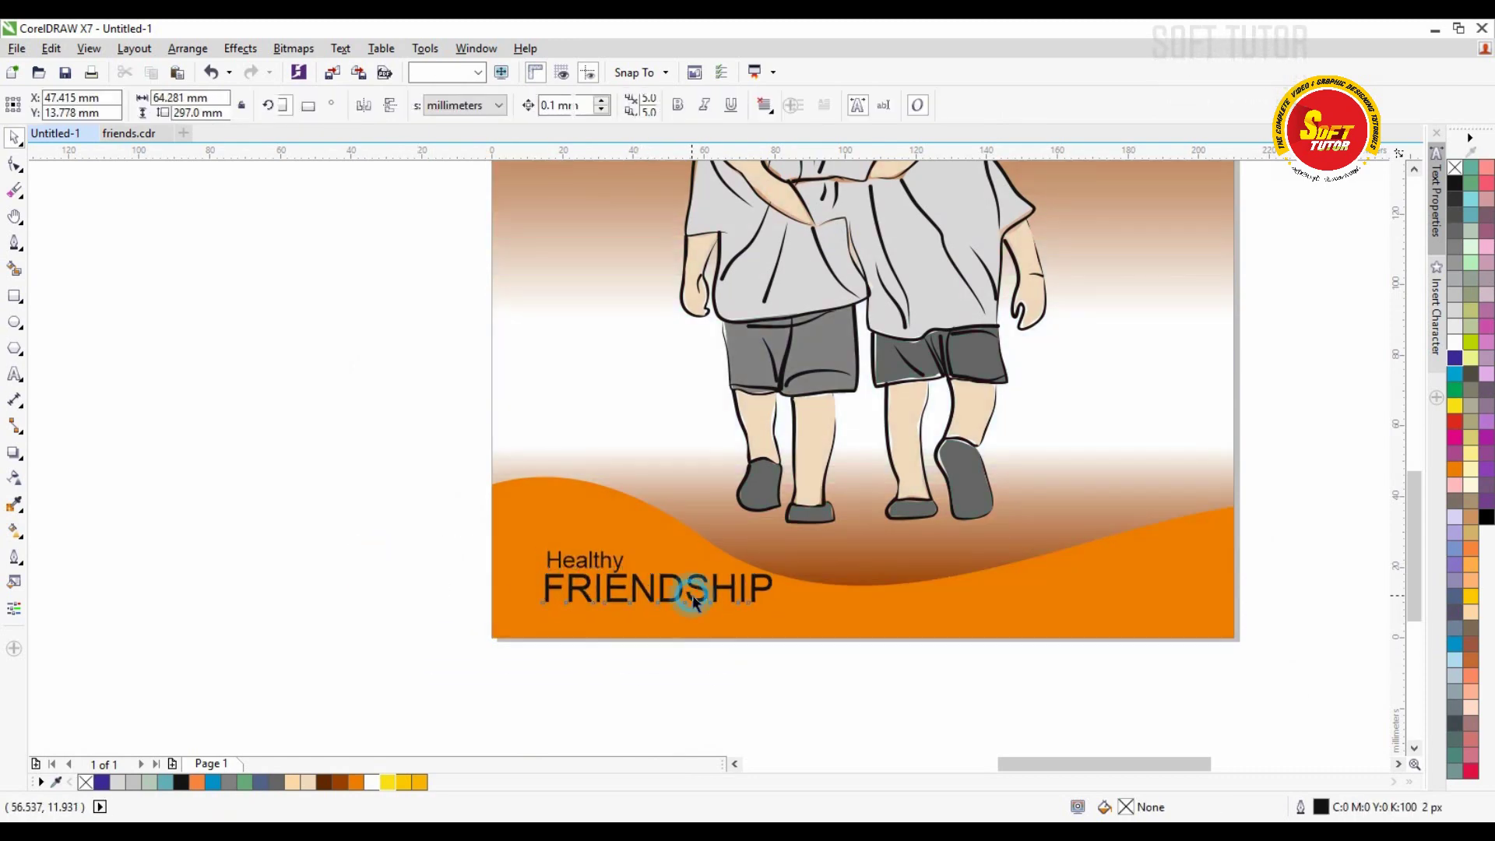
pyautogui.click(561, 105)
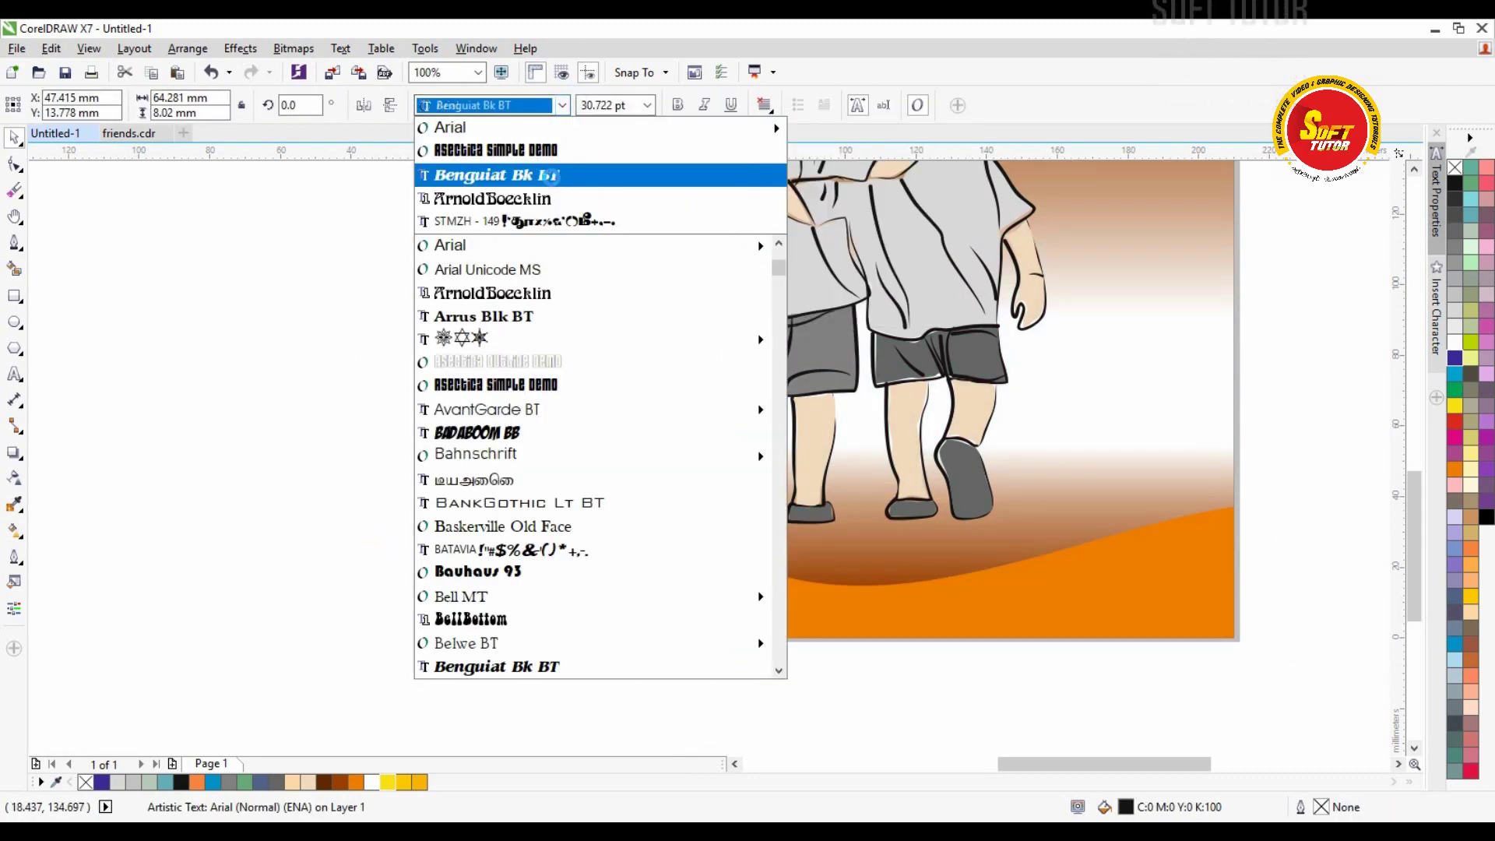
pyautogui.click(544, 453)
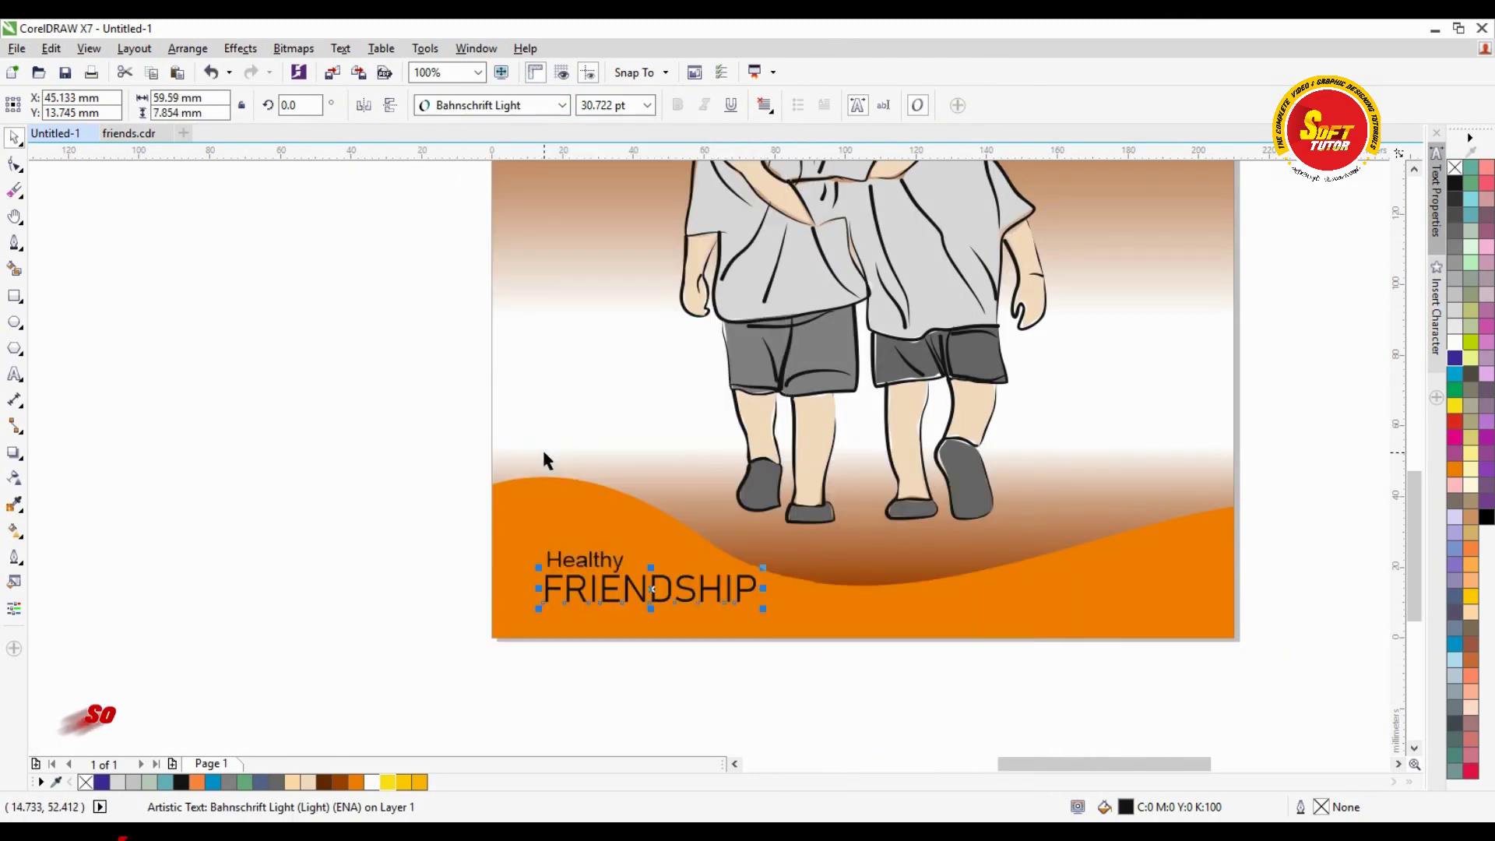
# Step: Set the word "Healthy" in Bahnschrift Light to match the line below it
pyautogui.click(476, 574)
pyautogui.click(584, 559)
pyautogui.click(561, 105)
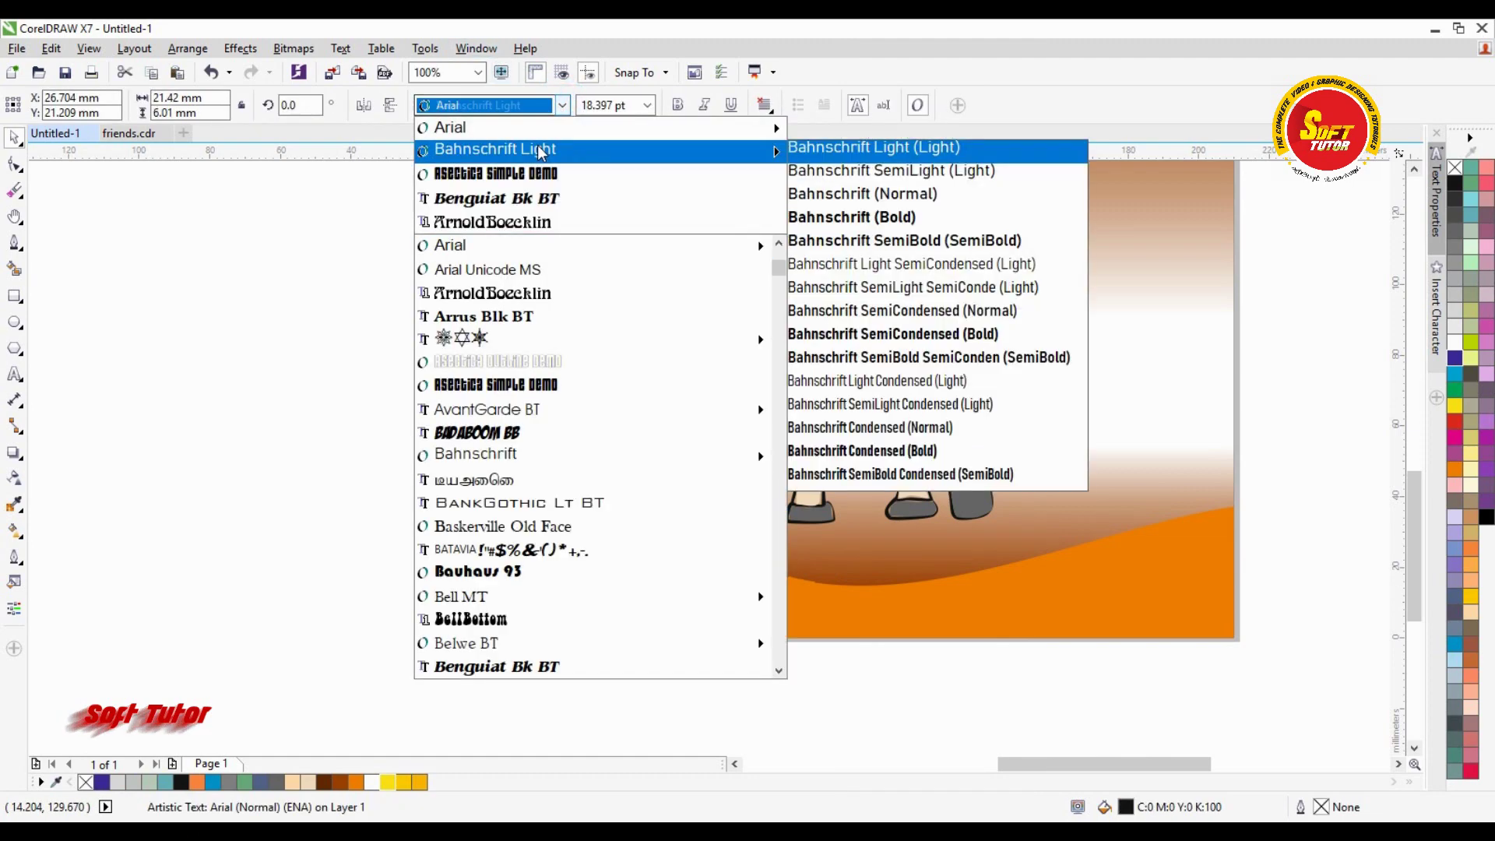
pyautogui.click(542, 152)
pyautogui.click(420, 514)
# Step: Examine the whole poster with the title, the two boys and the text on the wave
pyautogui.press('h')
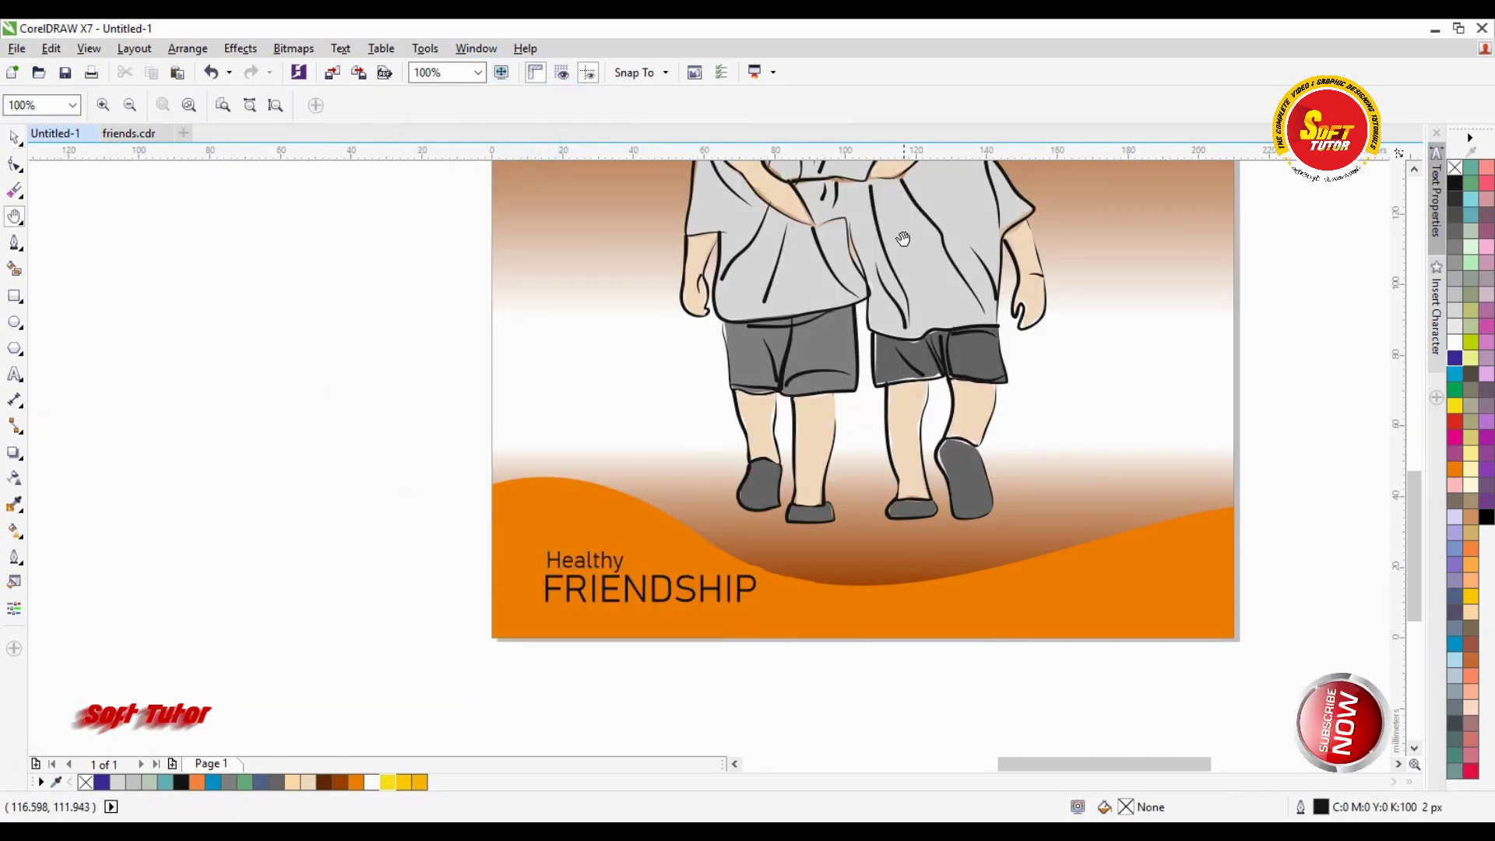
pyautogui.moveTo(901, 252); pyautogui.dragTo(856, 371)
pyautogui.scroll(-2, 791, 324)
pyautogui.moveTo(800, 302); pyautogui.dragTo(764, 419)
pyautogui.scroll(1, 784, 402)
pyautogui.press('space')
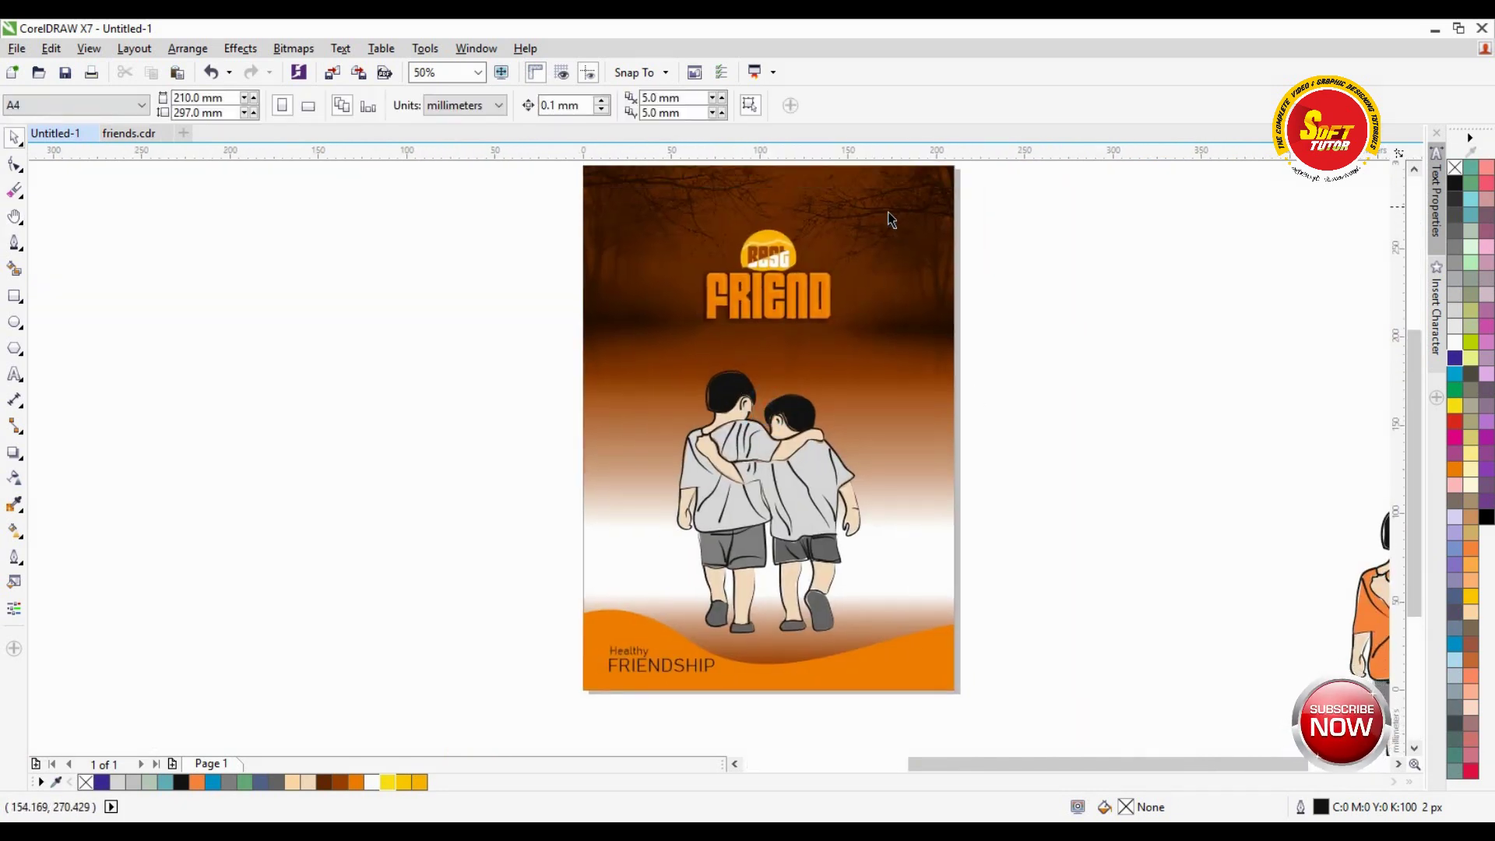
pyautogui.click(1062, 416)
pyautogui.click(844, 679)
pyautogui.keyDown('ctrl'); pyautogui.click(867, 664); pyautogui.keyUp('ctrl')
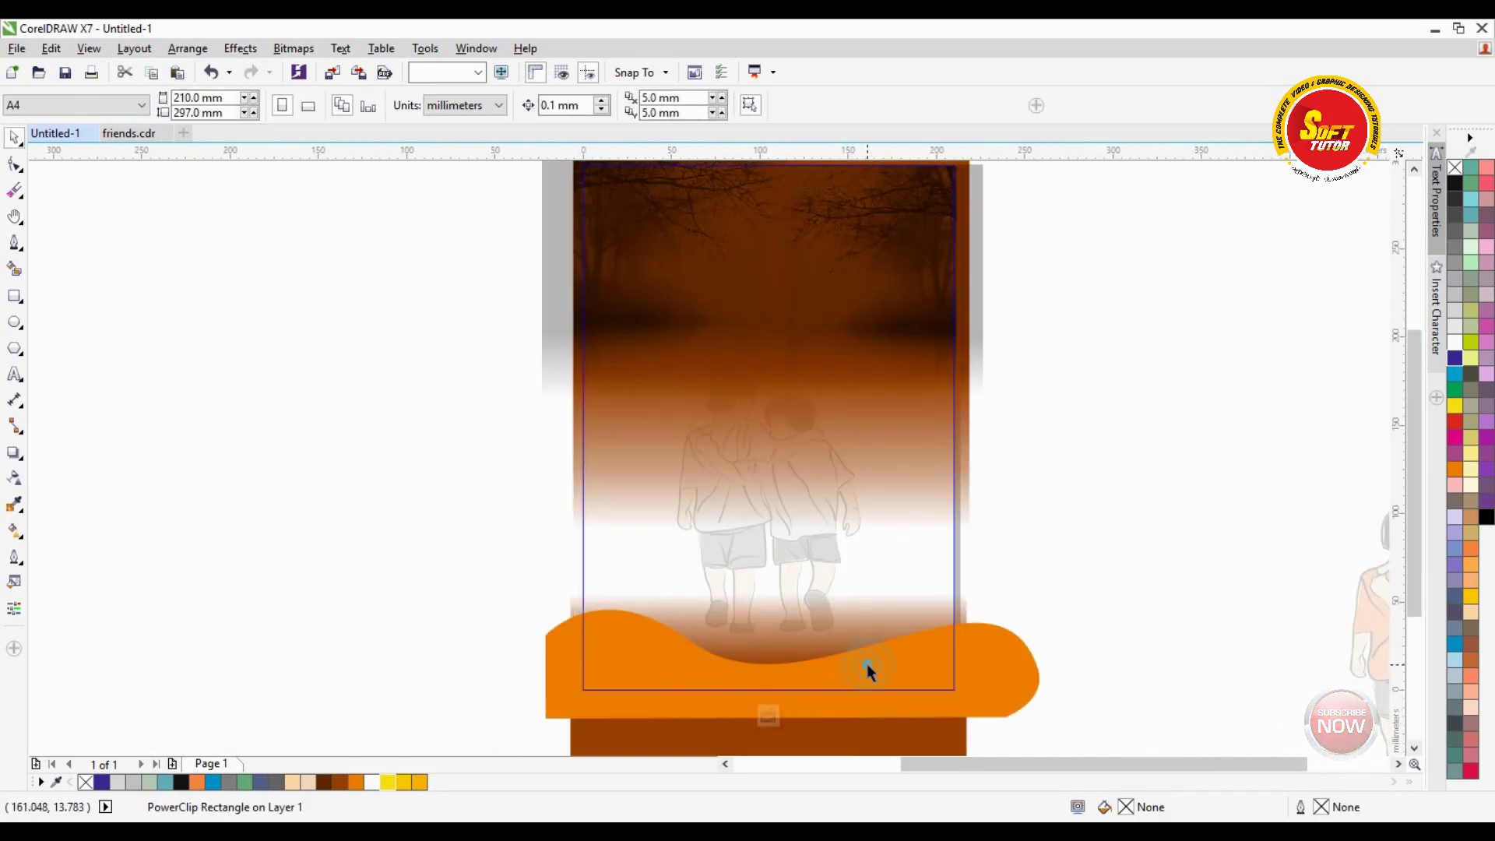
pyautogui.click(1092, 461)
pyautogui.keyDown('ctrl'); pyautogui.click(1093, 461); pyautogui.keyUp('ctrl')
pyautogui.click(1054, 303)
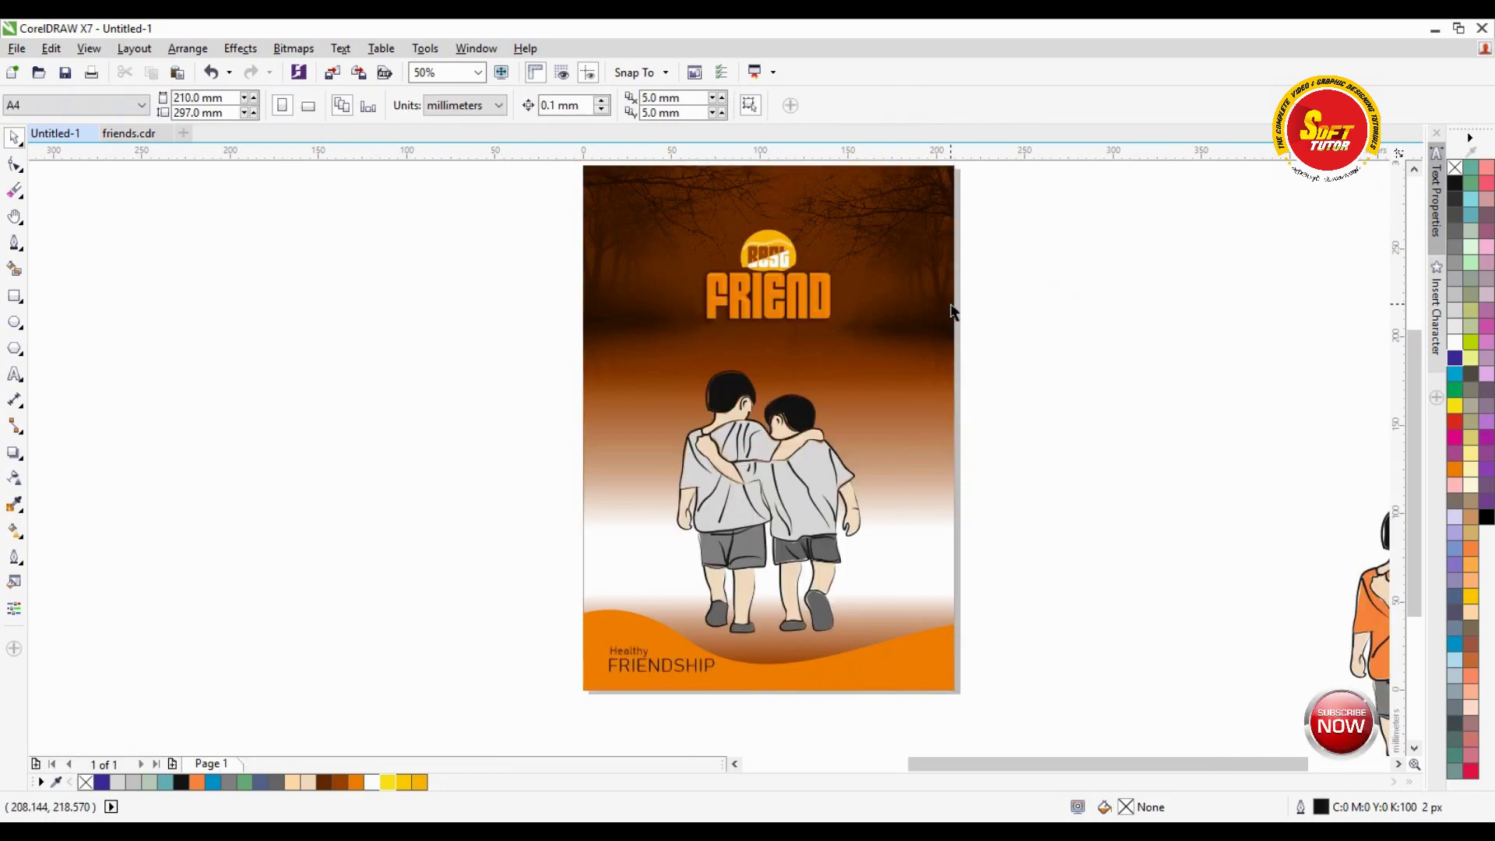
# Step: Frame the finished poster and review it in a full-screen preview
pyautogui.press('h')
pyautogui.moveTo(979, 259); pyautogui.dragTo(922, 302)
pyautogui.moveTo(785, 375); pyautogui.dragTo(791, 348)
pyautogui.press('space')
pyautogui.click(911, 249)
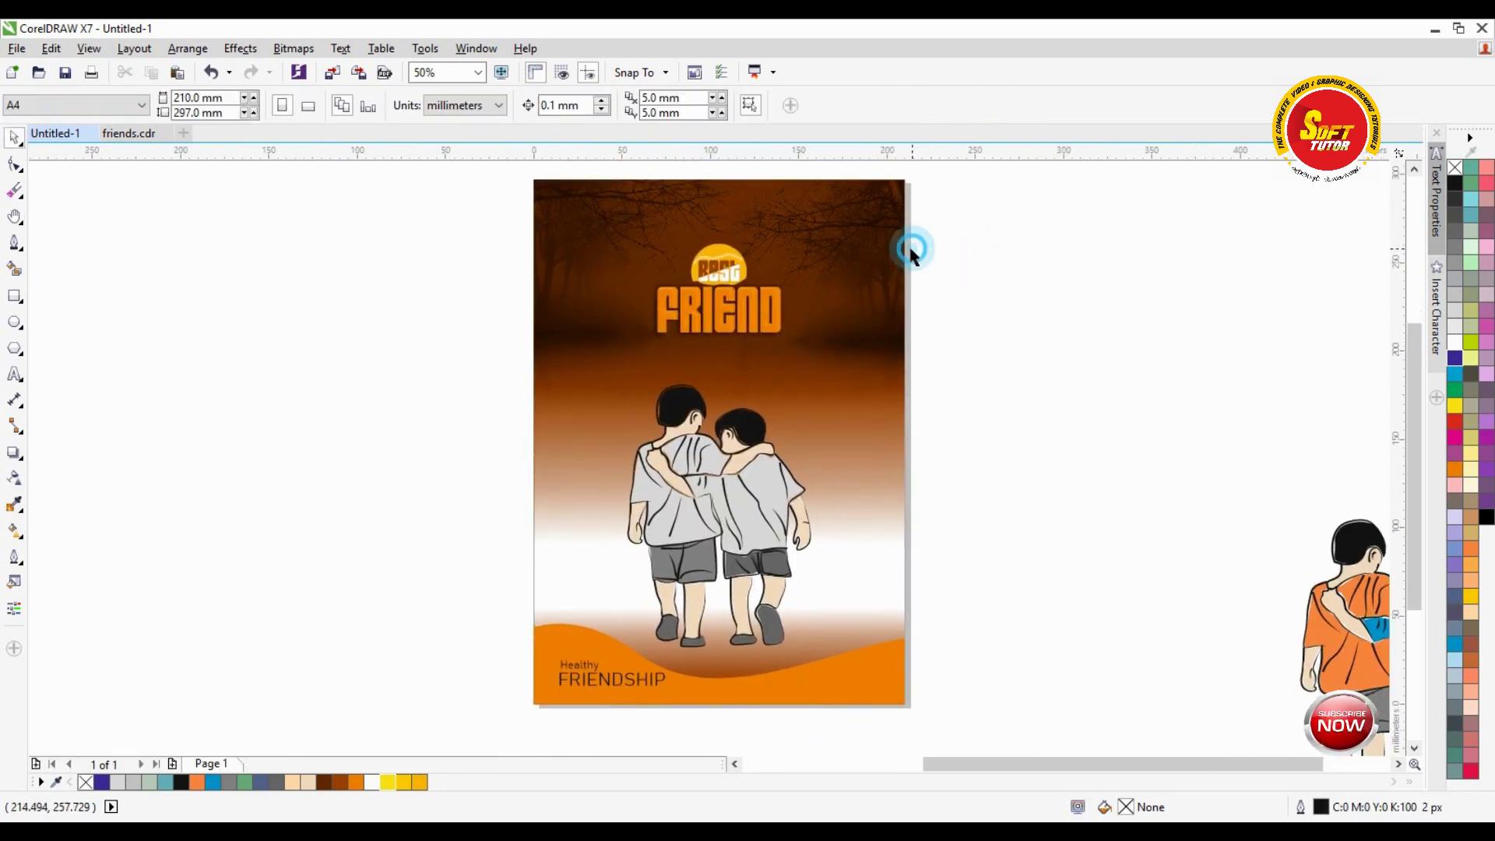
pyautogui.press('F3')
pyautogui.press('z')
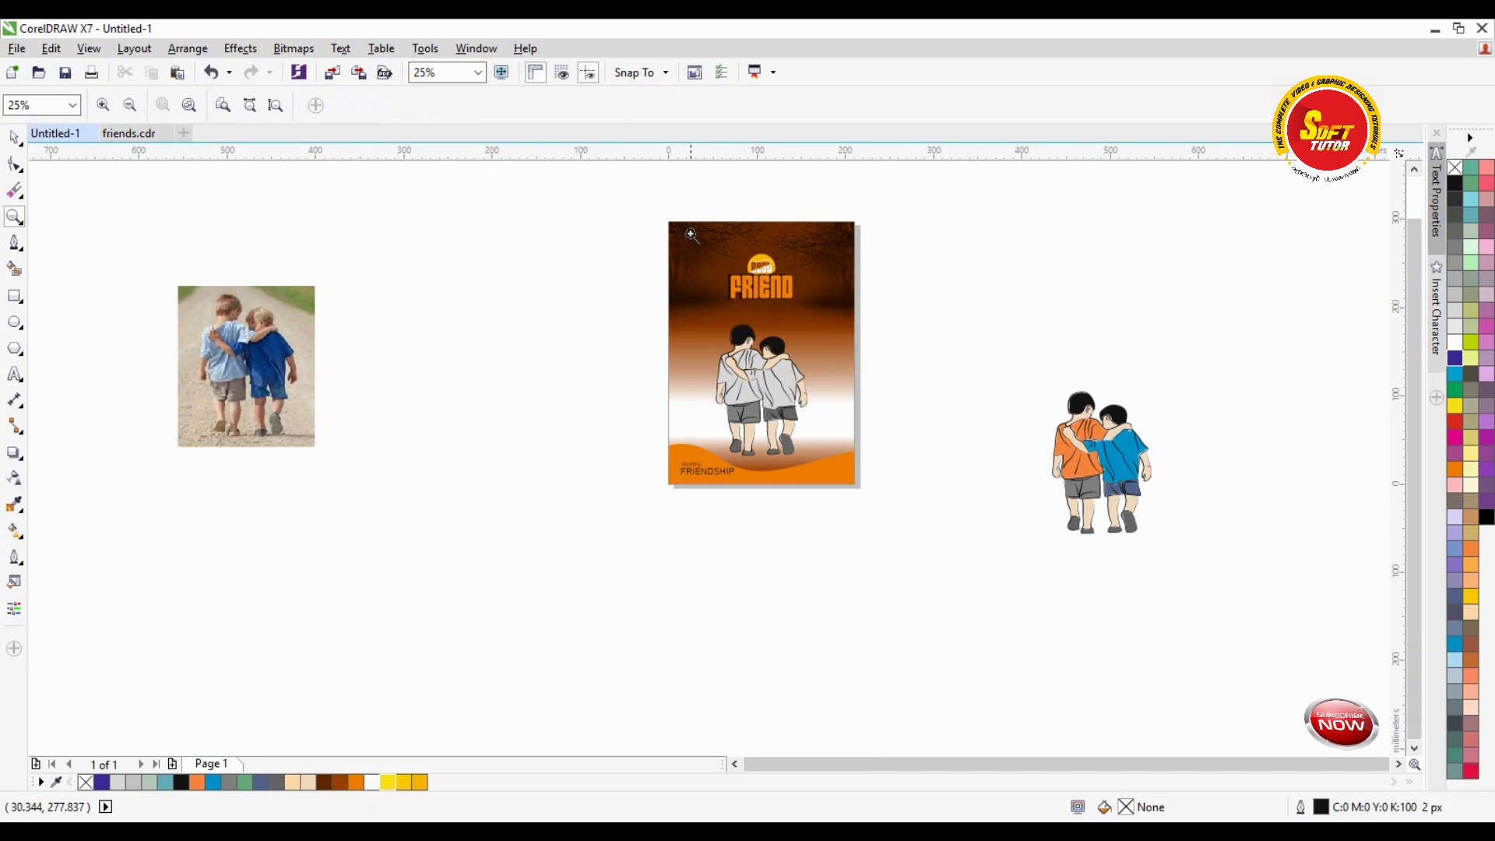
pyautogui.moveTo(662, 214); pyautogui.dragTo(865, 494)
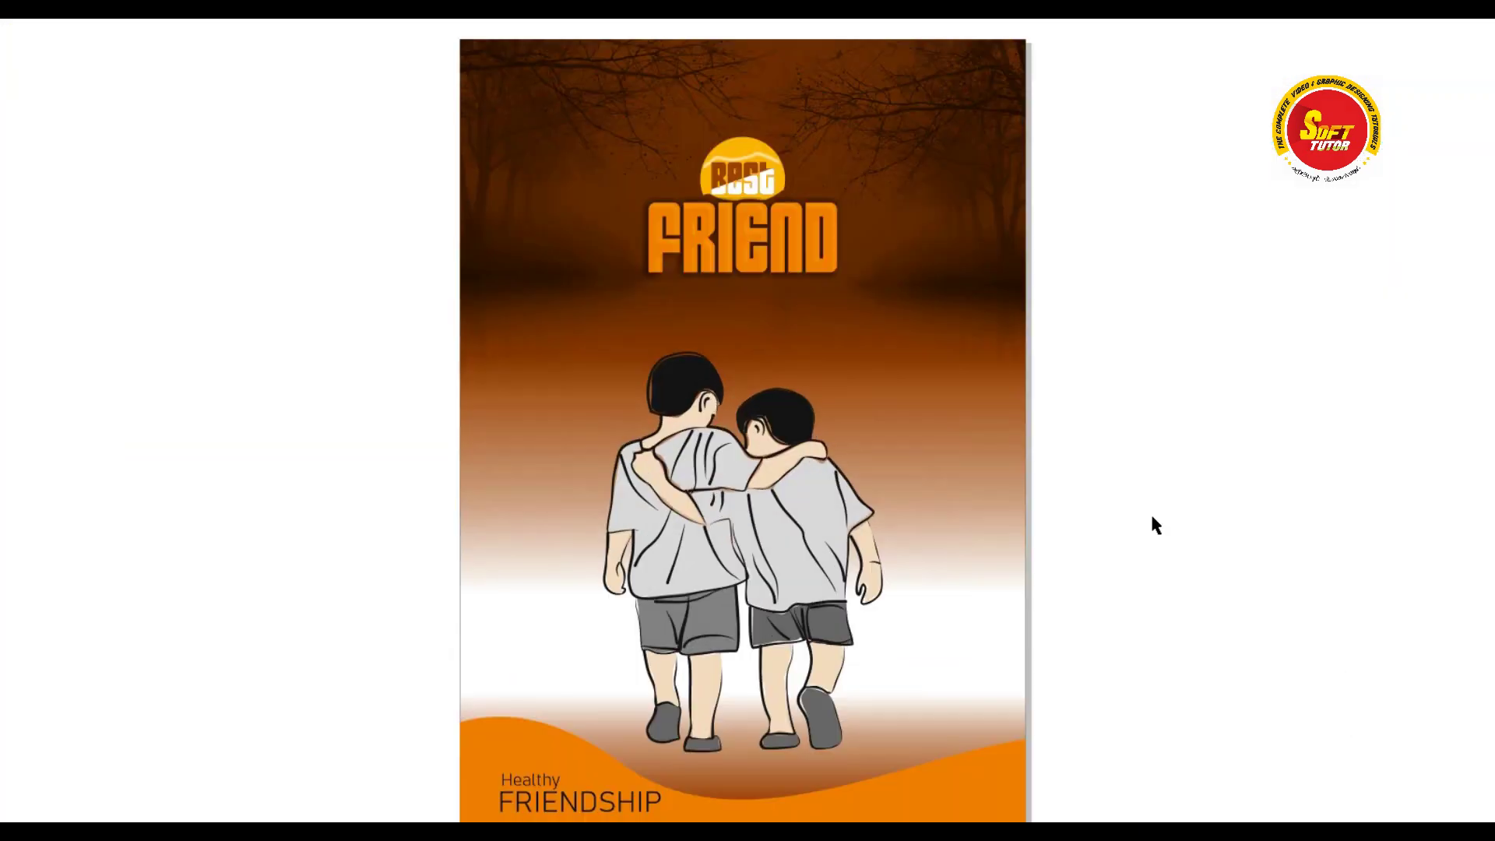